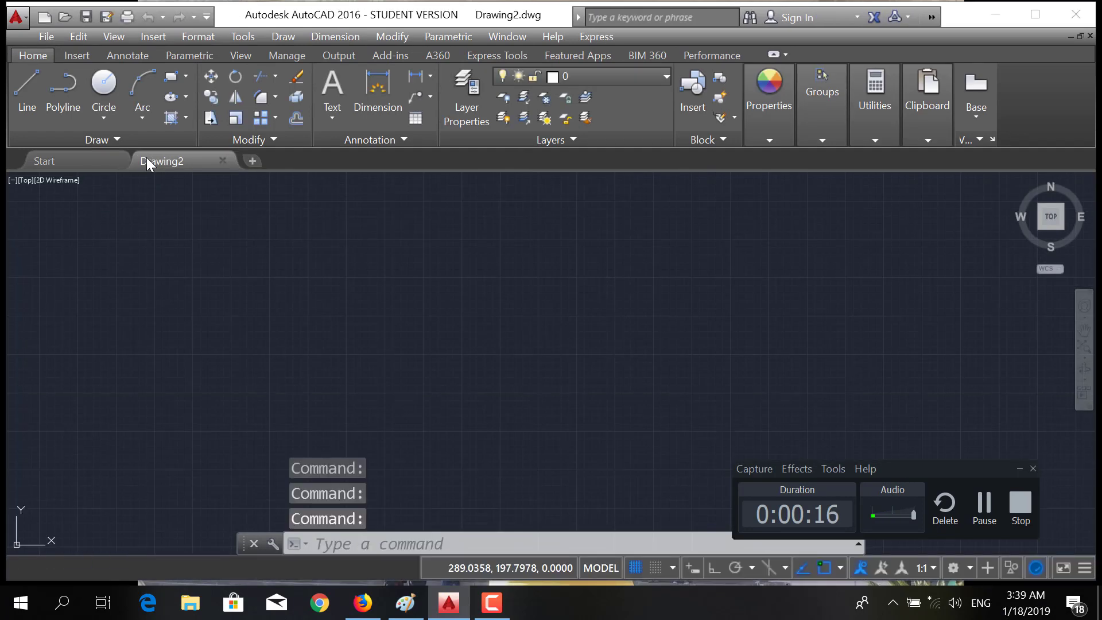
Turn on dynamic input and draw a single freehand diagonal line rising across the middle of the drawing area.
mouse_move(147, 158)
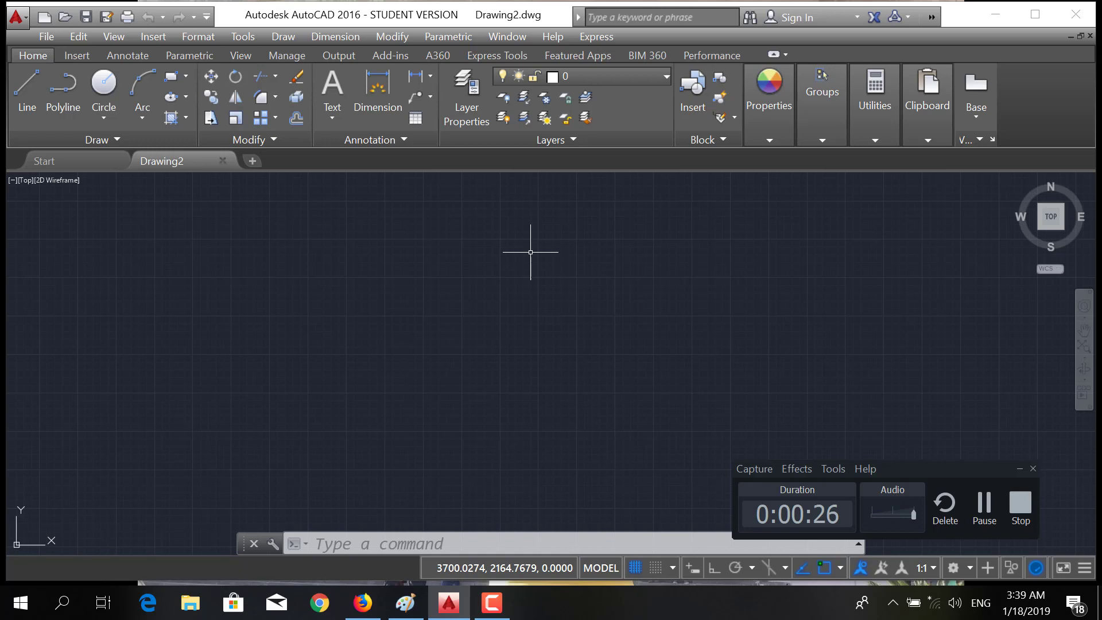
type("l")
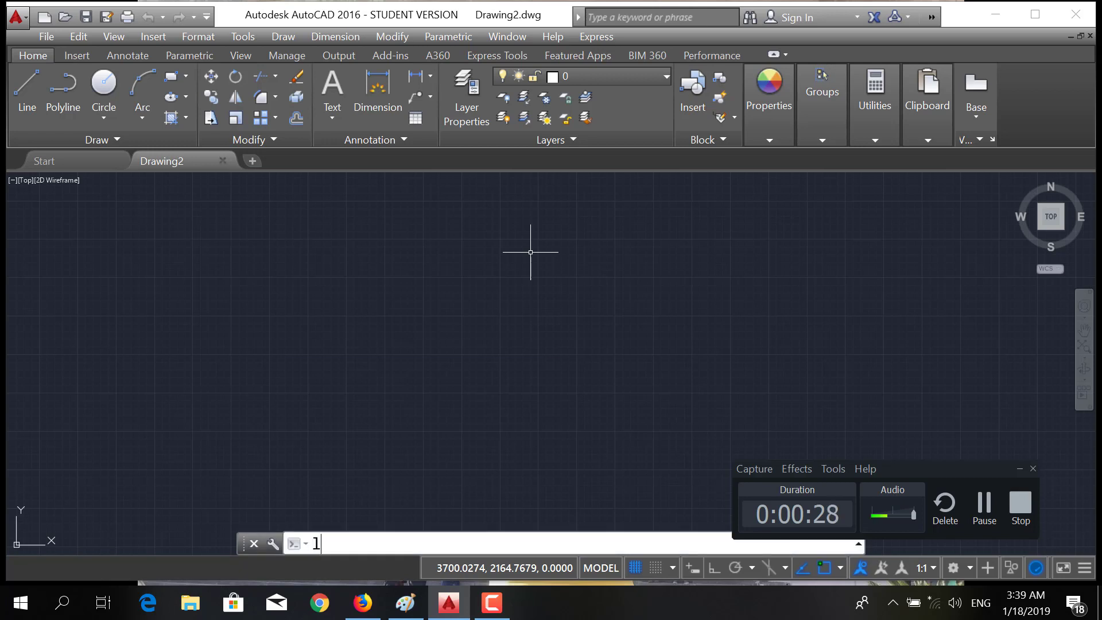
key("Return")
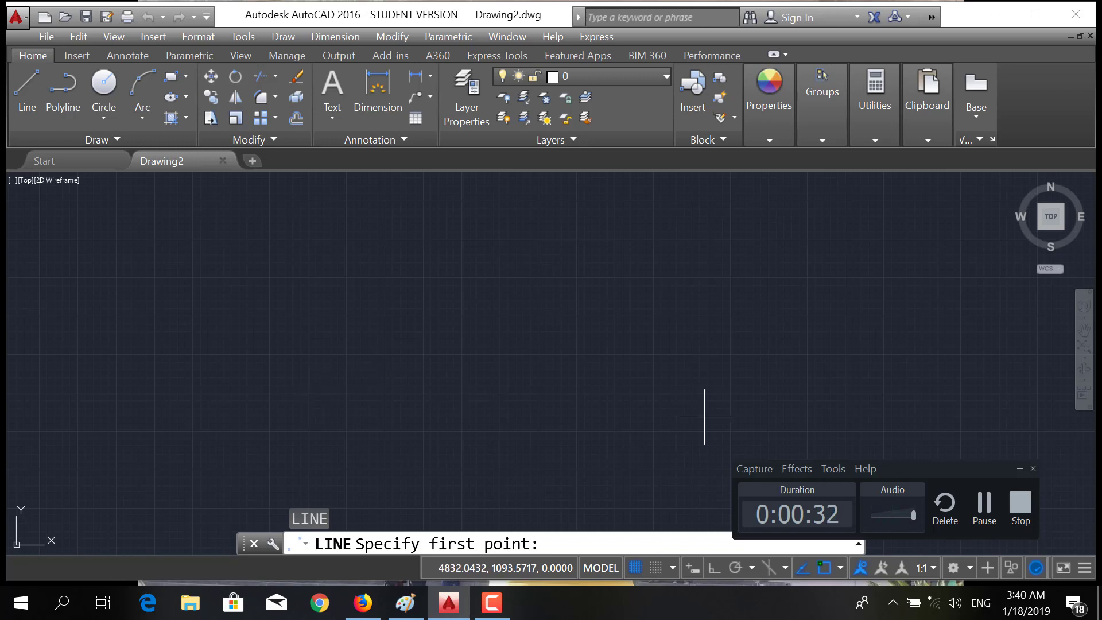
left_click(693, 567)
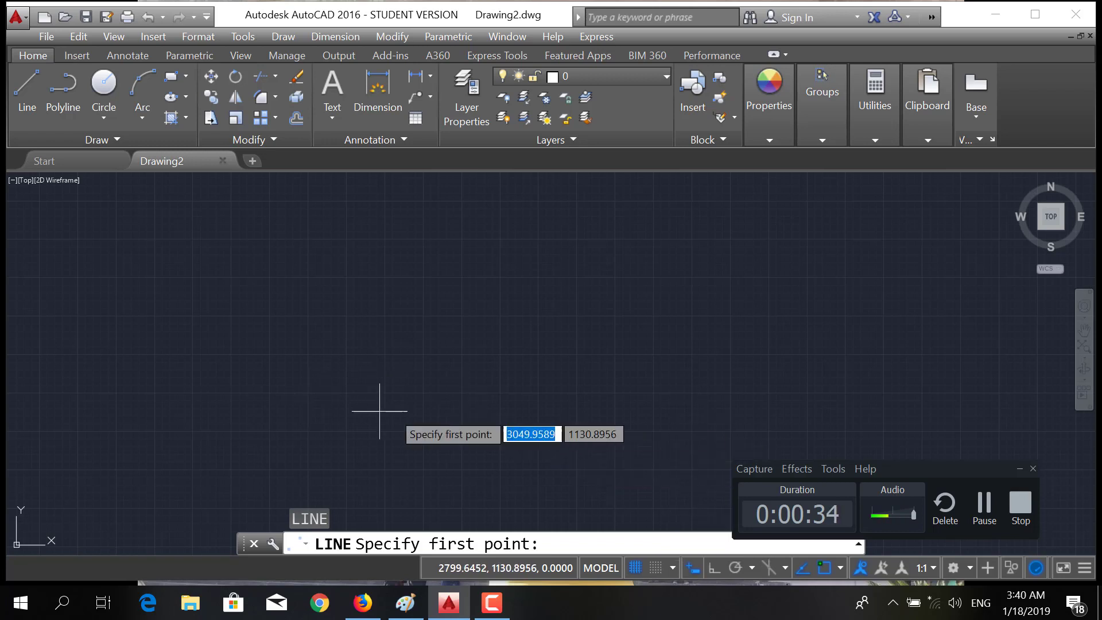
left_click(292, 412)
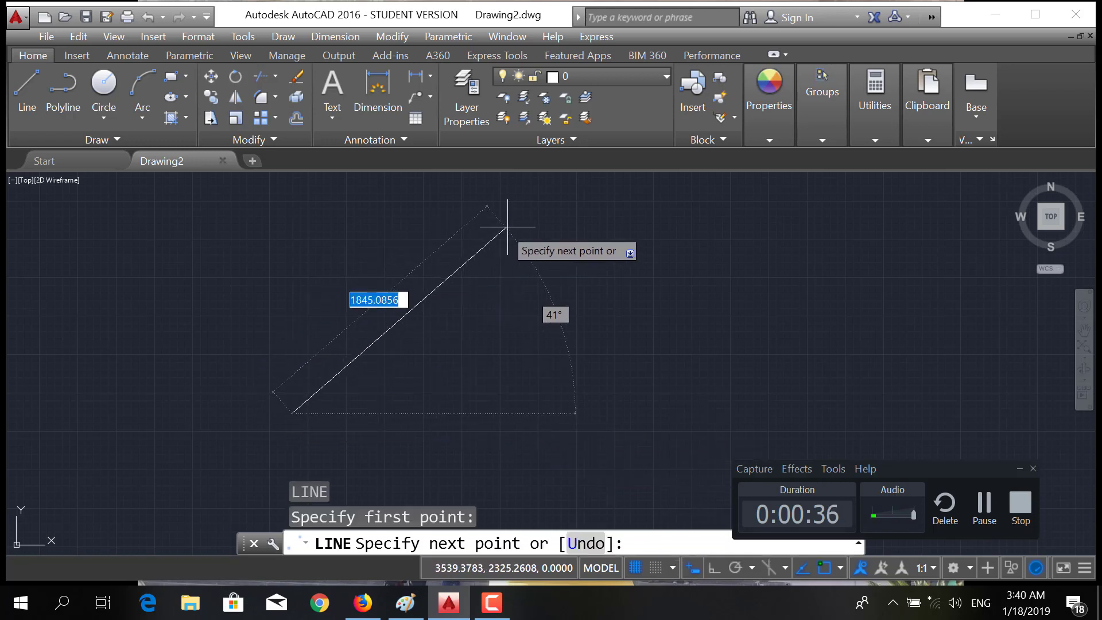
left_click(554, 216)
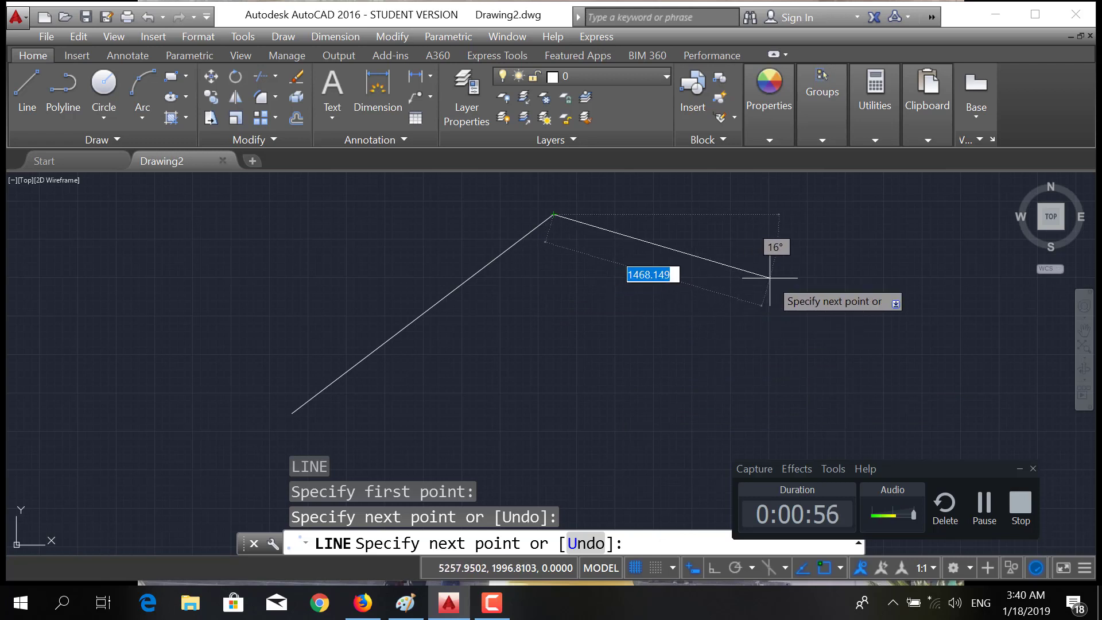
key("Escape")
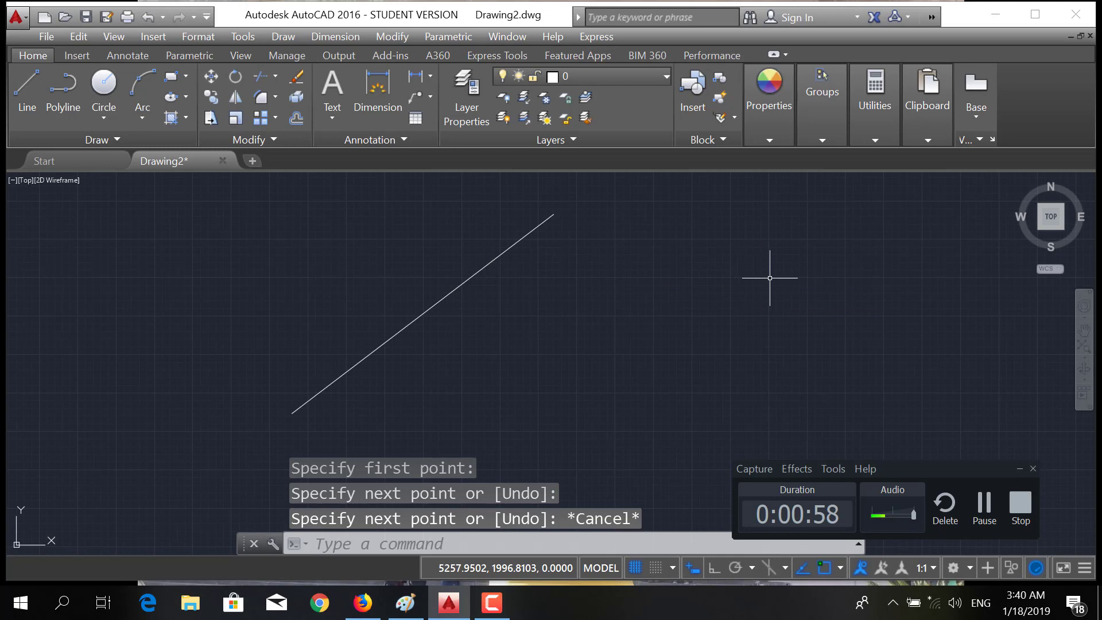
Erase everything in the drawing, then turn off the grid and dynamic input.
key("ctrl+a")
key("Delete")
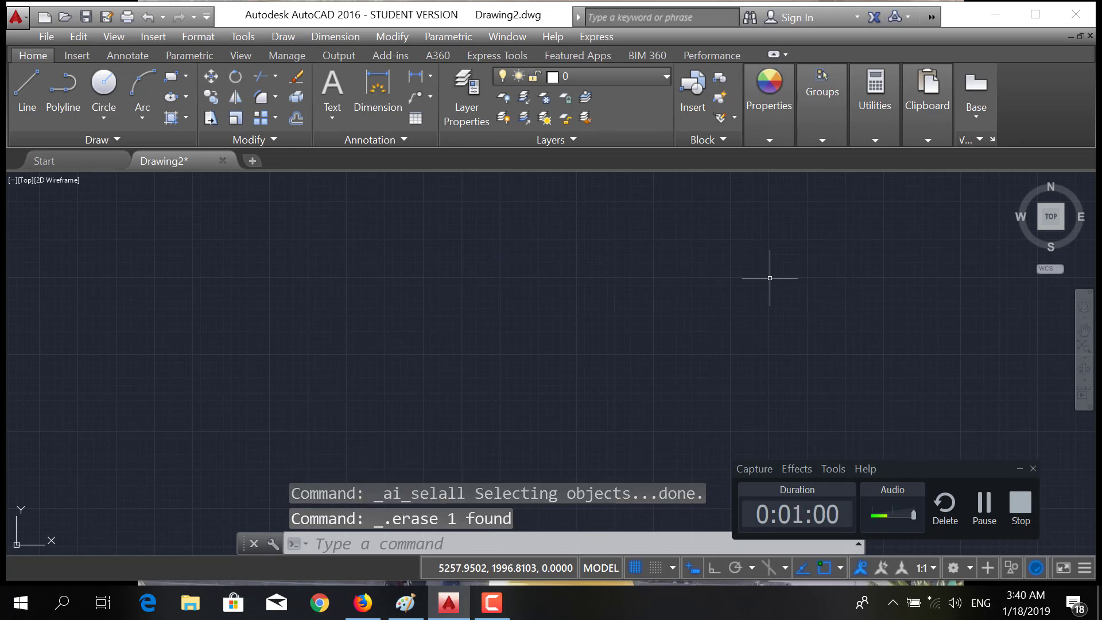
left_click(633, 568)
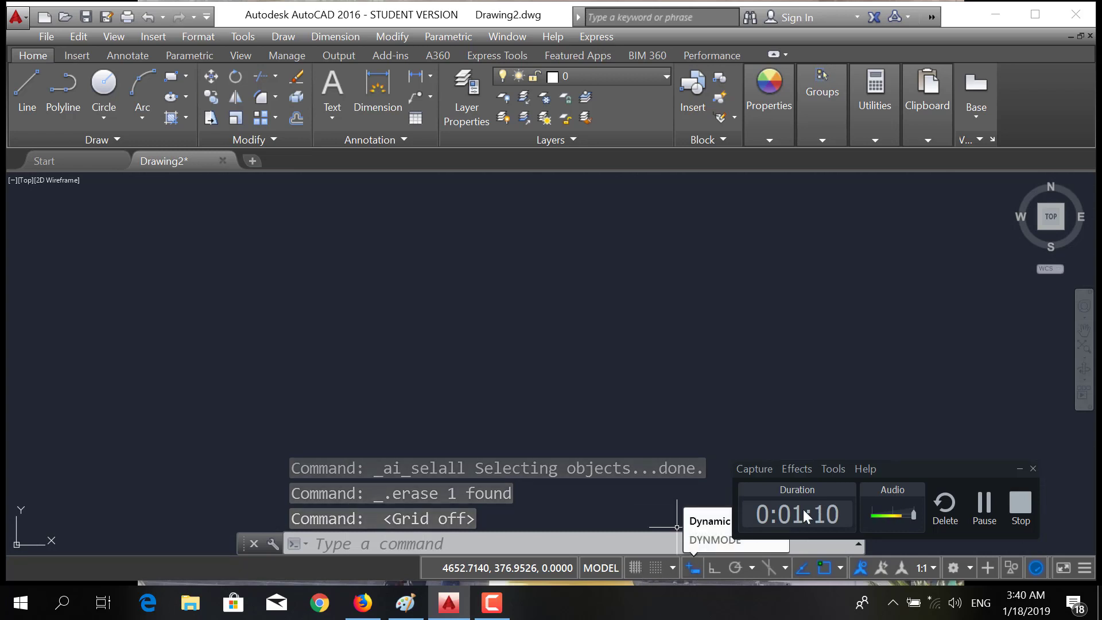
left_click_drag(895, 467, 957, 478)
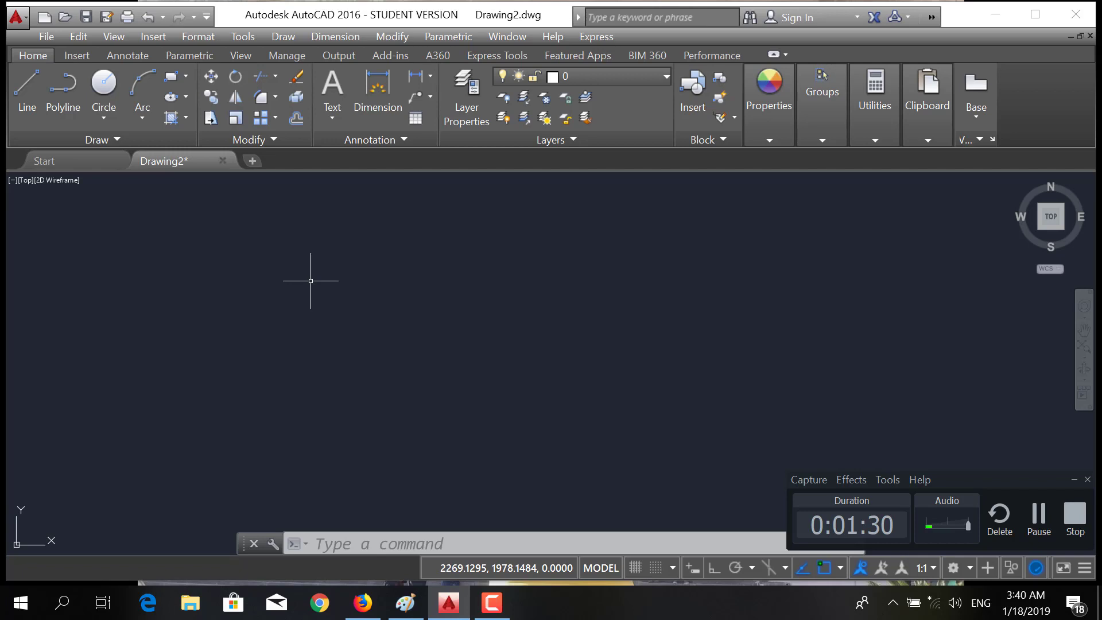
Start a new line at the coordinates 0,0.
type("L")
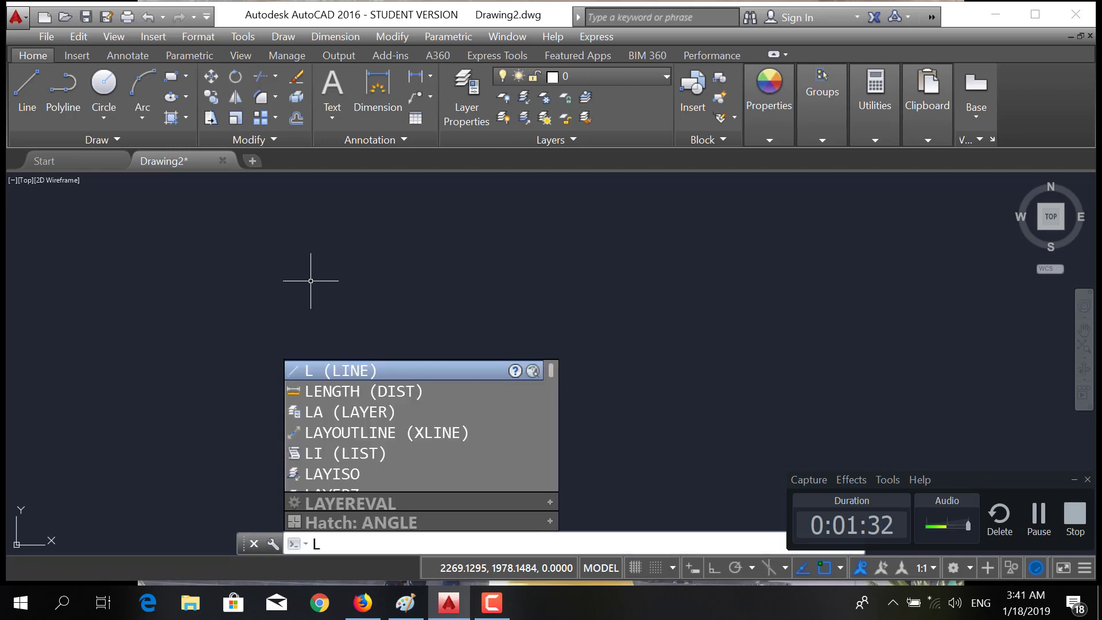
key("Down")
key("Down")
key("Down")
key("Down")
key("Down")
key("Down")
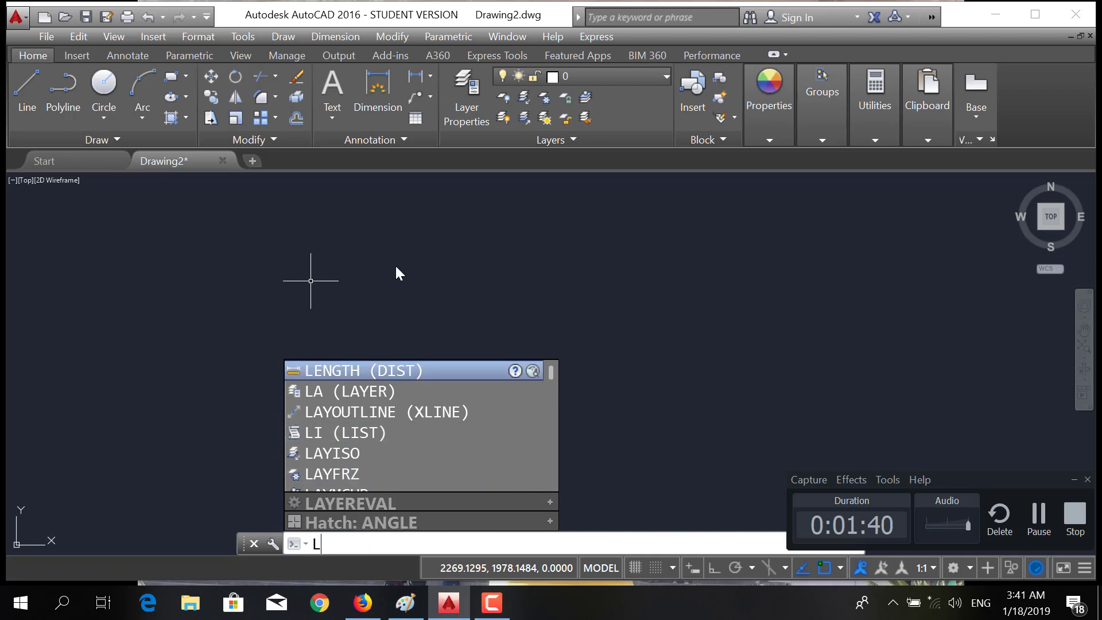
key("Return")
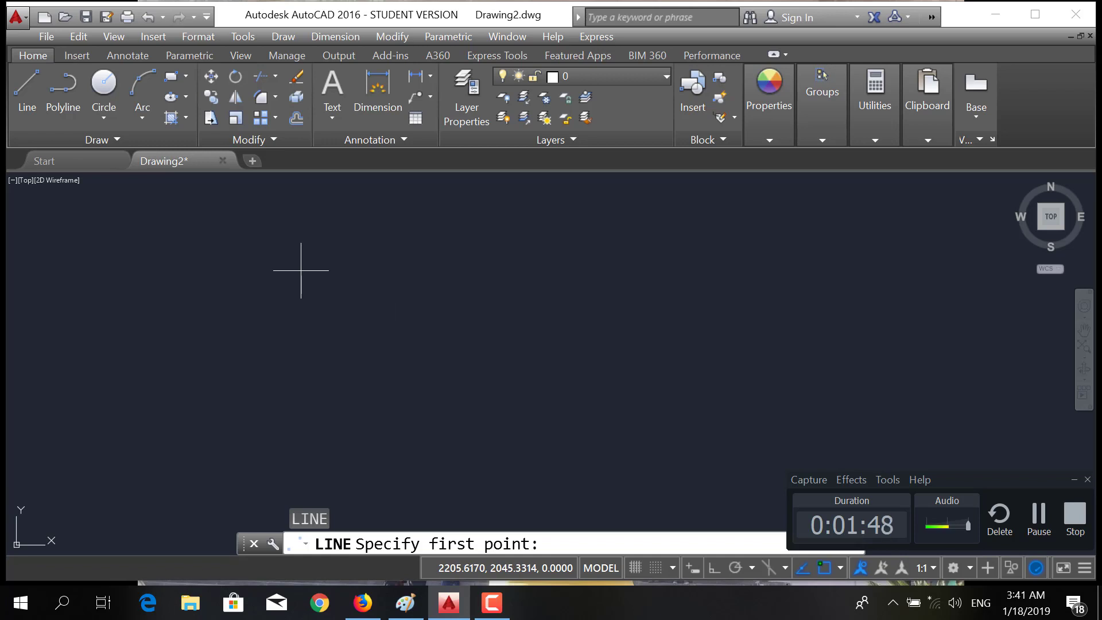
type("0,0")
key("Return")
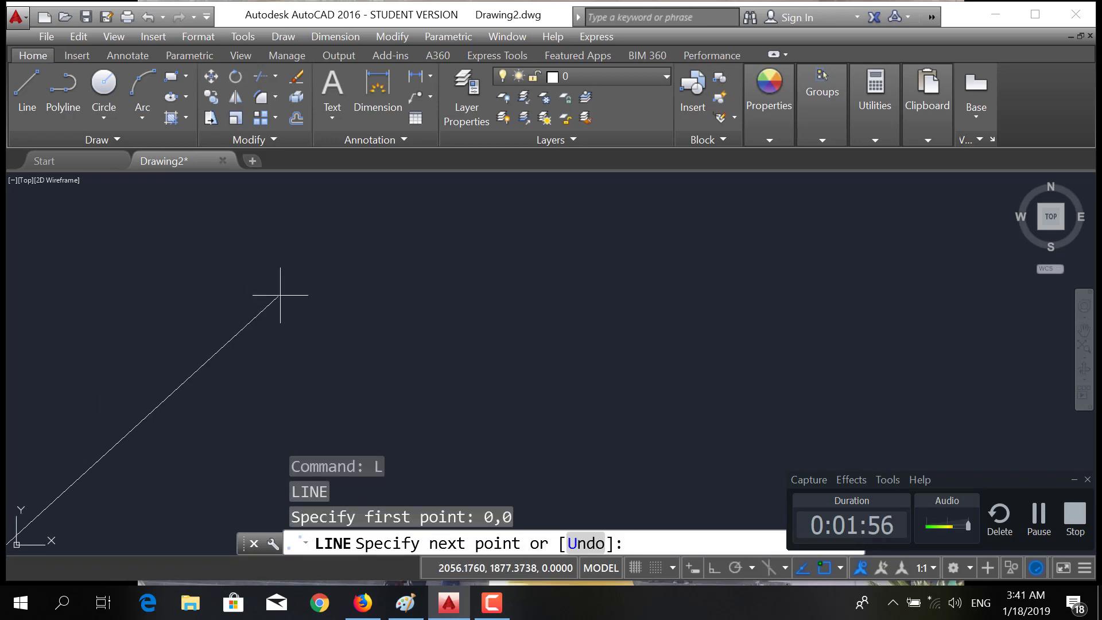
Draw the first segment from the origin to the coordinates 20,20.
mouse_move(128, 413)
middle_mouse_down()
mouse_move(194, 362)
mouse_move(485, 229)
mouse_move(513, 252)
mouse_move(310, 295)
mouse_move(315, 352)
mouse_move(350, 359)
mouse_move(490, 239)
mouse_move(435, 282)
middle_mouse_up()
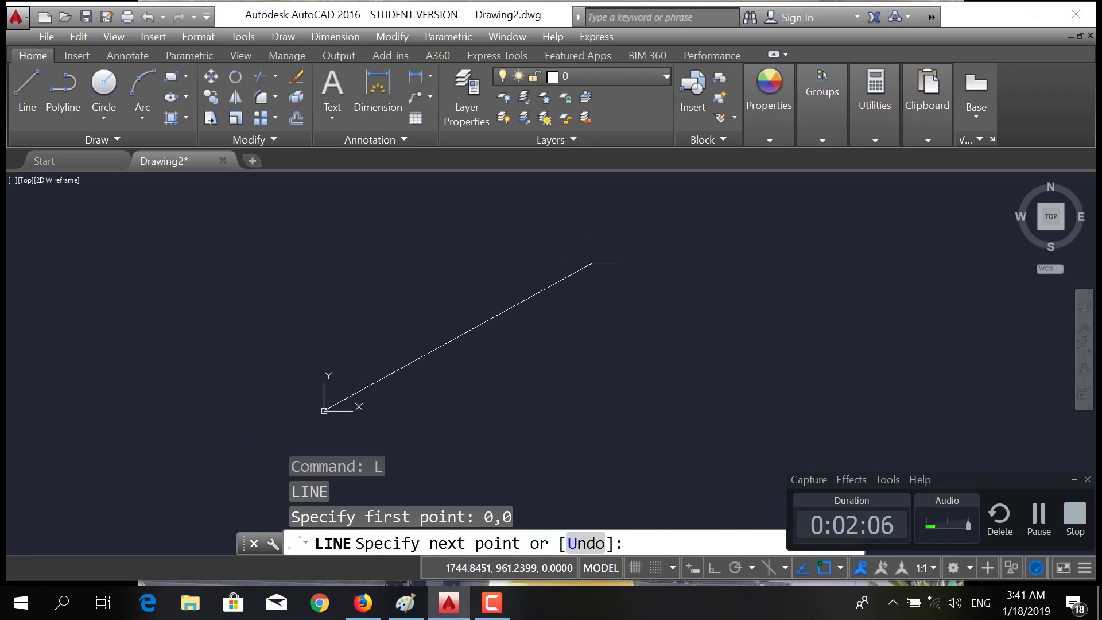
middle_click_drag(367, 385, 401, 372)
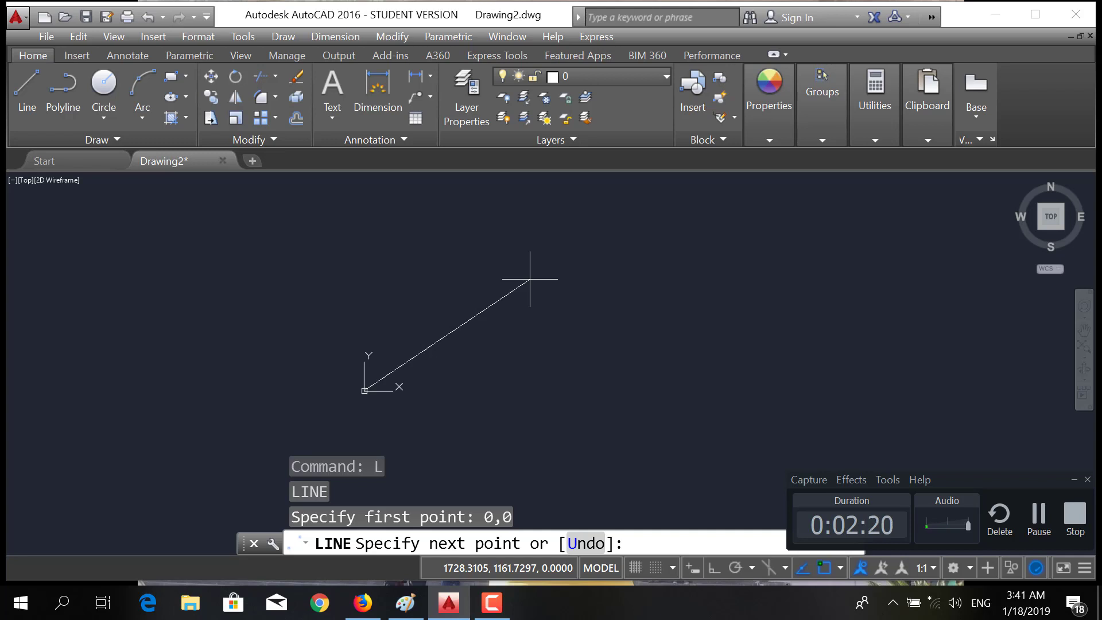
type("20,20")
key("Return")
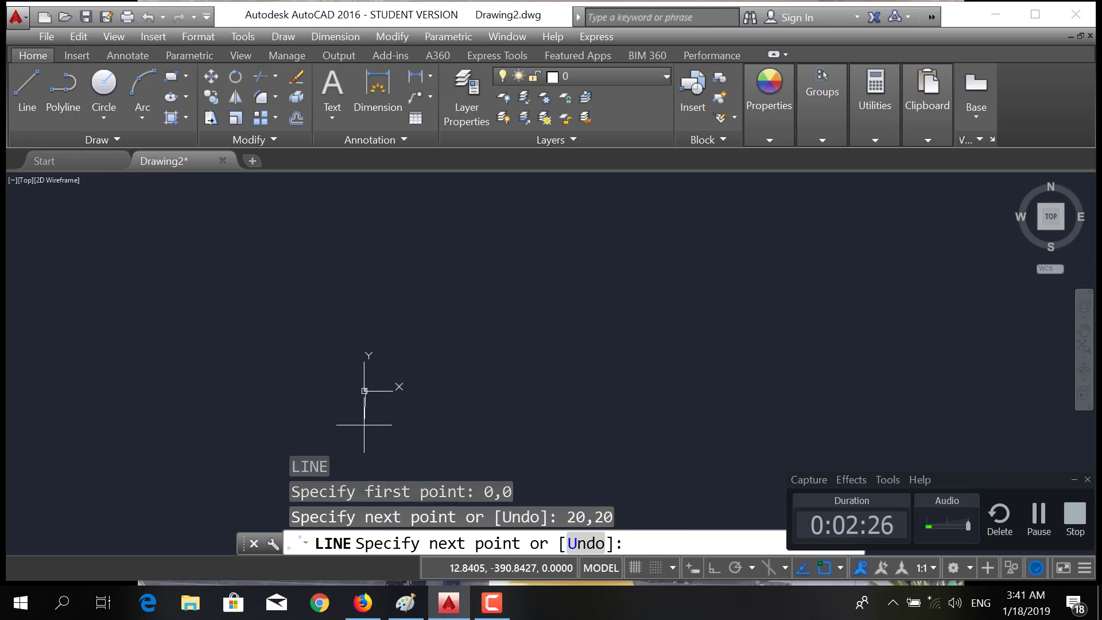
Add a 10-unit segment heading up and to the left, followed by a 25-unit segment heading left and slightly down.
scroll(364, 425, "up", 5)
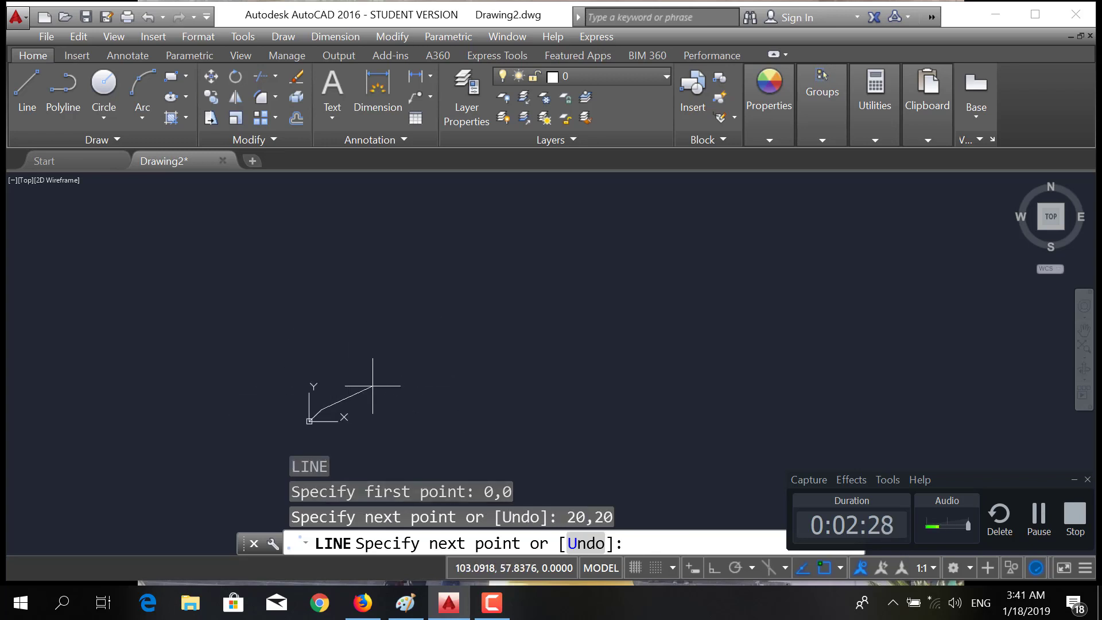
scroll(368, 385, "up", 8)
middle_click_drag(230, 443, 673, 222)
scroll(485, 392, "up", 6)
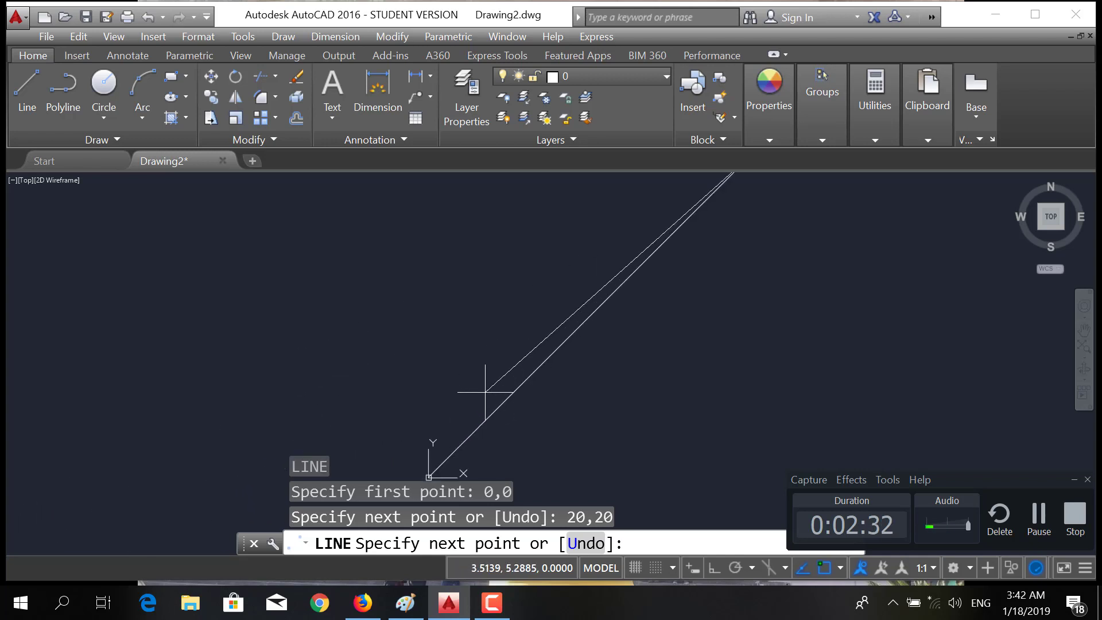
scroll(574, 370, "down", 4)
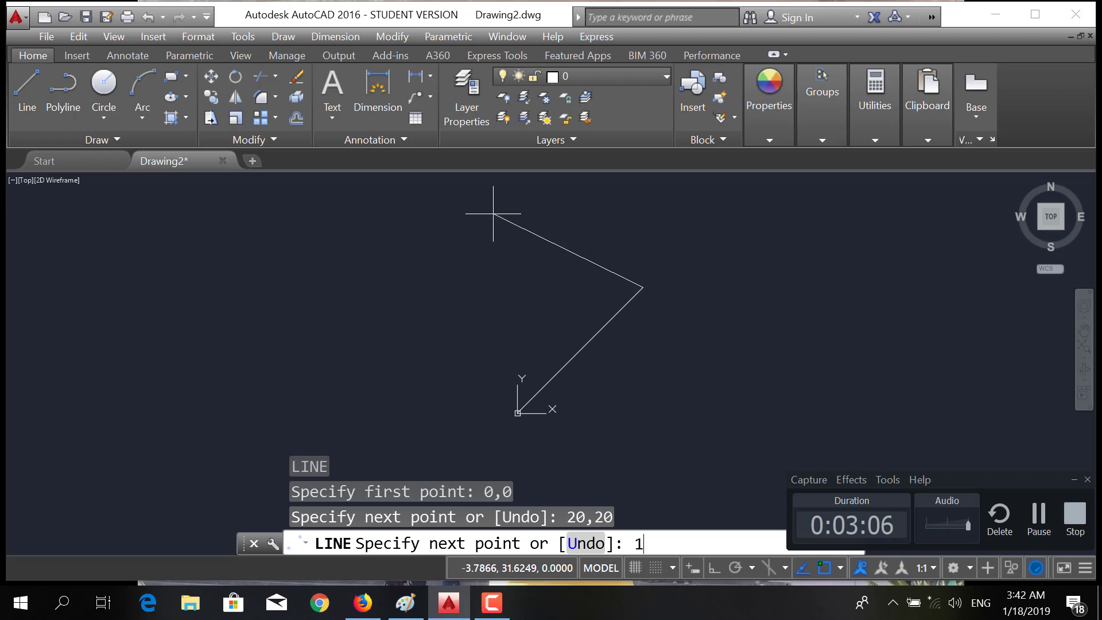
type("0")
key("Return")
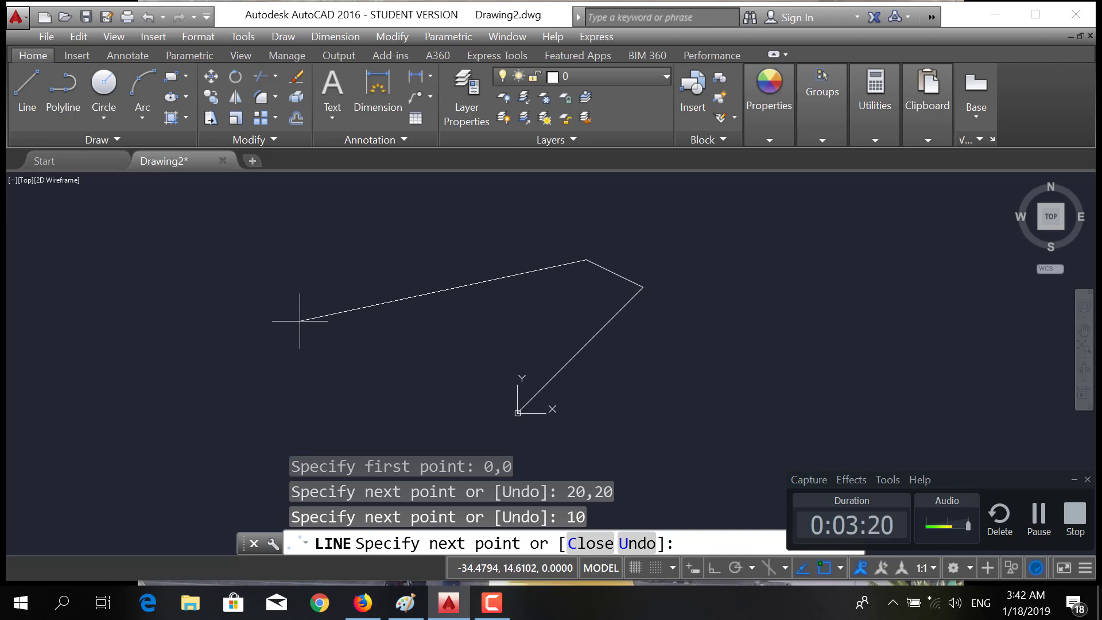
type("25")
key("Return")
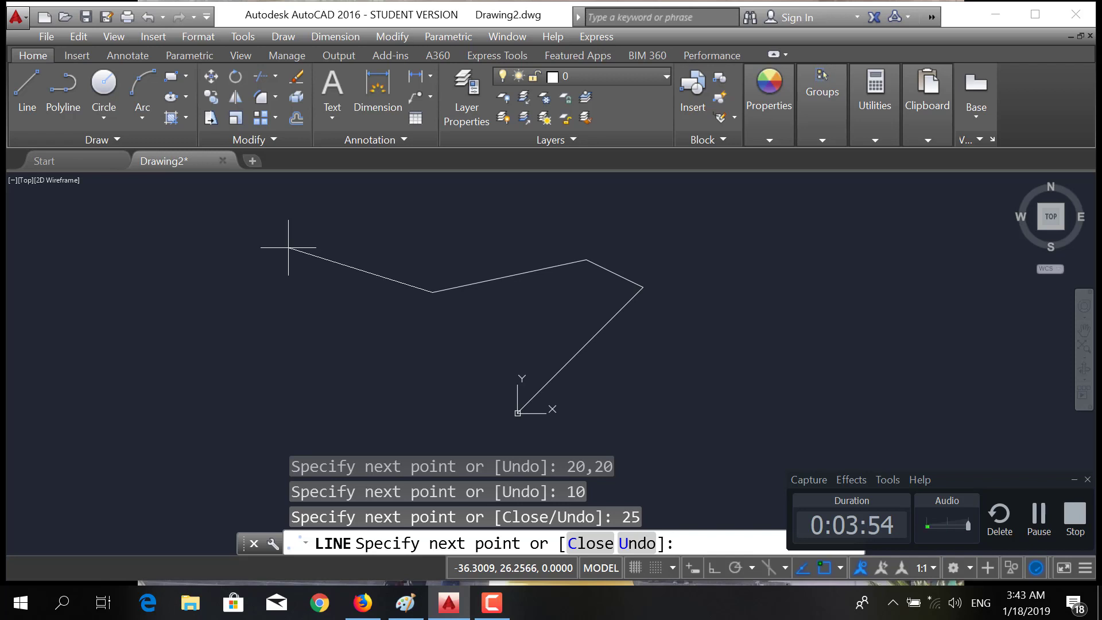
Undo all segments of the line back to its start point at the origin, keeping the Line command active.
right_click(289, 248)
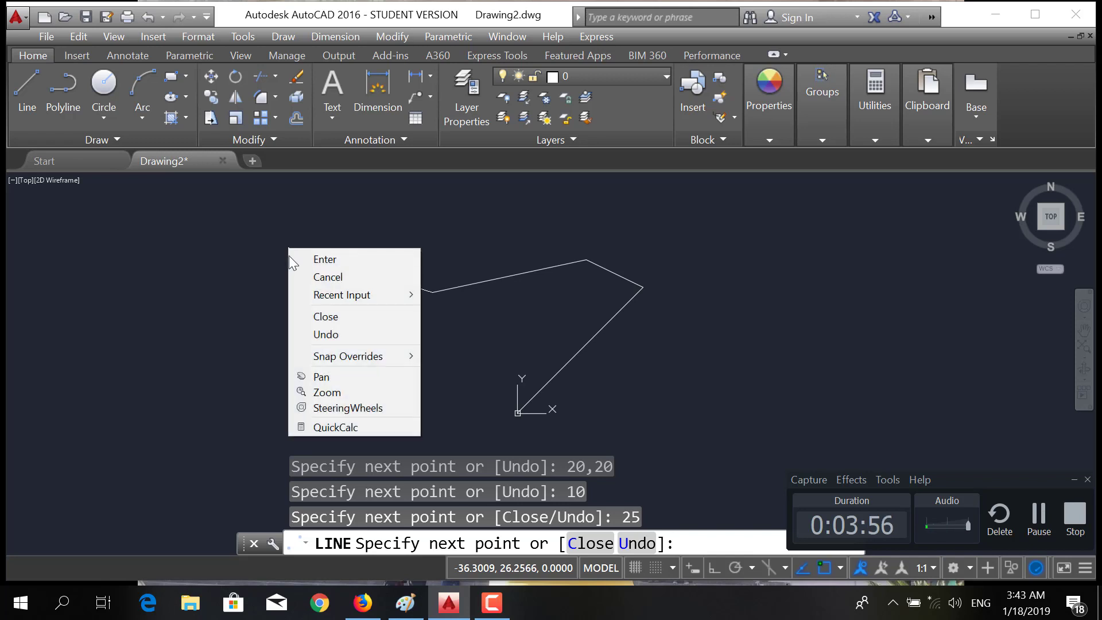
left_click(327, 336)
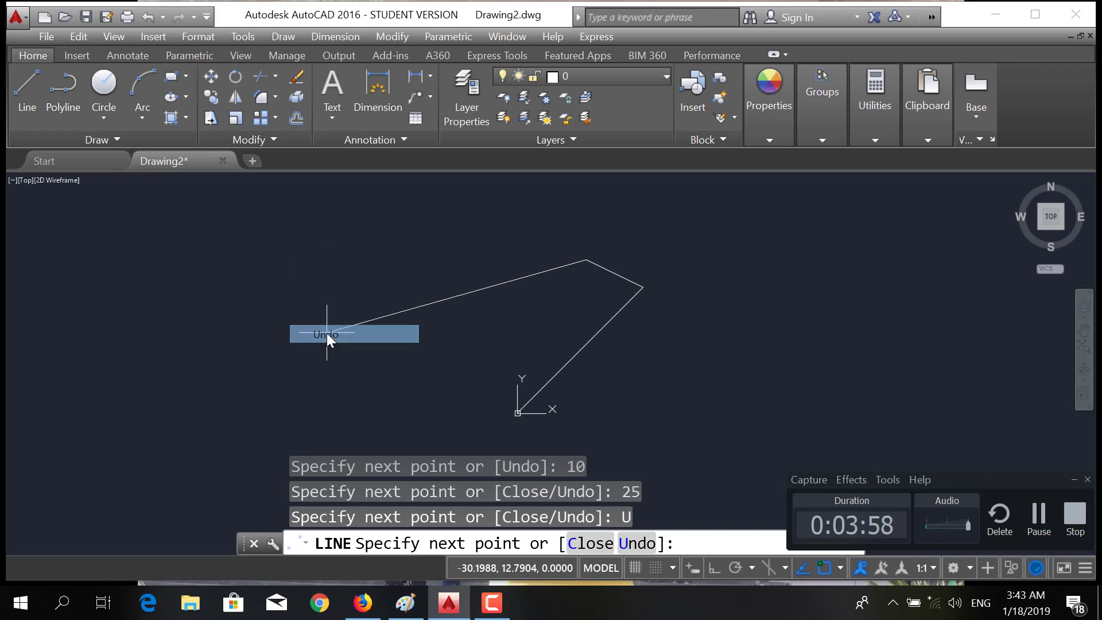
right_click(397, 274)
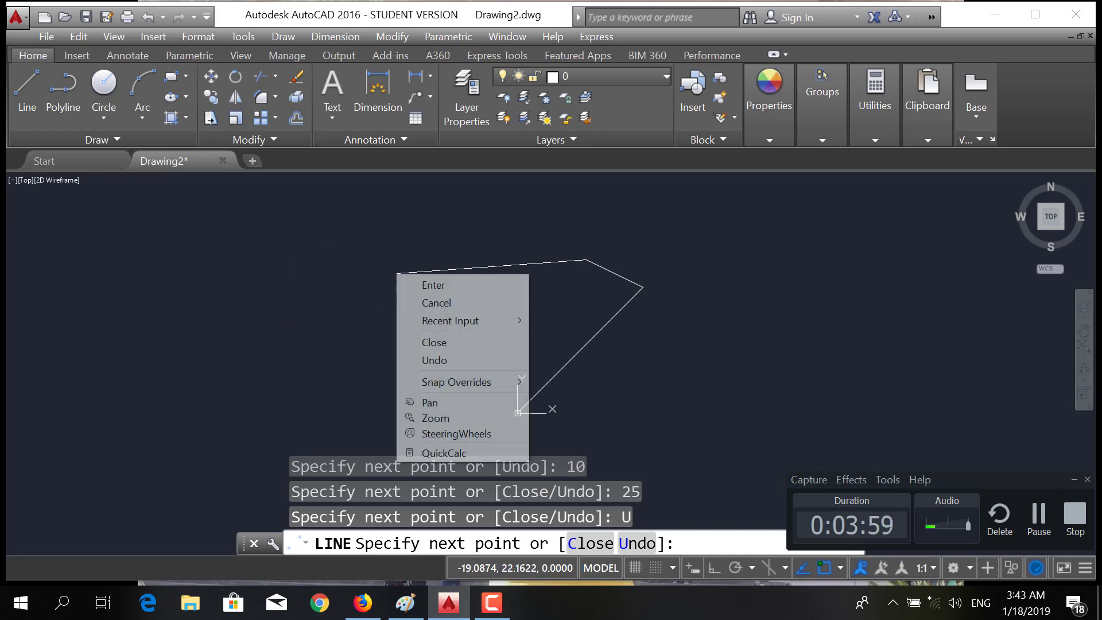
left_click(435, 359)
right_click(471, 307)
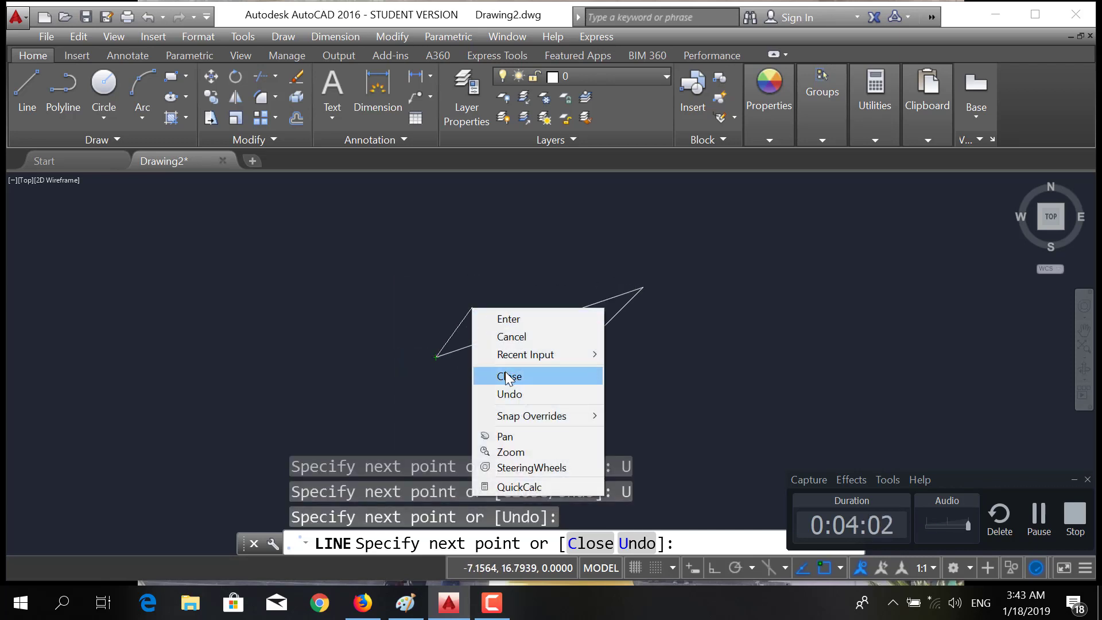
left_click(510, 395)
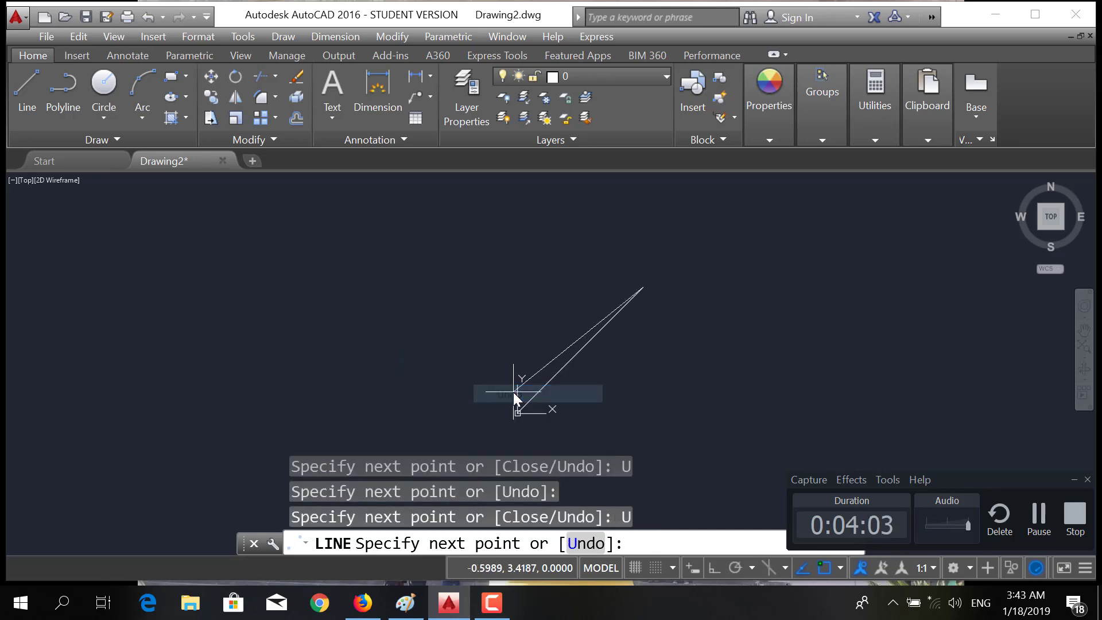
right_click(567, 268)
left_click(605, 337)
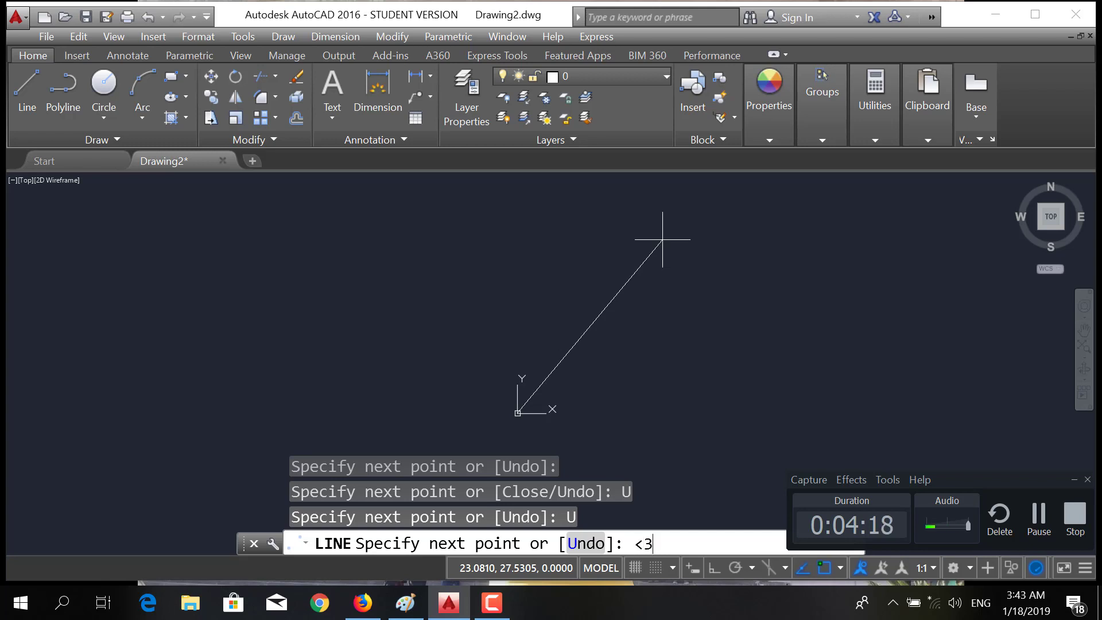
Lock the line's direction from the origin to 30°, and try to override it with 60°.
type("0")
key("Return")
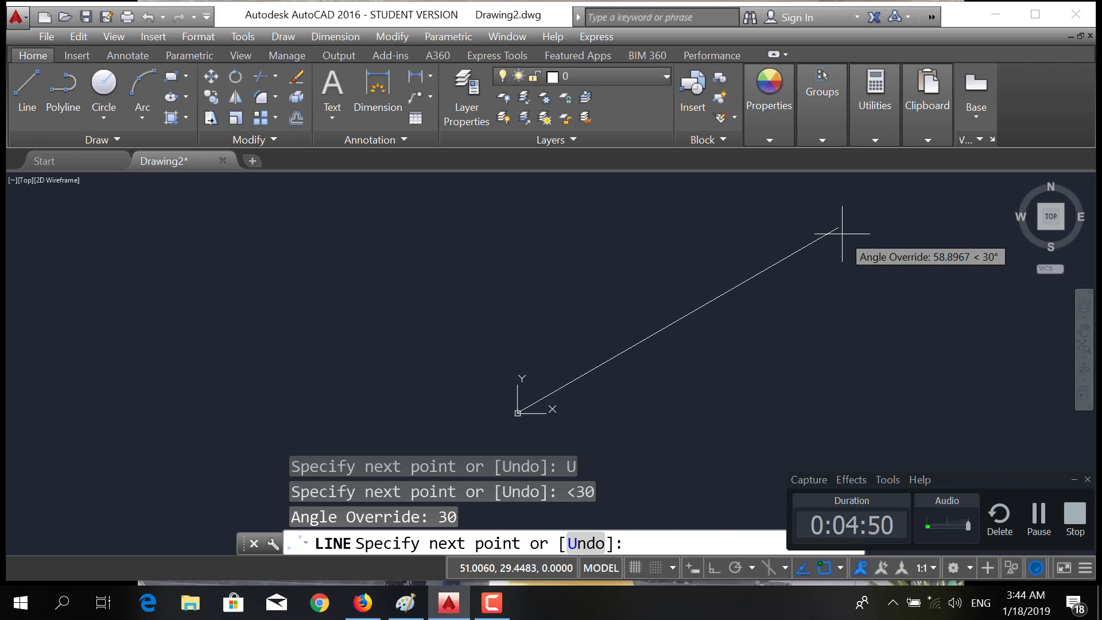
type("6")
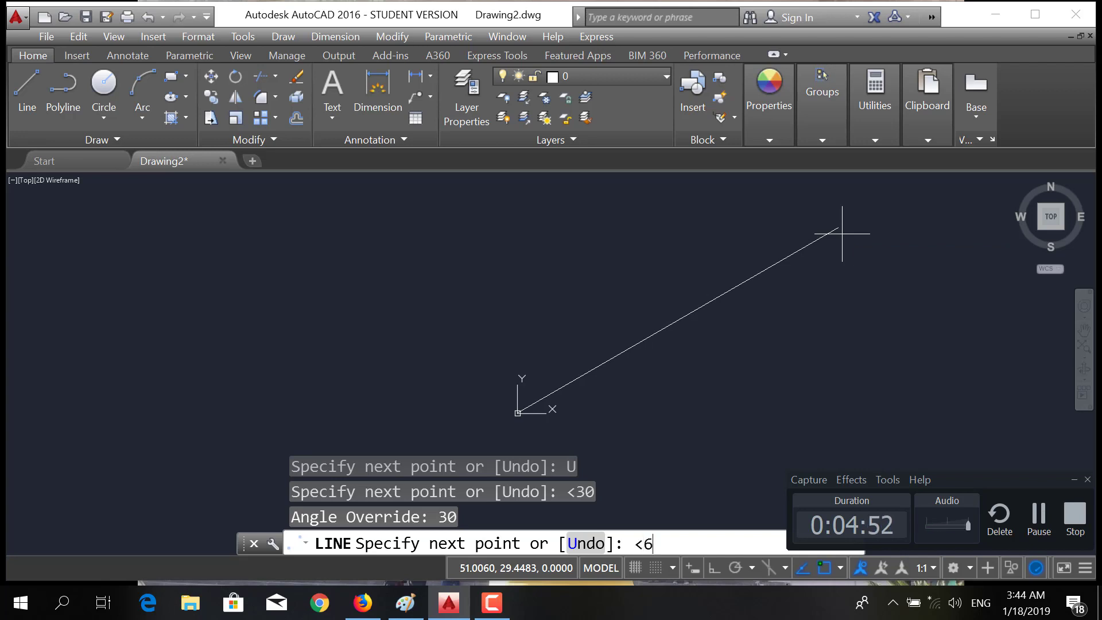
type("0")
key("Return")
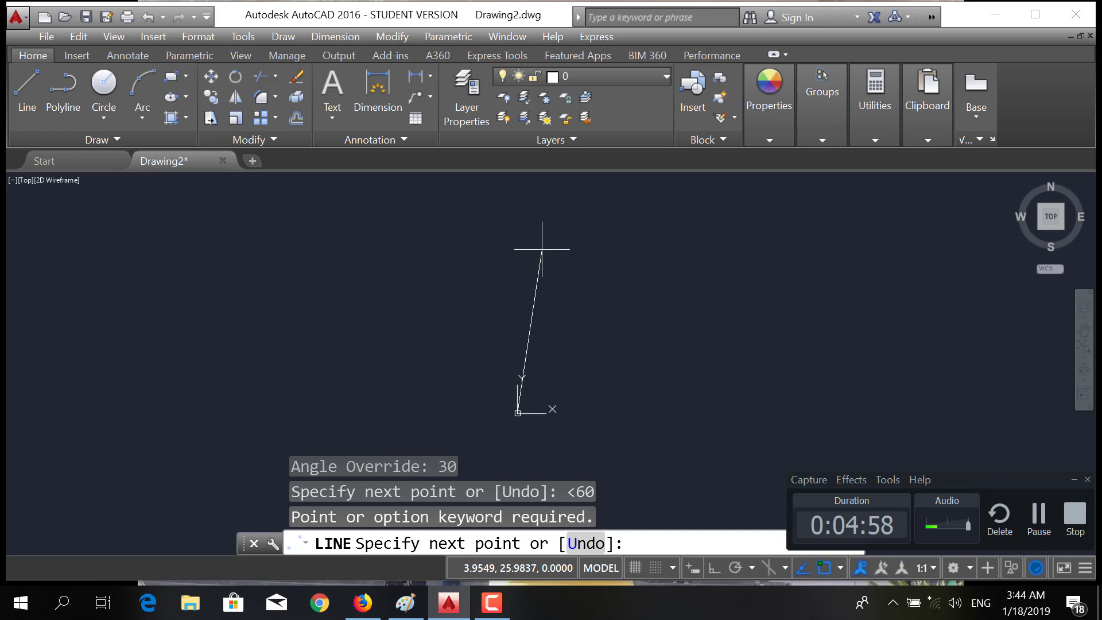
Draw a 20-unit segment from the origin at a 60° angle.
type("60")
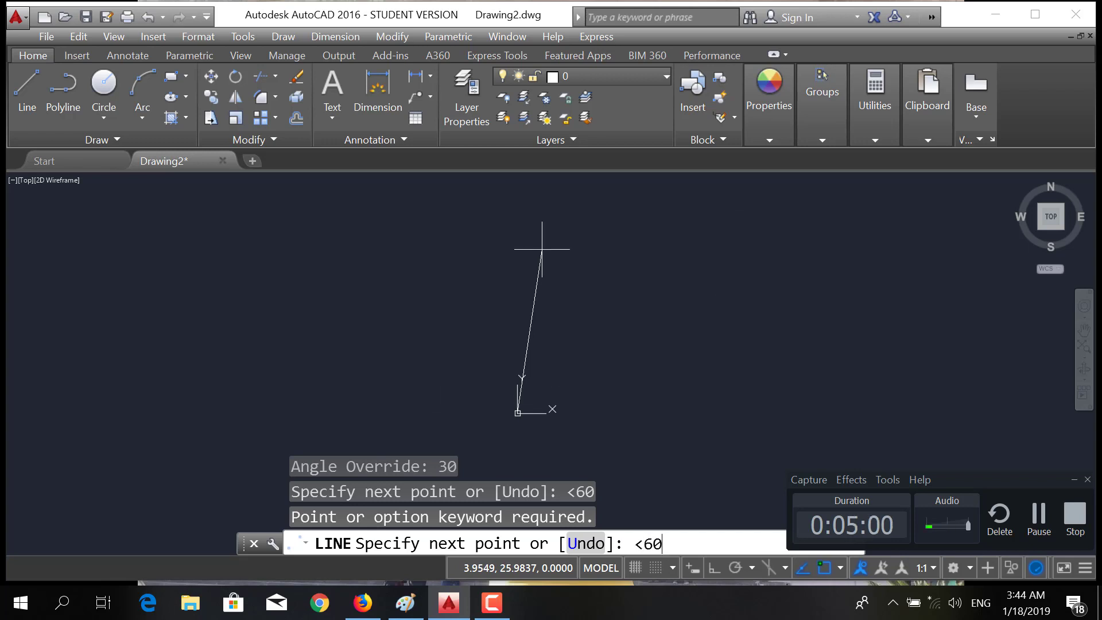
key("Return")
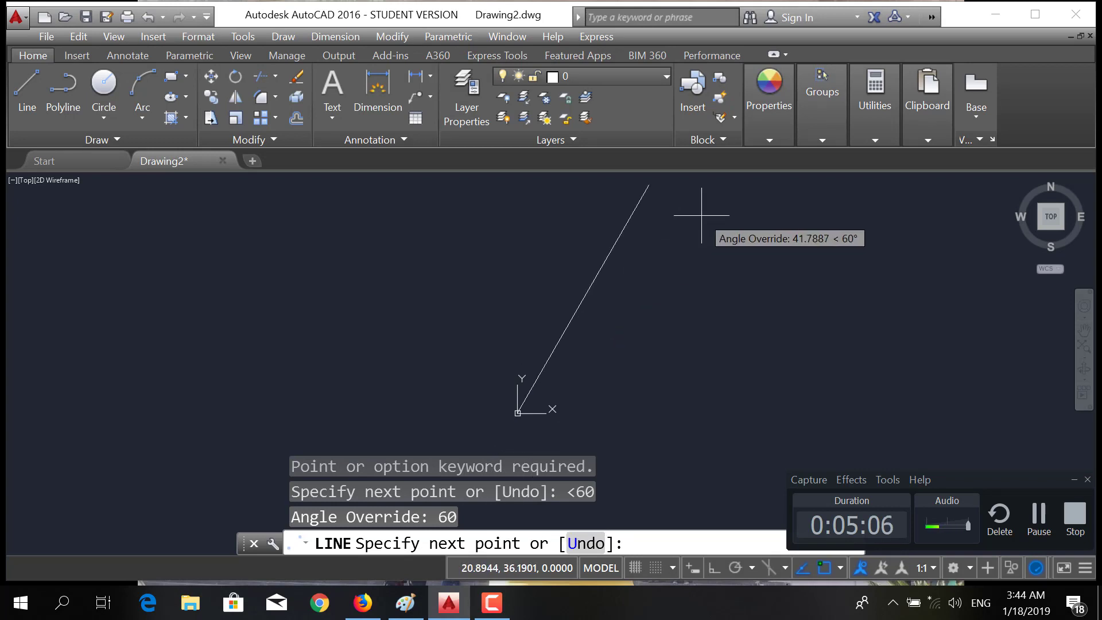
type("20")
key("Return")
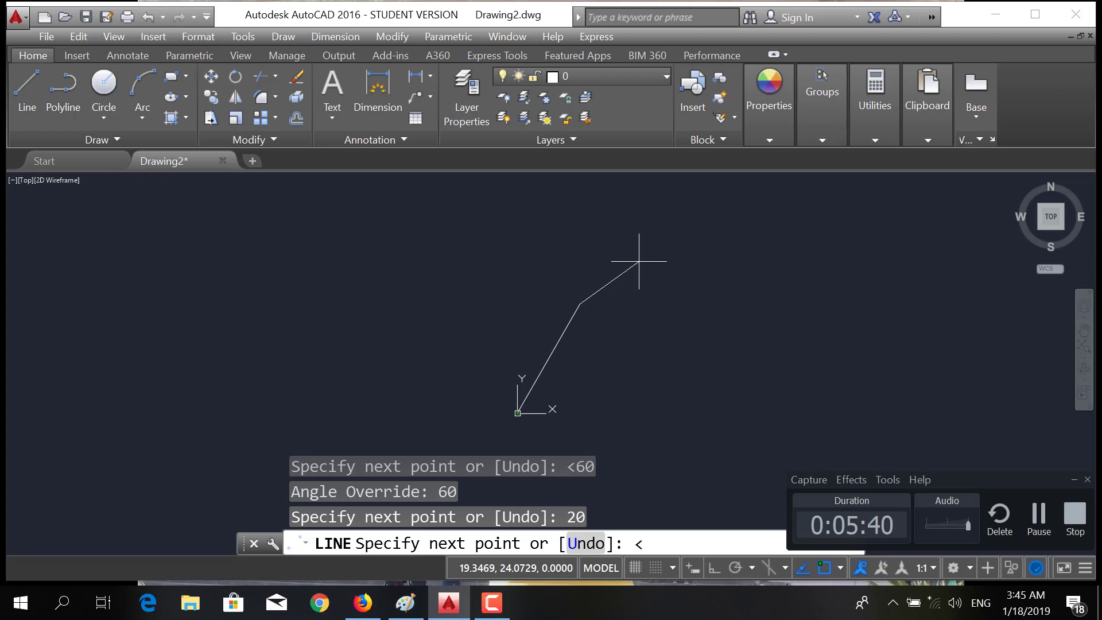
Add a 20-unit segment using a 120° angle override, and close the line back to the origin to form a triangle.
type("120")
key("Return")
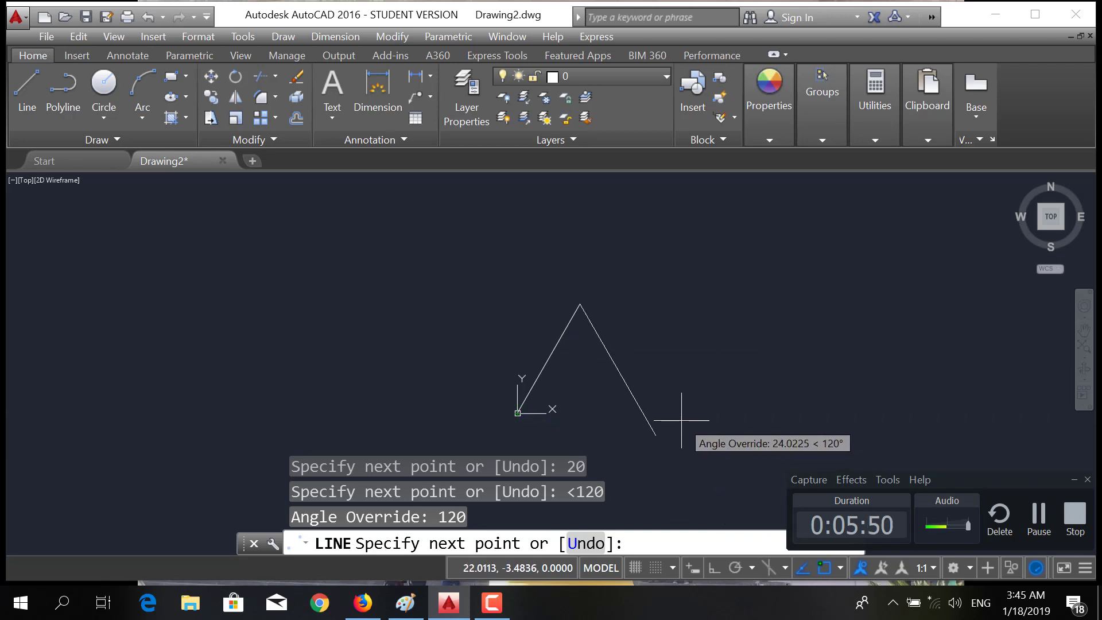
type("20")
key("Return")
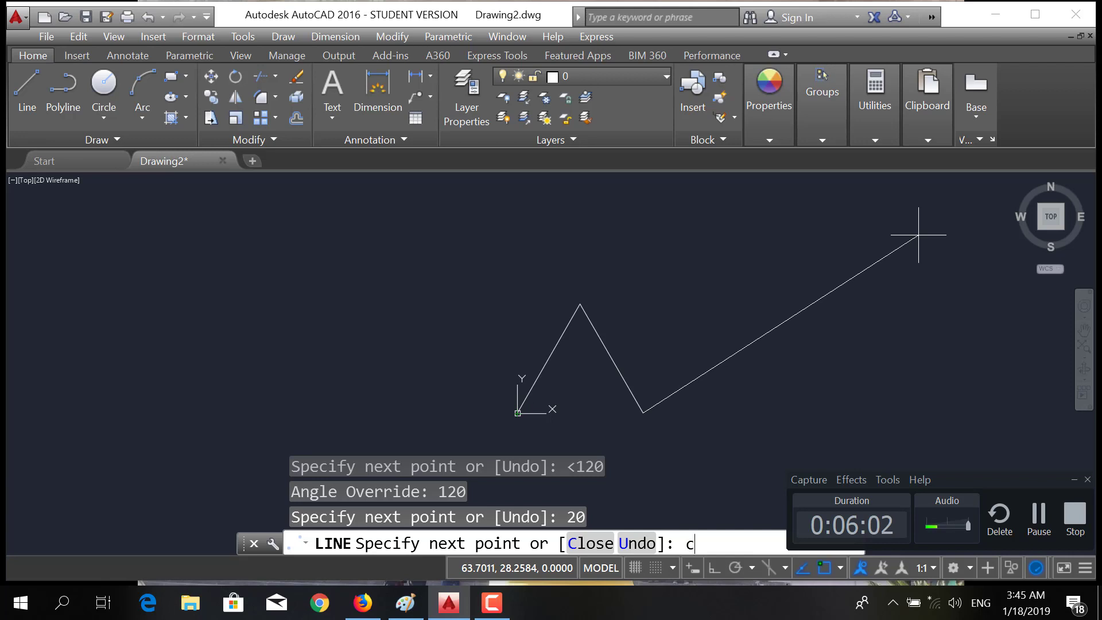
key("Return")
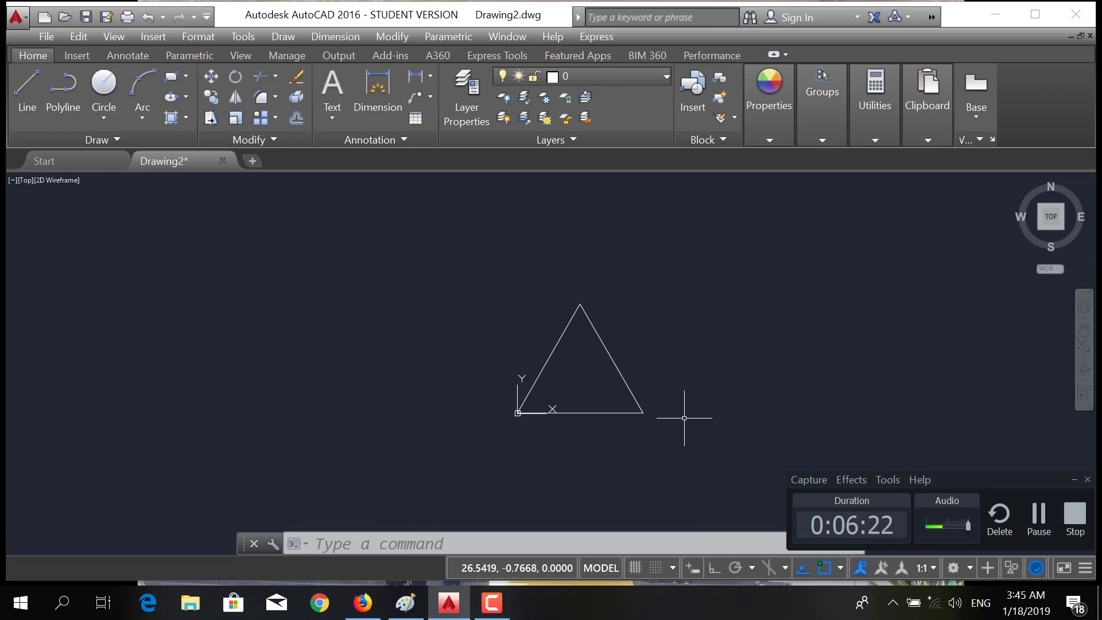
Erase all three sides of the triangle from the drawing.
scroll(681, 419, "up", 4)
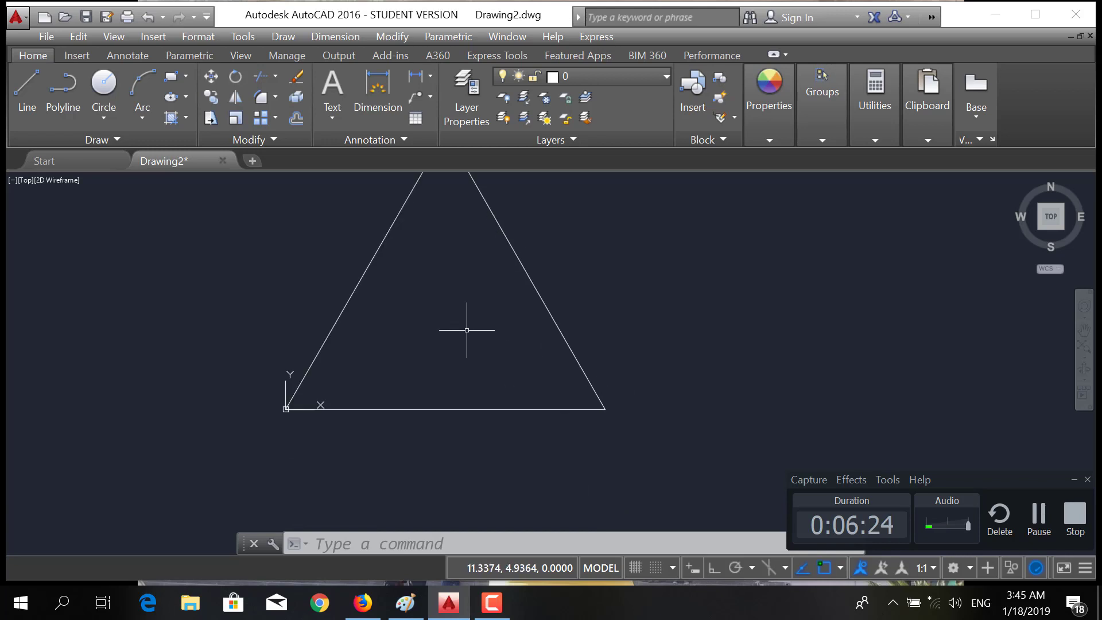
middle_click_drag(467, 327, 537, 401)
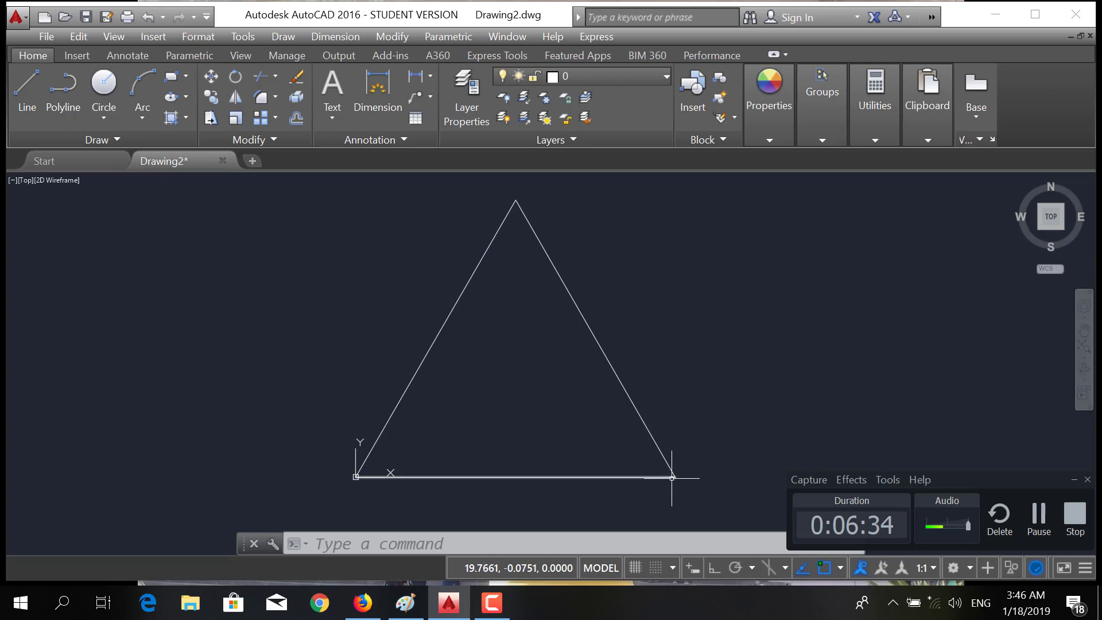
mouse_move(672, 478)
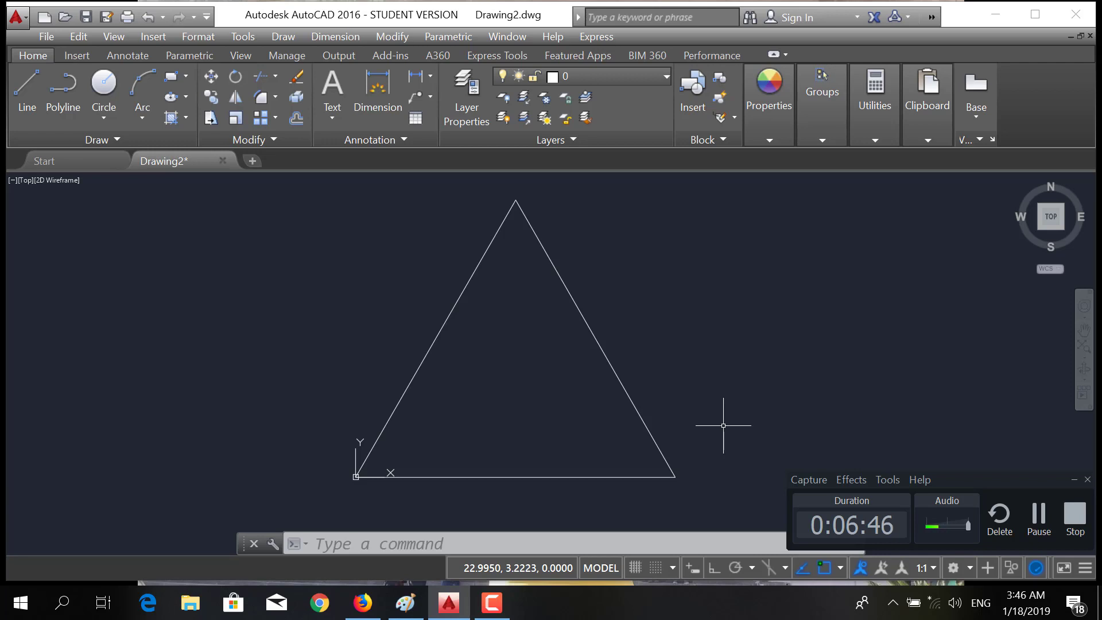
key("Escape")
key("Escape")
key("Escape")
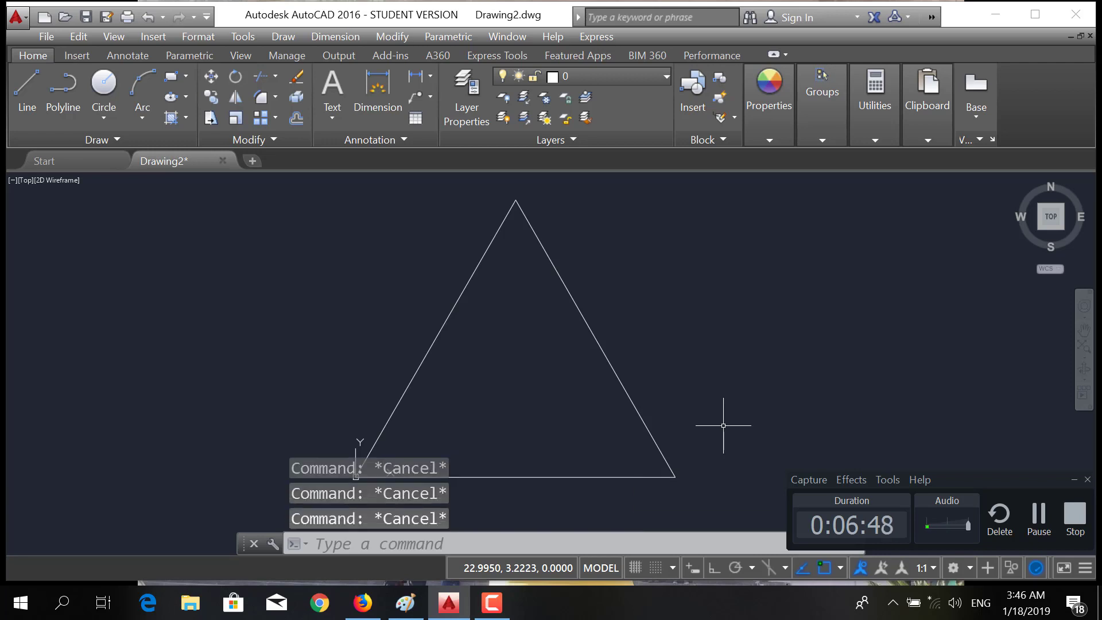
key("ctrl+a")
key("Delete")
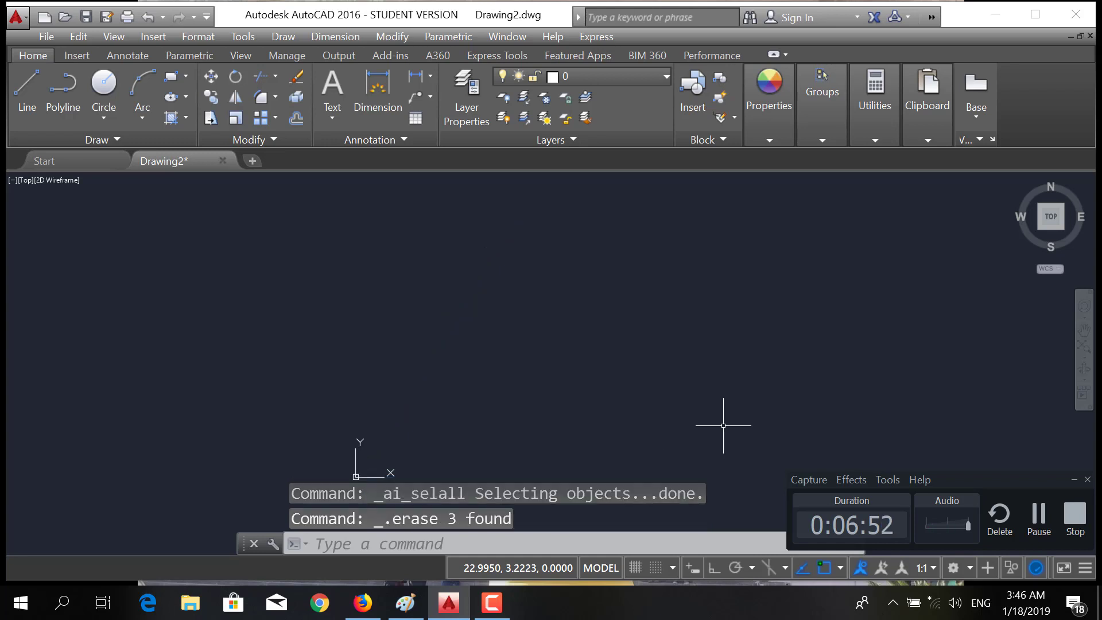
type("l")
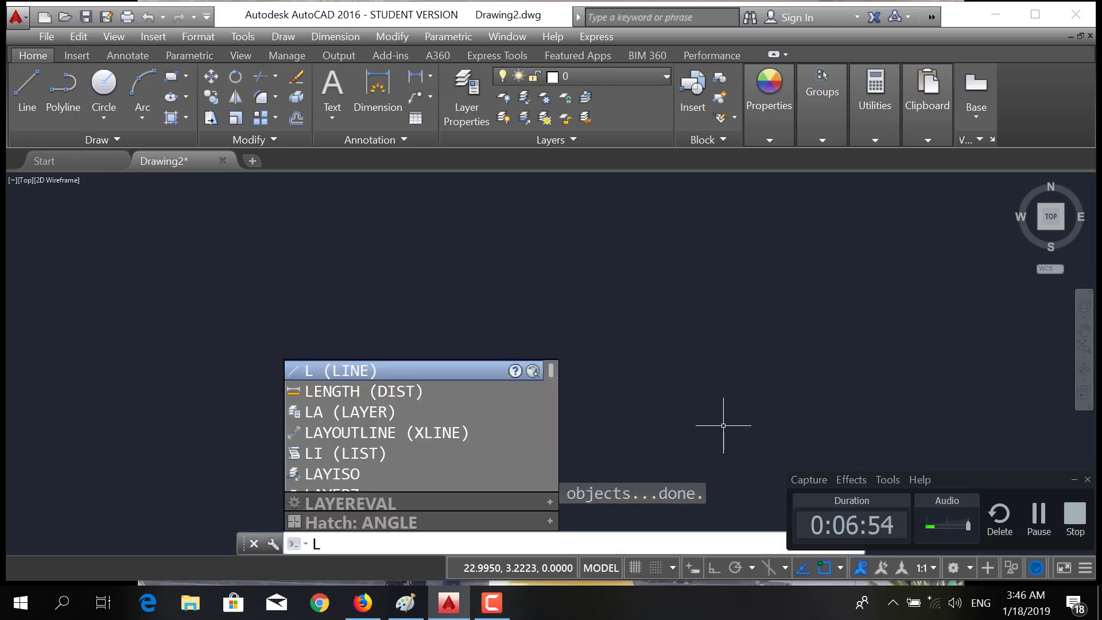
key("Return")
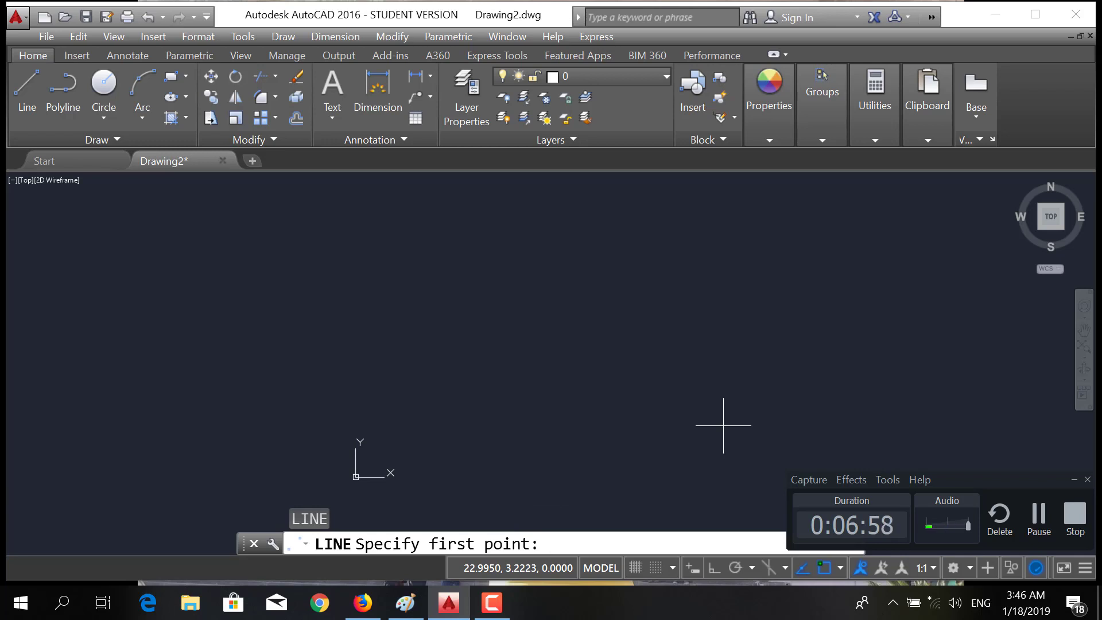
type("0,0")
key("Return")
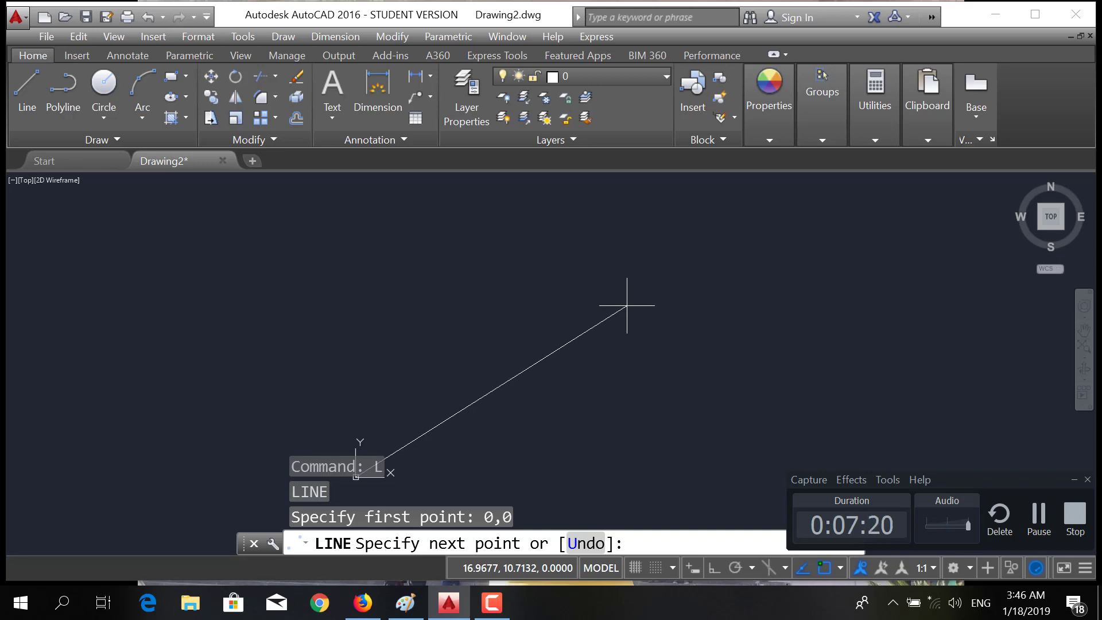
type("@10")
type("<3")
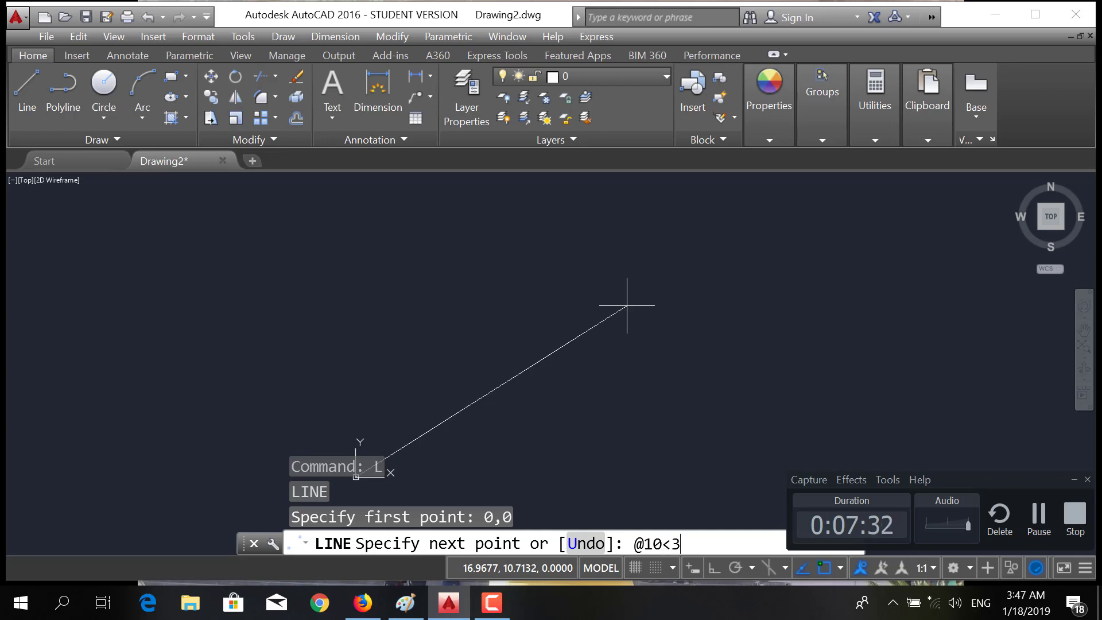
type("0")
key("Return")
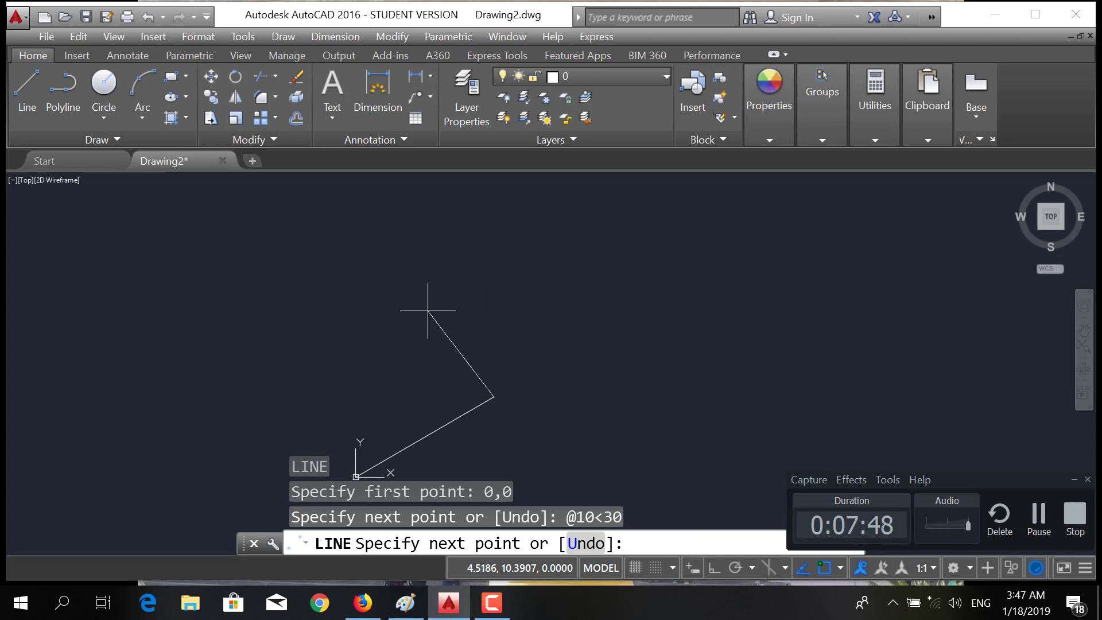
type("@10<120")
key("Return")
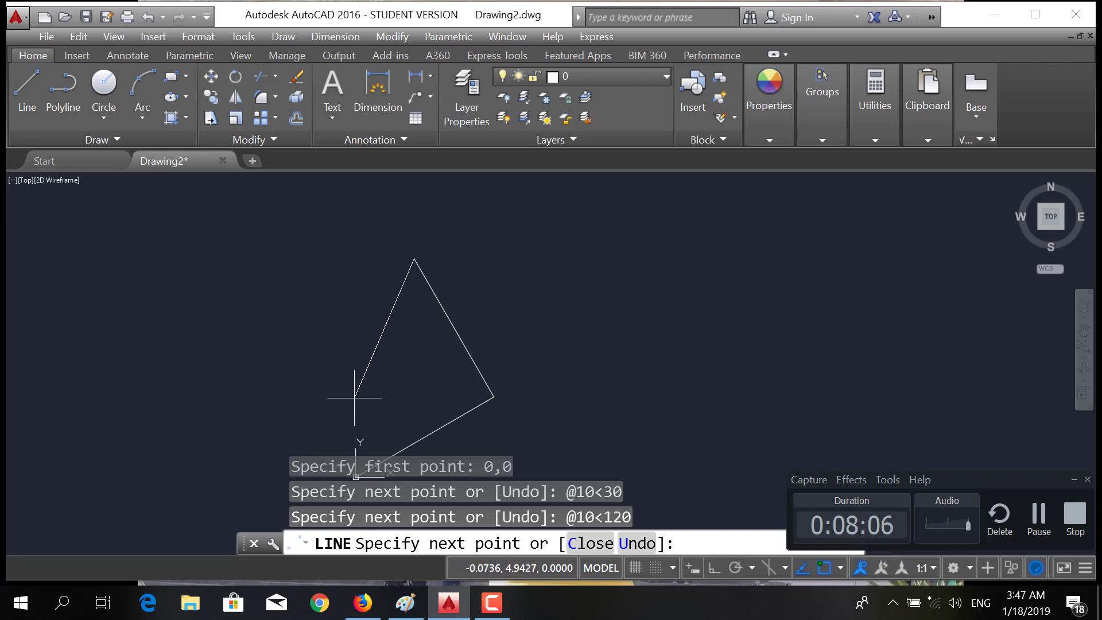
mouse_move(362, 389)
middle_mouse_down()
mouse_move(373, 359)
mouse_move(421, 316)
mouse_move(436, 339)
middle_mouse_up()
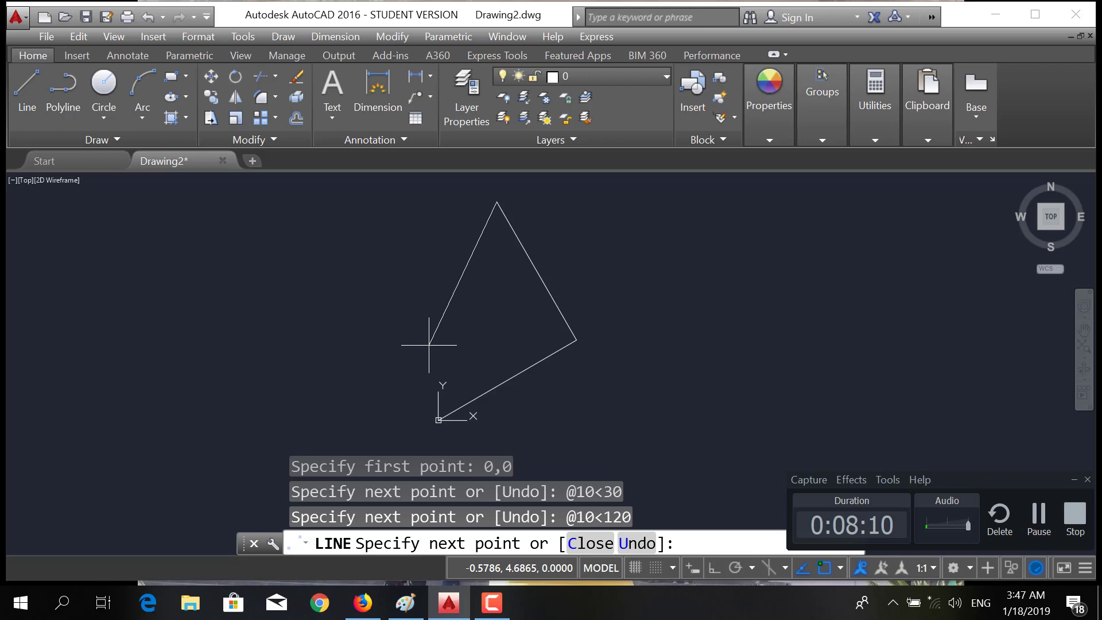
type("c")
key("Return")
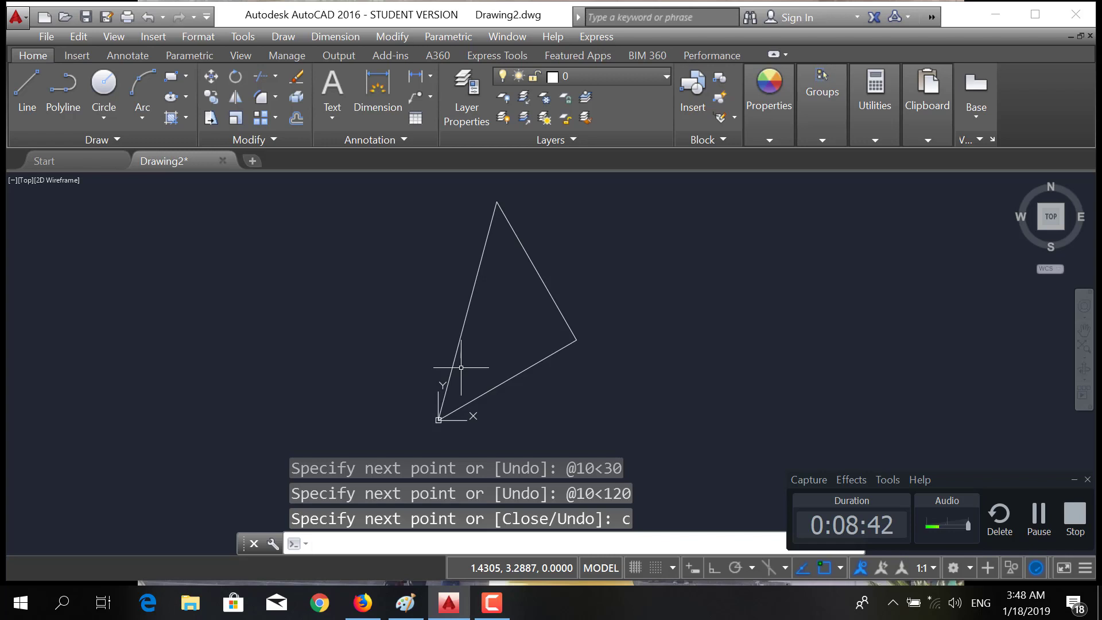
Select everything in the drawing and erase it to clear the closed polar-coordinate triangle.
key("Escape")
key("Escape")
key("Escape")
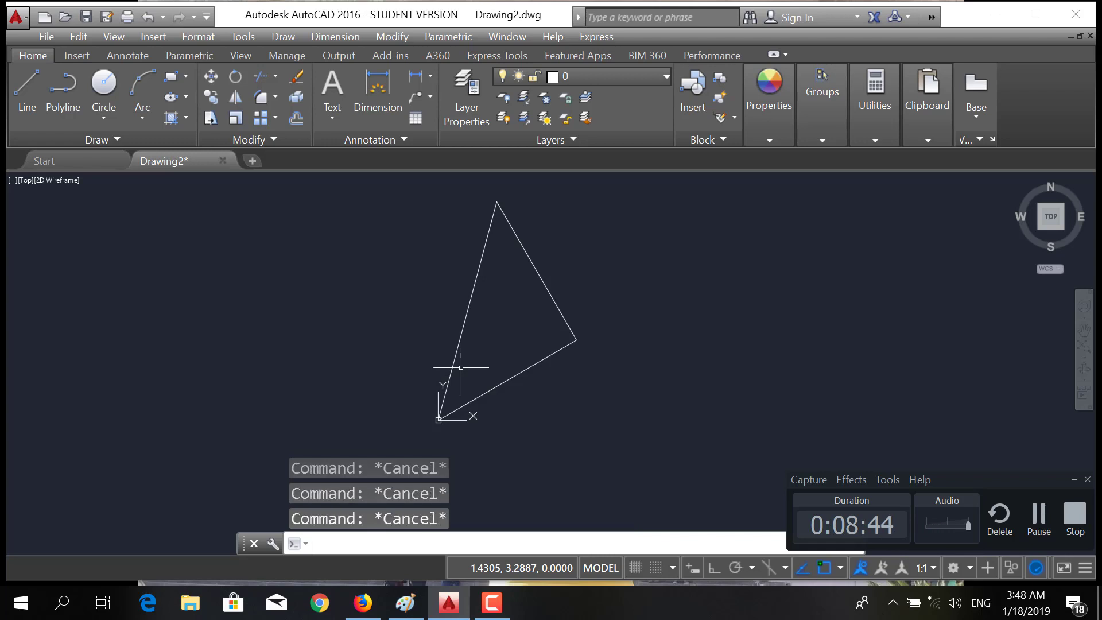
key("ctrl+a")
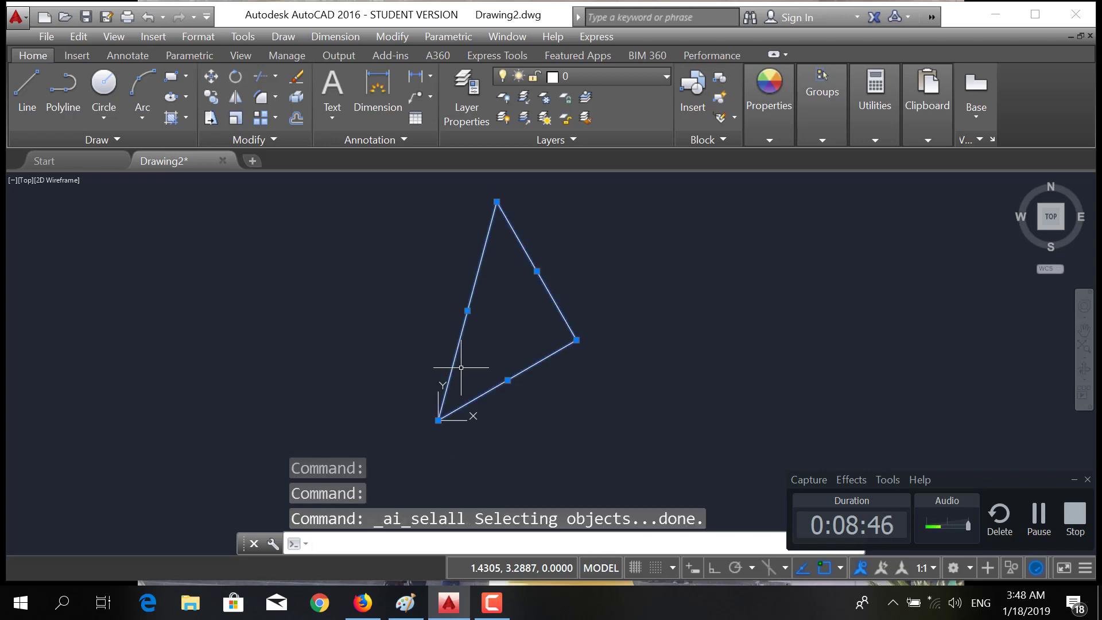
key("Escape")
key("Escape")
key("Escape")
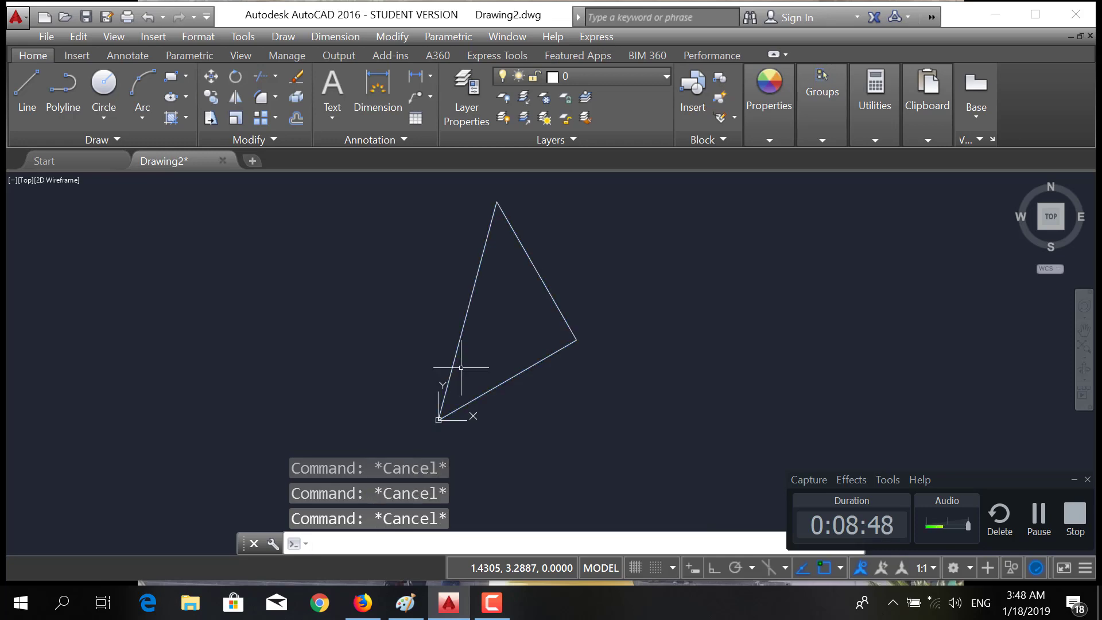
key("ctrl+a")
key("Delete")
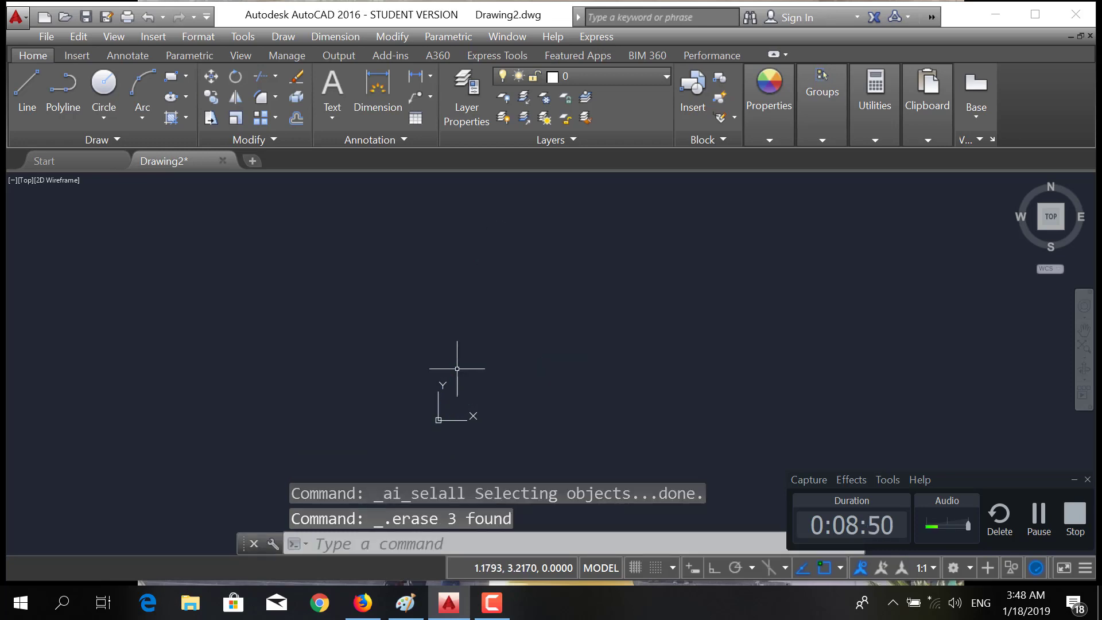
left_click(405, 603)
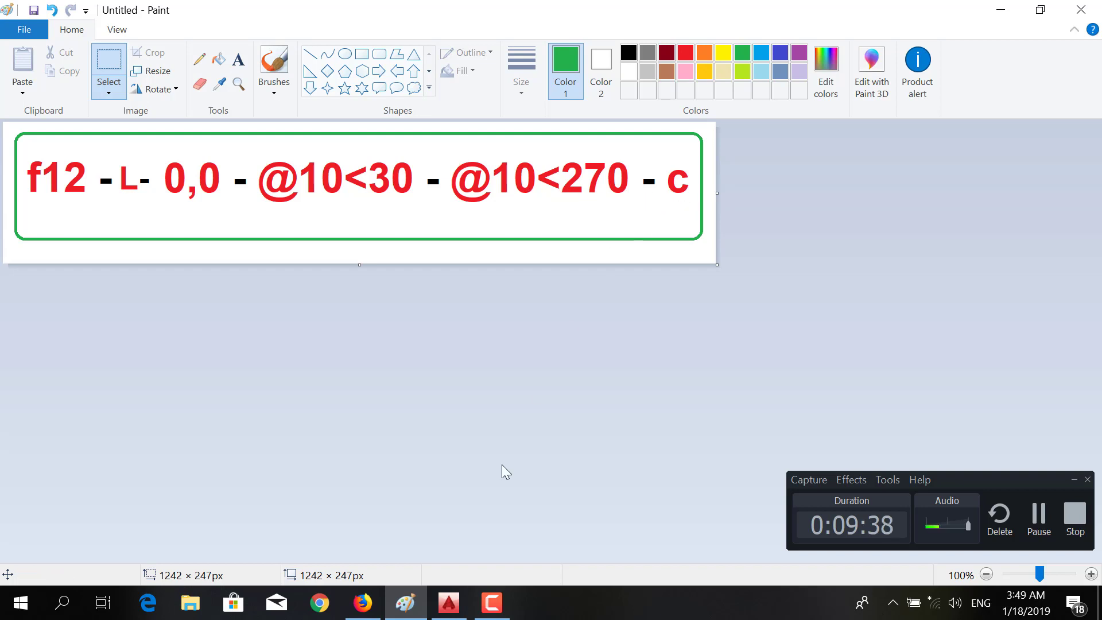
left_click(449, 602)
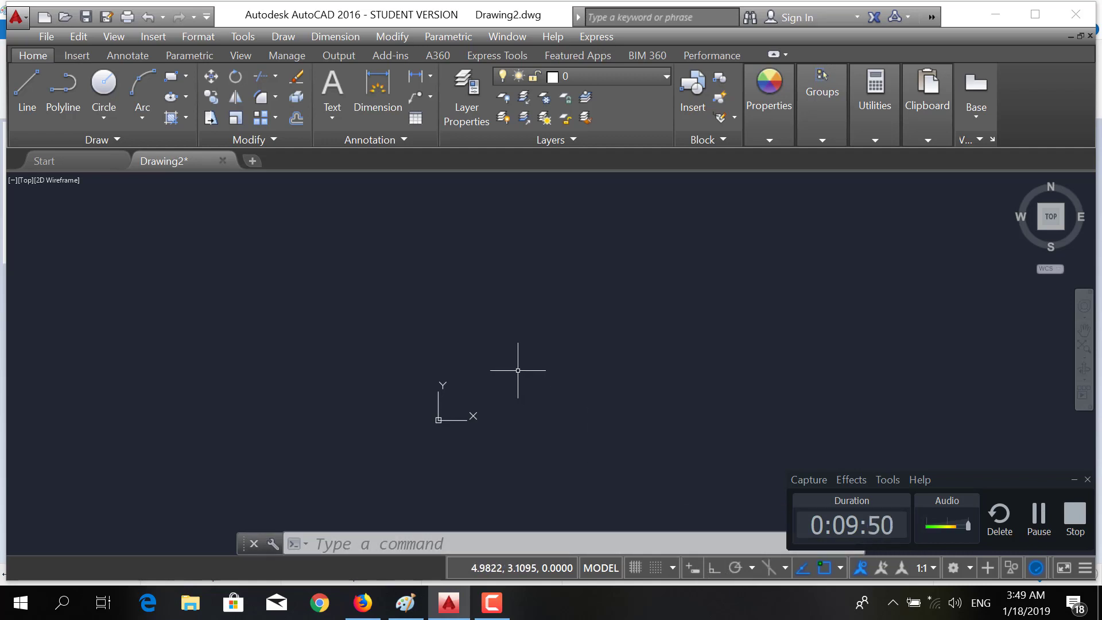
type("l")
key("Return")
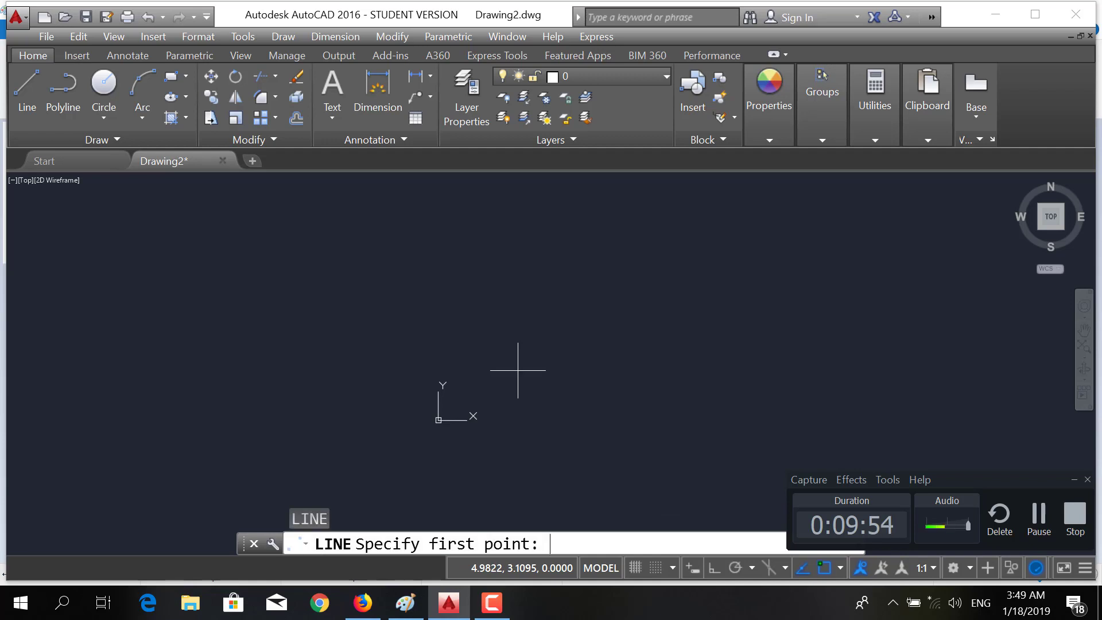
type("0,0")
key("Return")
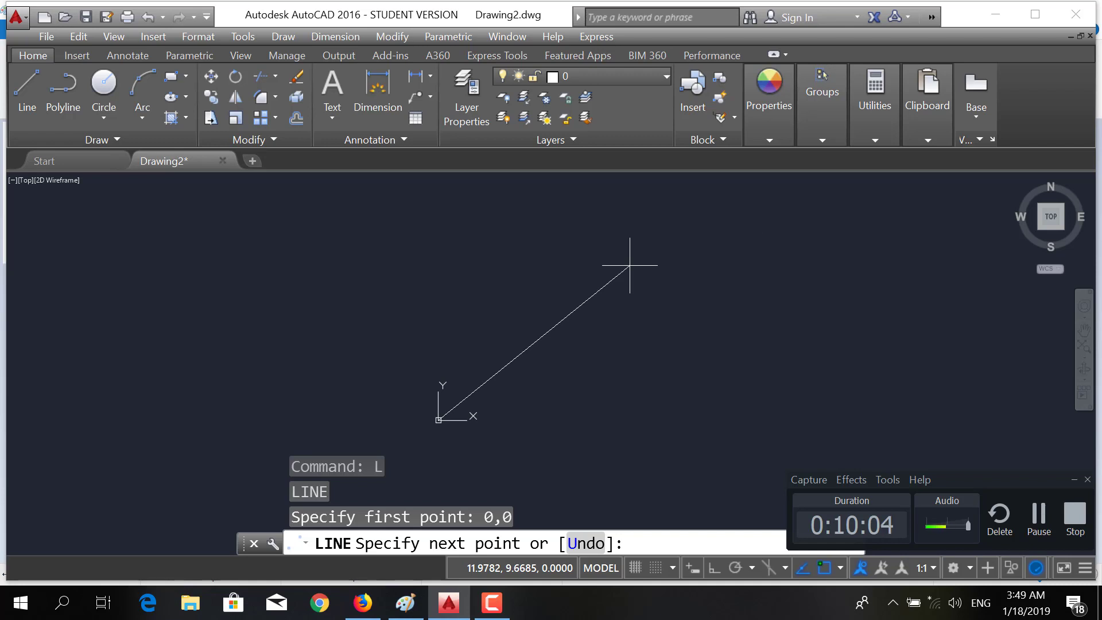
type("@10<30")
key("Return")
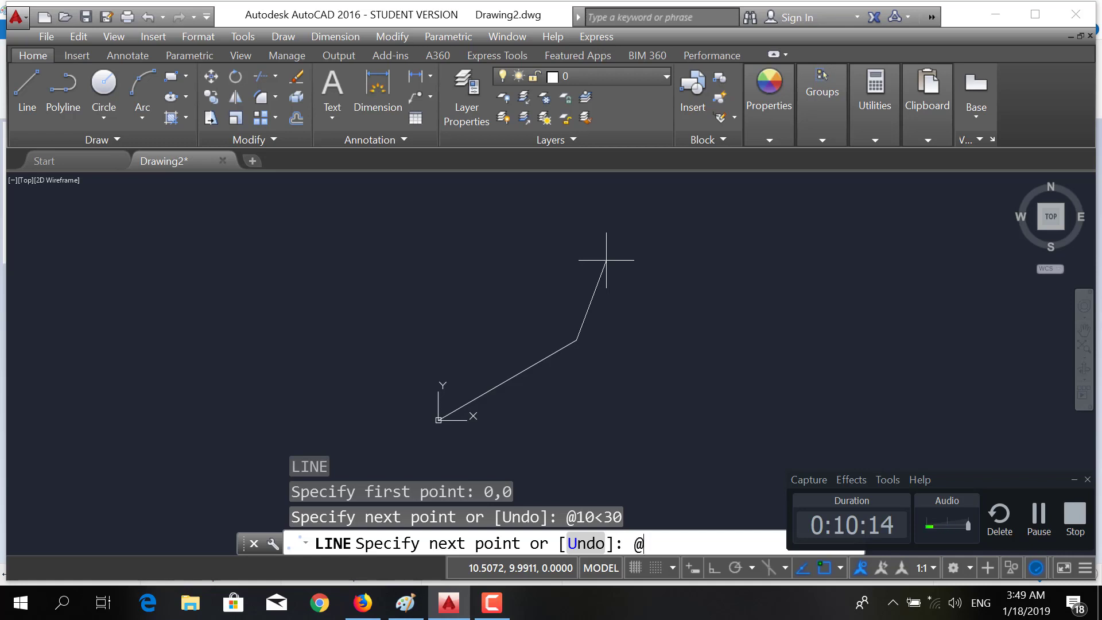
type("10<270")
key("Return")
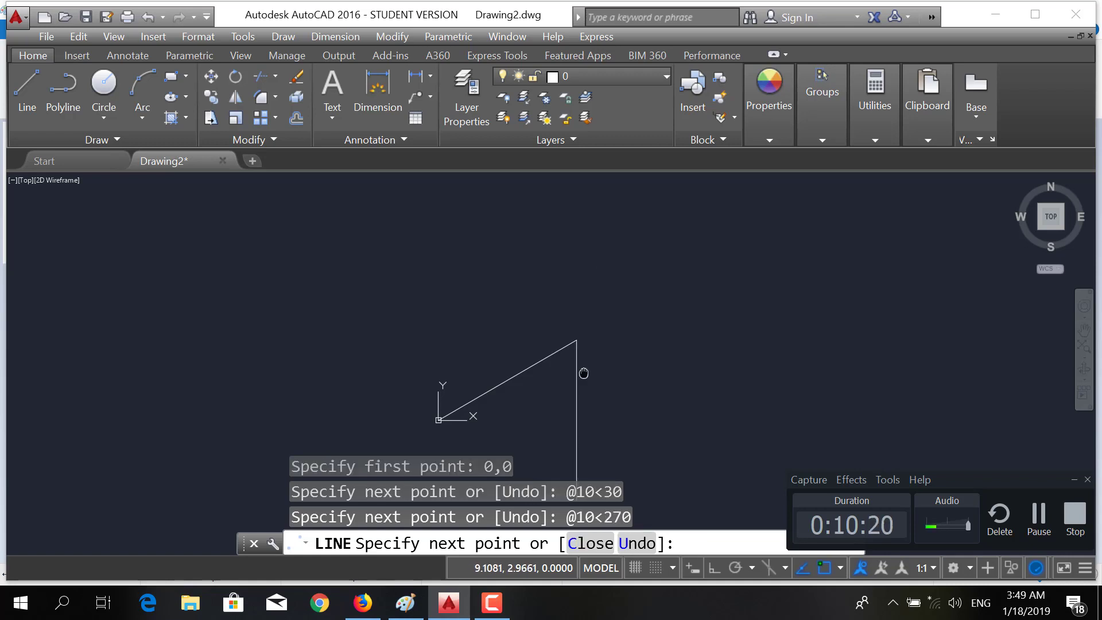
middle_click_drag(580, 305, 595, 221)
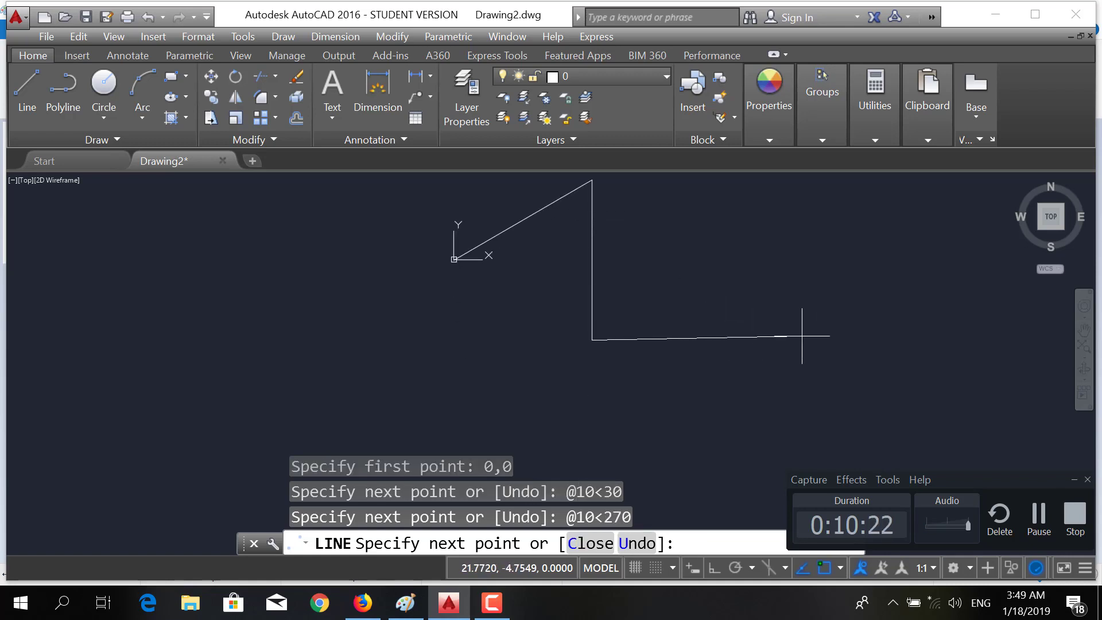
type("c")
key("Return")
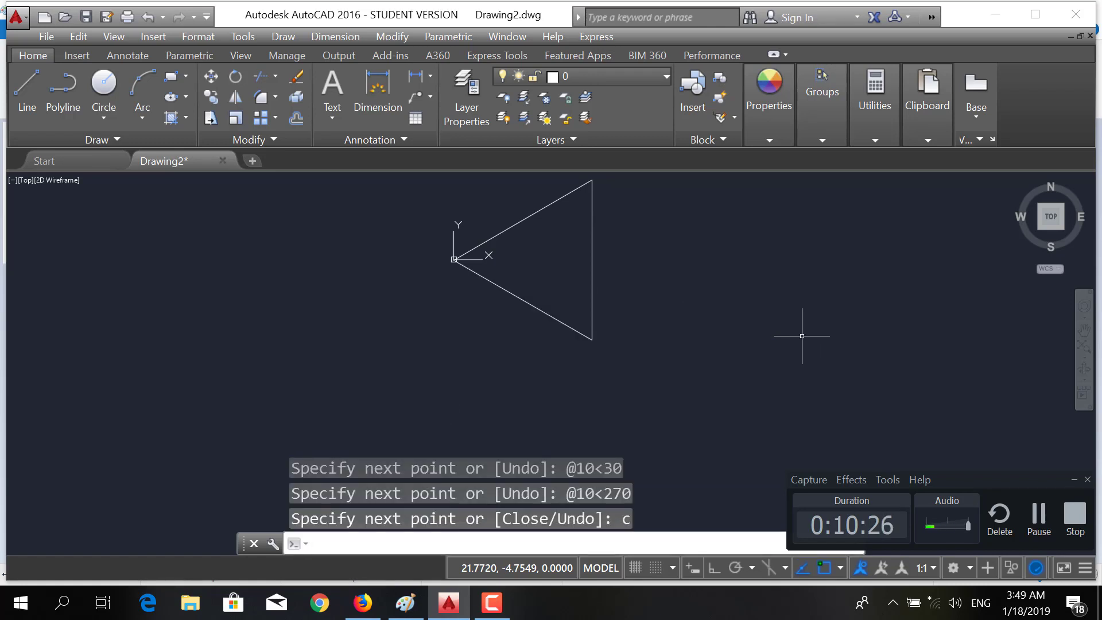
Recheck the coordinate sequence noted in Paint, and return to AutoCAD to examine the finished triangle.
left_click(405, 603)
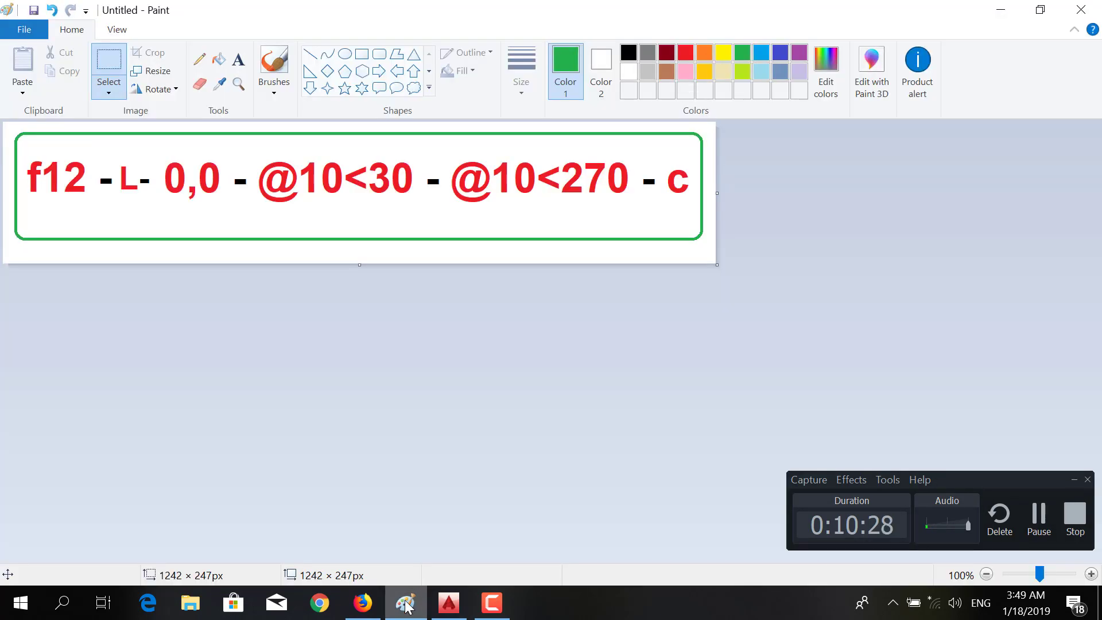
left_click(448, 602)
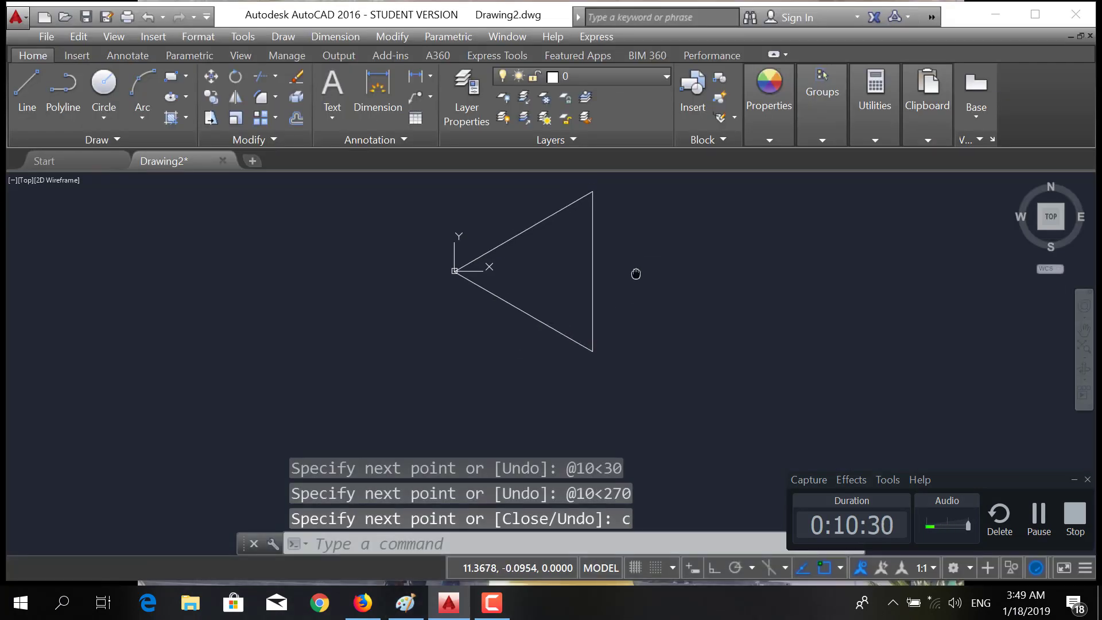
middle_click_drag(636, 273, 602, 310)
scroll(596, 321, "up", 2)
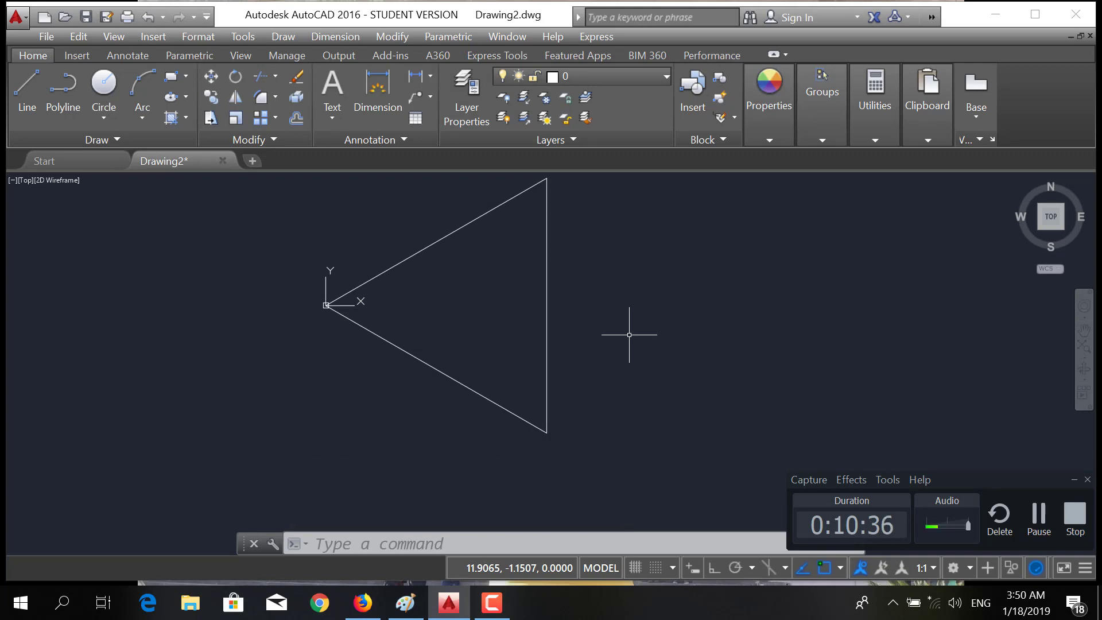
Erase the triangle with the vertical side so the drawing is empty.
key("Escape")
key("Escape")
key("Escape")
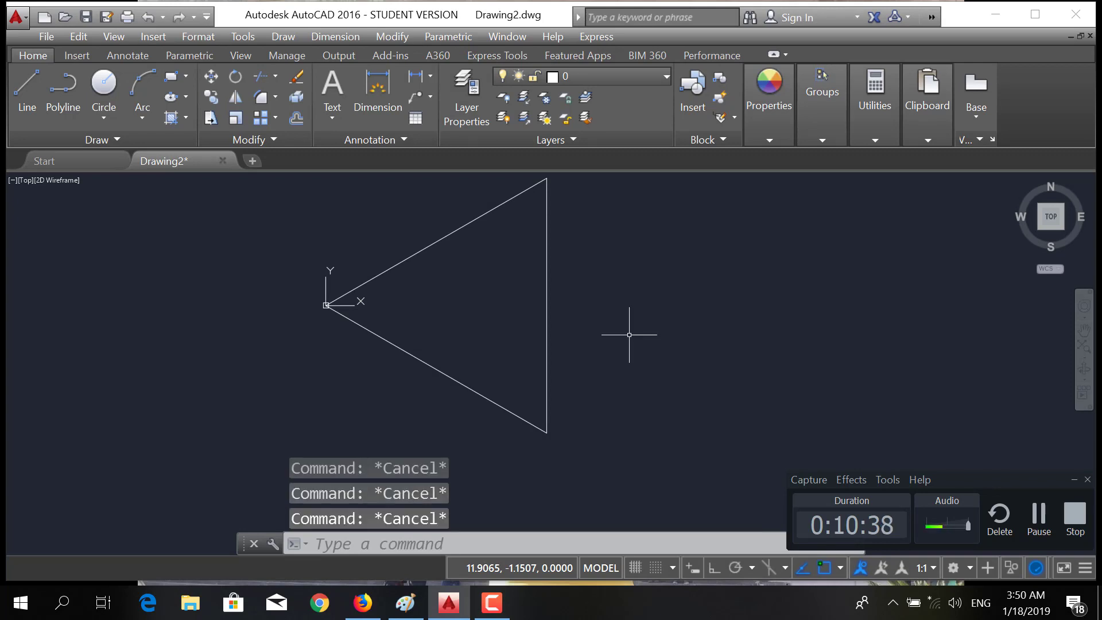
key("ctrl+a")
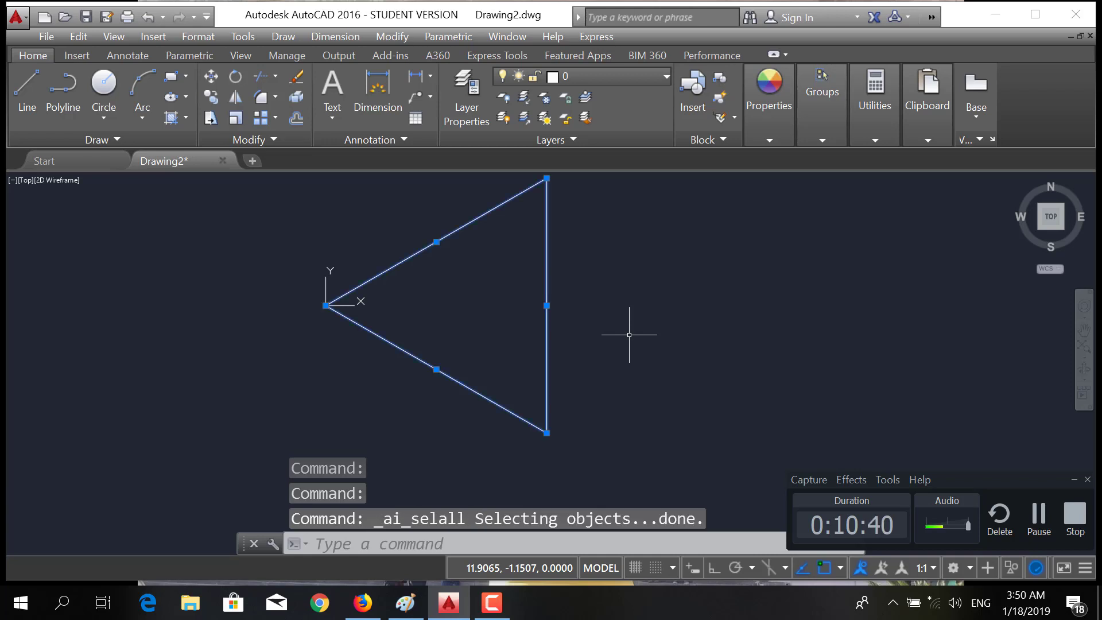
key("Delete")
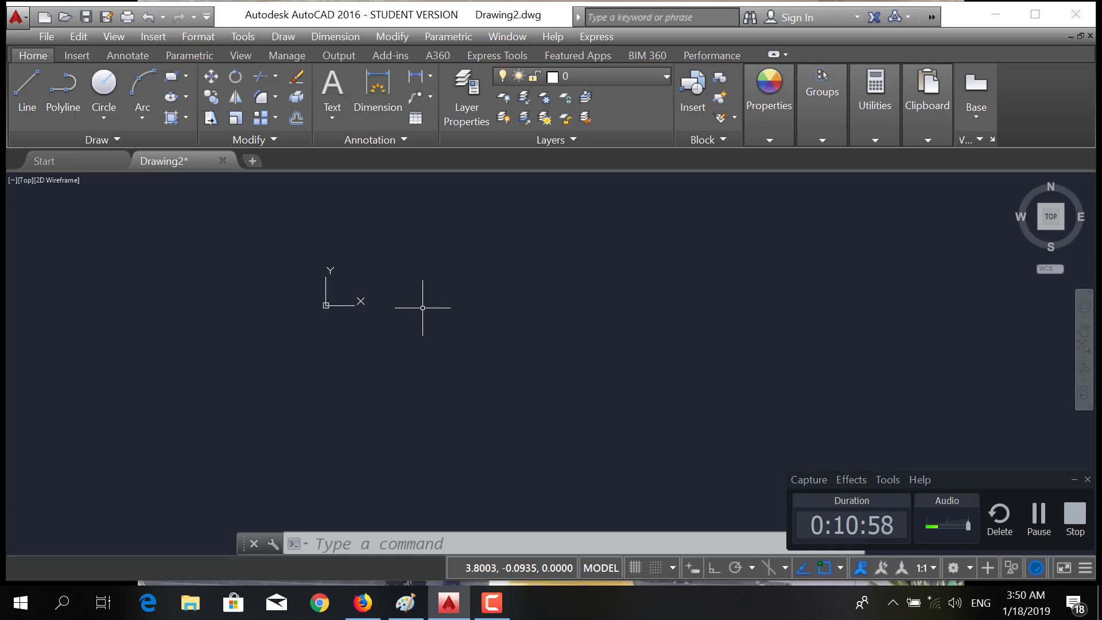
Start a line at 20,20 and draw its first segment to @-10<30.
type("l")
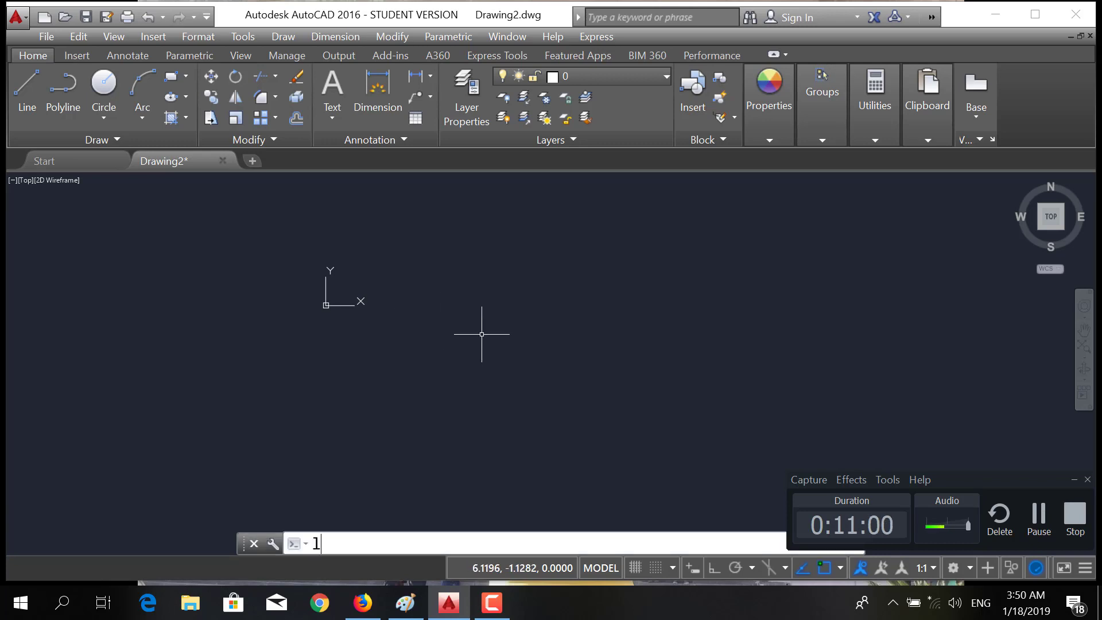
key("Return")
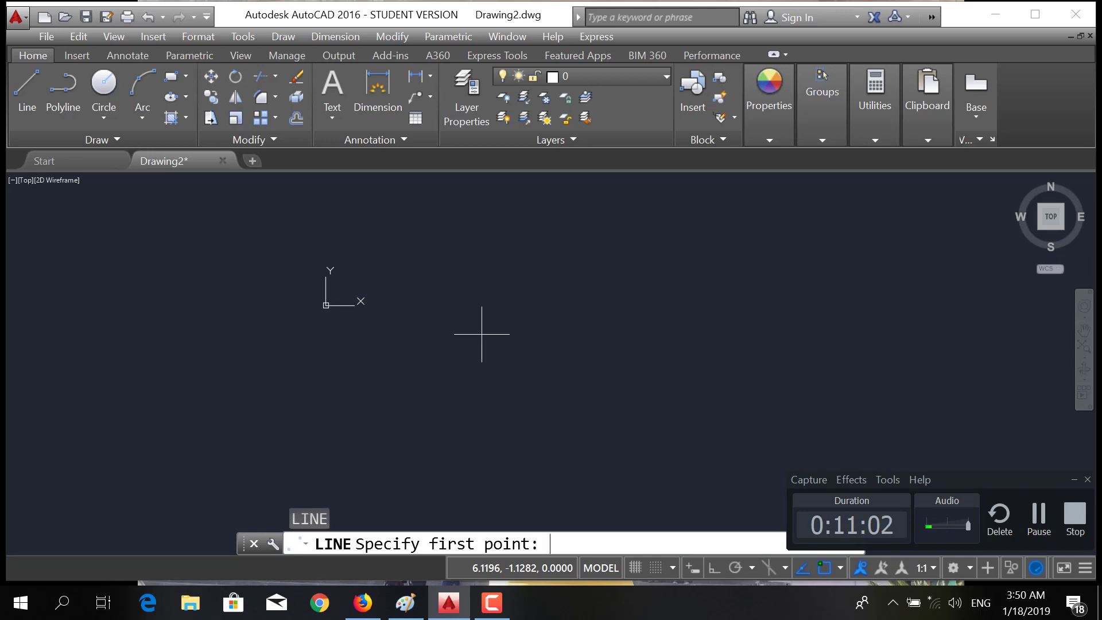
type("20,20")
key("Return")
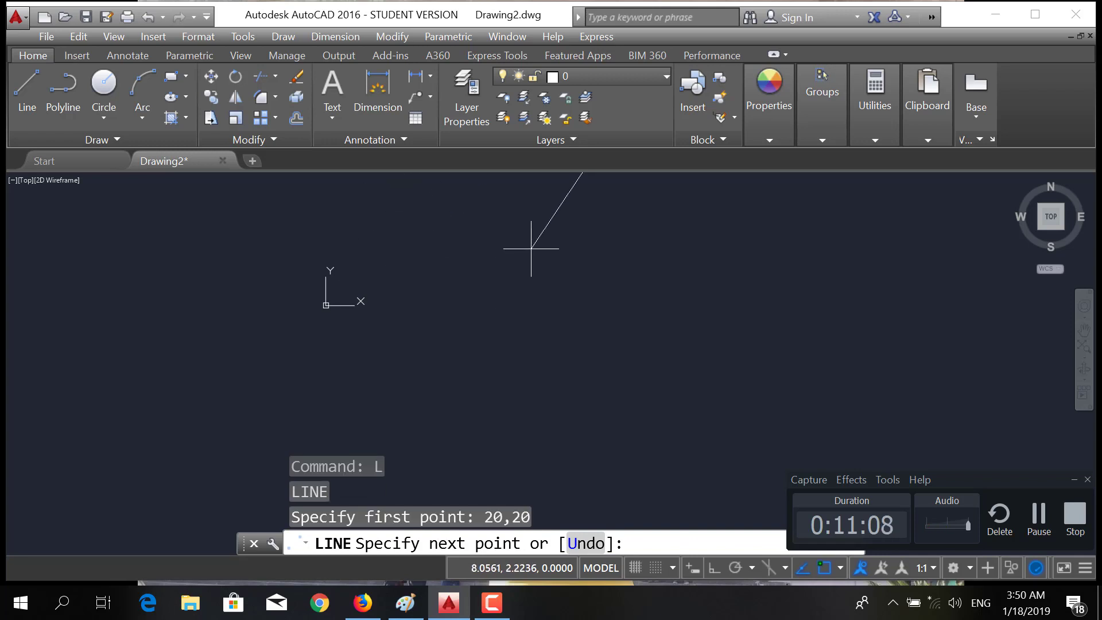
scroll(538, 247, "down", 2)
middle_click_drag(582, 239, 486, 354)
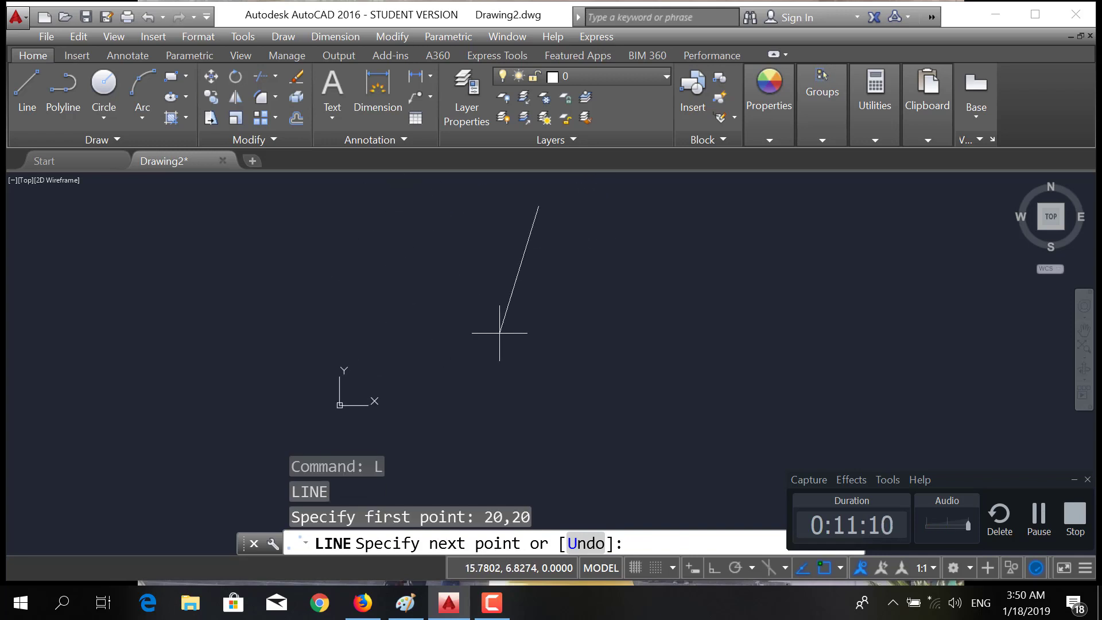
scroll(546, 256, "down", 5)
middle_click_drag(573, 251, 492, 319)
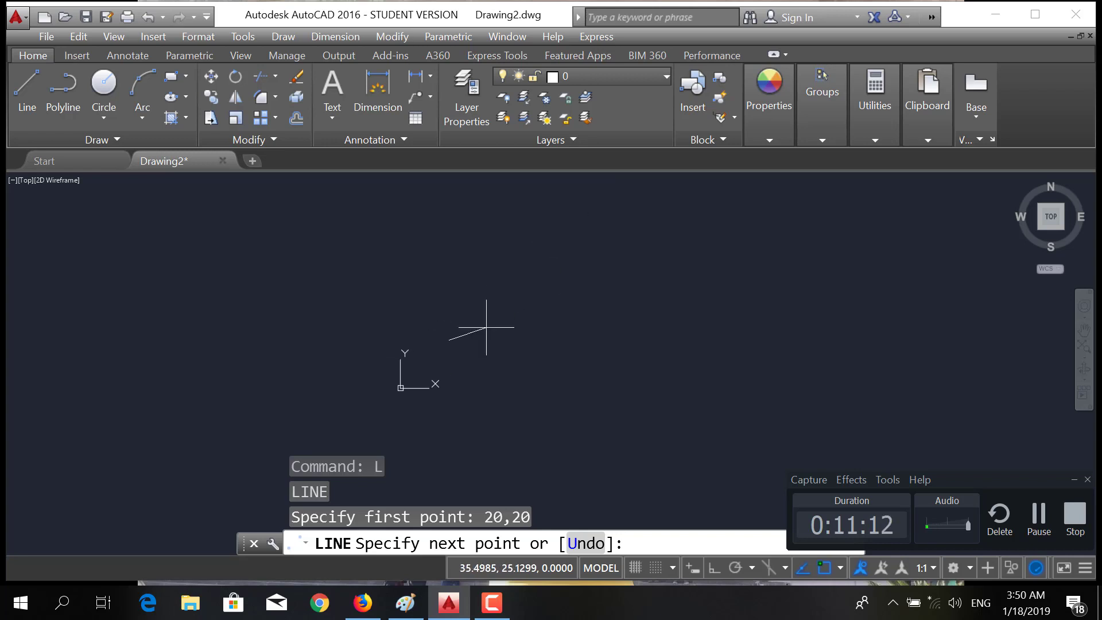
scroll(505, 310, "up", 3)
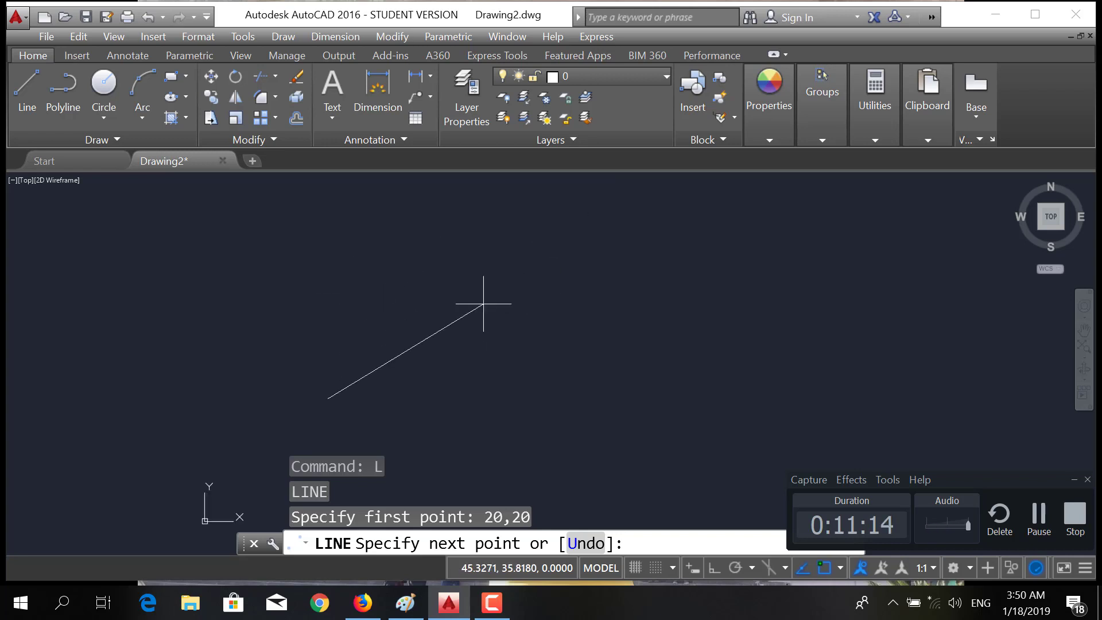
middle_click_drag(422, 328, 505, 324)
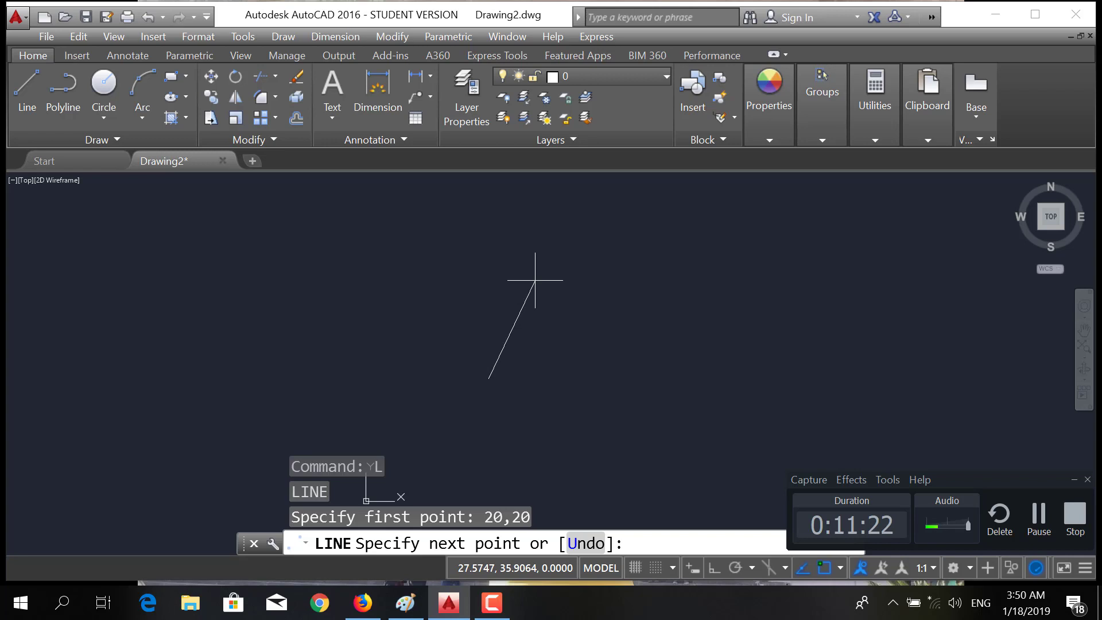
type("@-10<")
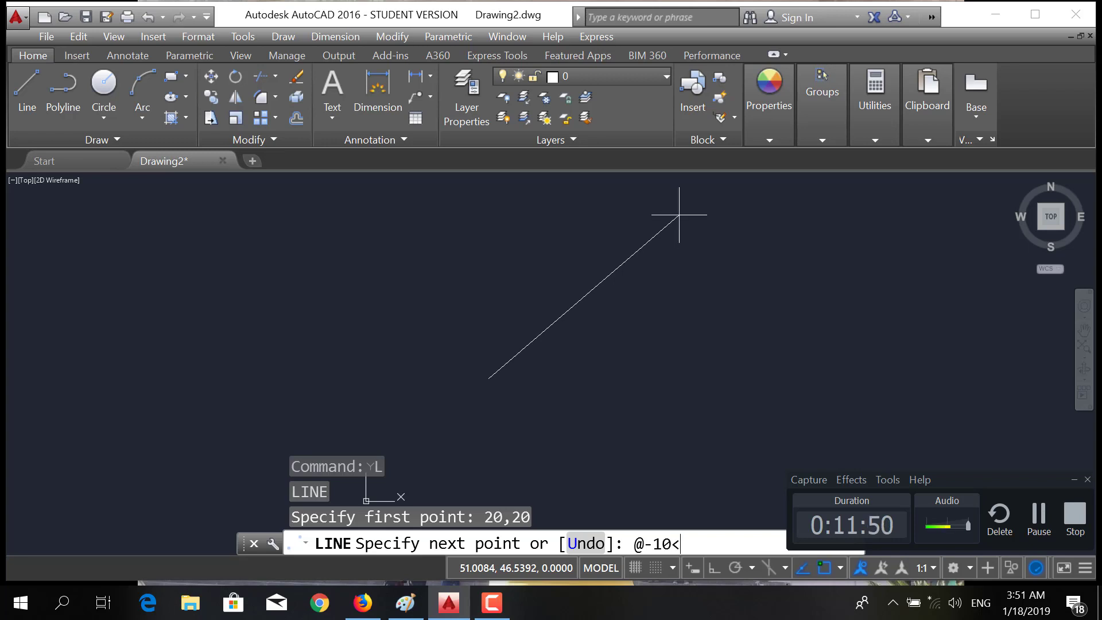
type("30")
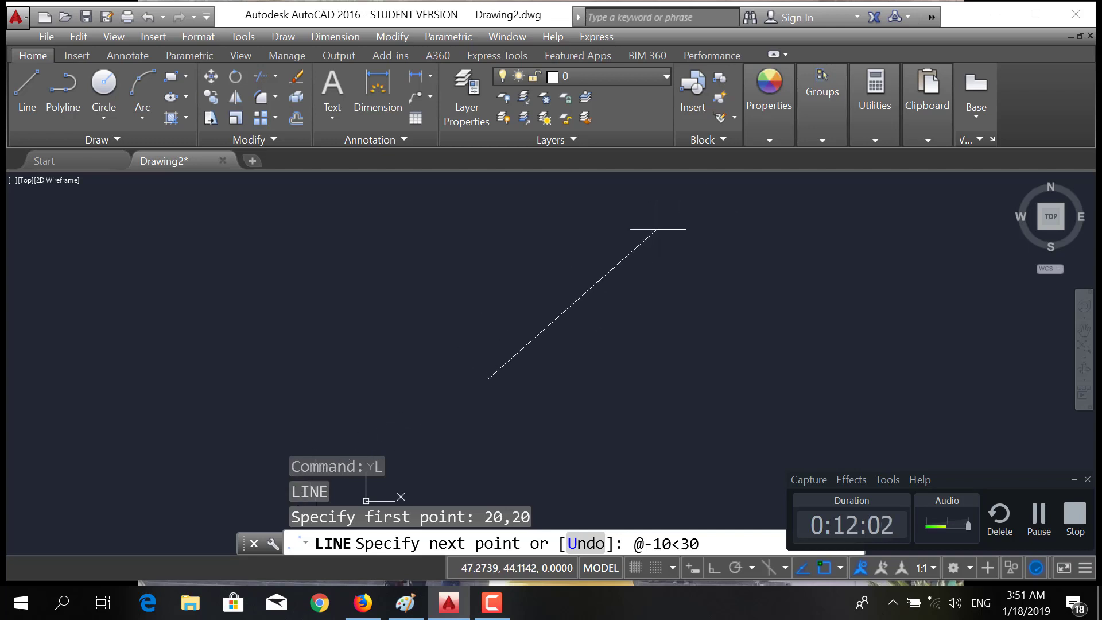
key("Return")
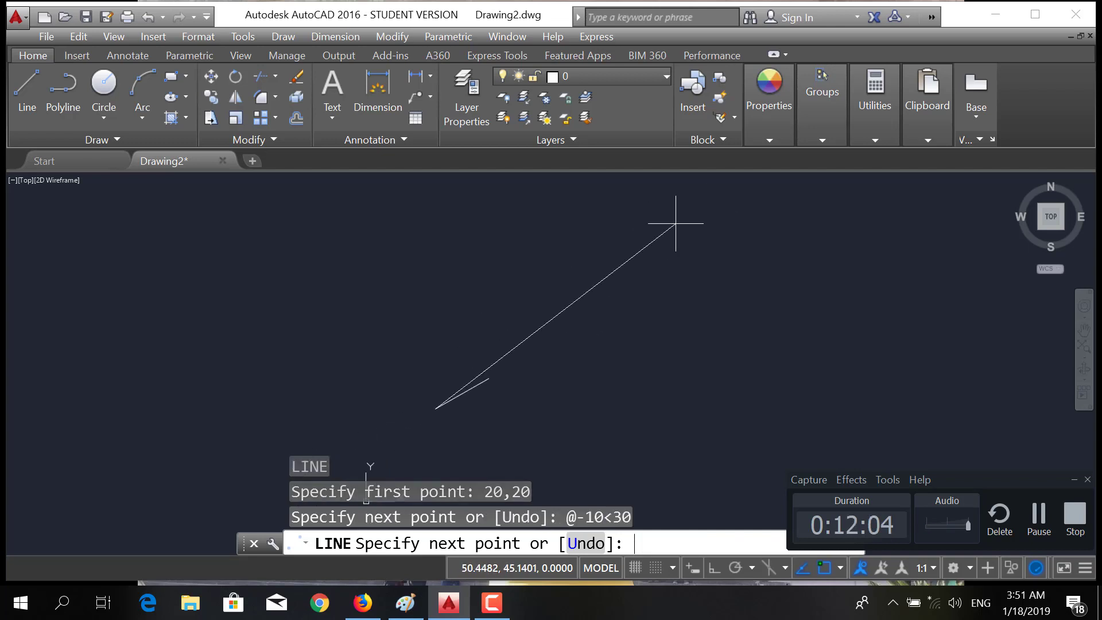
scroll(426, 414, "down", 3)
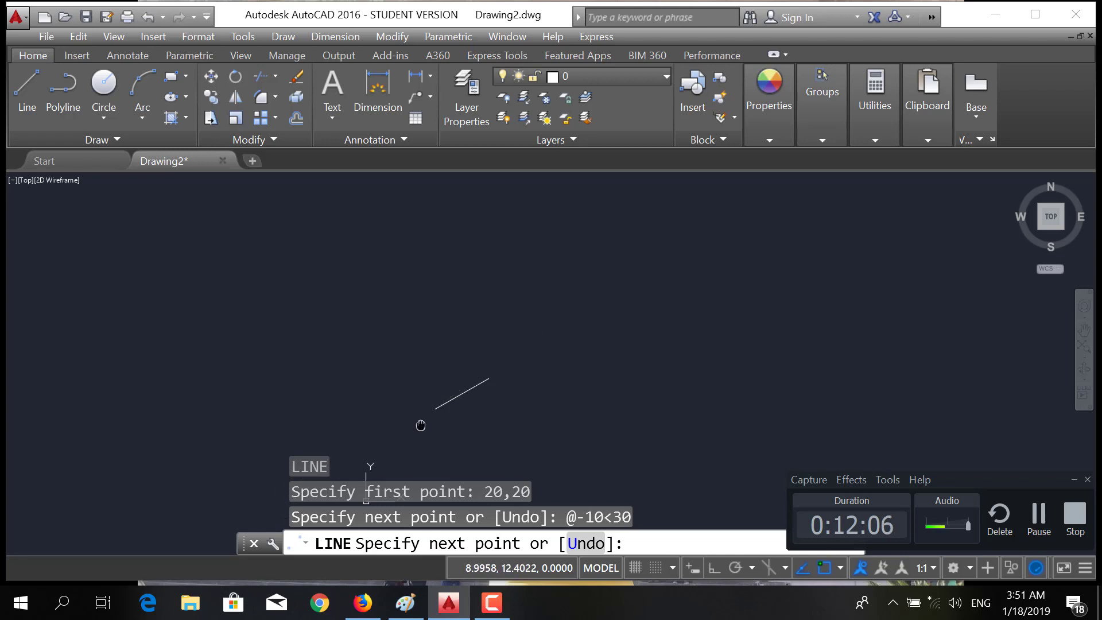
scroll(485, 352, "up", 2)
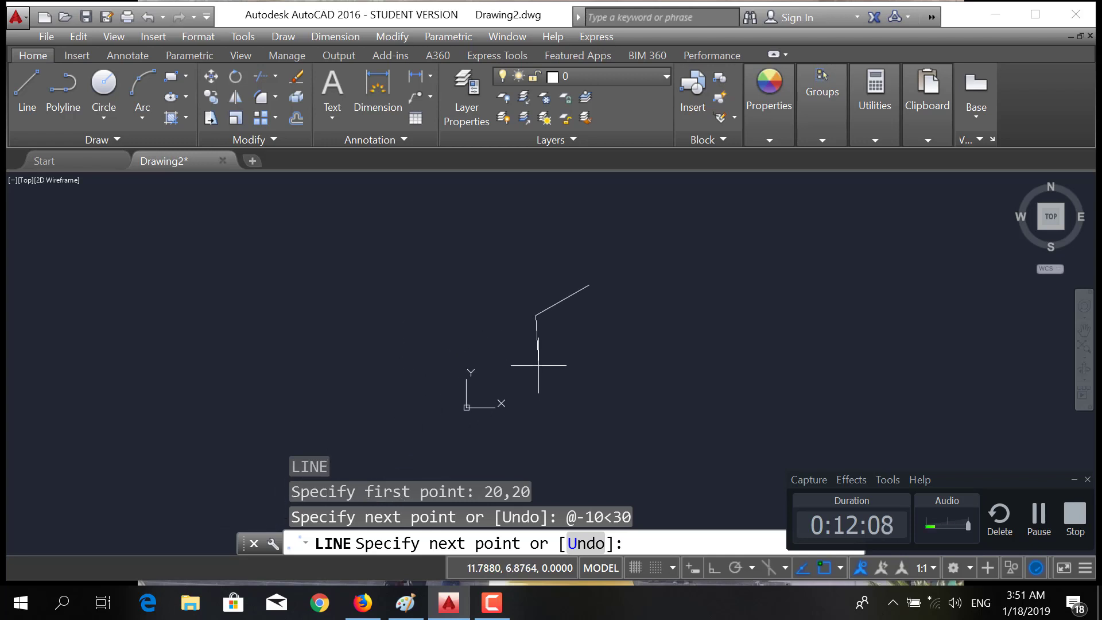
scroll(542, 350, "up", 2)
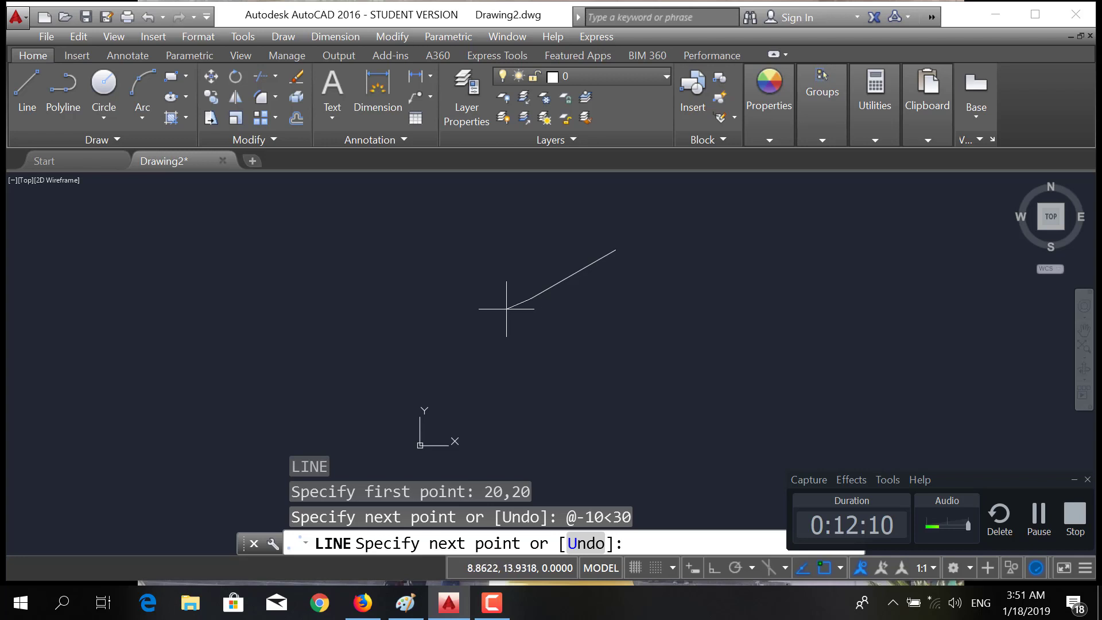
middle_click_drag(526, 325, 490, 373)
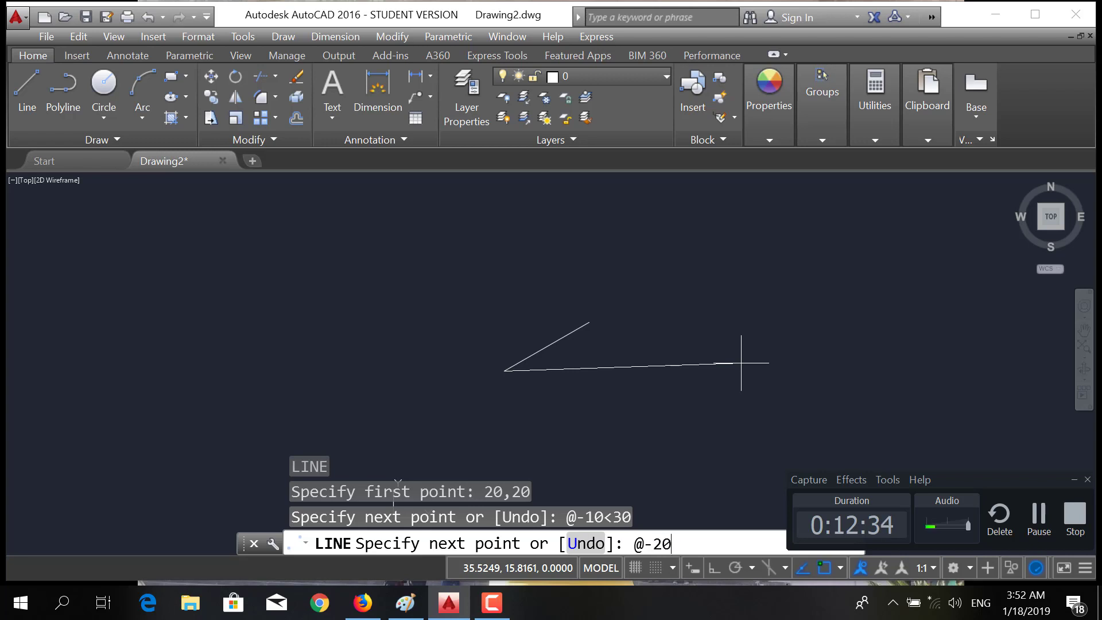
type("<0")
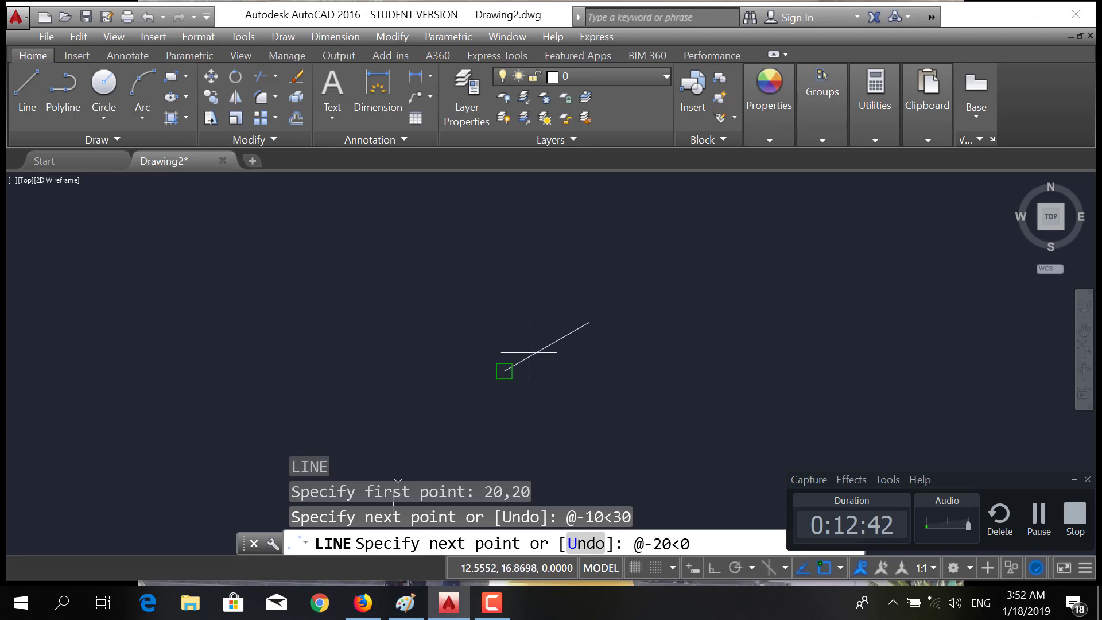
double_click(655, 552)
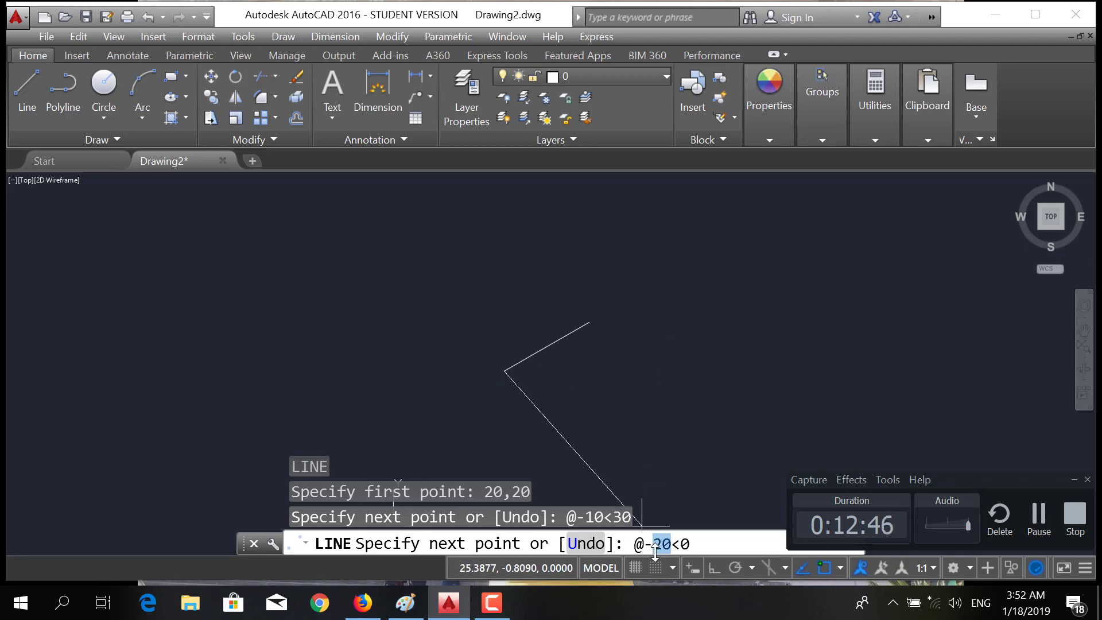
key("BackSpace")
key("BackSpace")
type("20")
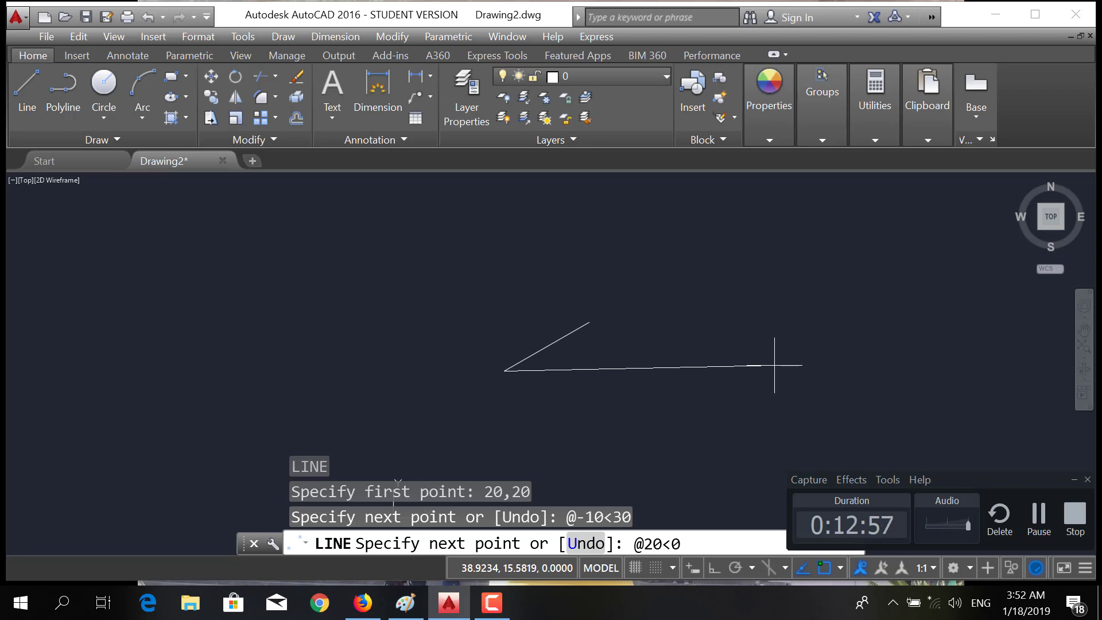
key("Return")
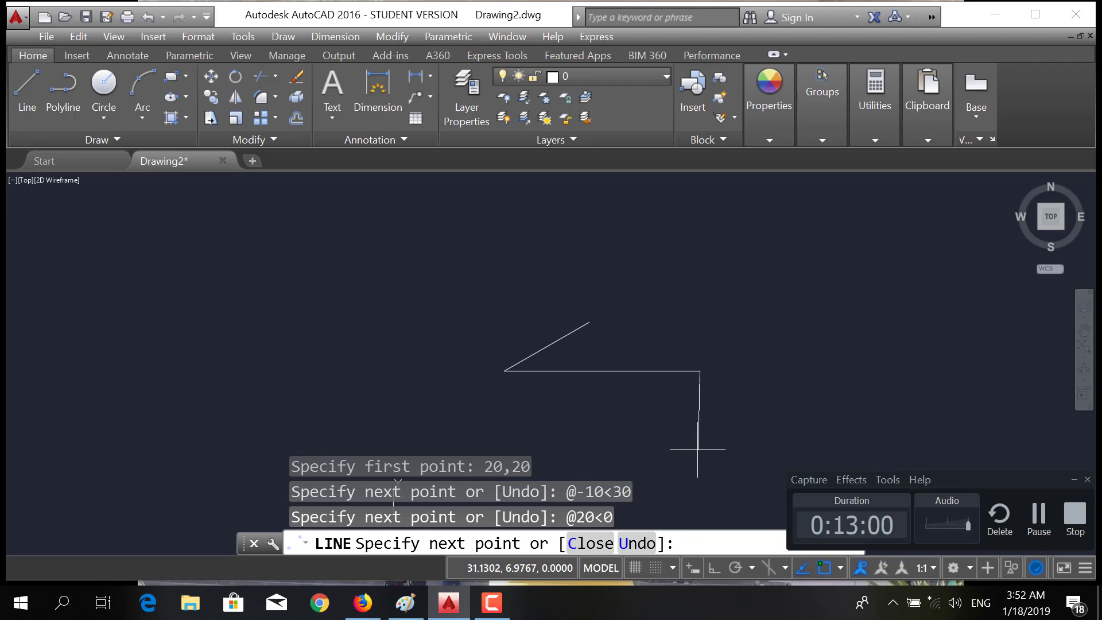
Continue the line to the relative points @-15<90 and @4,4.
middle_click_drag(701, 455, 696, 400)
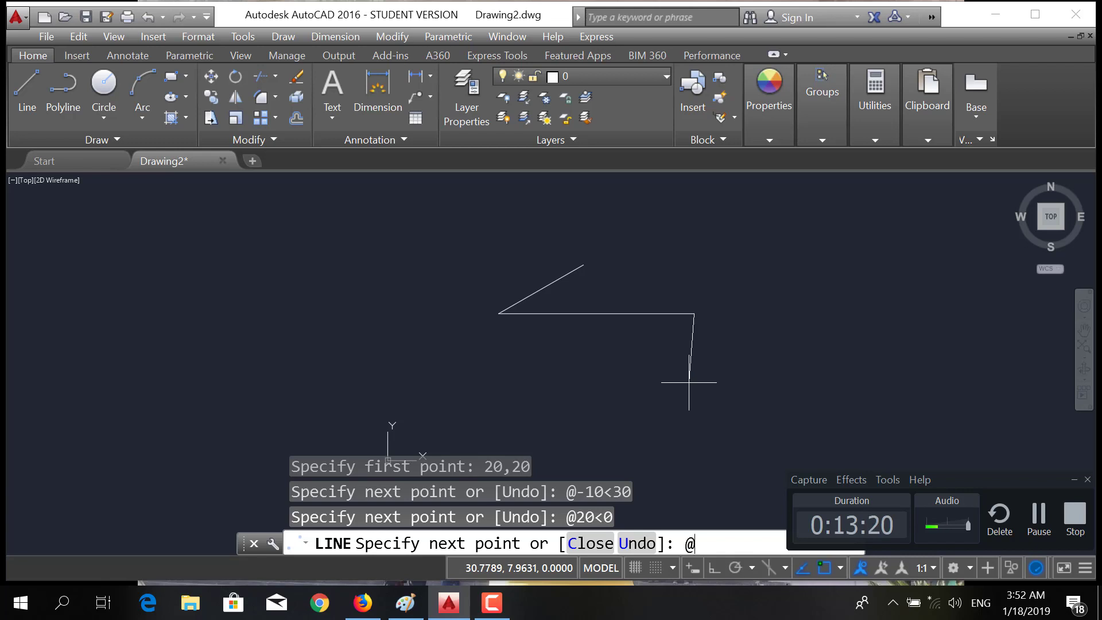
type("-15<90")
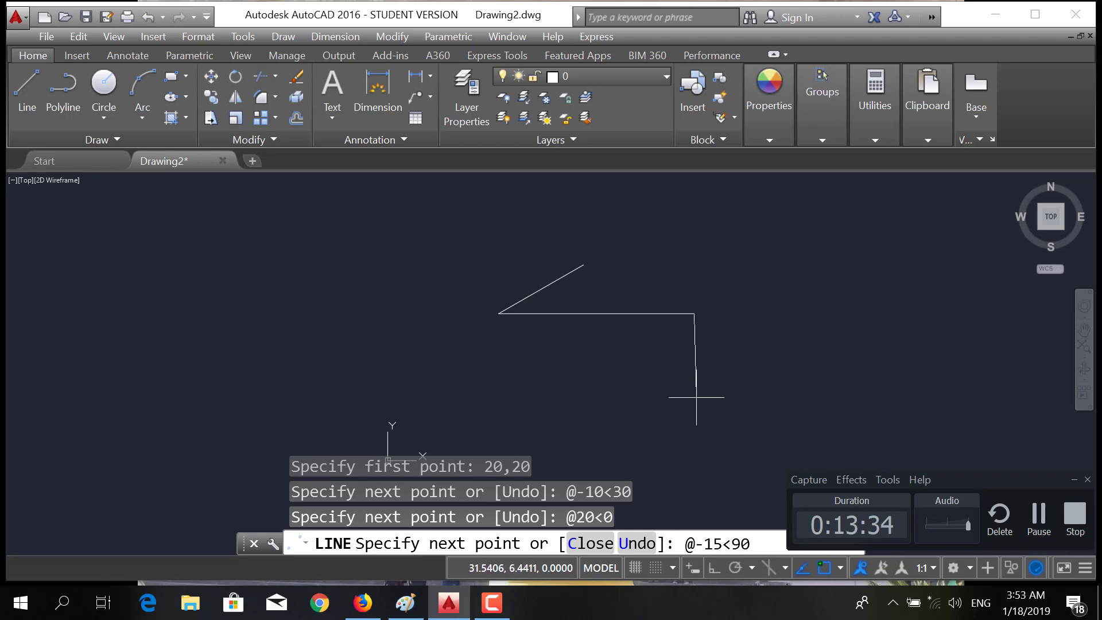
key("Return")
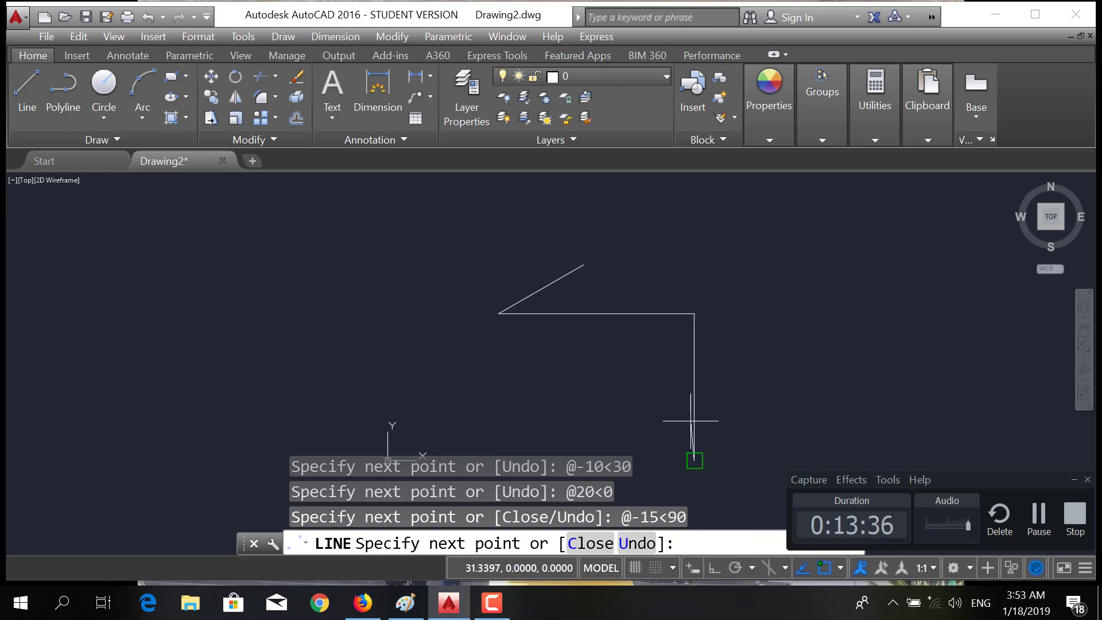
mouse_move(691, 421)
middle_mouse_down()
mouse_move(645, 359)
mouse_move(660, 370)
middle_mouse_up()
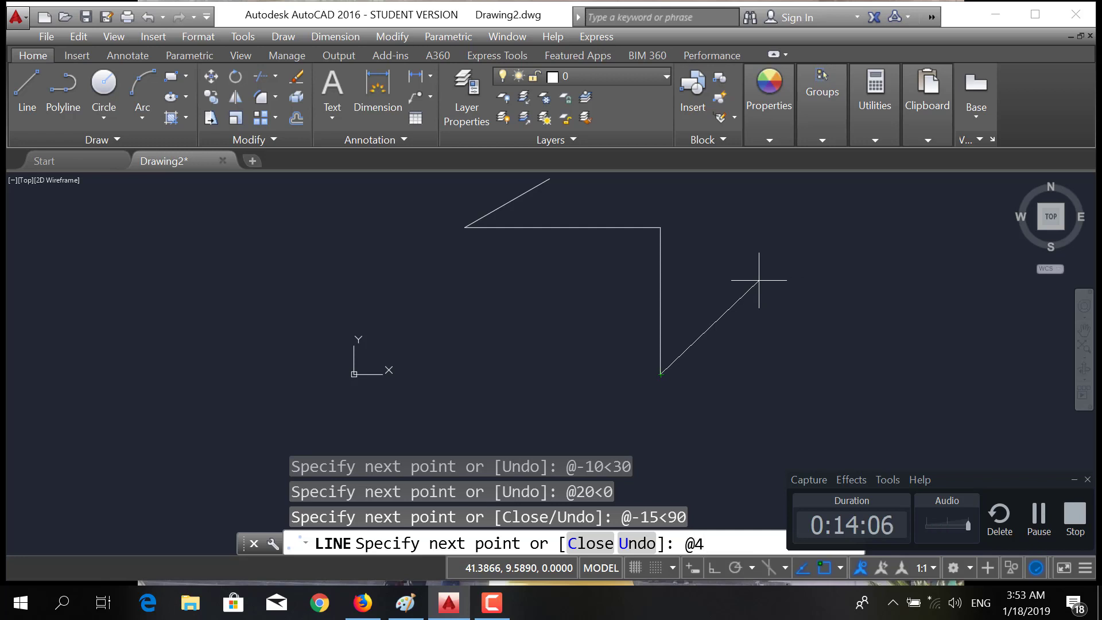
type(",4")
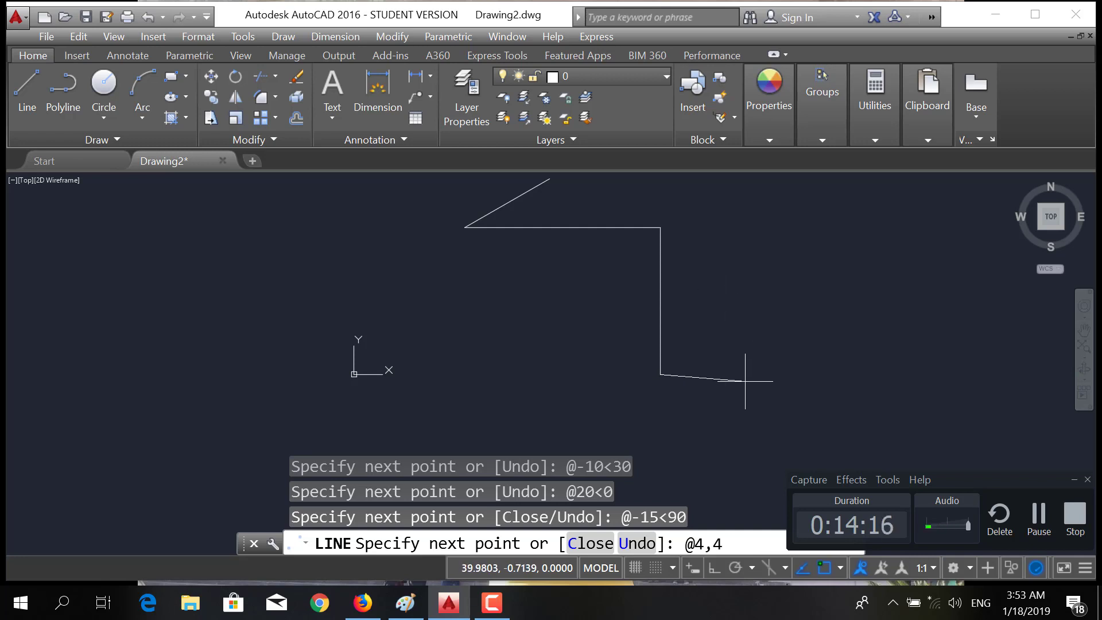
key("Return")
Extend the line through the relative points @-10,-10 and @-5,2.
scroll(717, 356, "up", 4)
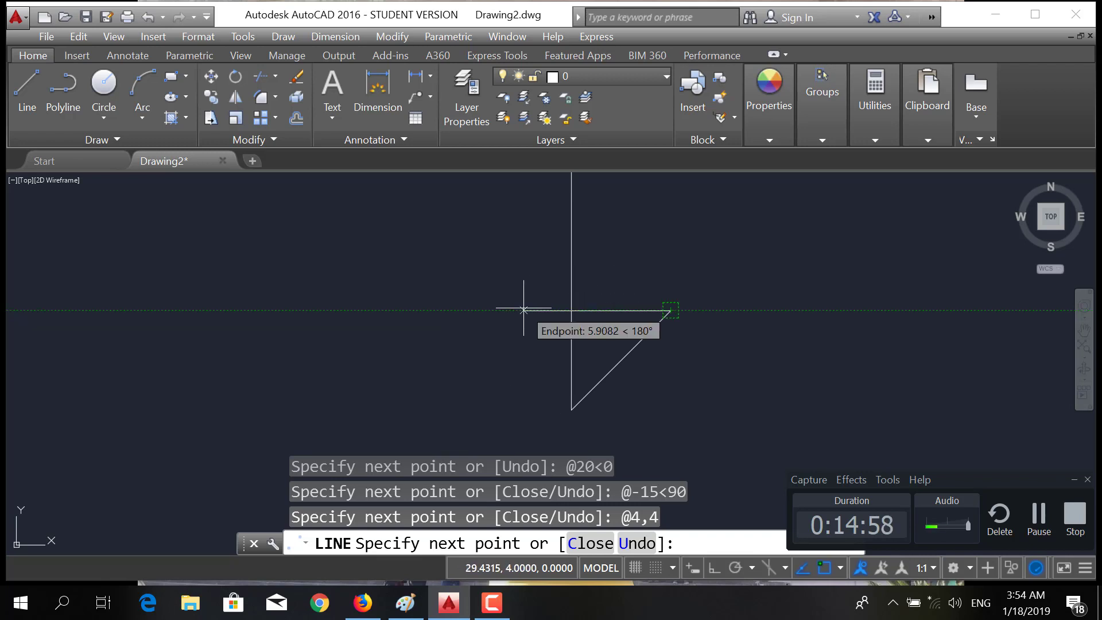
type("@-10,")
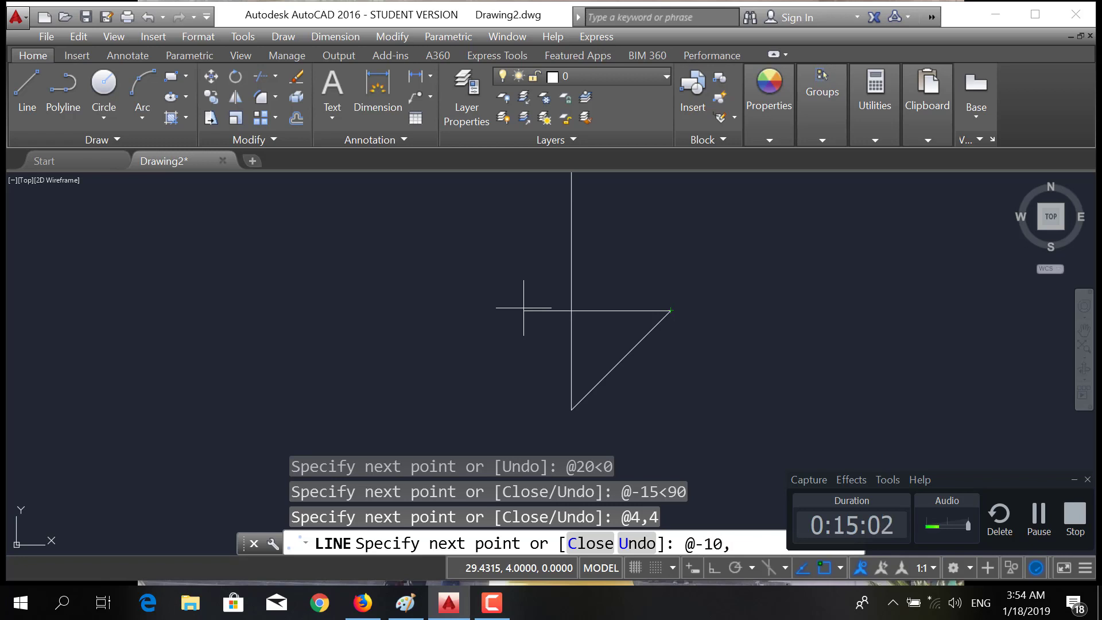
type("-10")
key("Return")
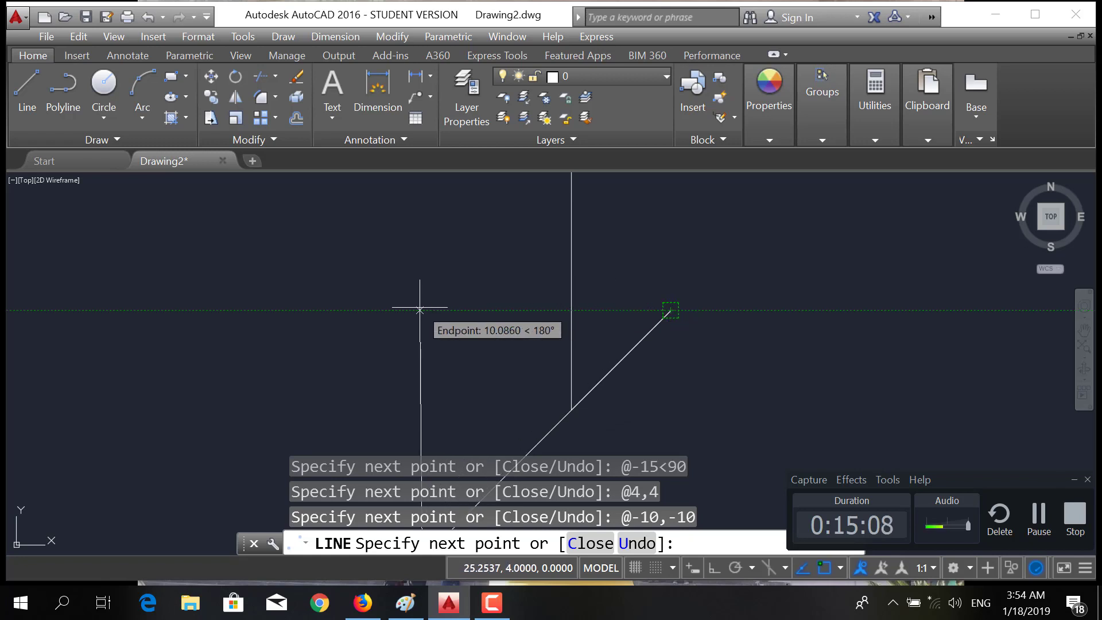
middle_click_drag(443, 397, 436, 247)
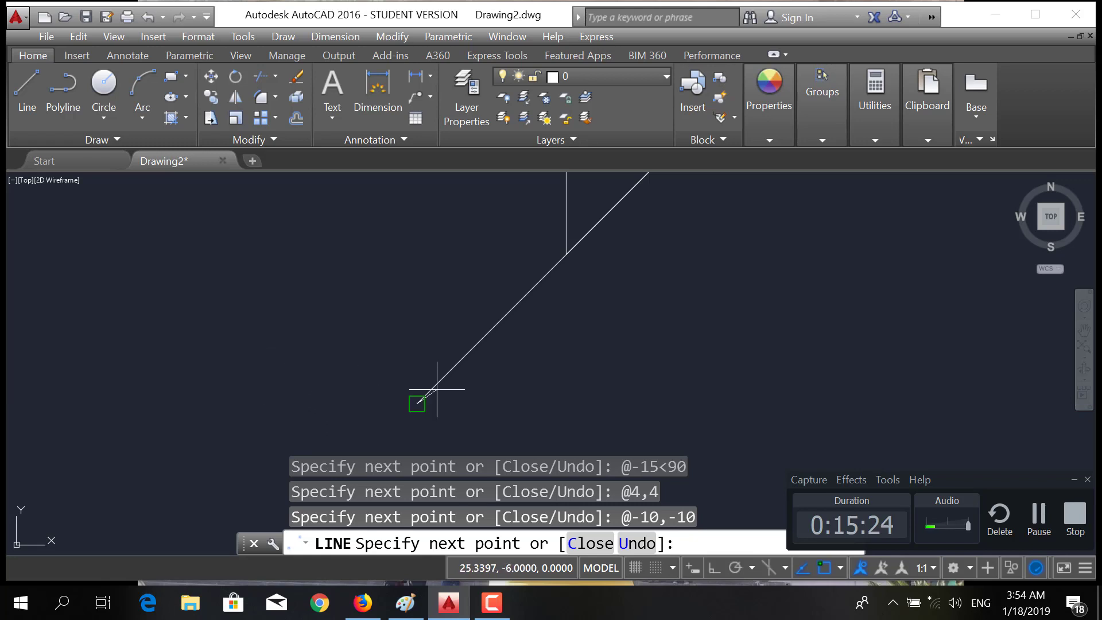
type("@-5,")
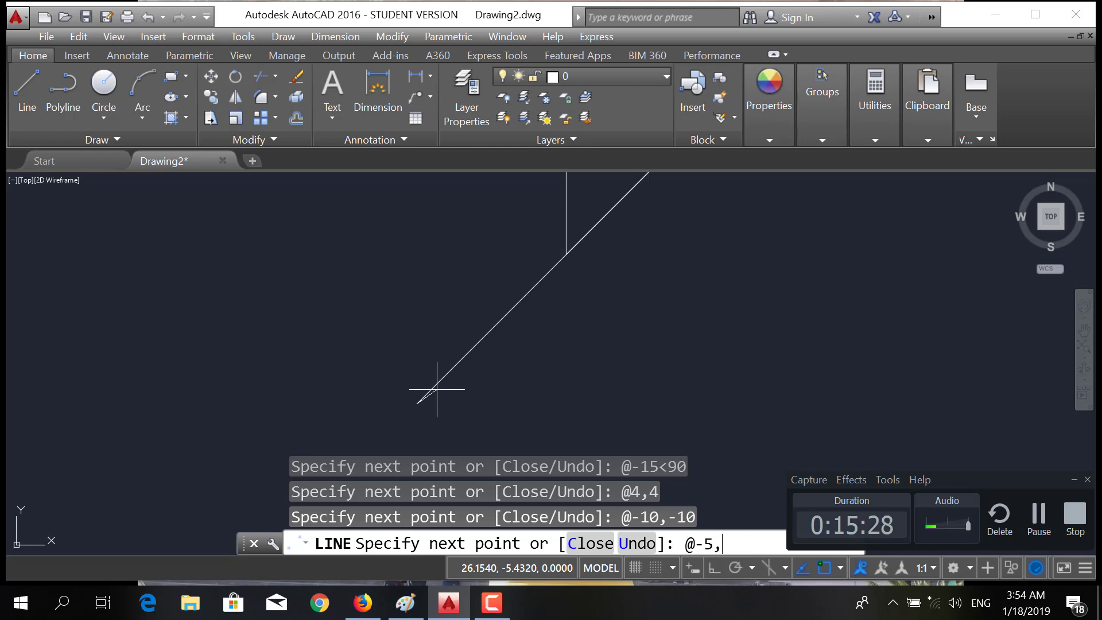
type("2")
key("Return")
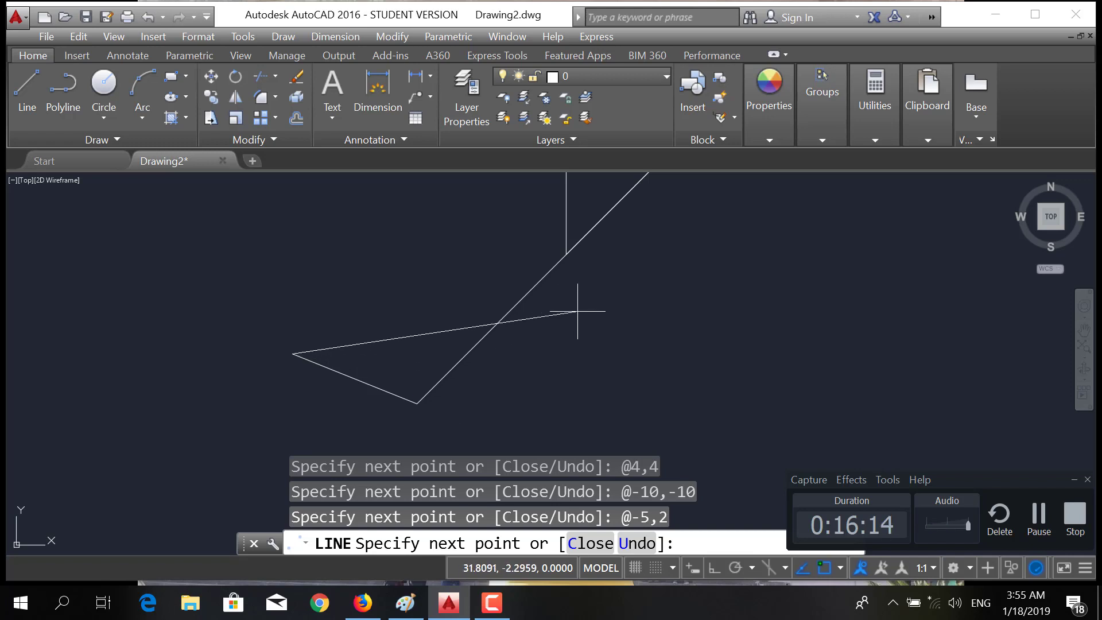
End the Line command and erase all the connected segments from the drawing.
scroll(583, 305, "down", 2)
middle_click_drag(617, 273, 571, 349)
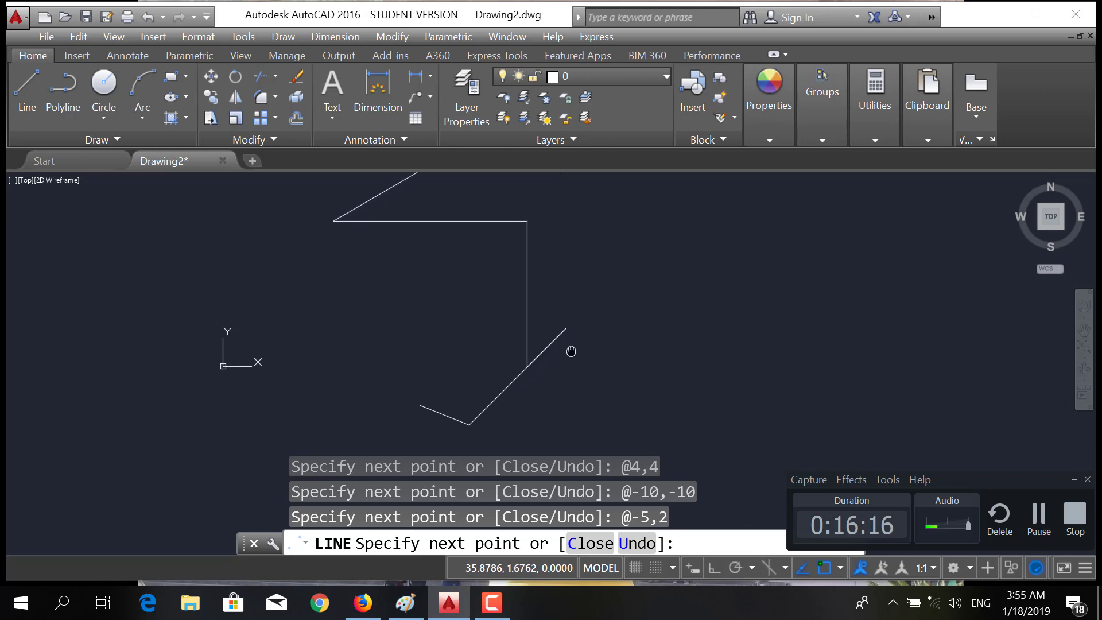
scroll(521, 315, "down", 4)
scroll(520, 307, "up", 2)
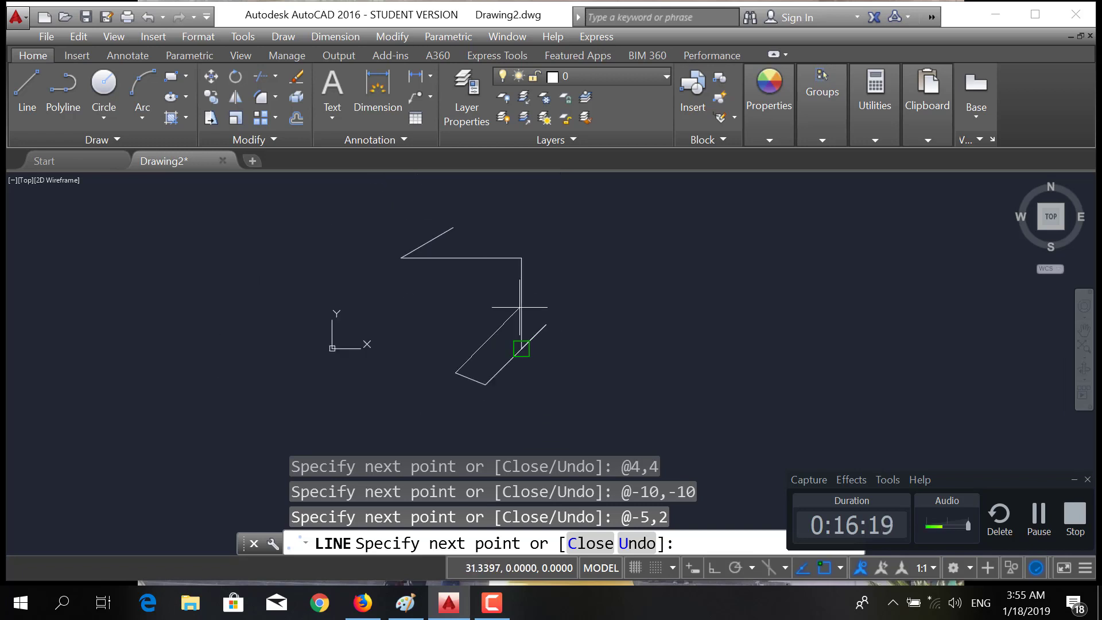
key("Escape")
key("Escape")
key("Escape")
key("Escape")
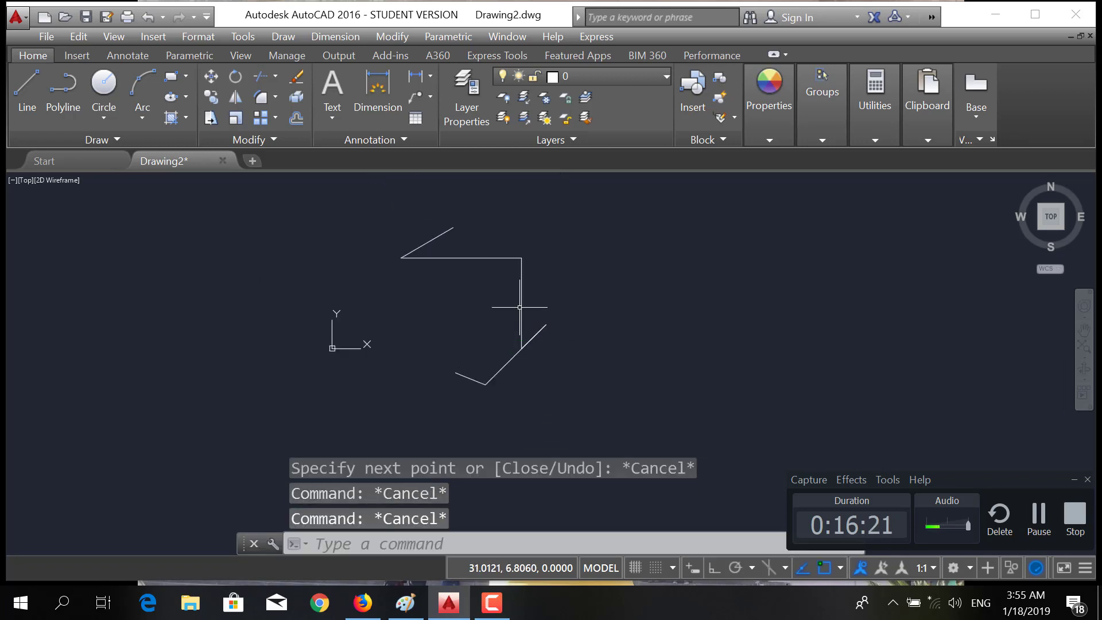
key("ctrl+a")
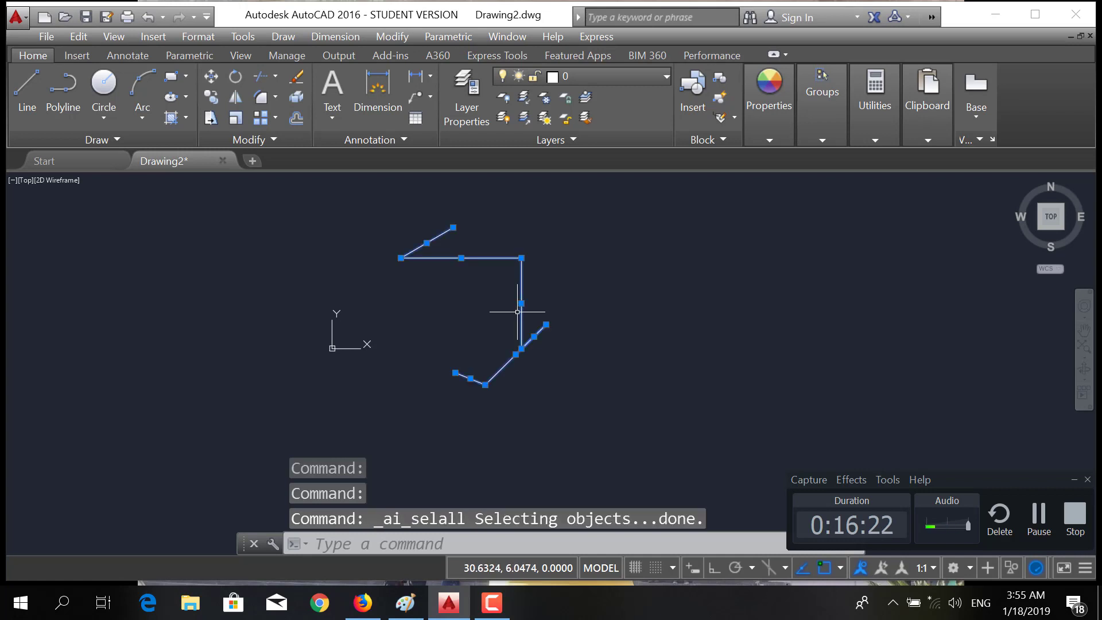
key("Delete")
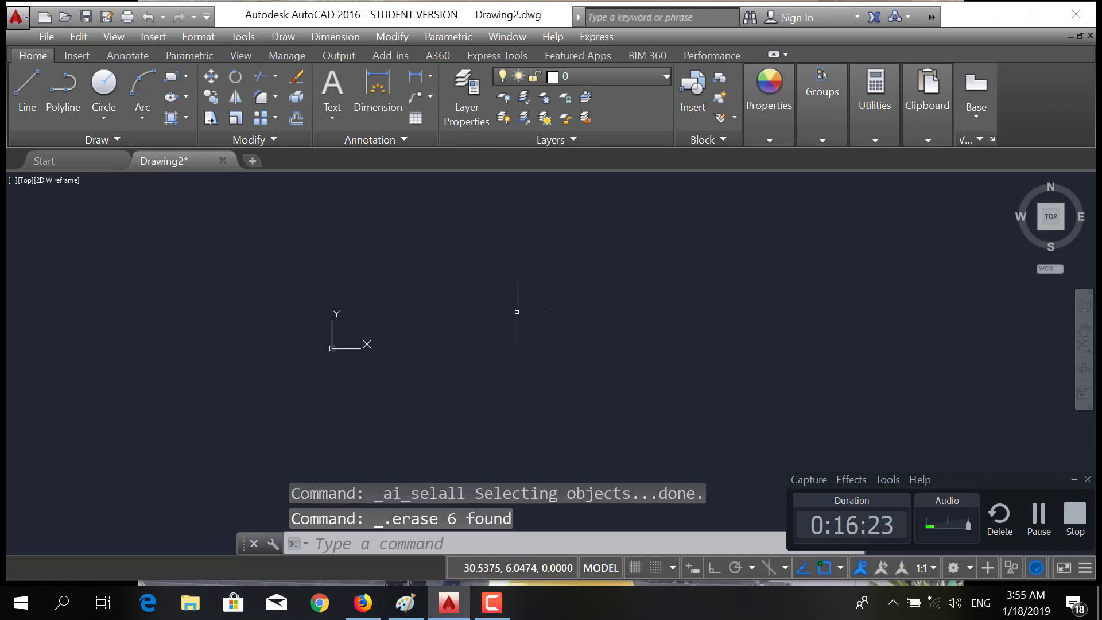
Turn on dynamic input and the drawing grid.
left_click(697, 571)
left_click(637, 570)
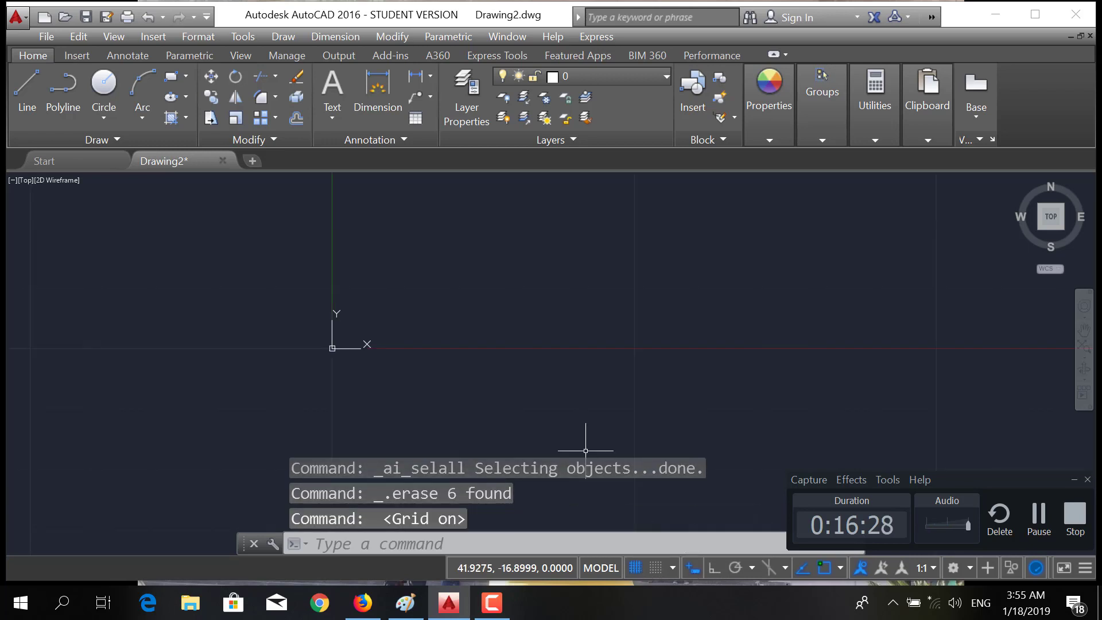
scroll(542, 364, "up", 2)
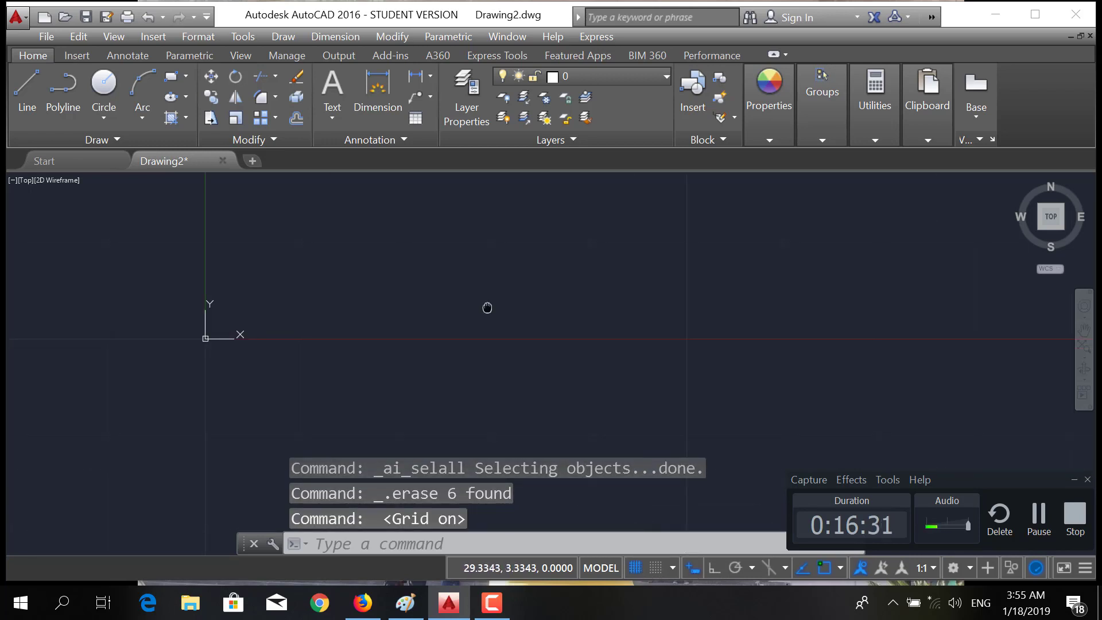
mouse_move(488, 308)
middle_mouse_down()
mouse_move(581, 384)
mouse_move(598, 382)
middle_mouse_up()
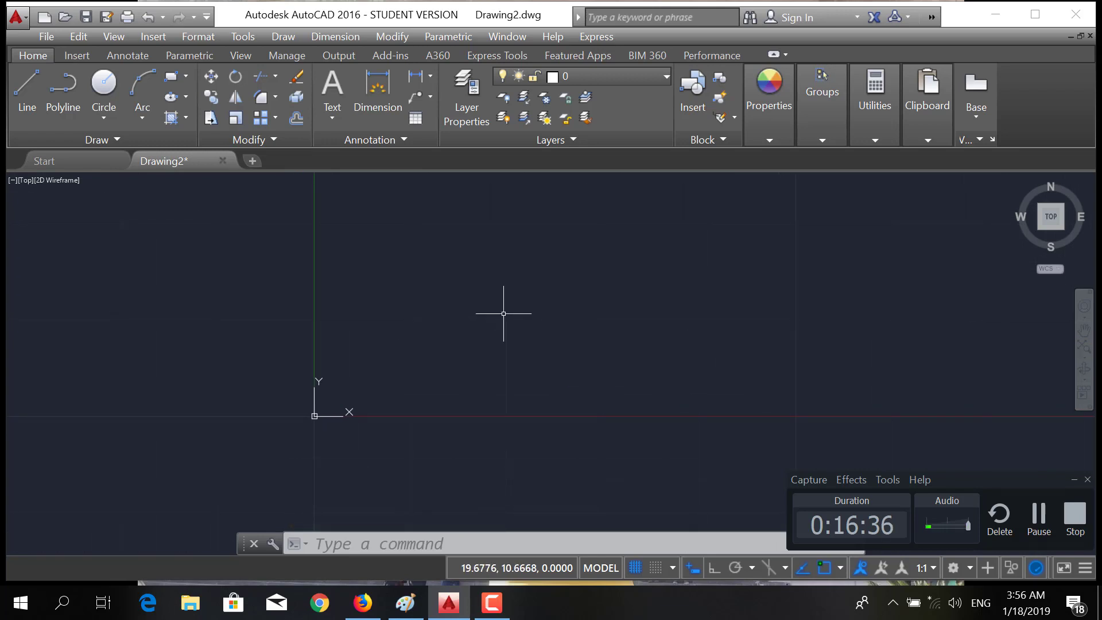
type("0")
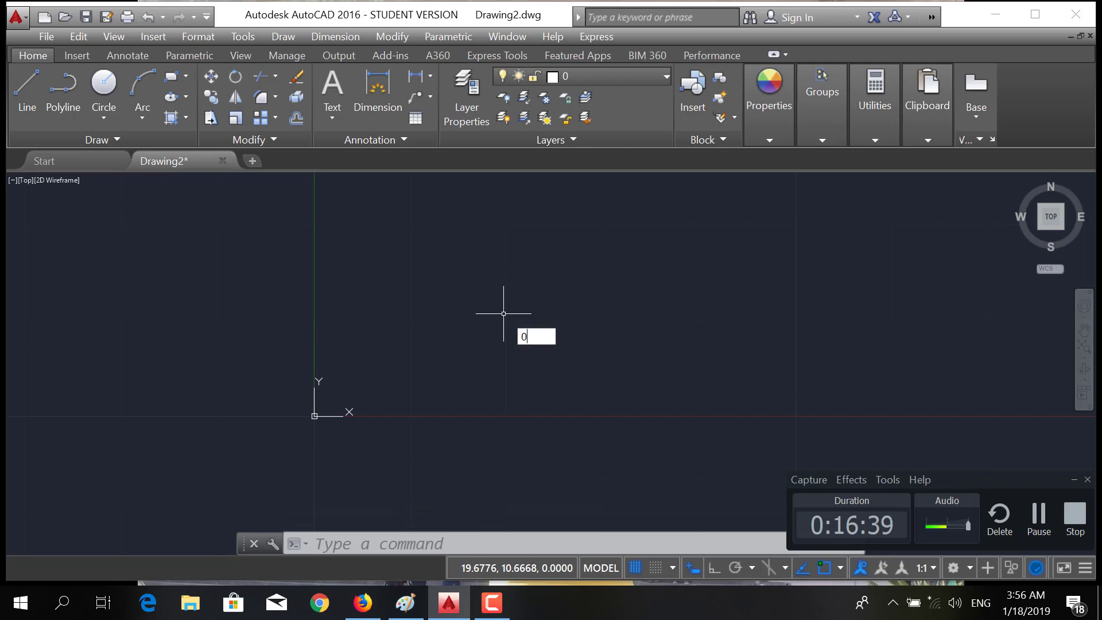
key("Escape")
type(";")
key("Return")
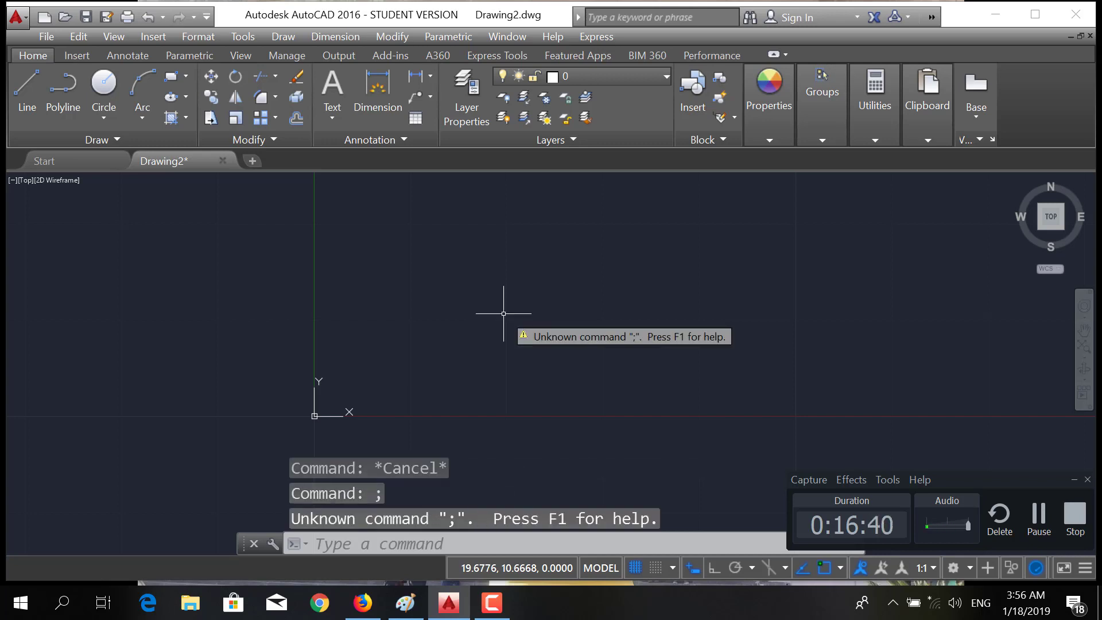
key("Escape")
key("Escape")
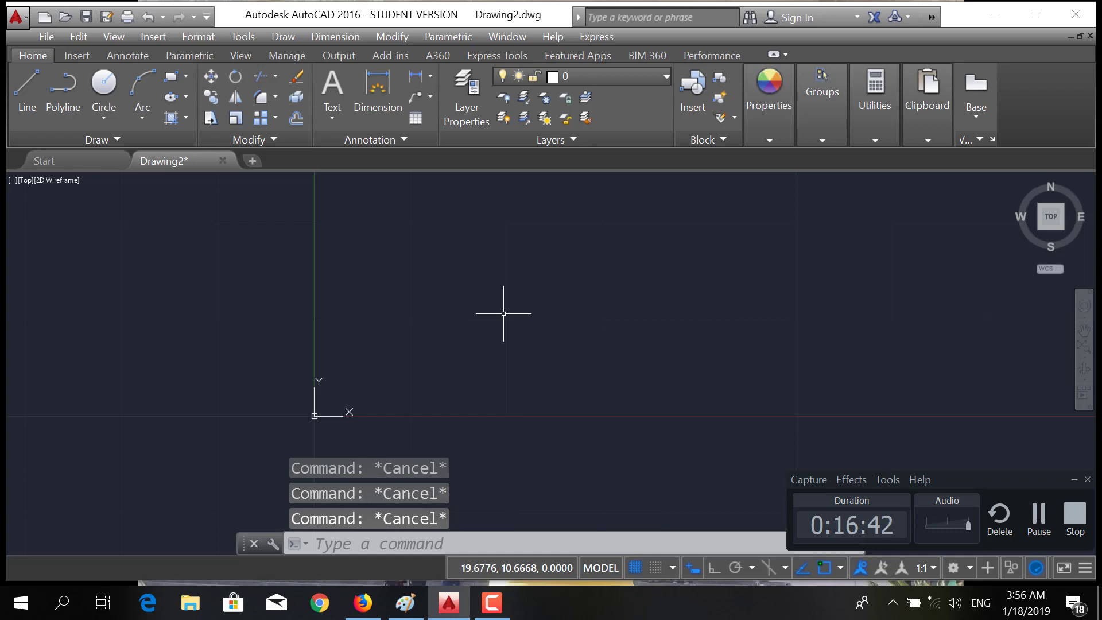
Start a line with its first point at the origin 0,0, entering X and Y through dynamic input.
type("l")
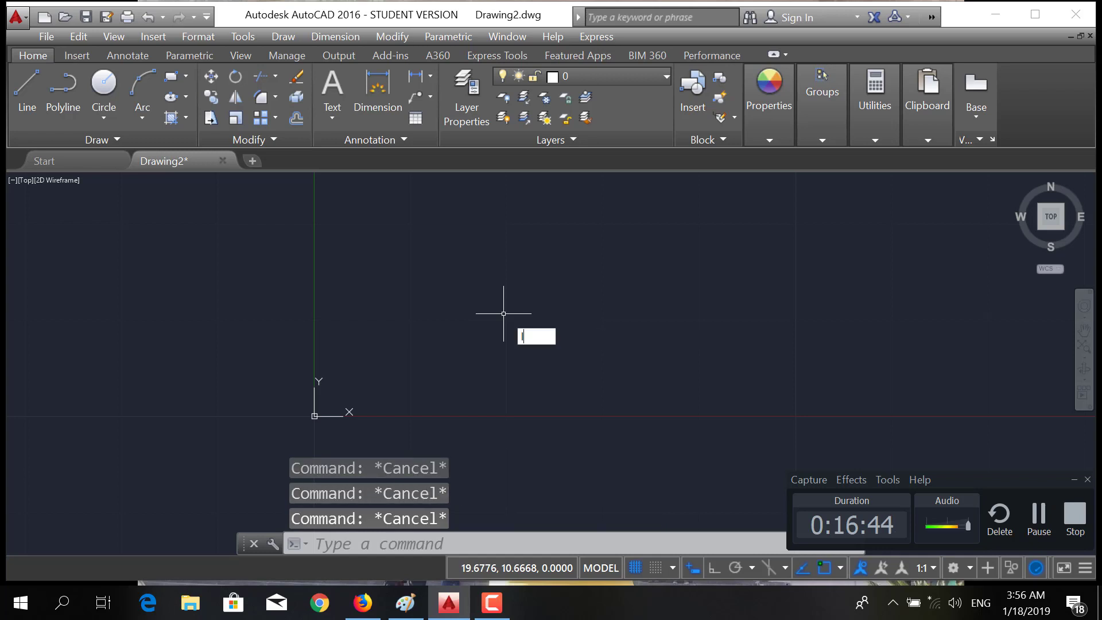
key("Return")
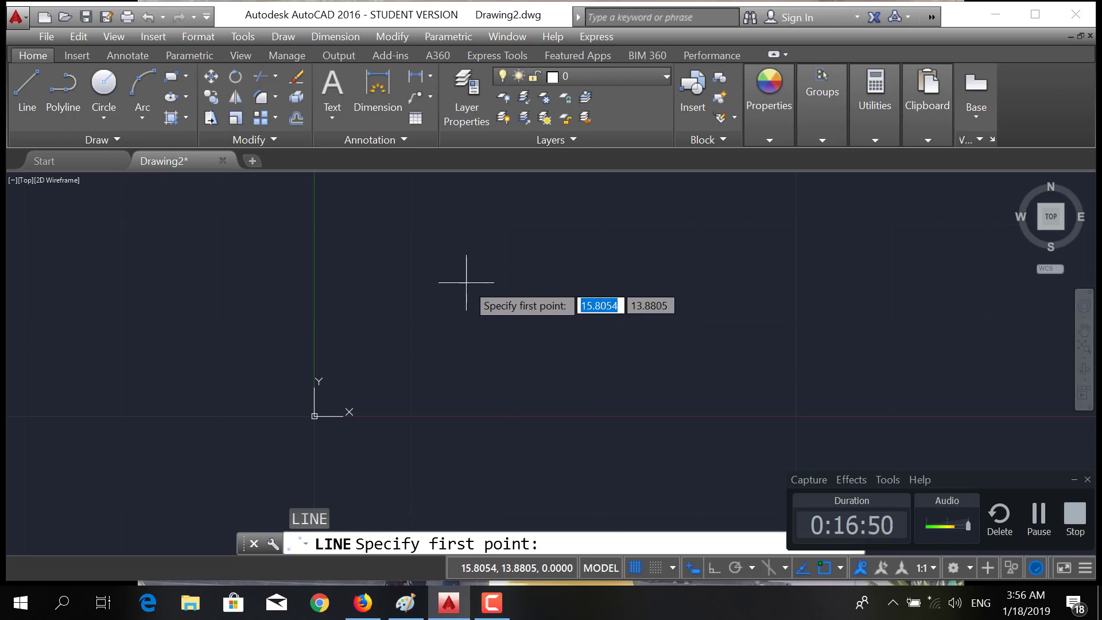
type("0")
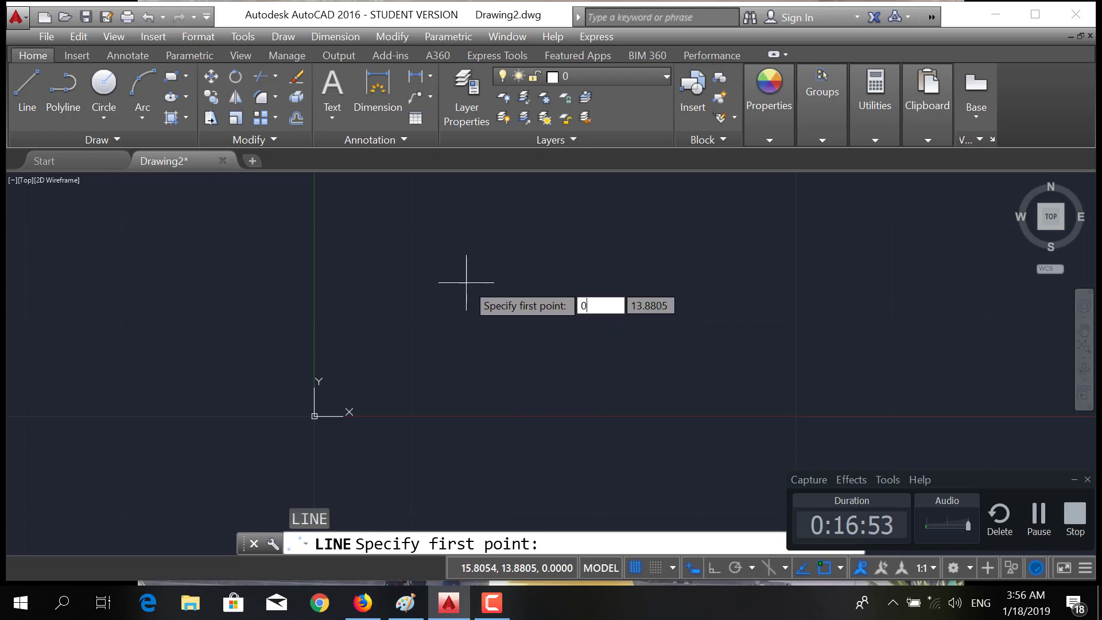
key("Tab")
type("0")
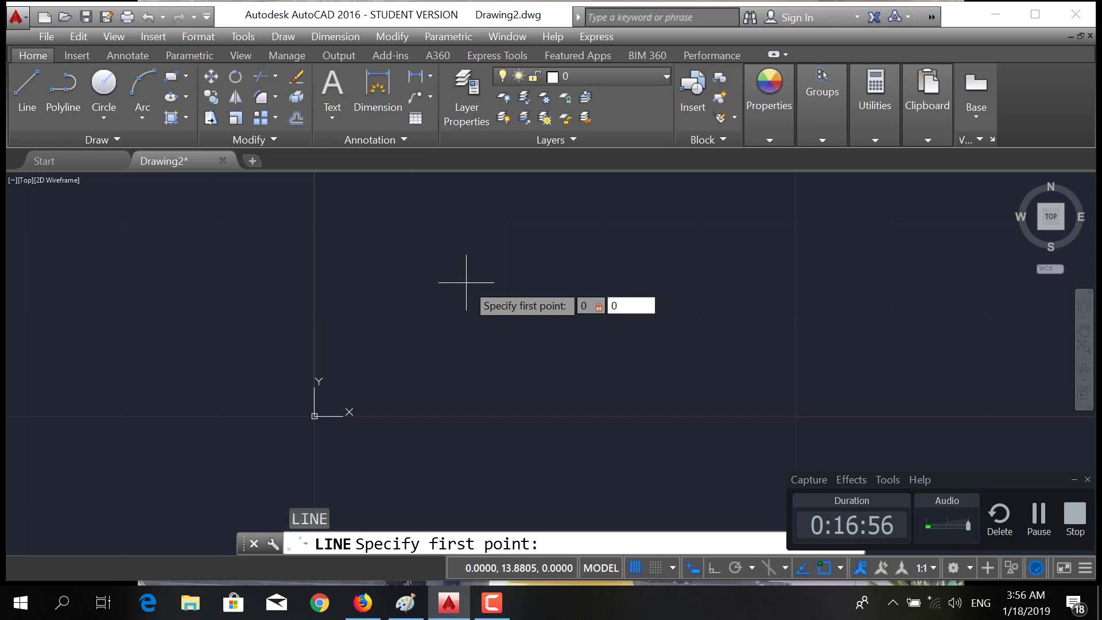
key("Return")
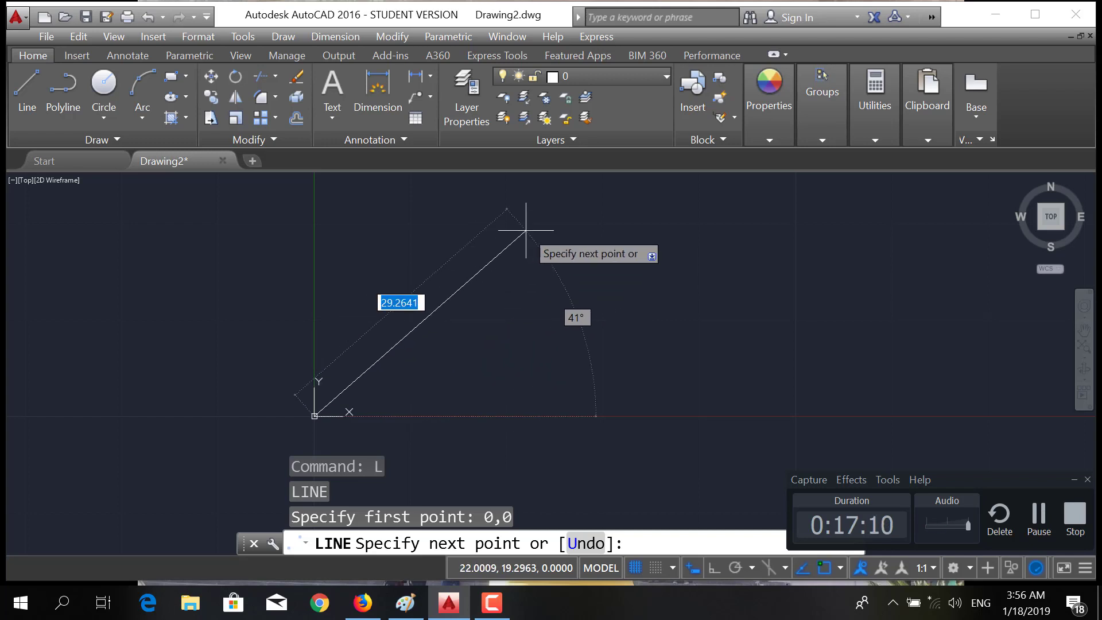
type("20")
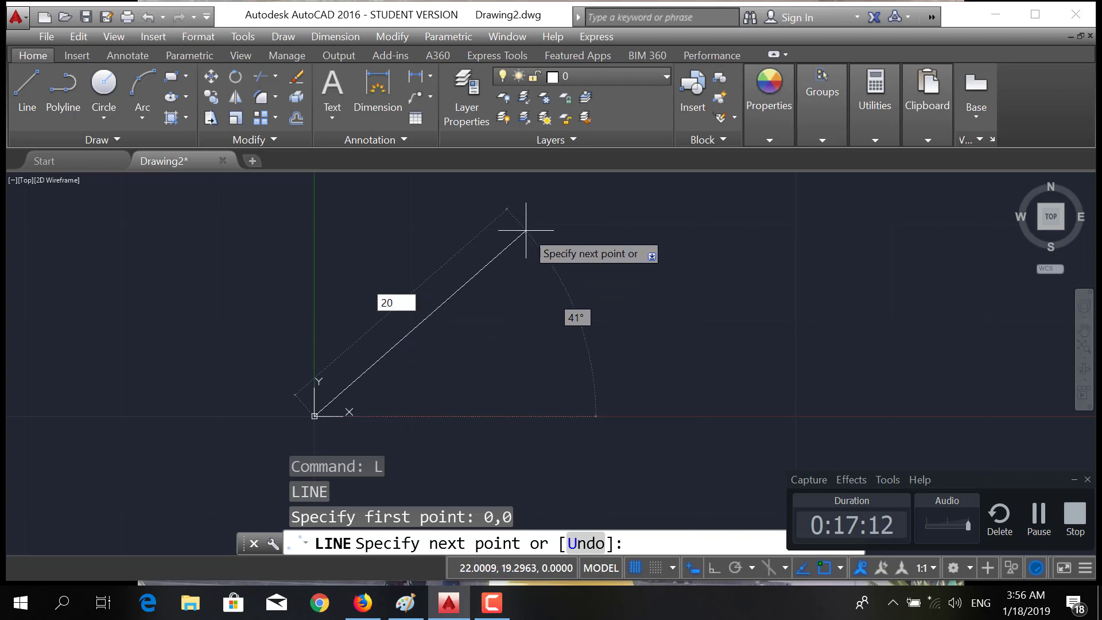
key("Tab")
type("20")
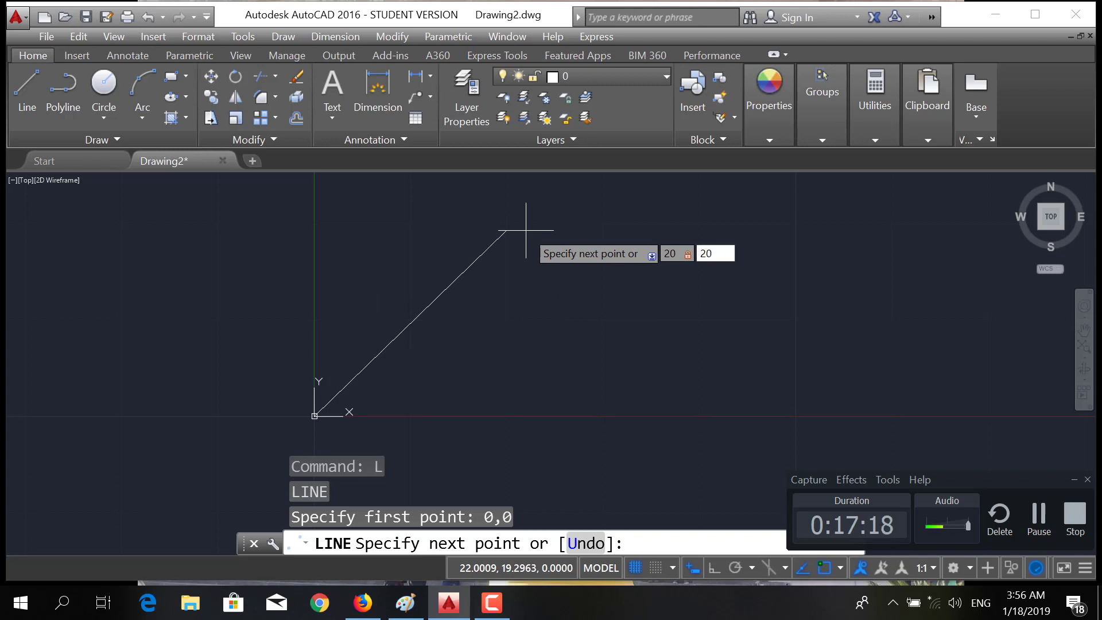
key("Tab")
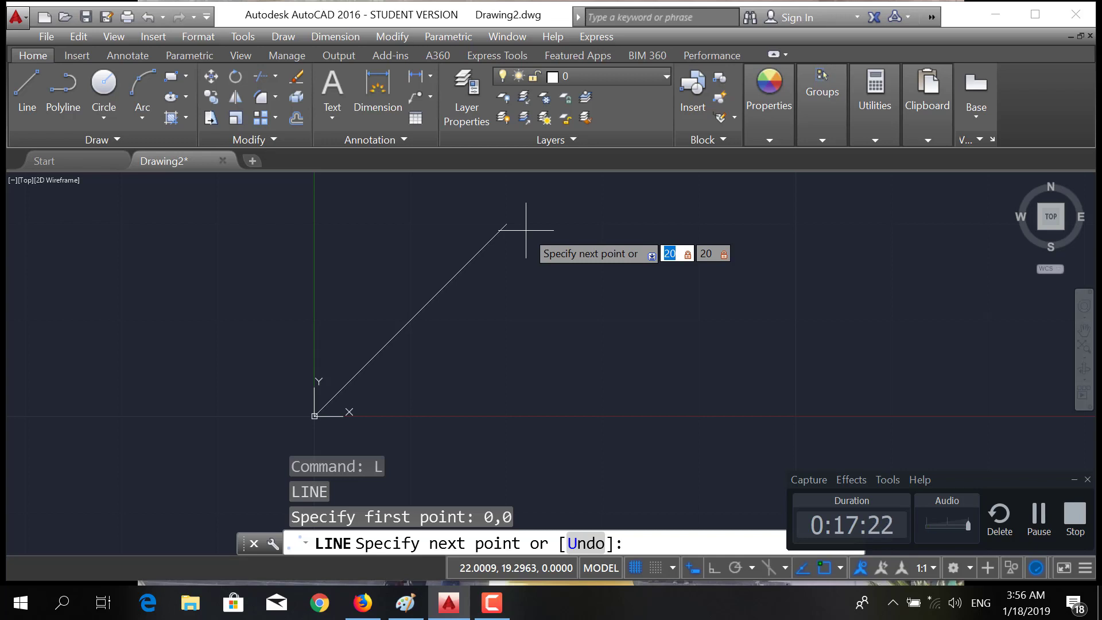
type("25")
key("Tab")
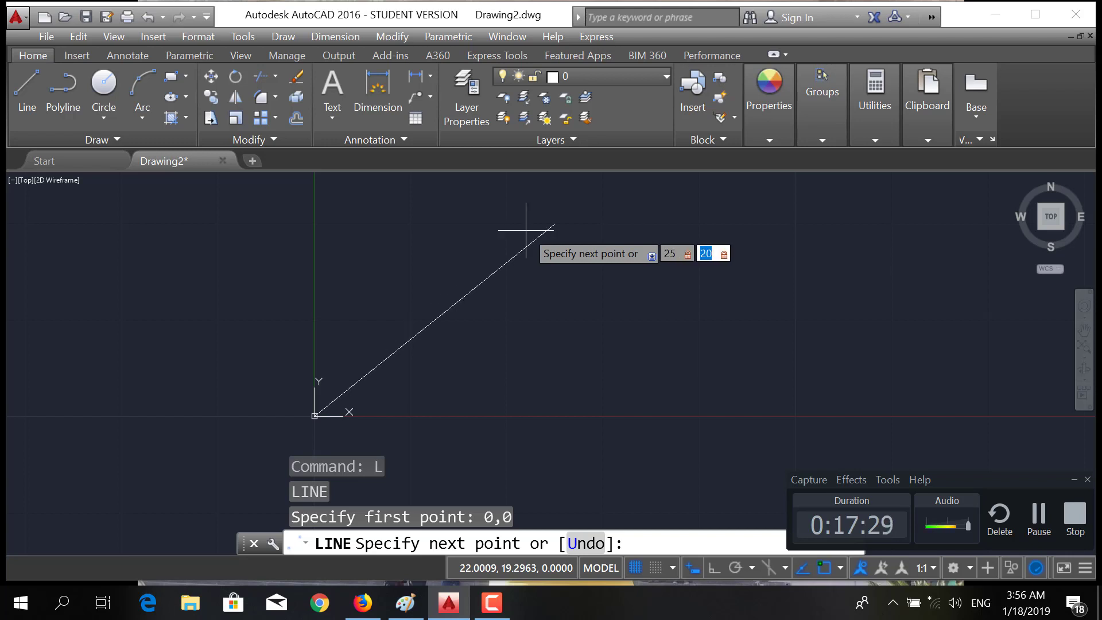
key("Tab")
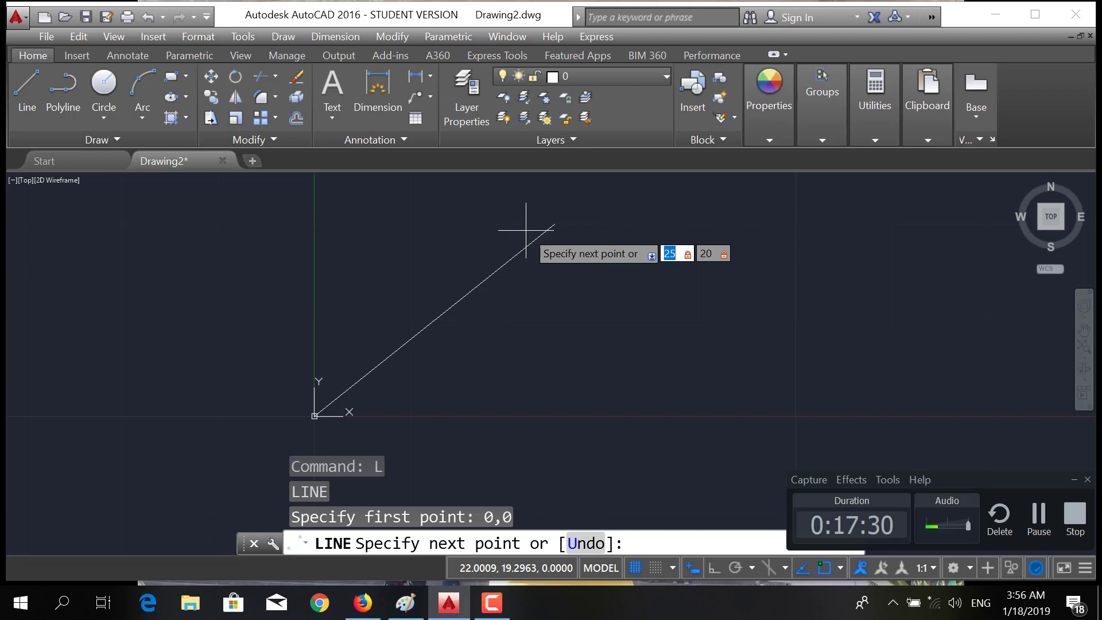
key("Tab")
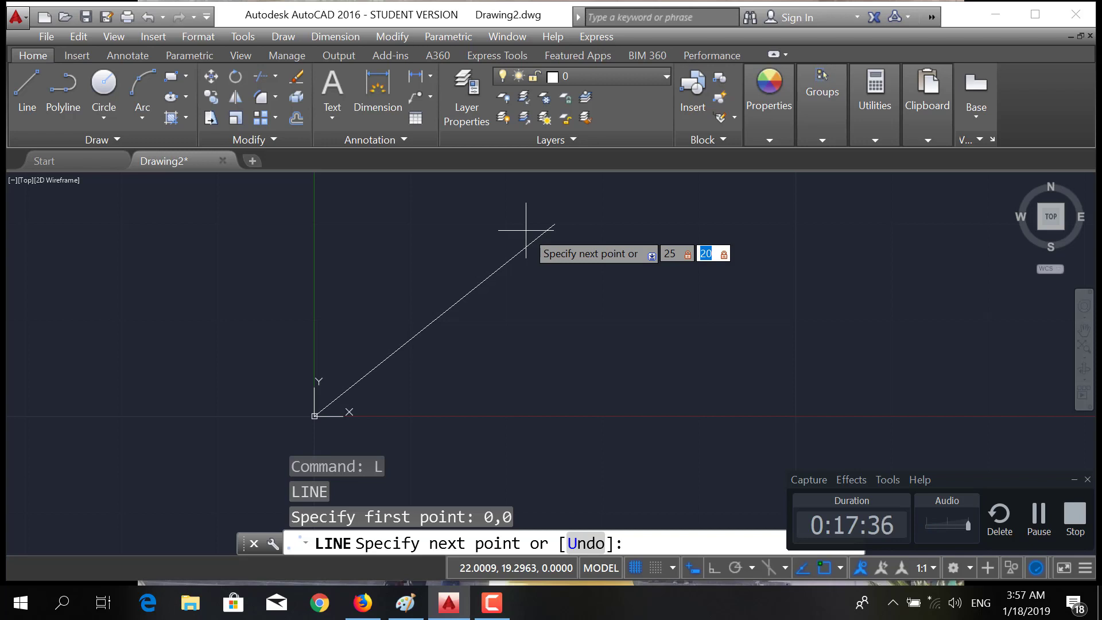
key("Return")
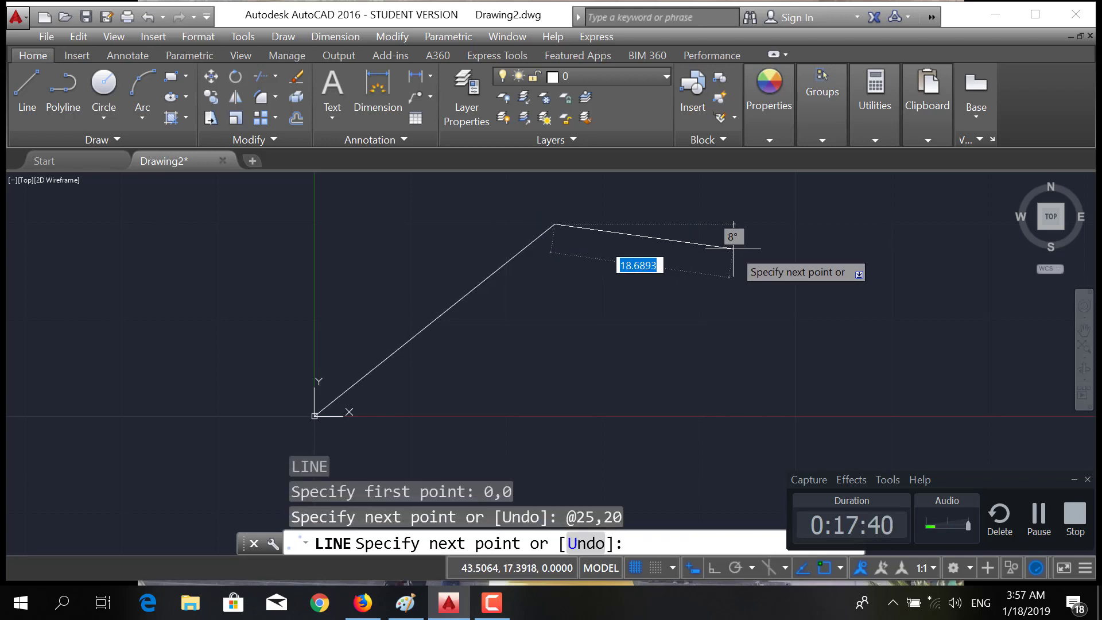
middle_click_drag(620, 239, 721, 340)
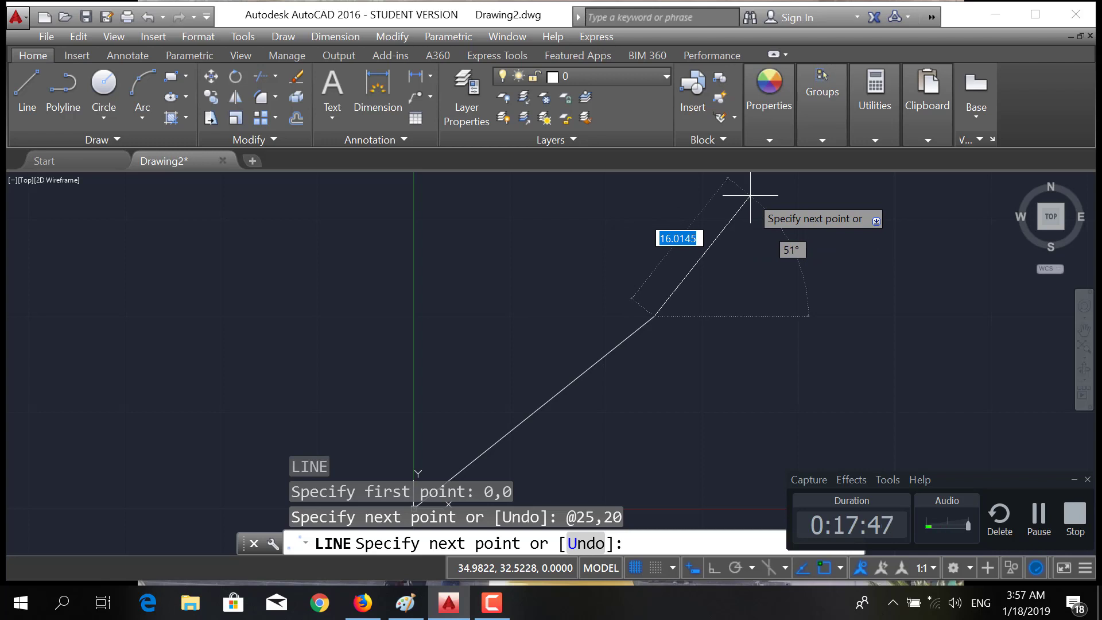
middle_click_drag(749, 197, 733, 236)
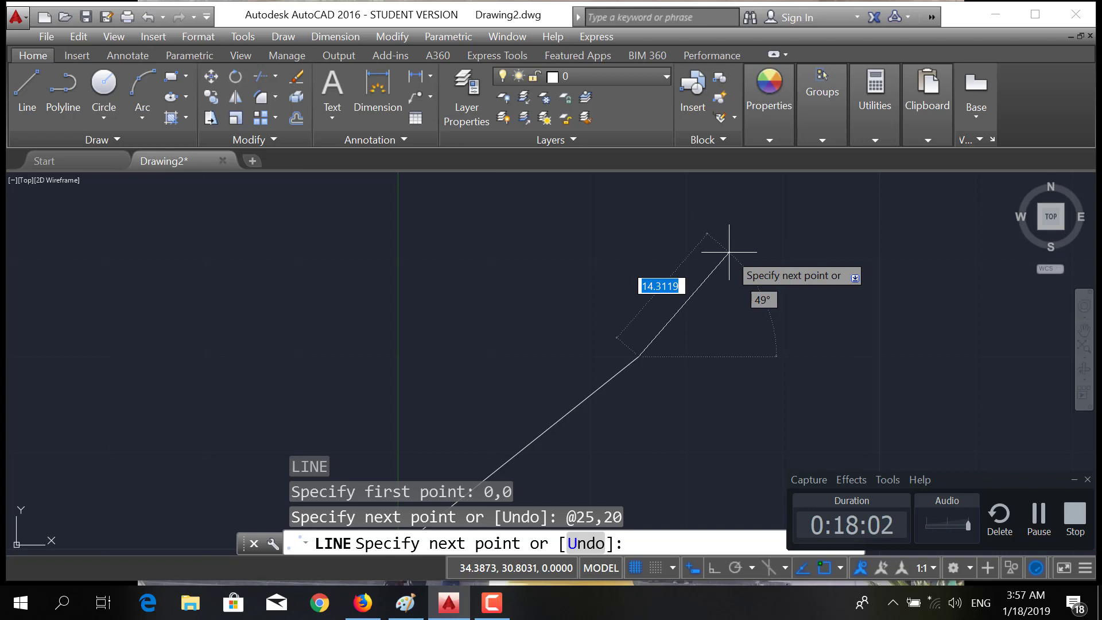
type("@")
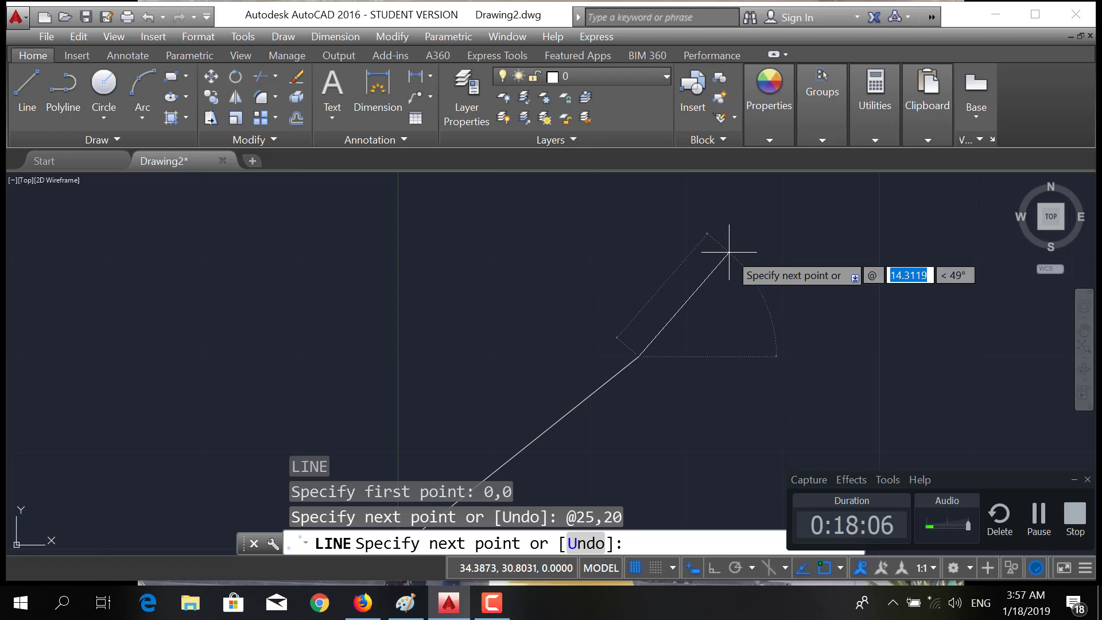
key("Tab")
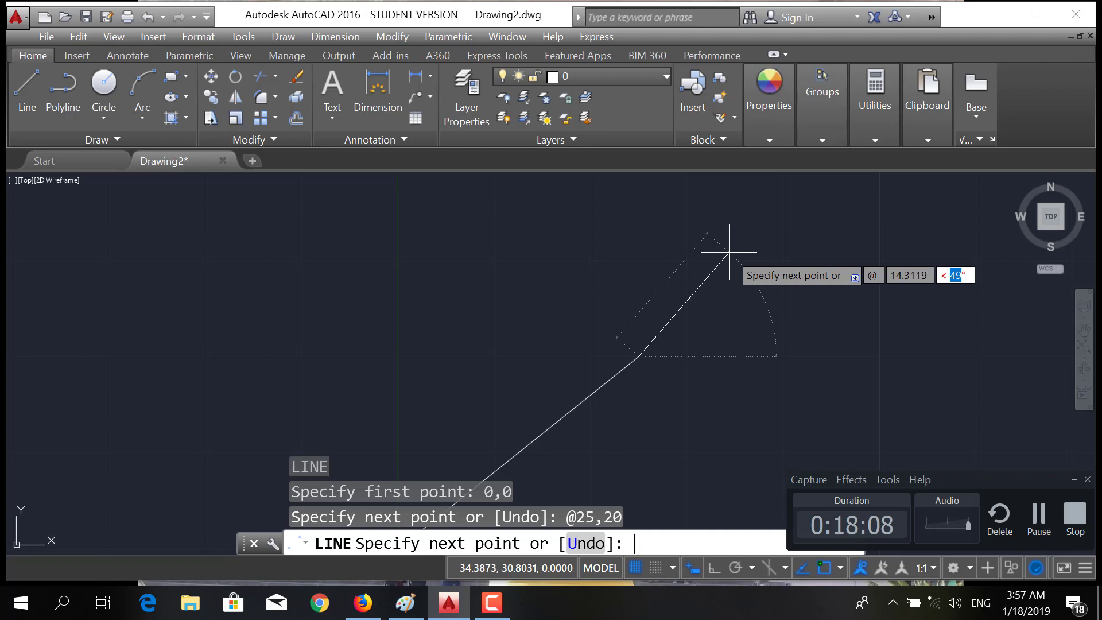
key("Tab")
key("Tab")
key("Tab")
key("Tab")
key("Tab")
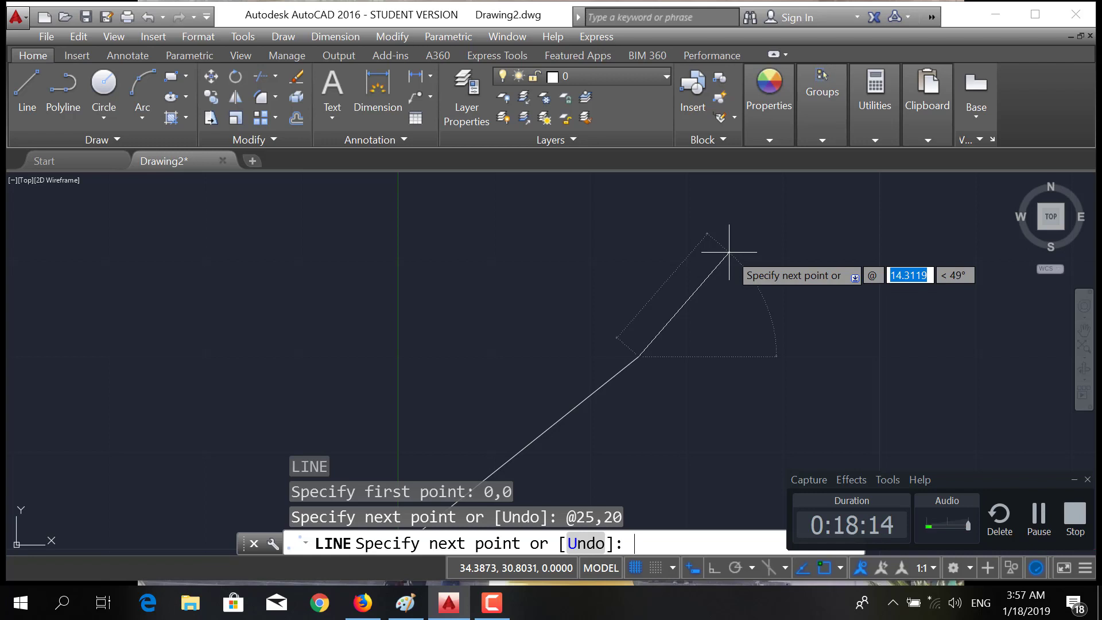
type("20")
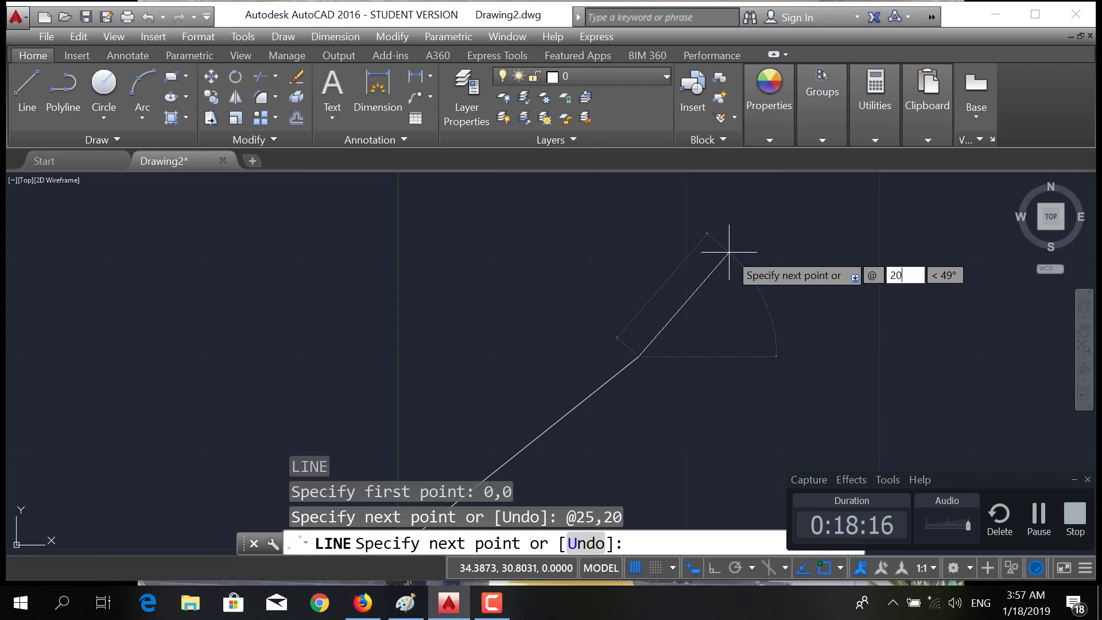
key("Tab")
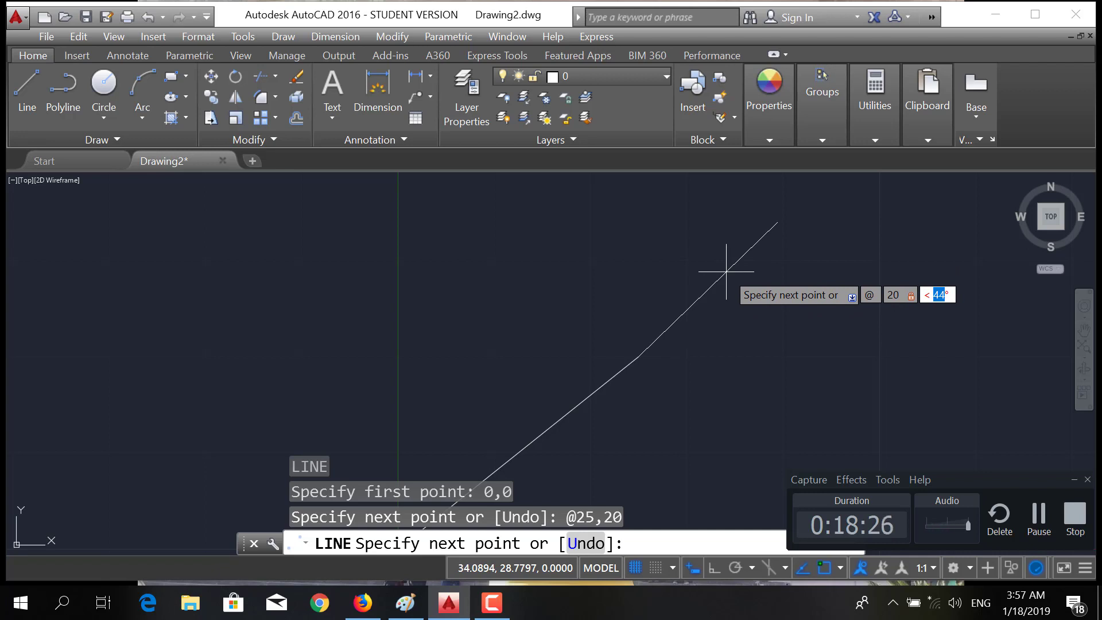
type("60")
key("Return")
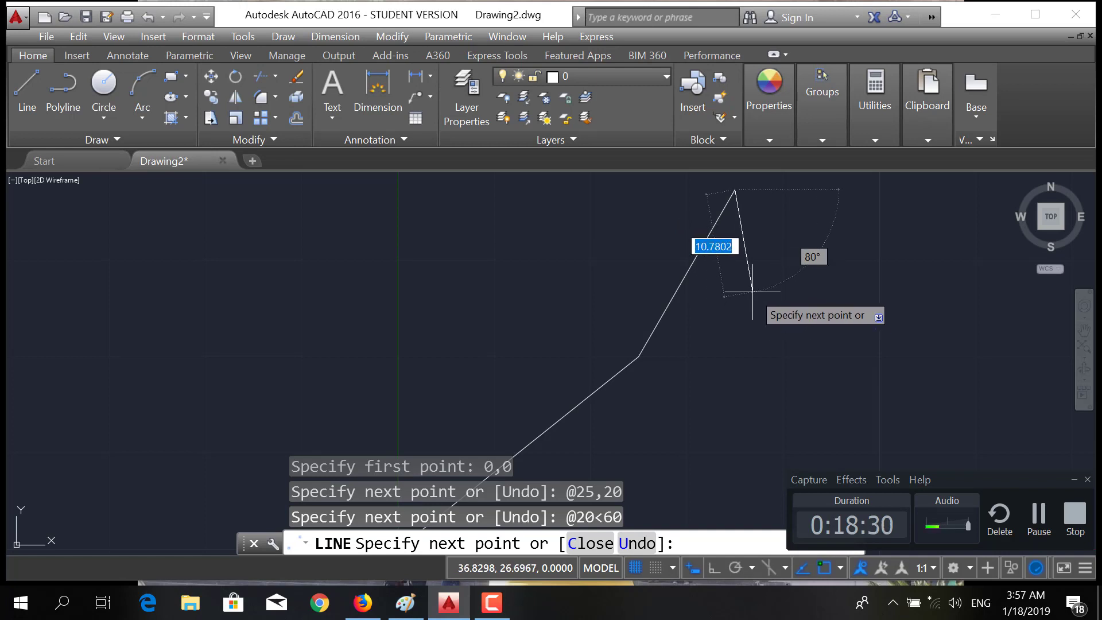
With dynamic input turned off, add a freehand vertex at about 7.4,30 and close the line back to its start point.
left_click(692, 568)
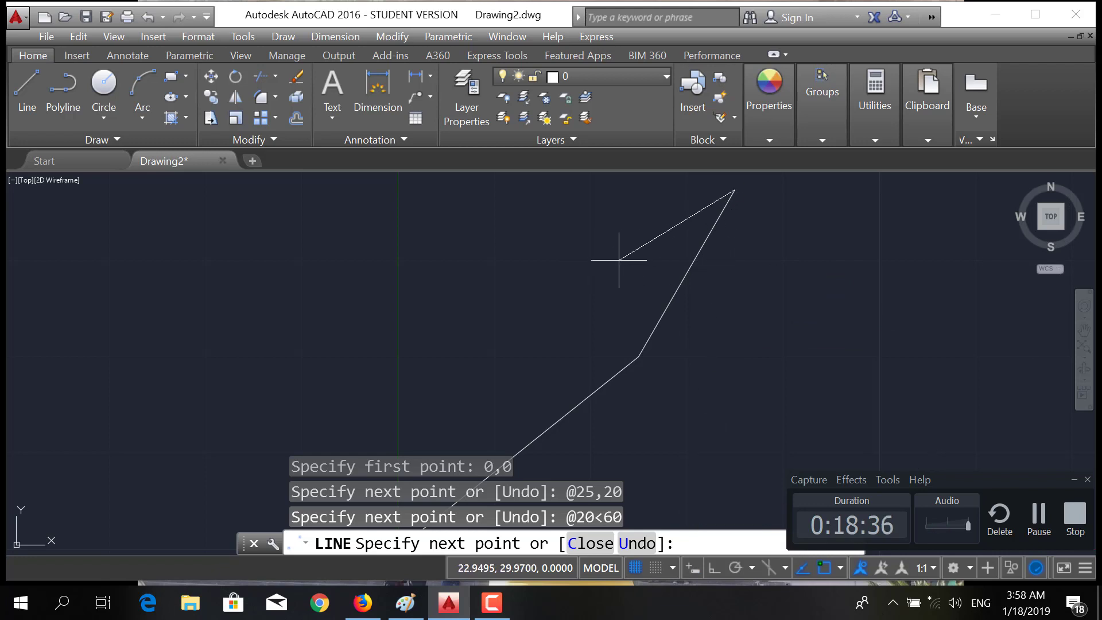
middle_click_drag(623, 259, 714, 188)
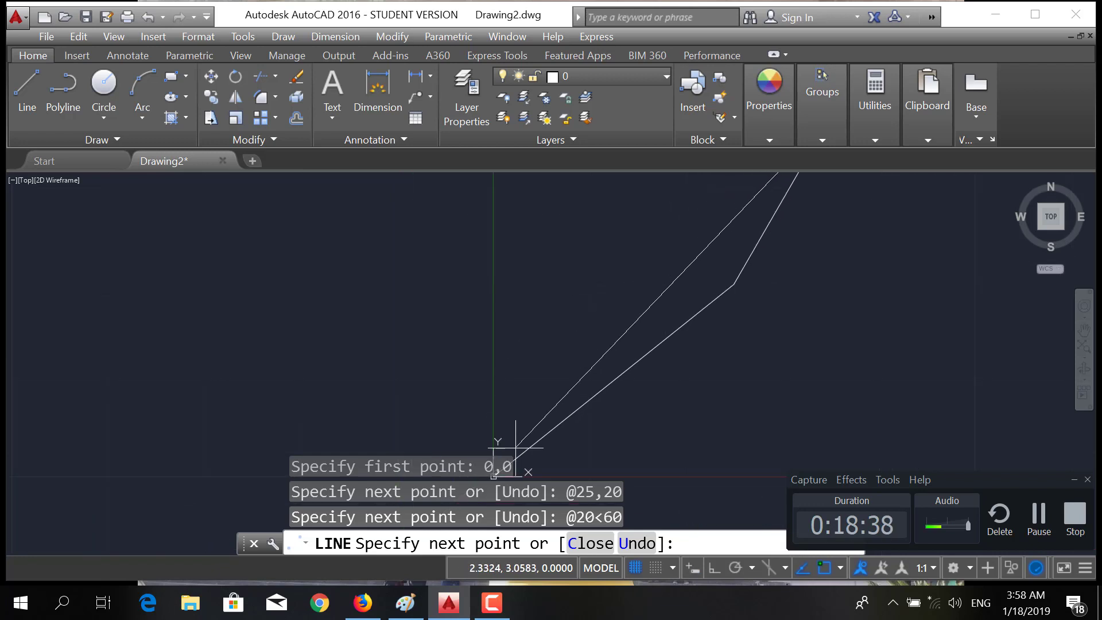
middle_click_drag(684, 223, 632, 325)
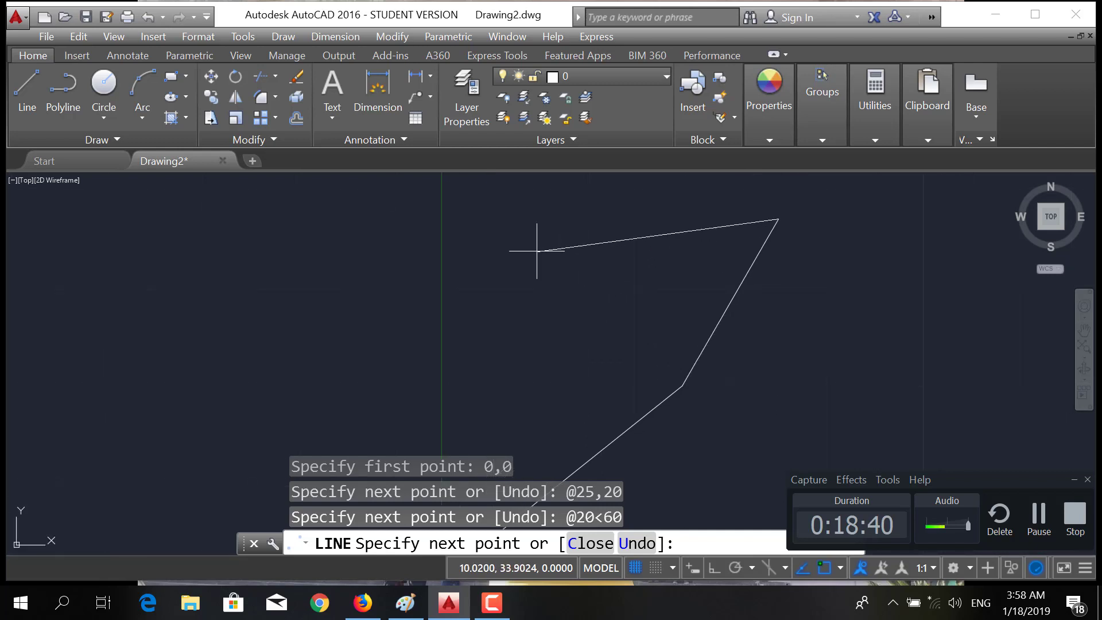
left_click(513, 288)
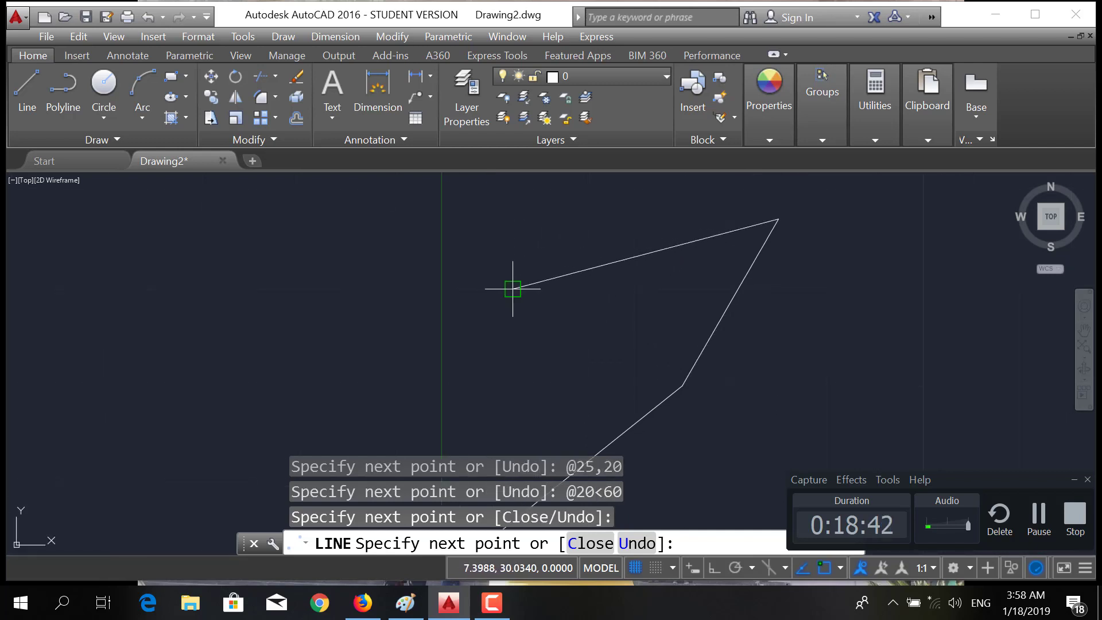
type("c")
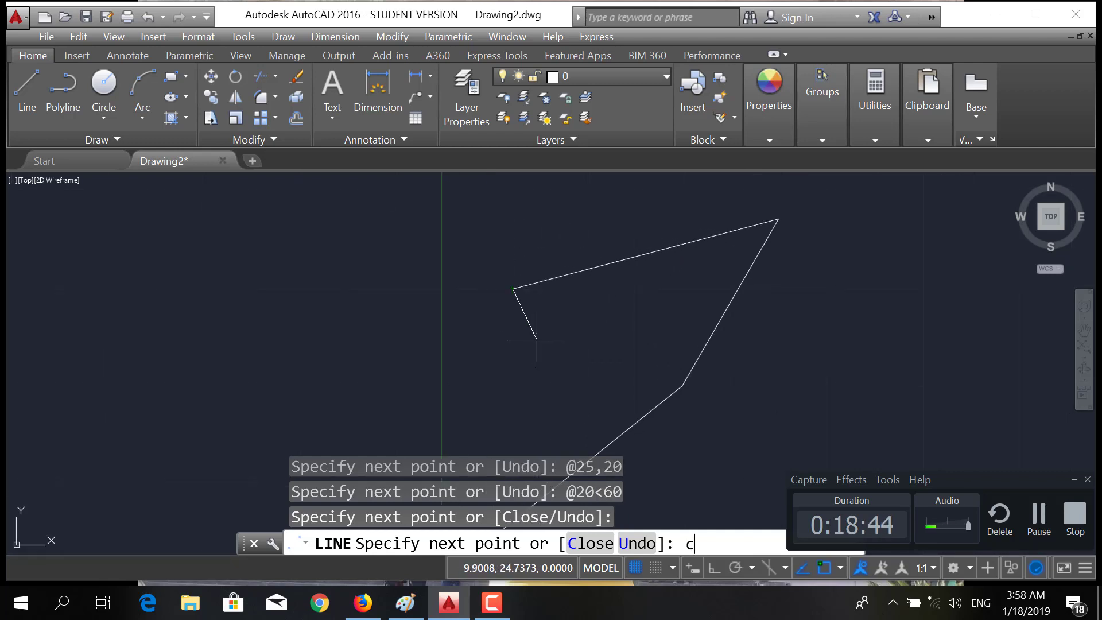
key("Return")
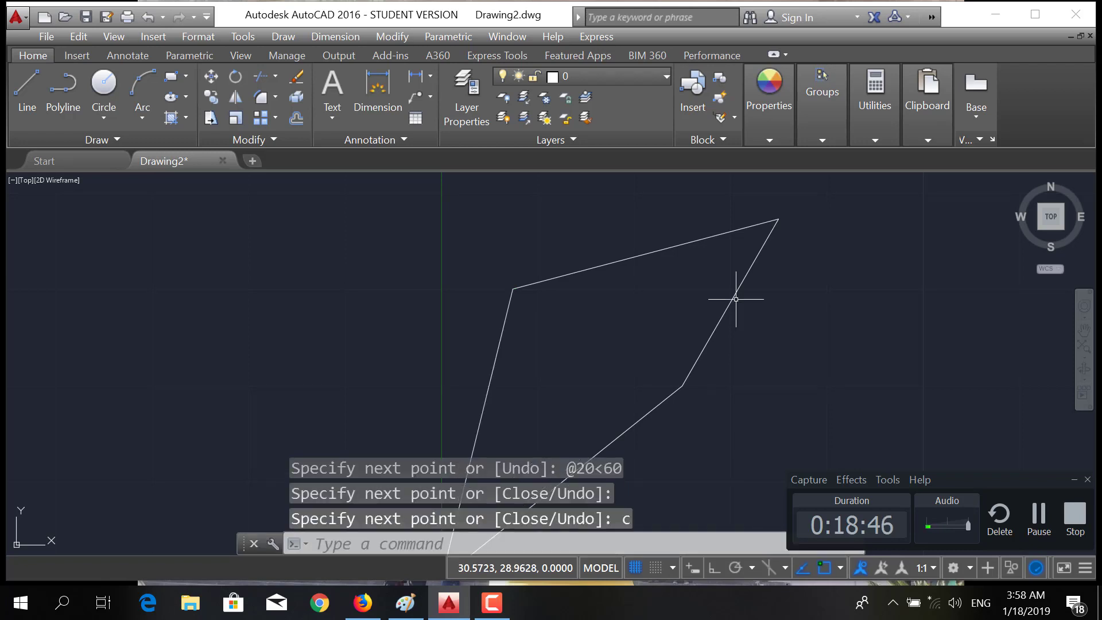
scroll(693, 293, "down", 1)
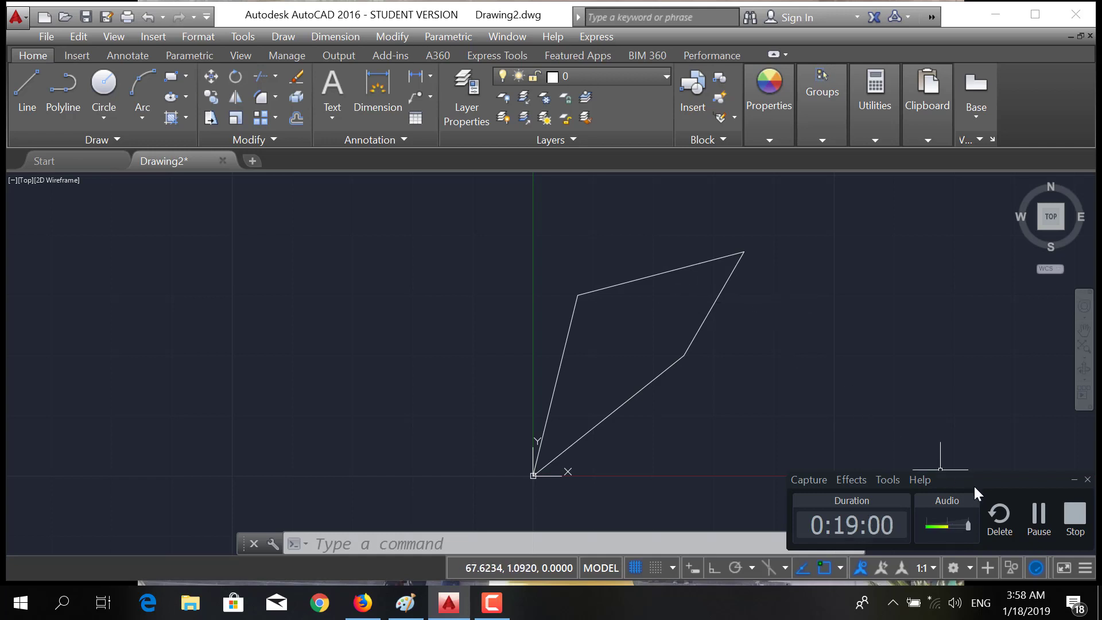
Enable the Midpoint object snap in addition to Endpoint.
left_click_drag(979, 480, 174, 492)
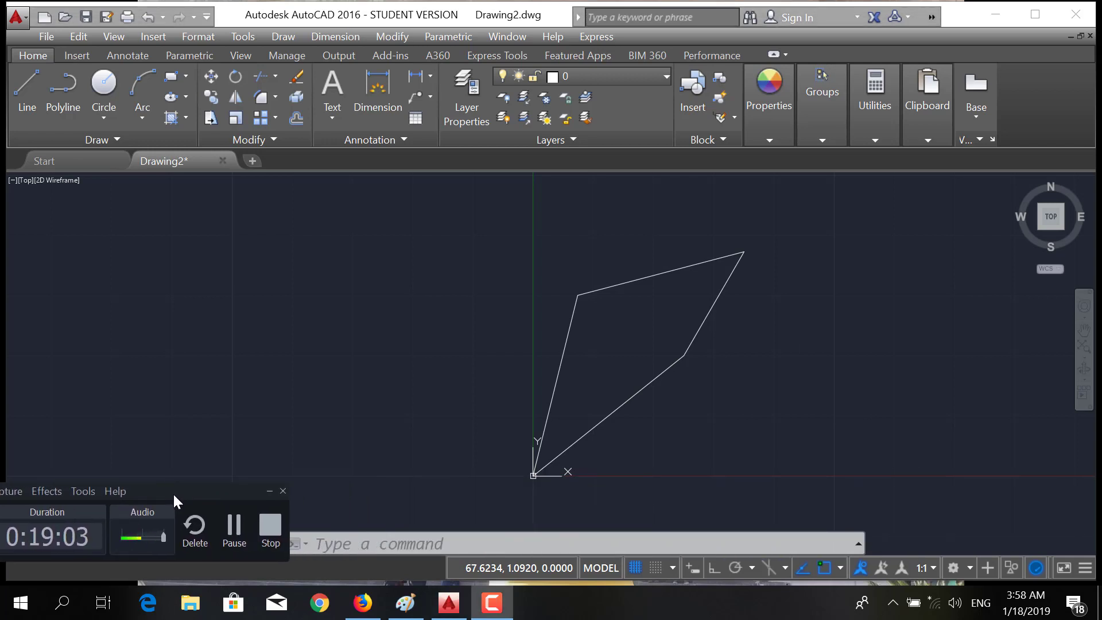
left_click(841, 567)
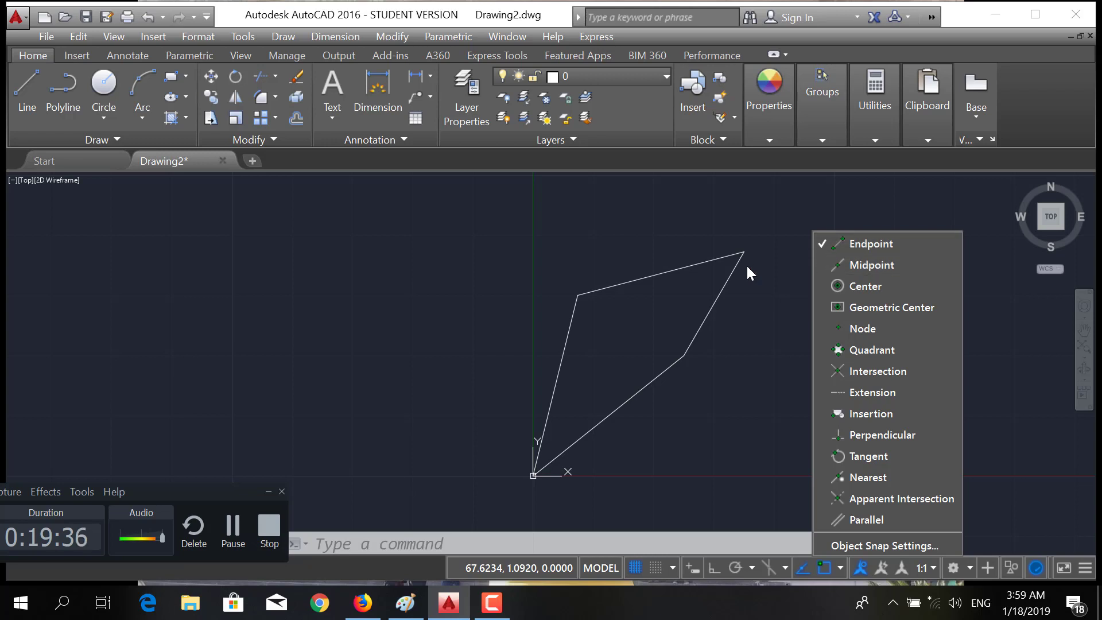
key("Escape")
key("Escape")
key("Escape")
left_click(839, 569)
left_click(840, 567)
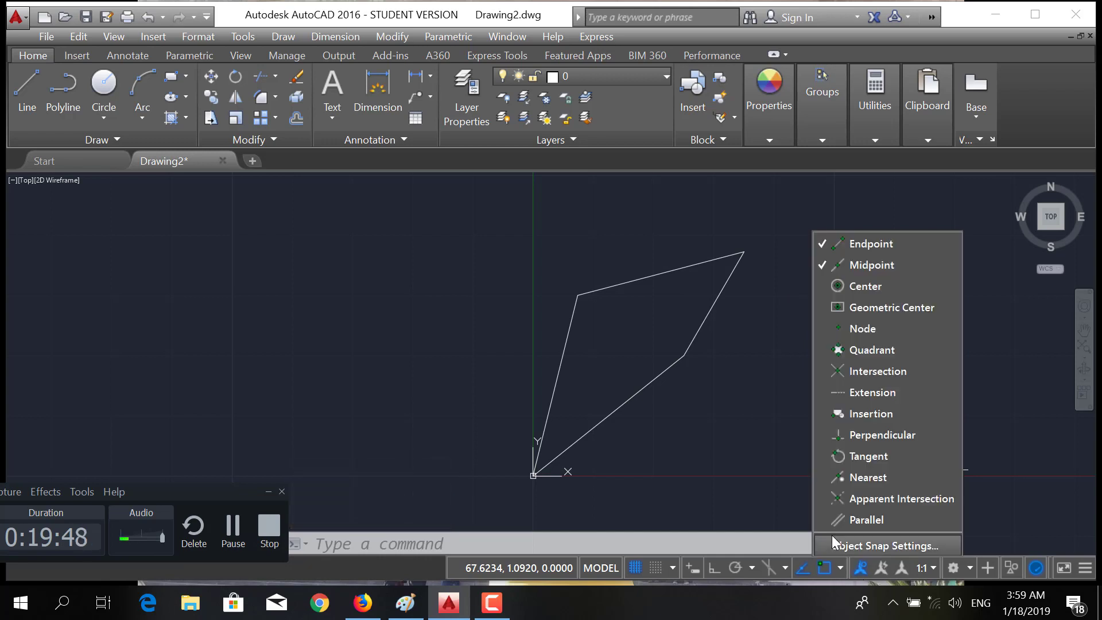
left_click(842, 570)
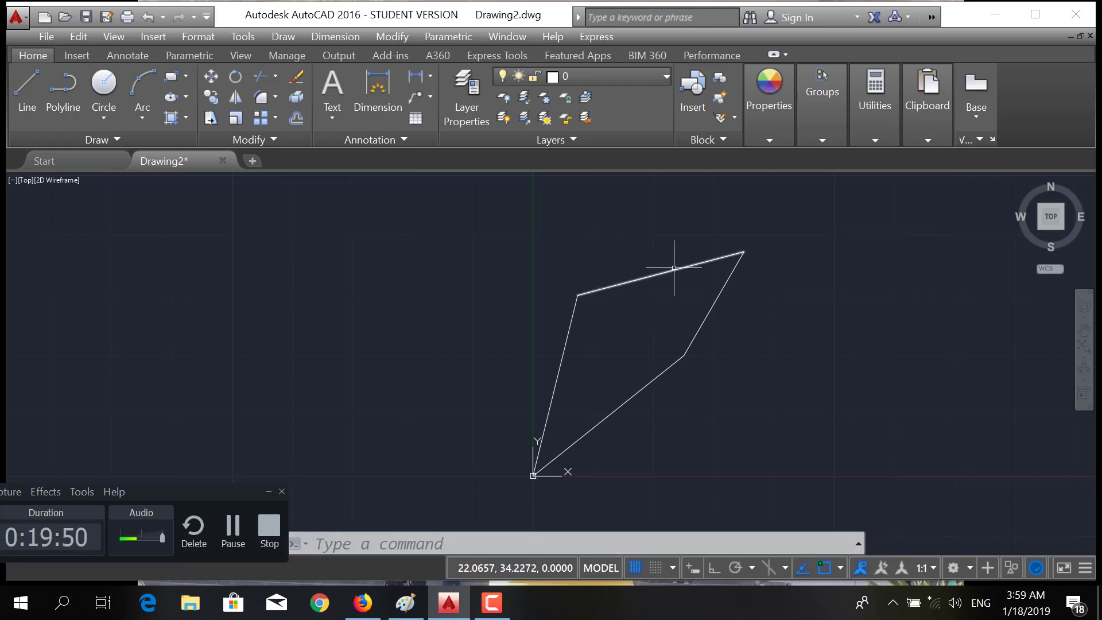
Check which object snap modes are enabled in the object snap list.
scroll(616, 287, "up", 4)
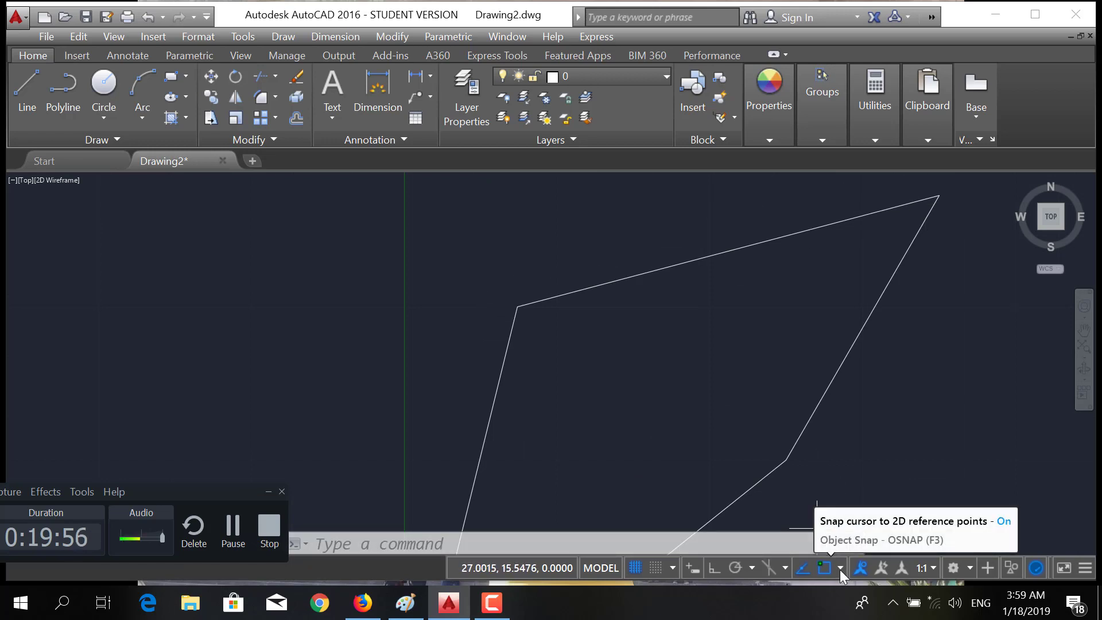
left_click(840, 569)
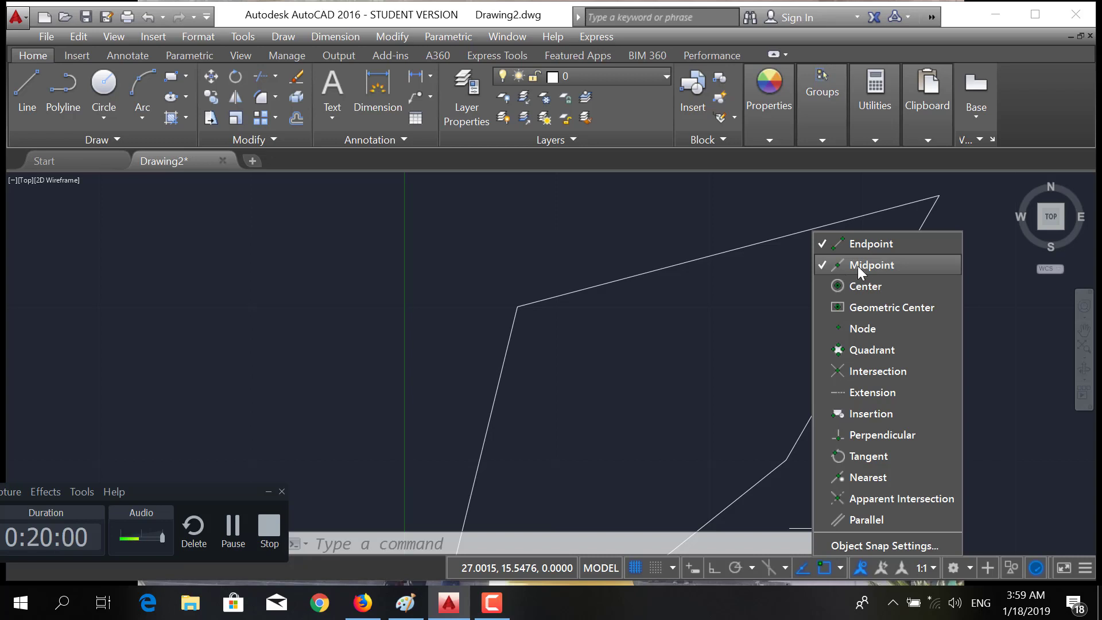
key("Escape")
key("Escape")
key("Escape")
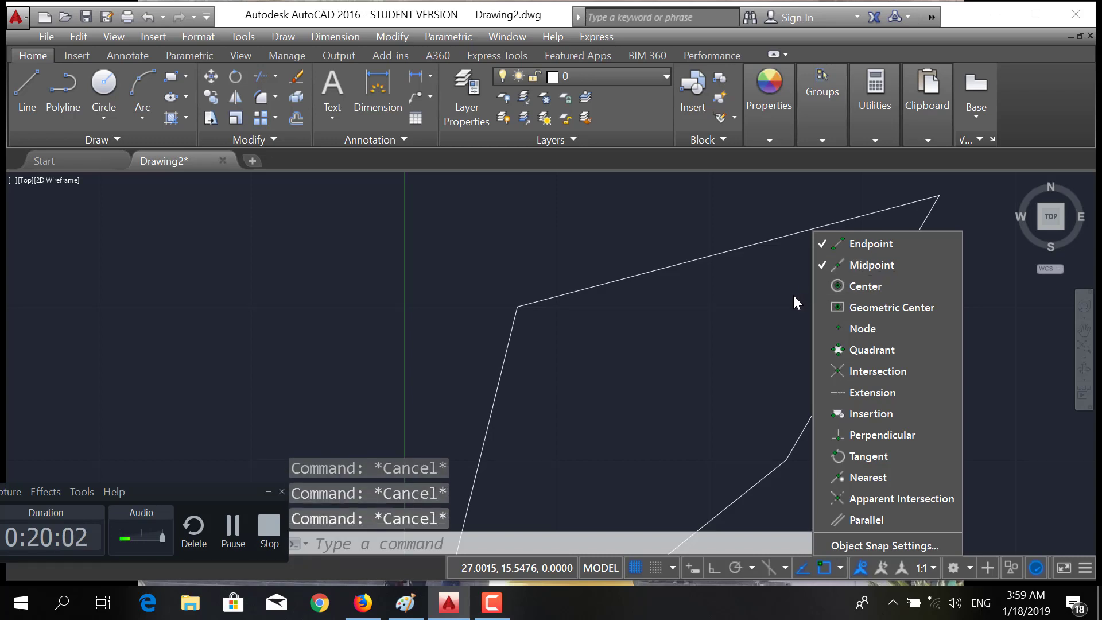
left_click(841, 569)
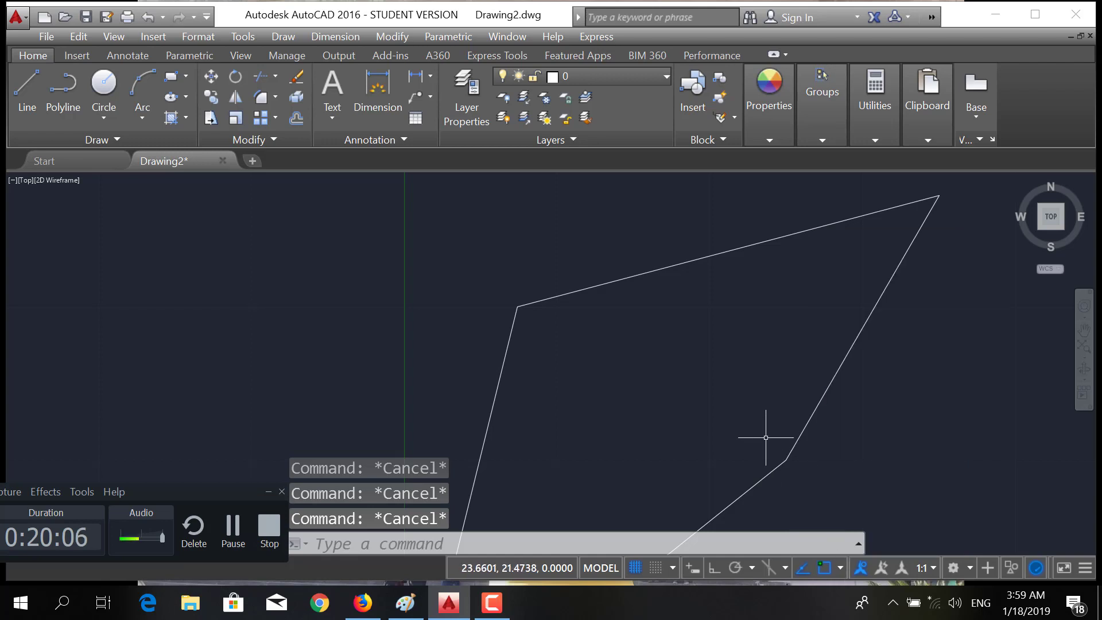
Draw a line from a free point outside the quadrilateral through the midpoints of its upper, left, lower and right edges.
type("l")
key("Return")
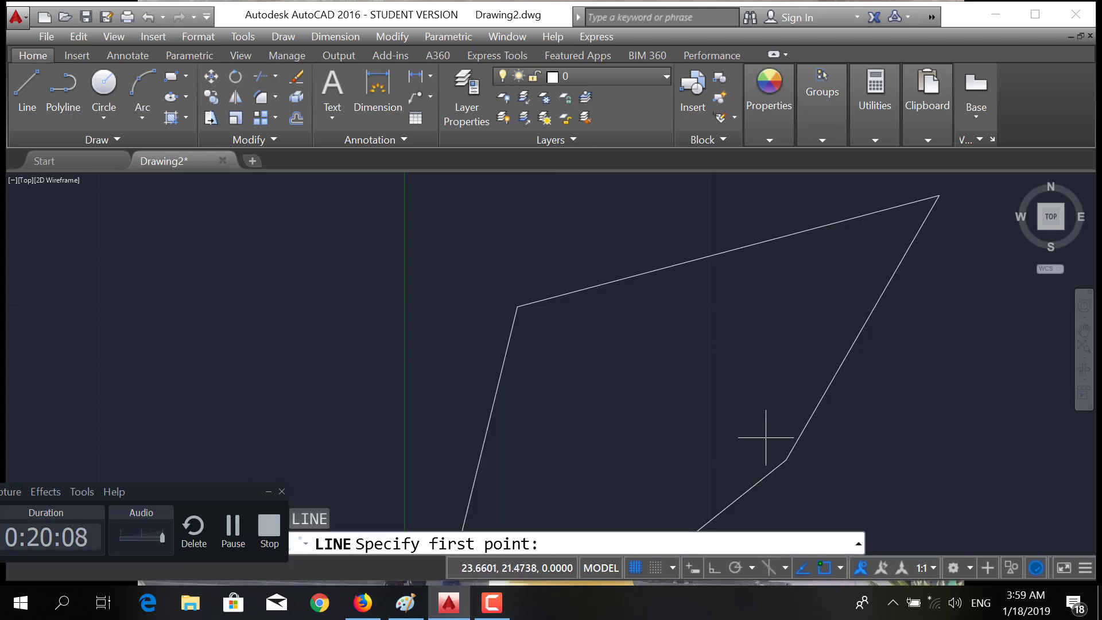
left_click(974, 433)
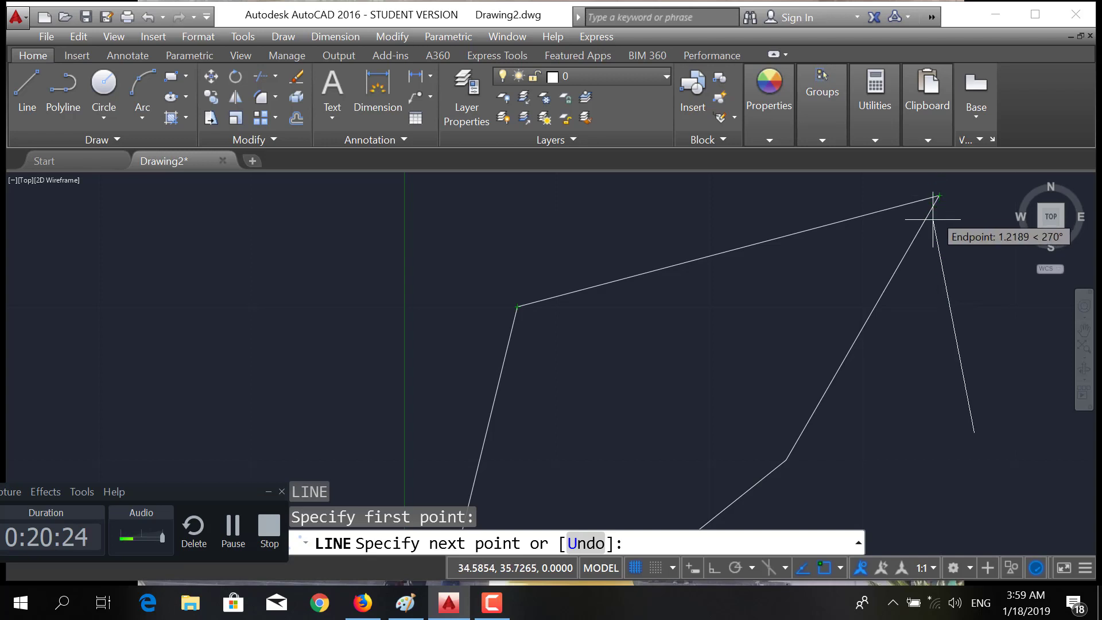
left_click(718, 258)
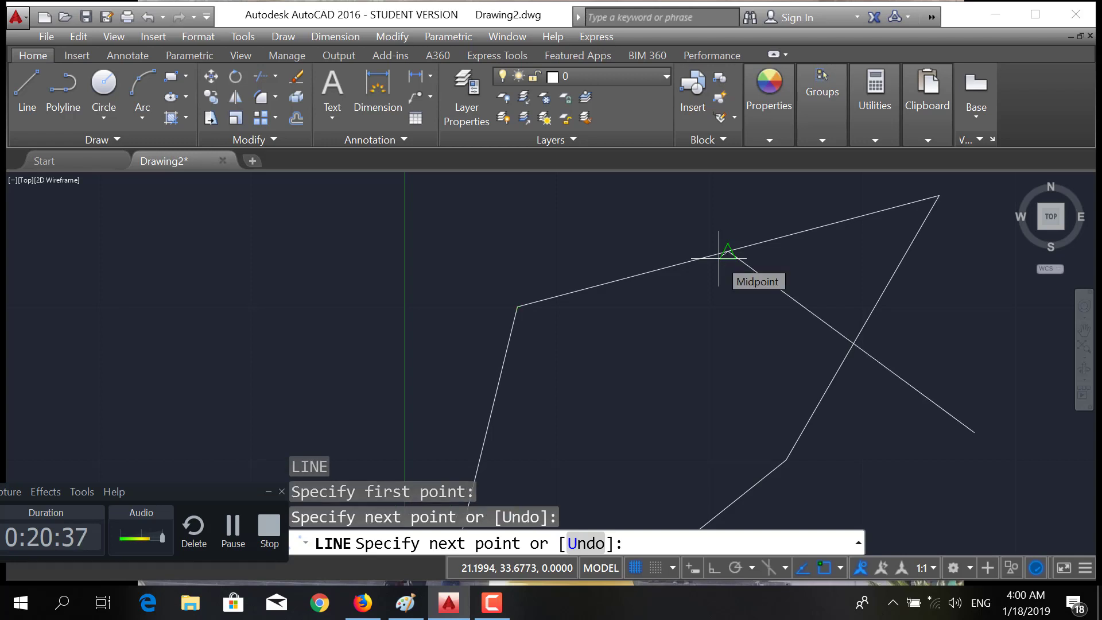
mouse_move(707, 358)
middle_mouse_down()
mouse_move(716, 315)
mouse_move(763, 278)
middle_mouse_up()
middle_click_drag(698, 352, 721, 288)
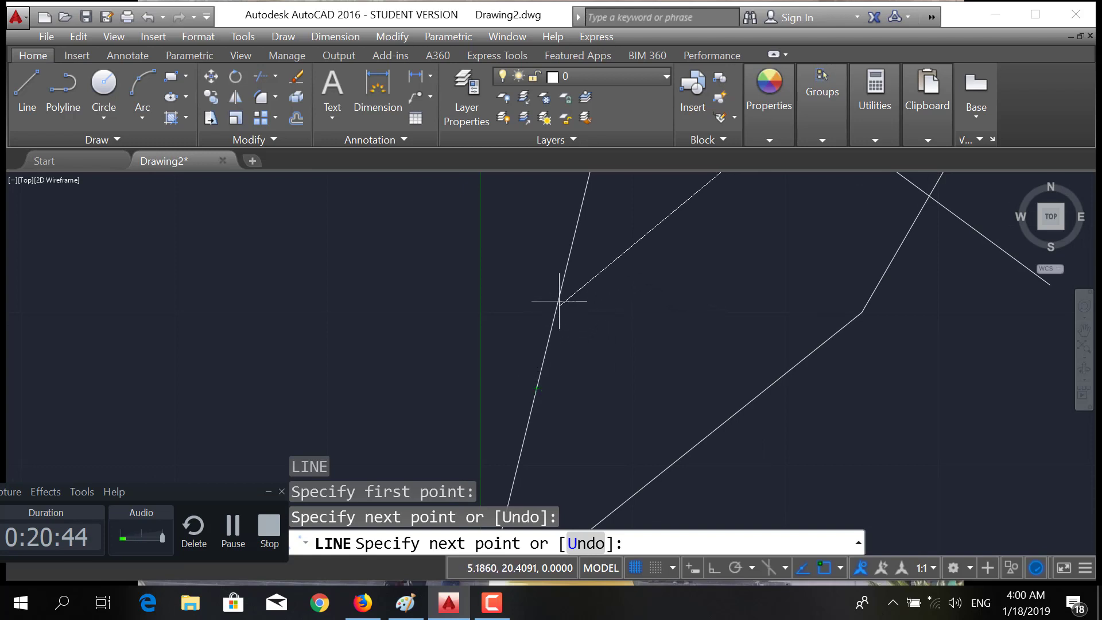
left_click(536, 387)
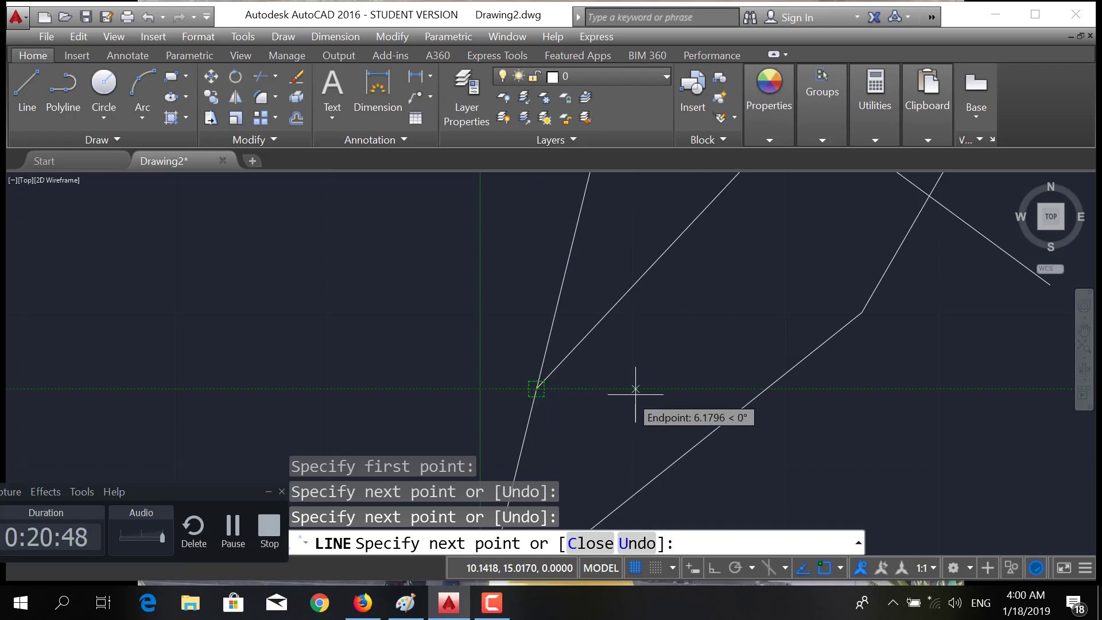
left_click(671, 465)
middle_click_drag(794, 344, 678, 445)
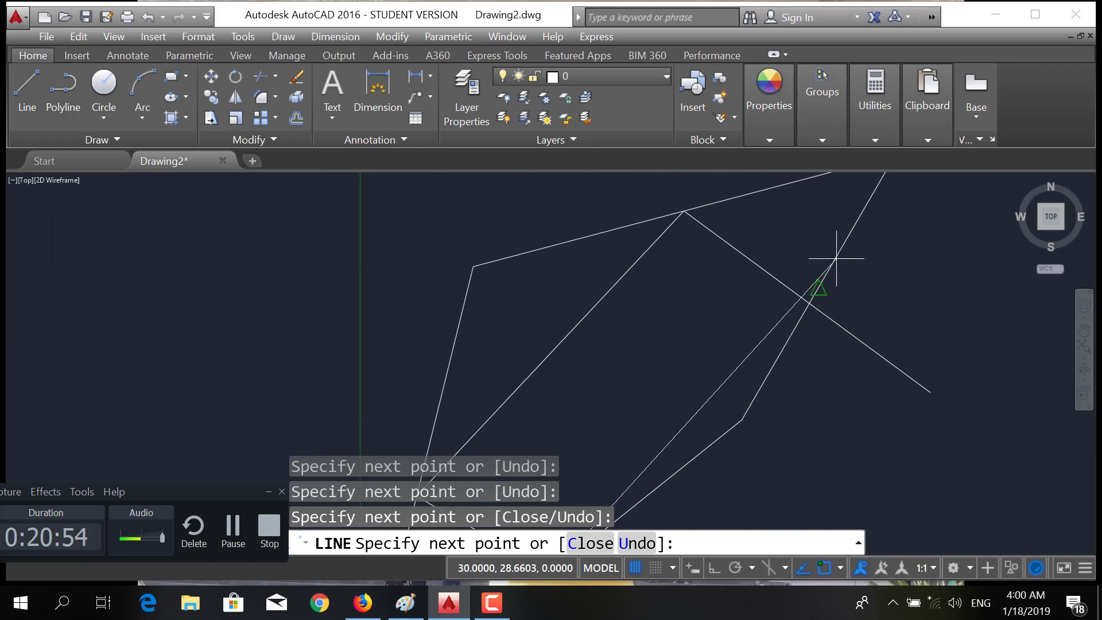
left_click(816, 289)
scroll(809, 293, "down", 4)
scroll(764, 340, "down", 2)
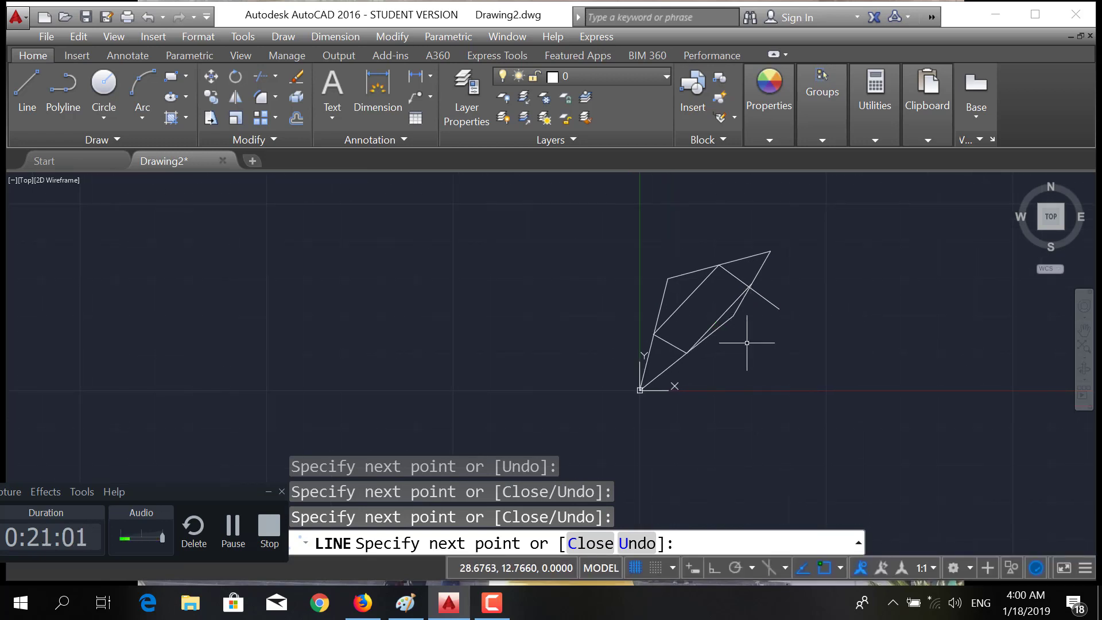
End the Line command and erase everything in the drawing.
key("Escape")
key("ctrl+a")
key("Delete")
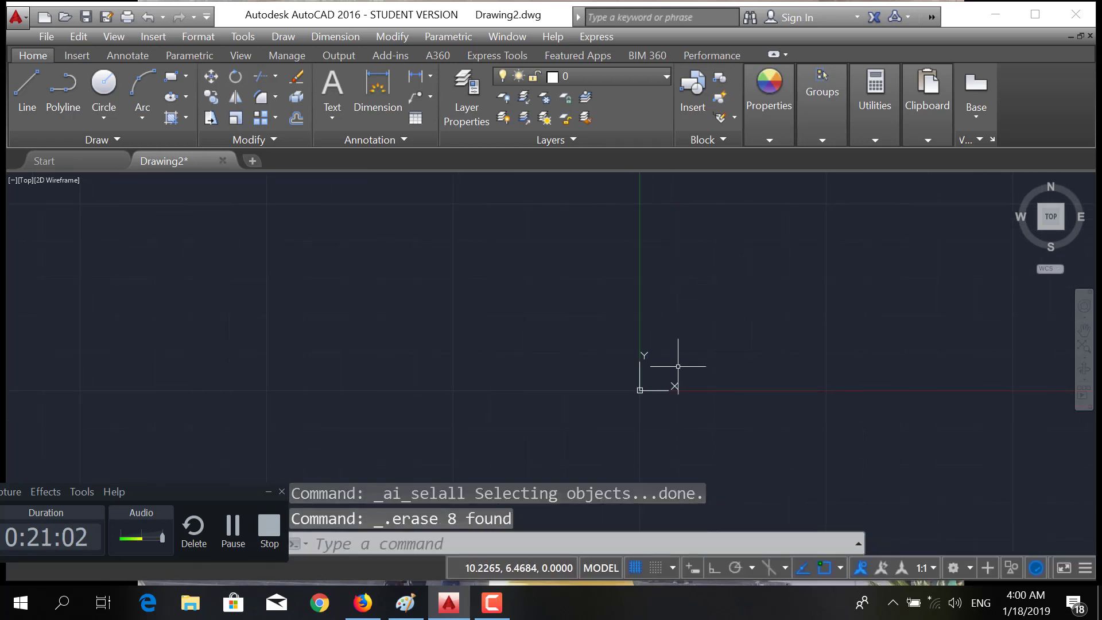
Draw a freehand closed diamond-like quadrilateral with the Line command, starting and closing at its top vertex near 50.4,56.7.
middle_click_drag(831, 290, 550, 351)
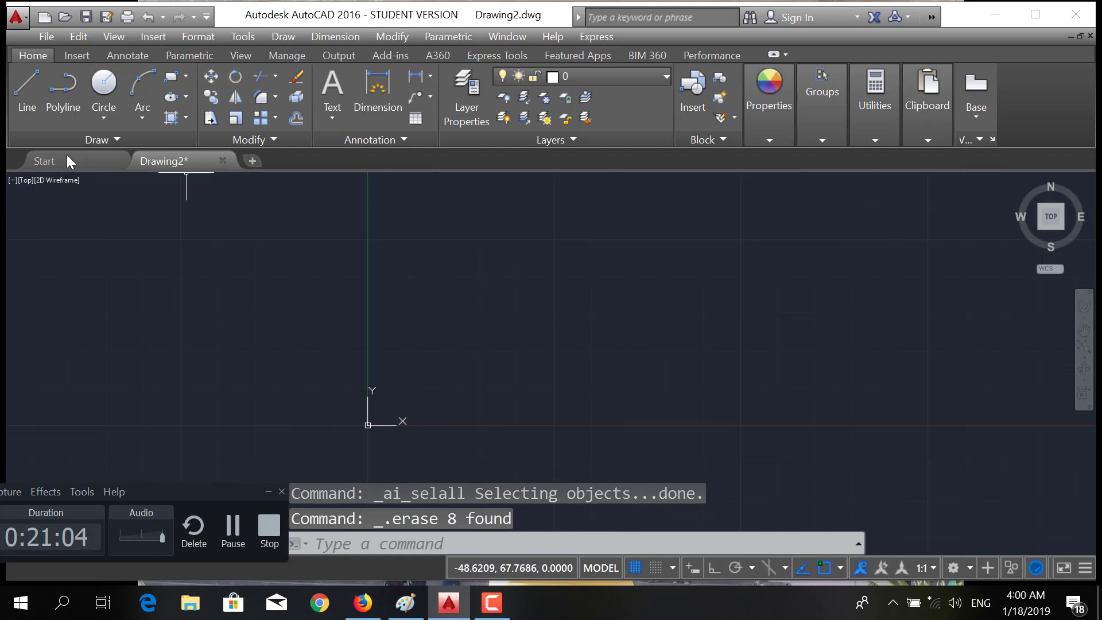
left_click(27, 98)
left_click(556, 214)
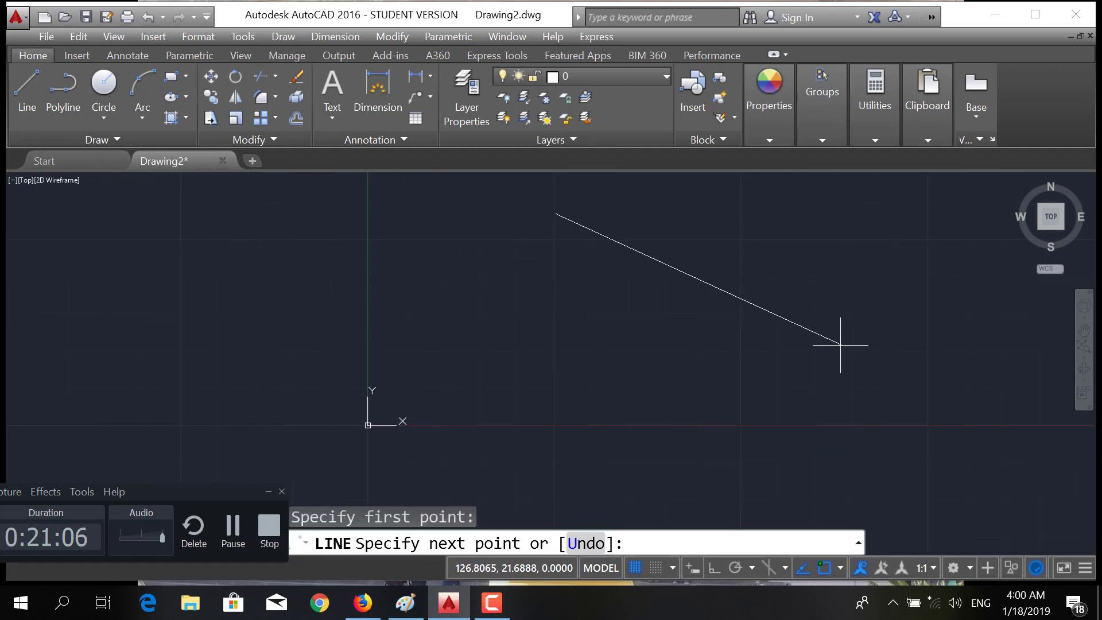
left_click(728, 315)
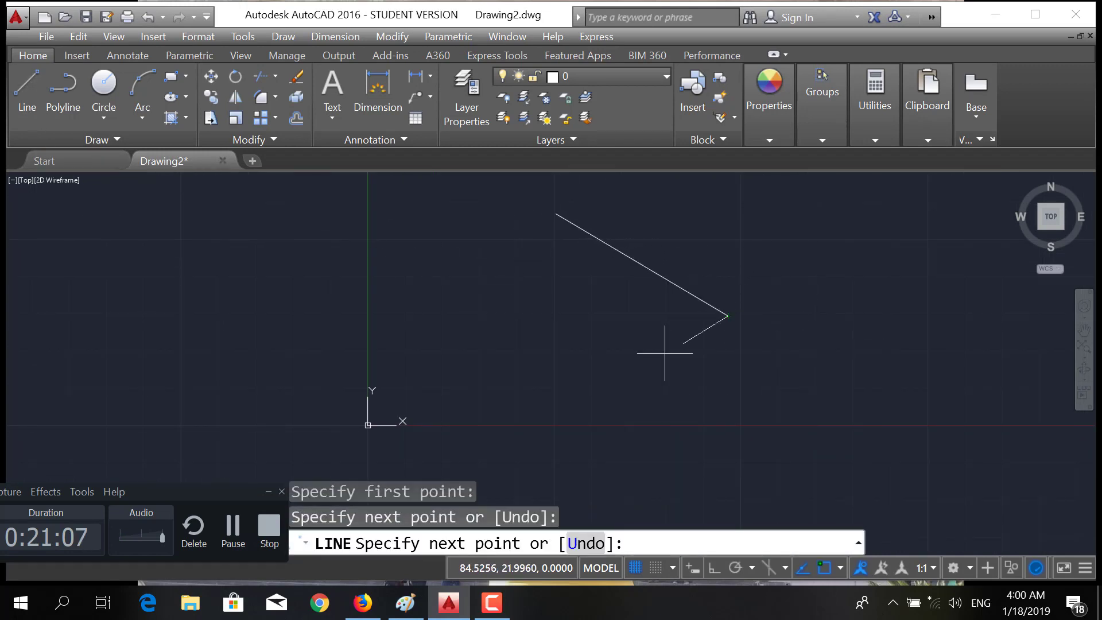
left_click(550, 448)
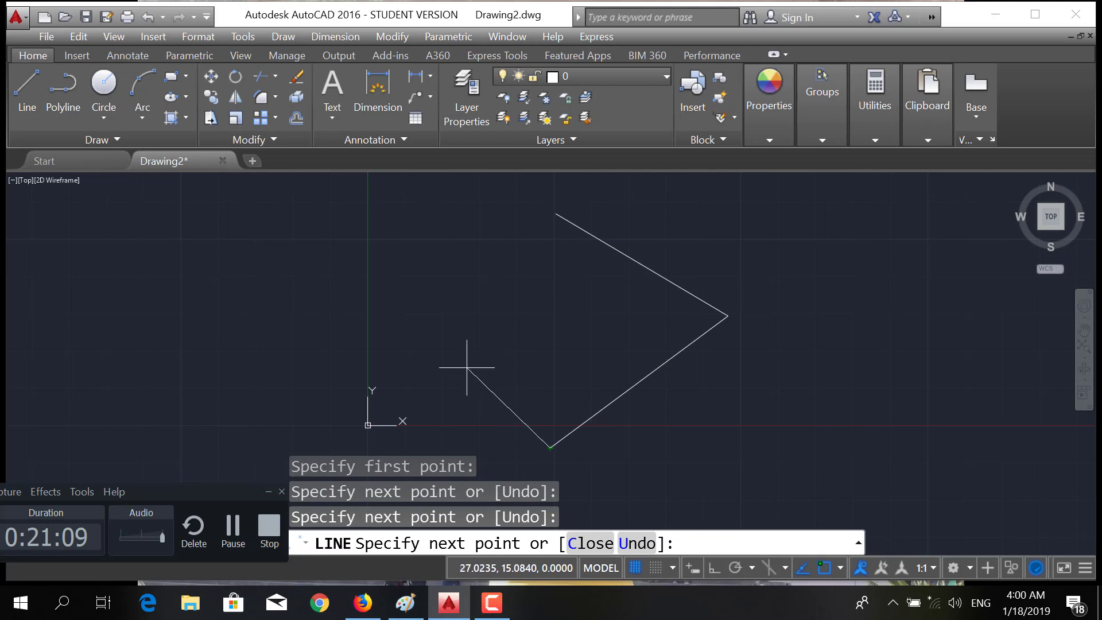
left_click(398, 344)
left_click(556, 213)
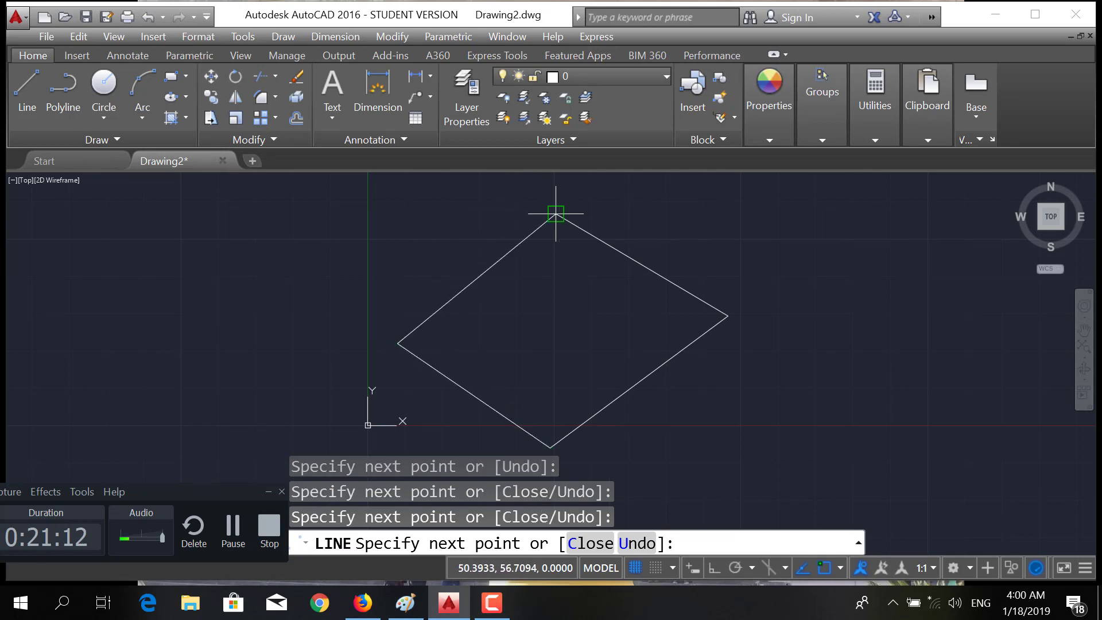
key("Escape")
key("Escape")
key("Escape")
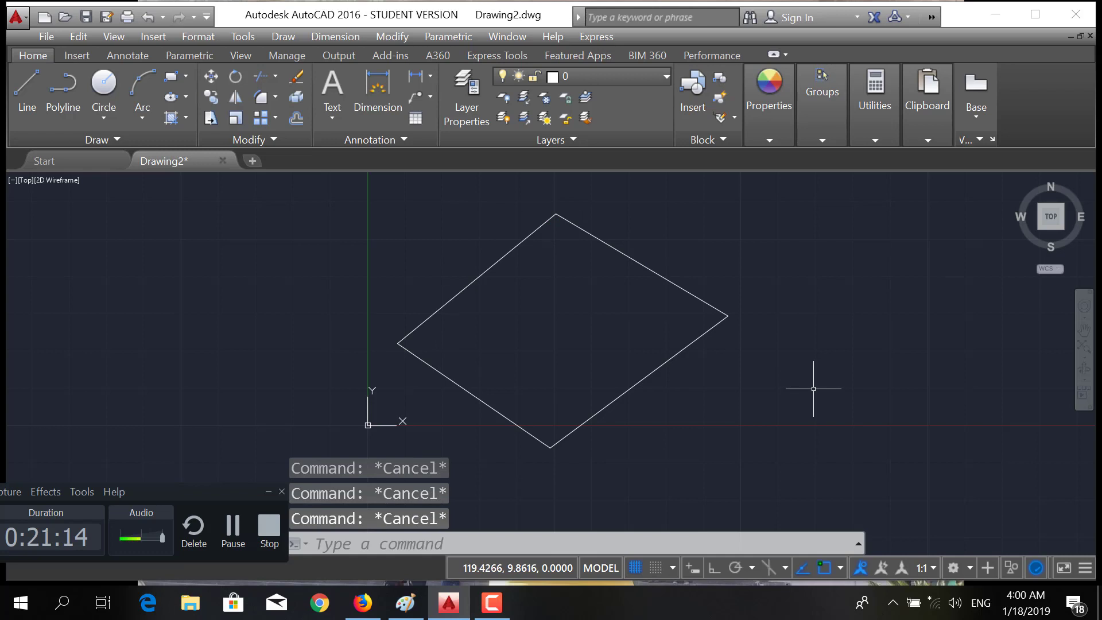
Draw a line from a free point below the diamond to its lower-right edge's midpoint, continuing through the other edge midpoints back to that midpoint.
type("L")
key("Return")
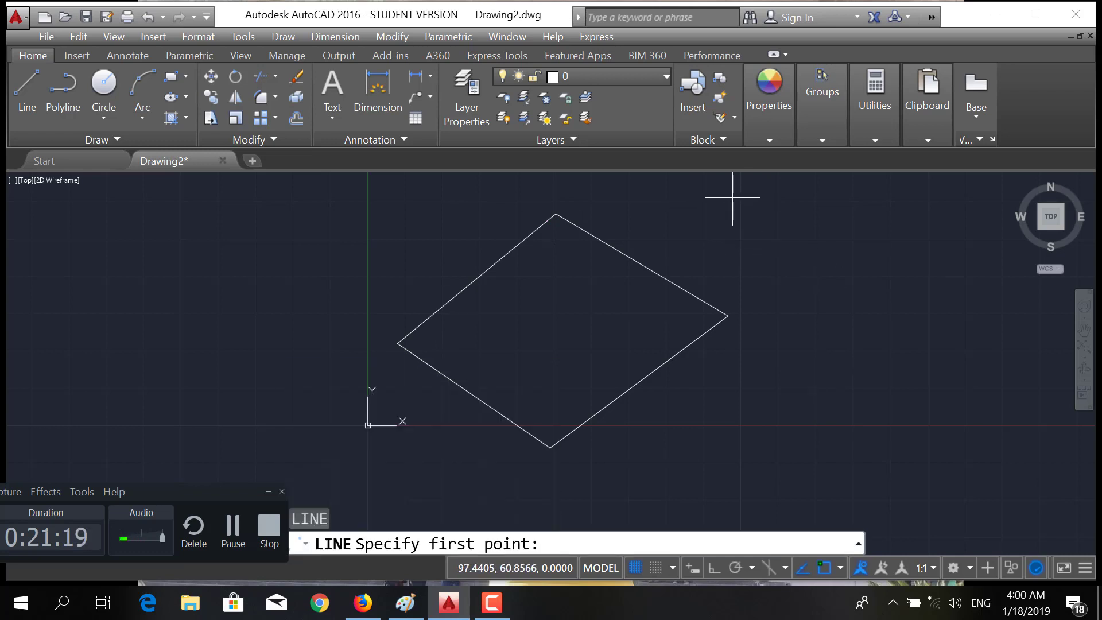
left_click(773, 481)
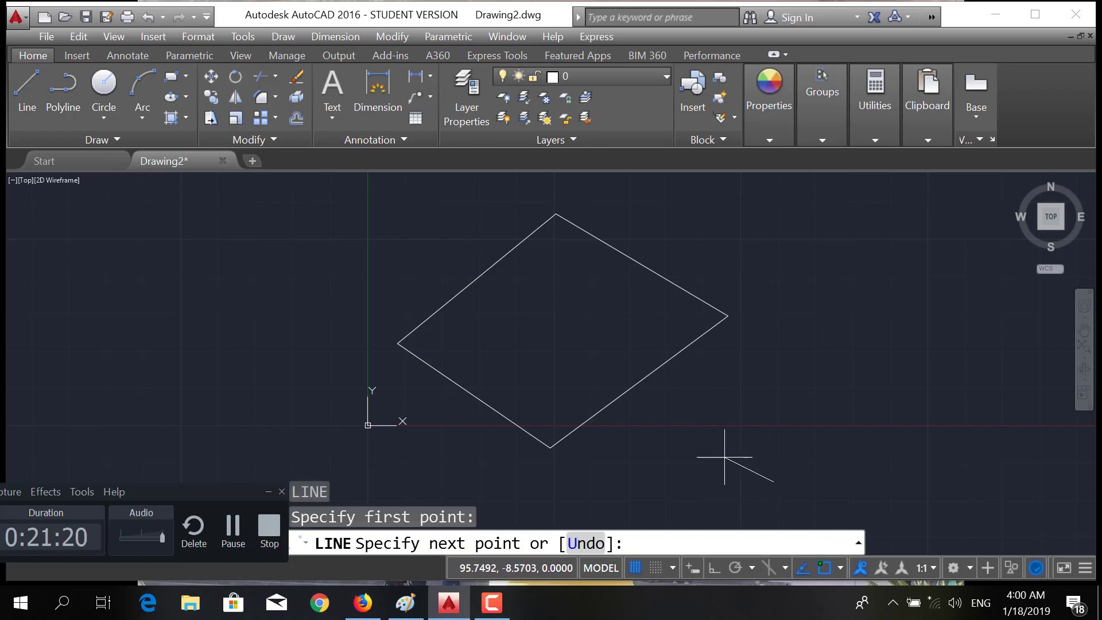
left_click(639, 382)
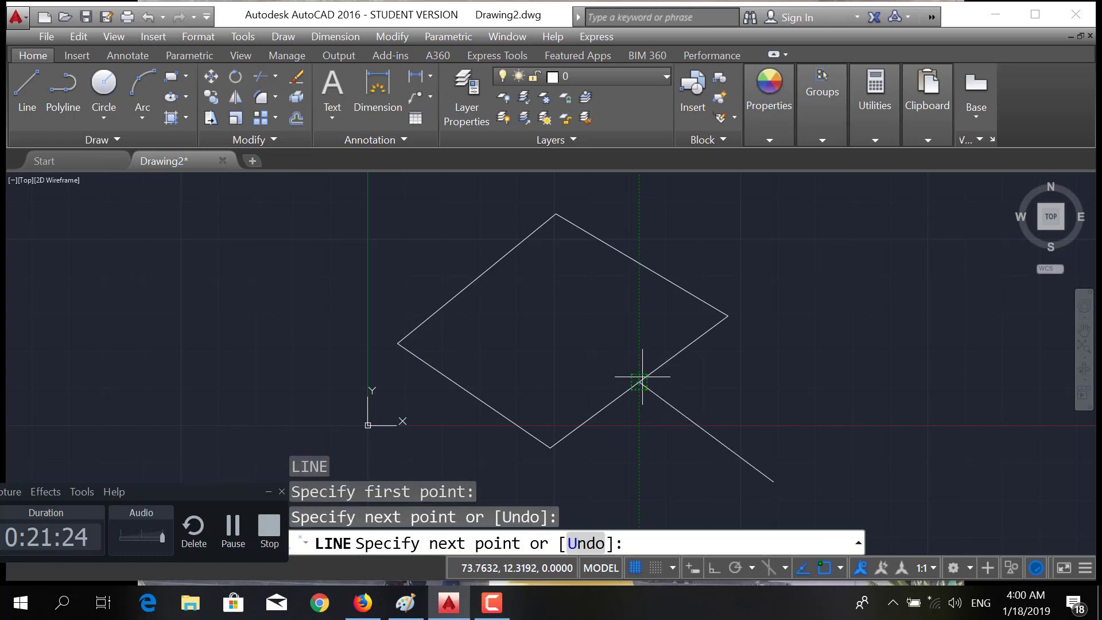
left_click(642, 266)
left_click(476, 279)
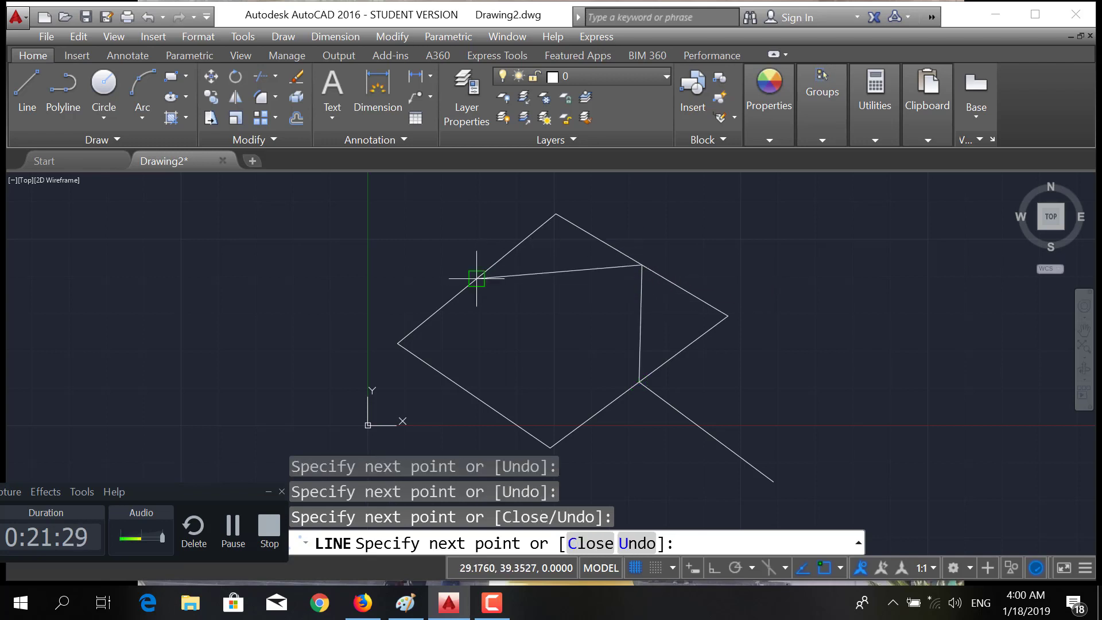
left_click(474, 395)
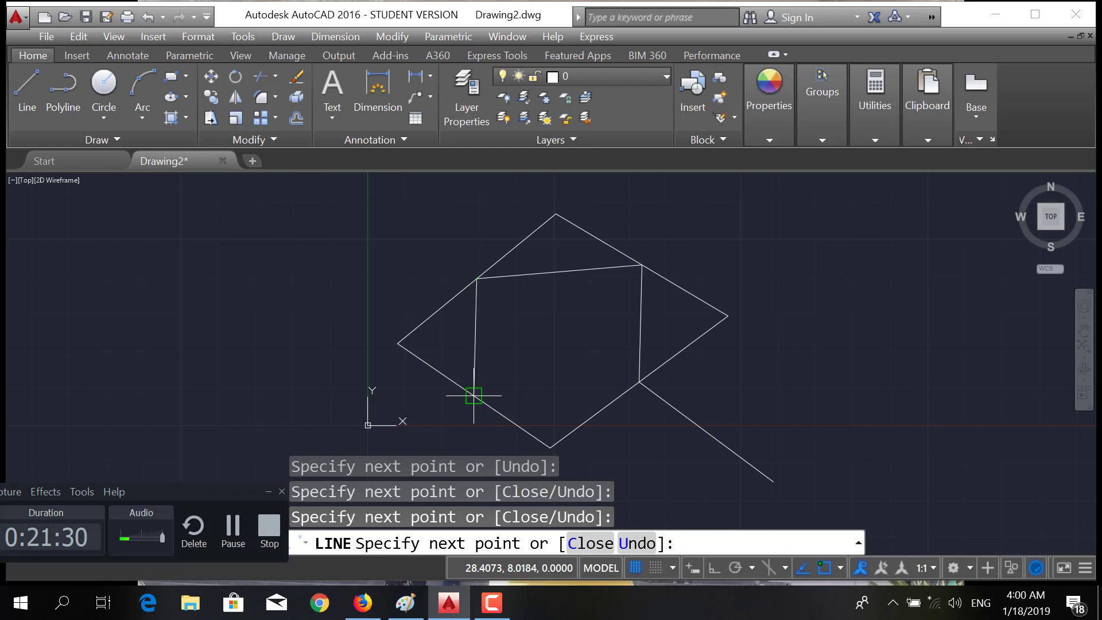
left_click(639, 382)
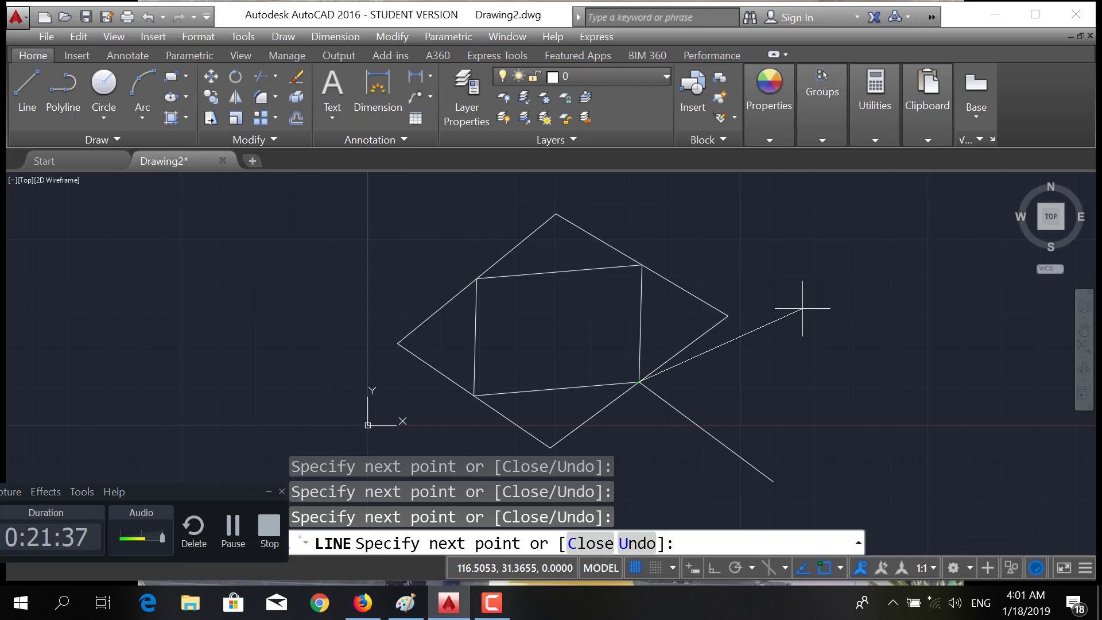
key("Return")
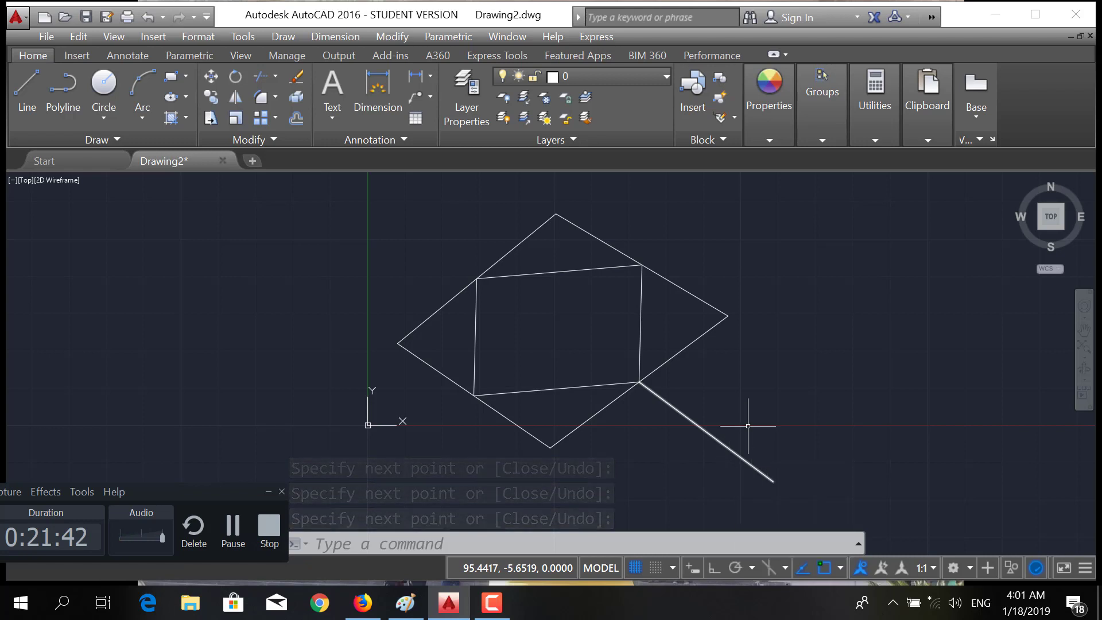
Erase the stray segment running outward from the midpoint of the diamond's lower-right edge.
type("E")
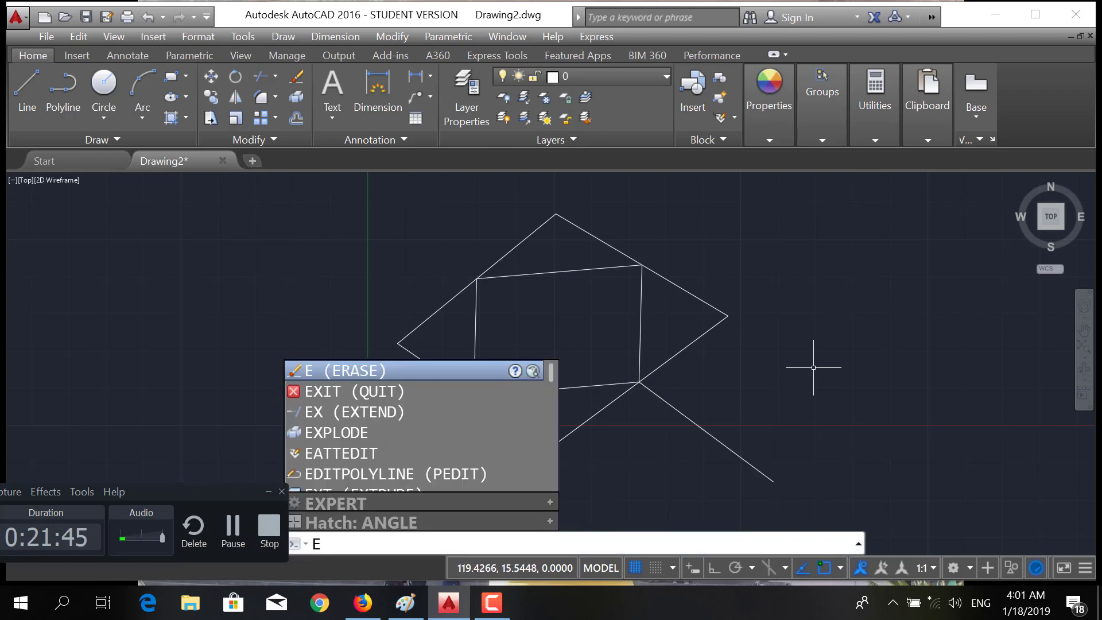
key("Return")
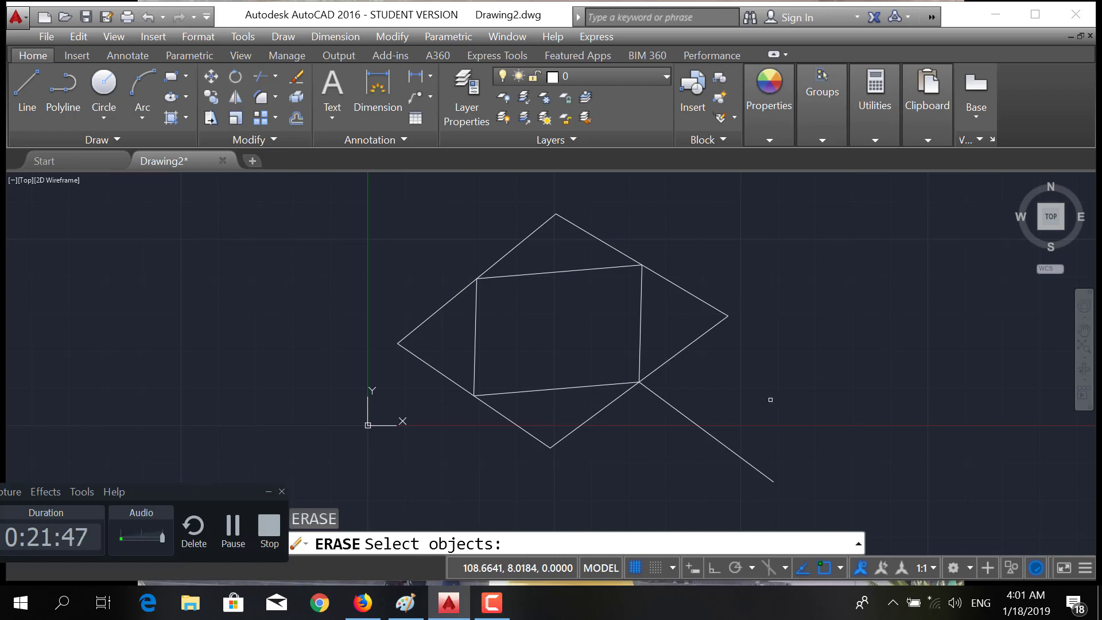
left_click(733, 452)
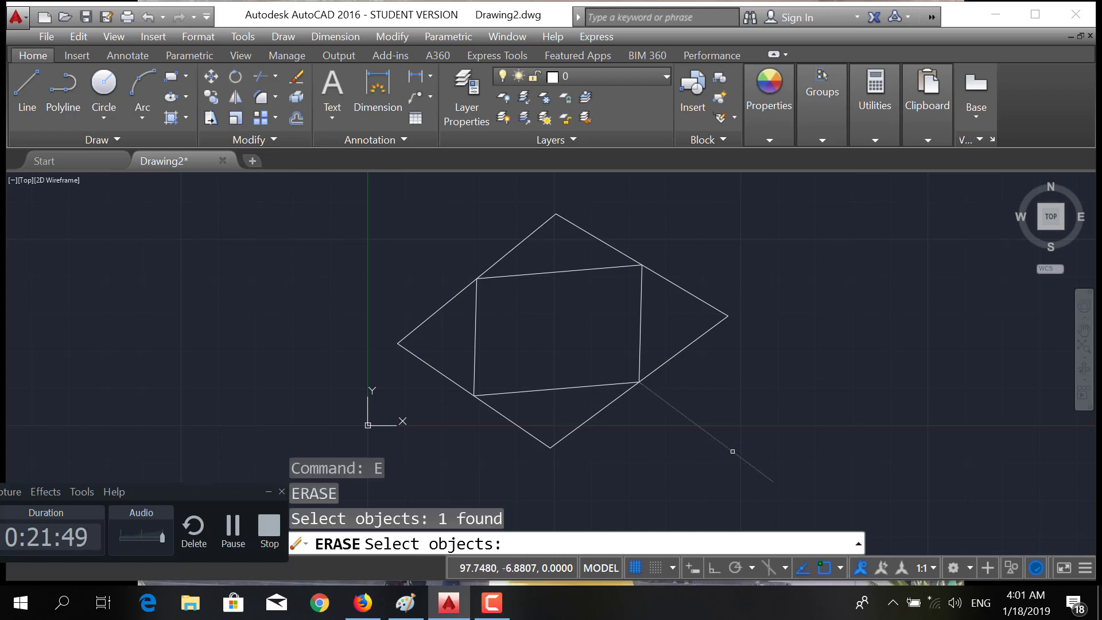
key("Return")
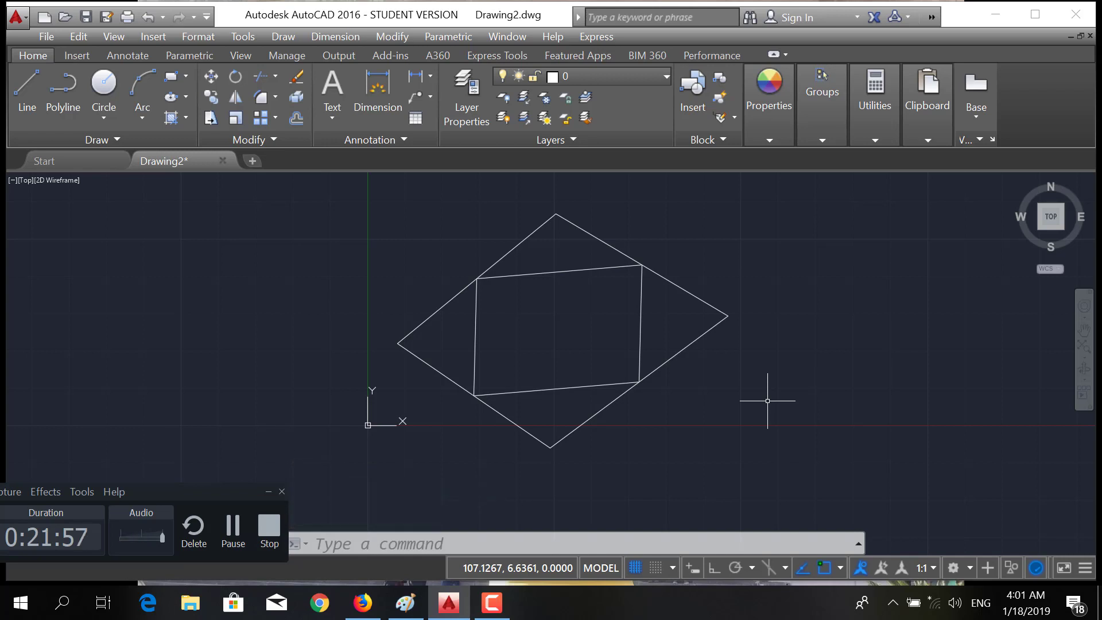
Draw a line from a free point outside the diamond to its right vertex and across to its left vertex.
type("l")
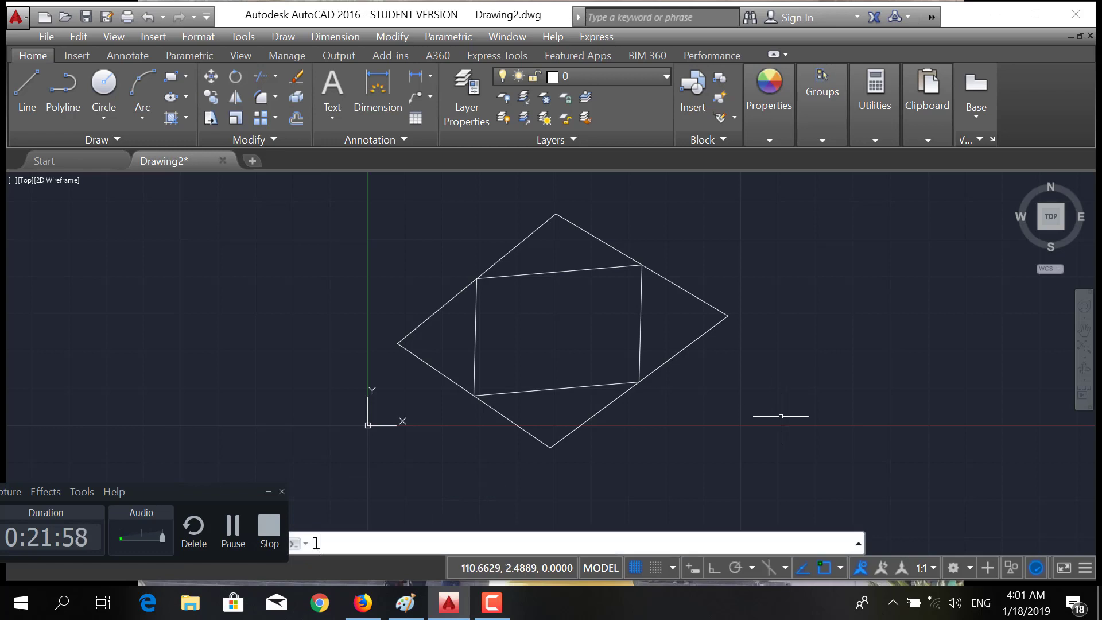
key("Return")
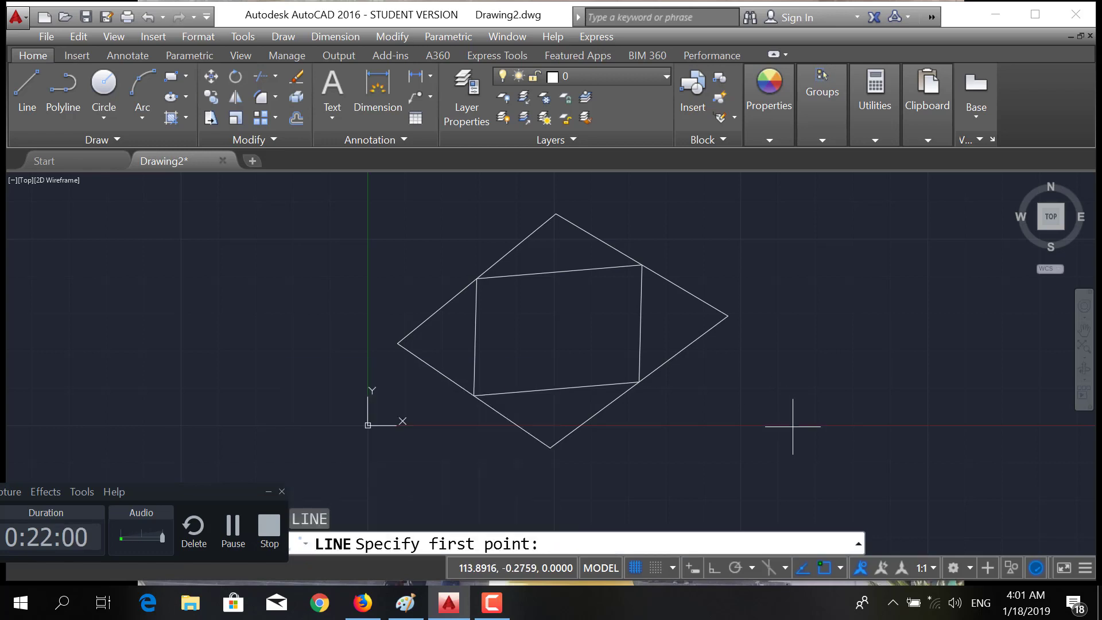
left_click(884, 360)
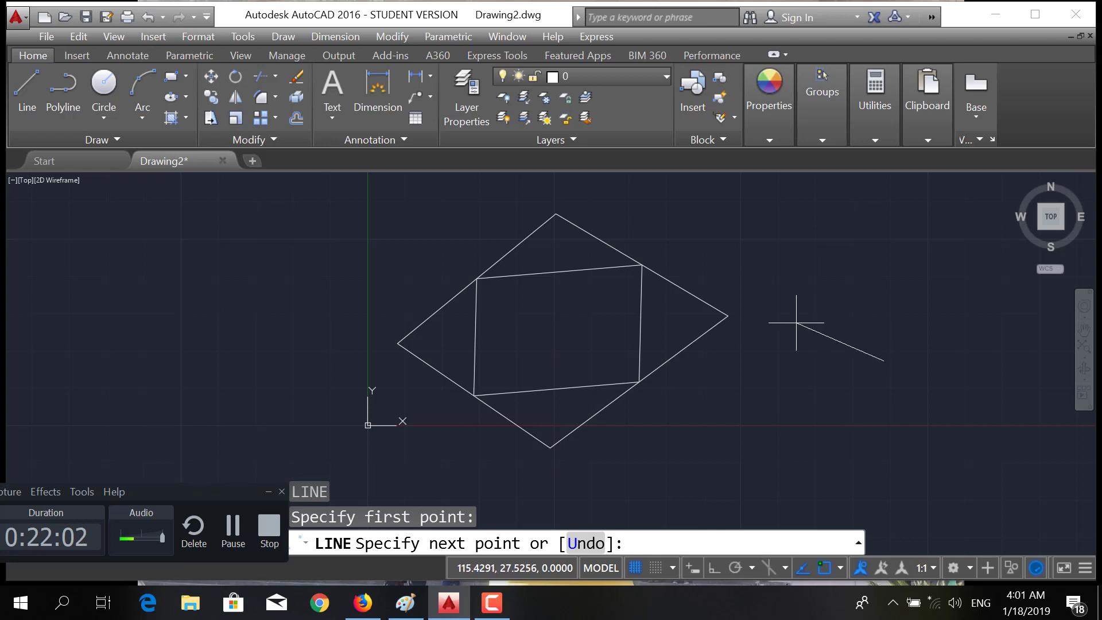
left_click(728, 316)
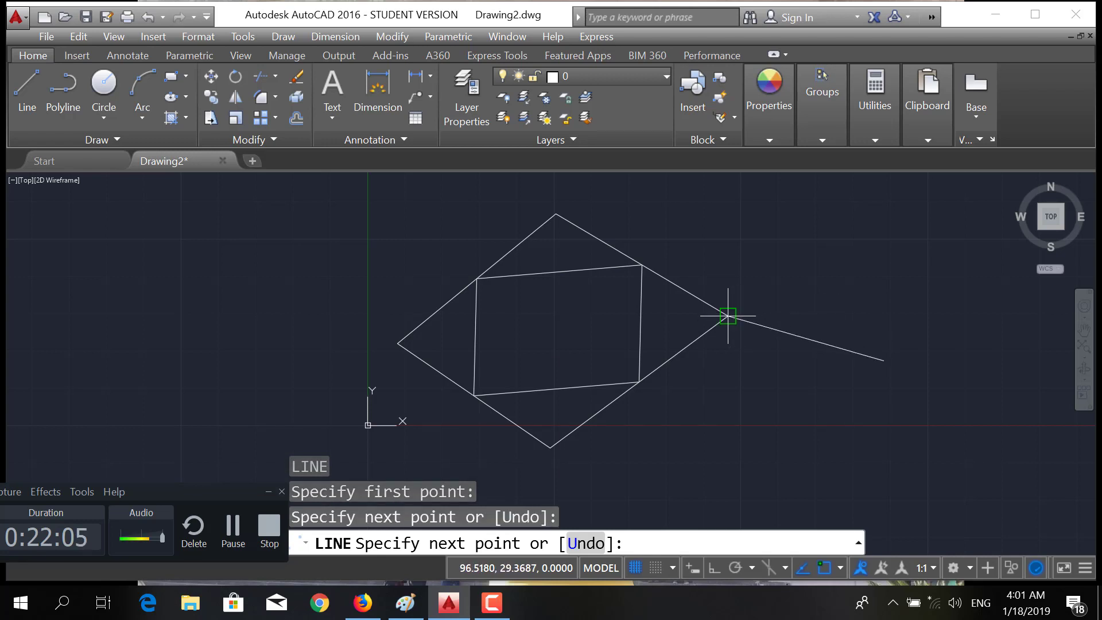
left_click(398, 344)
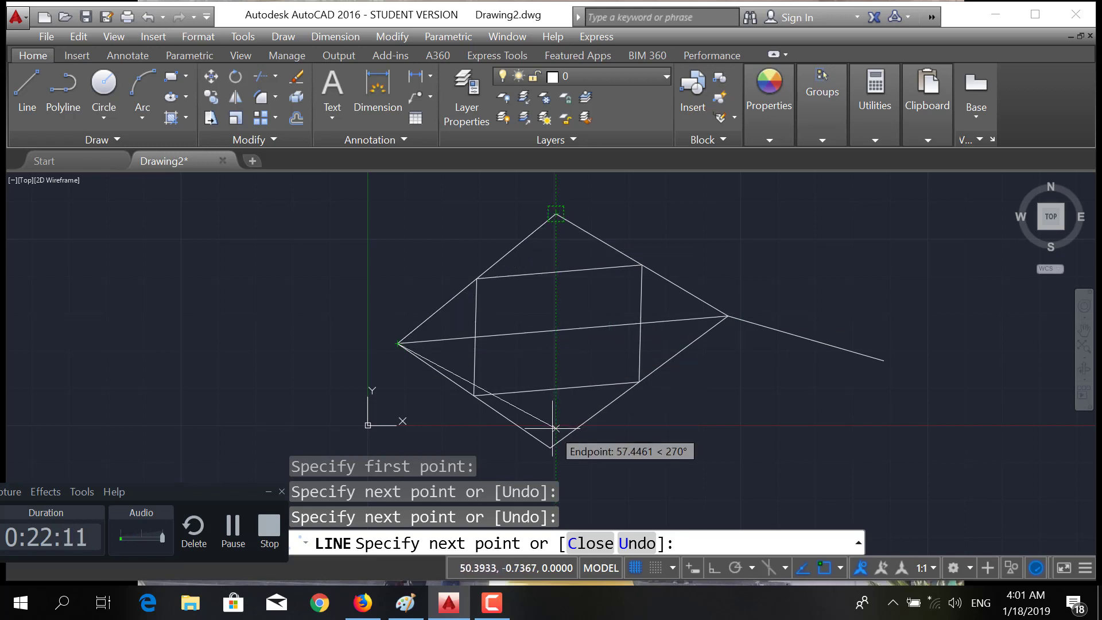
key("Escape")
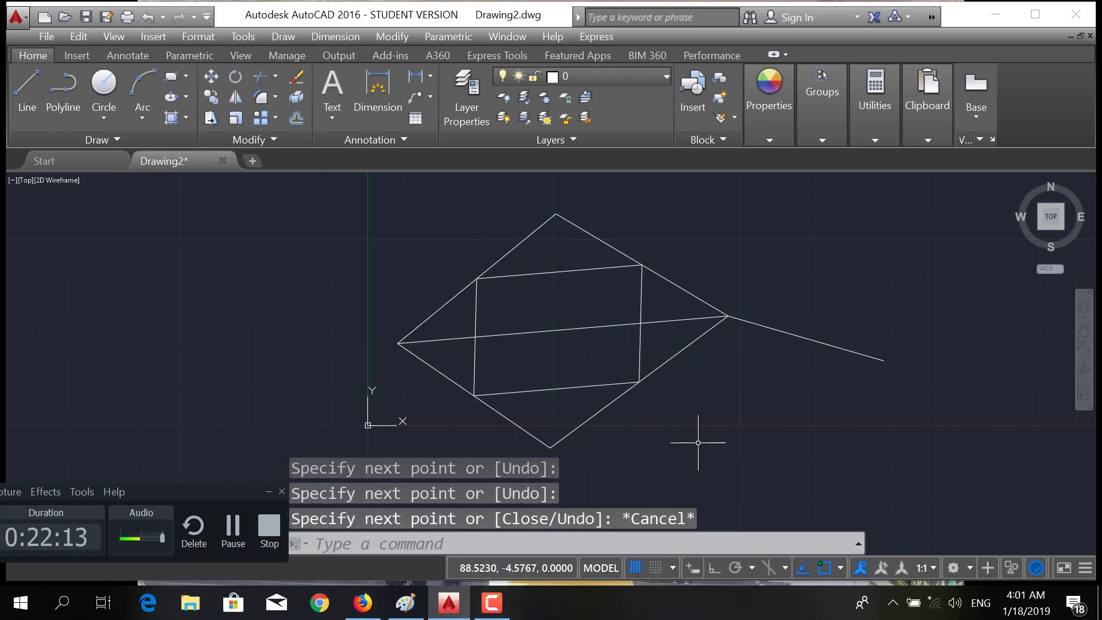
Draw a line from the diamond's top vertex to its bottom vertex.
type("l")
key("Return")
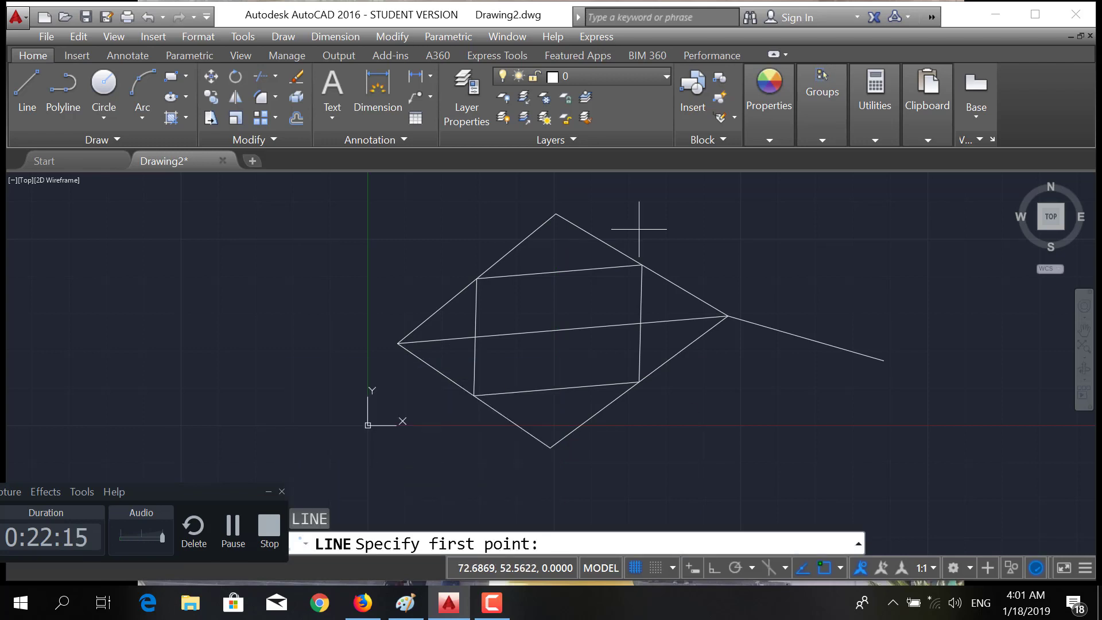
left_click(557, 215)
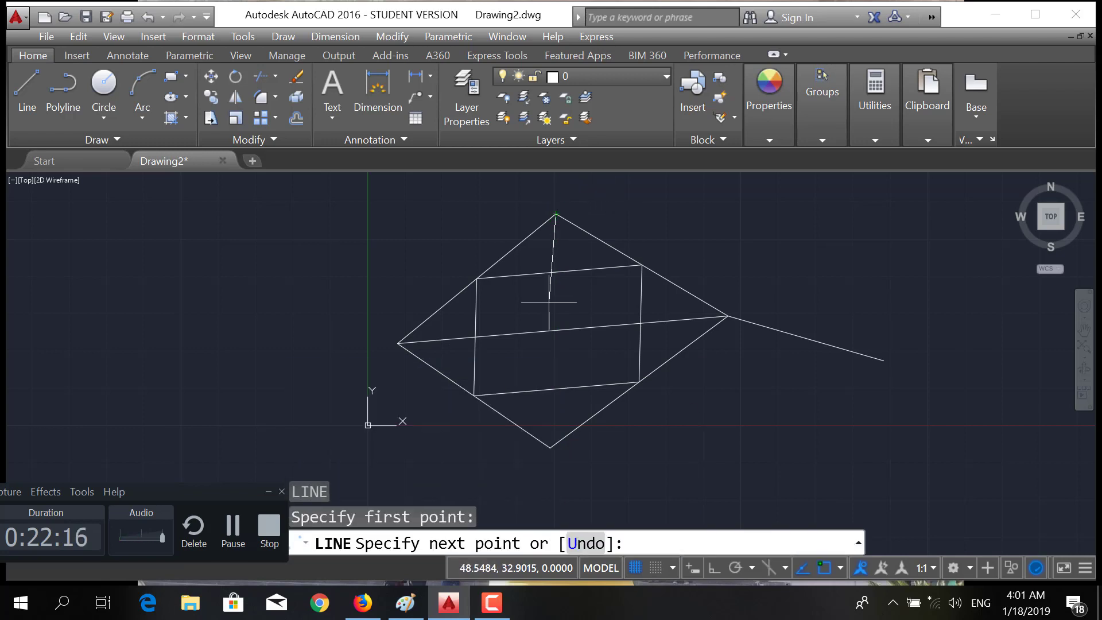
left_click(550, 447)
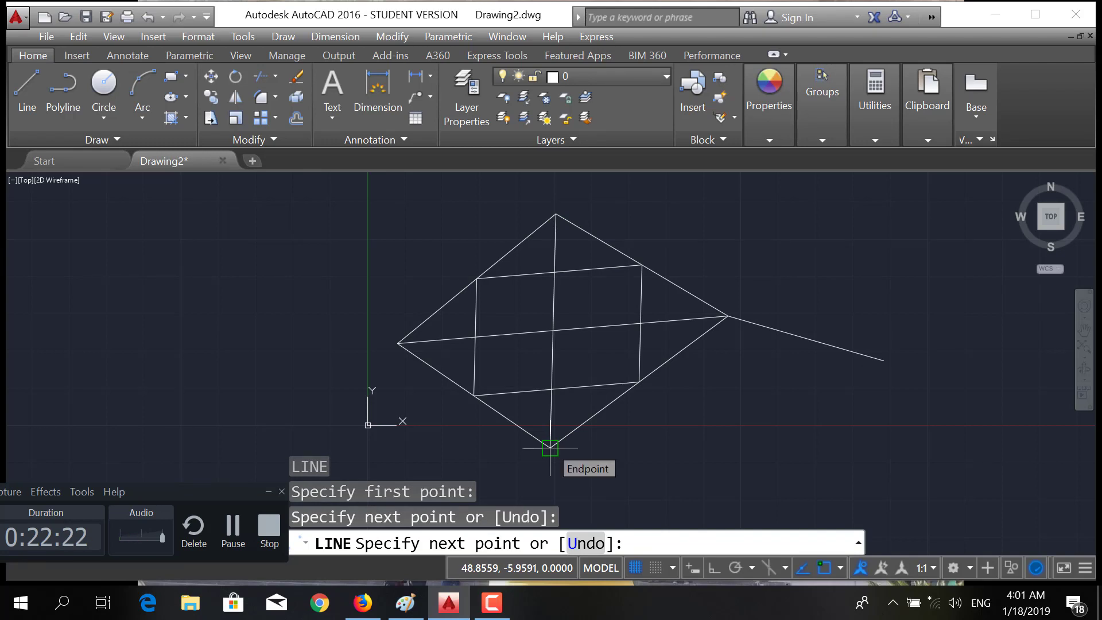
key("Return")
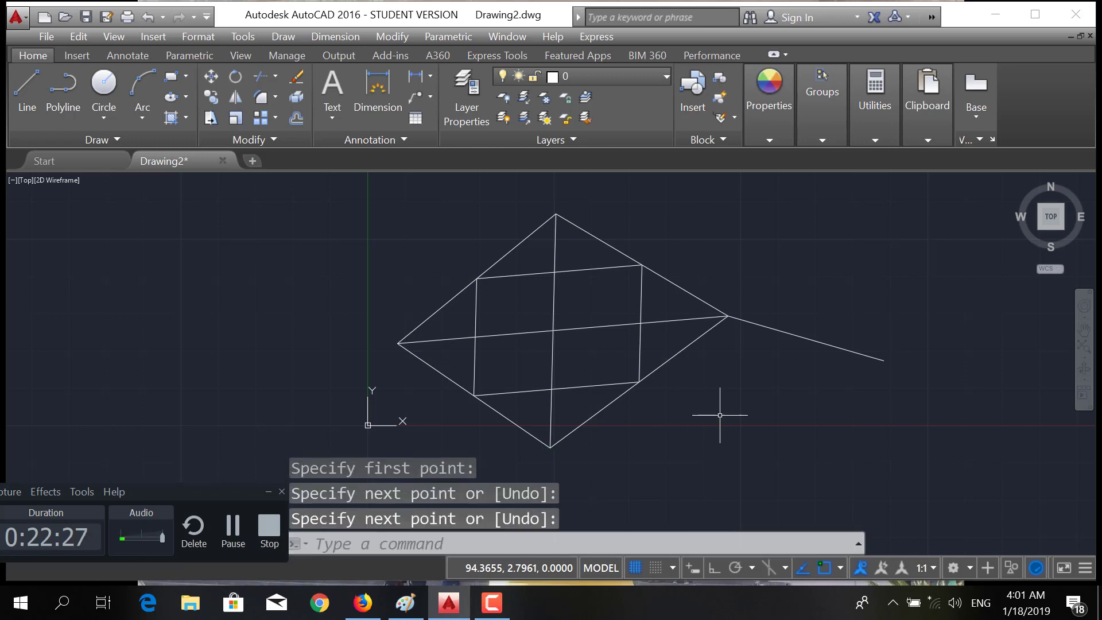
Erase the stray segment running outward from the diamond's right vertex.
type("E")
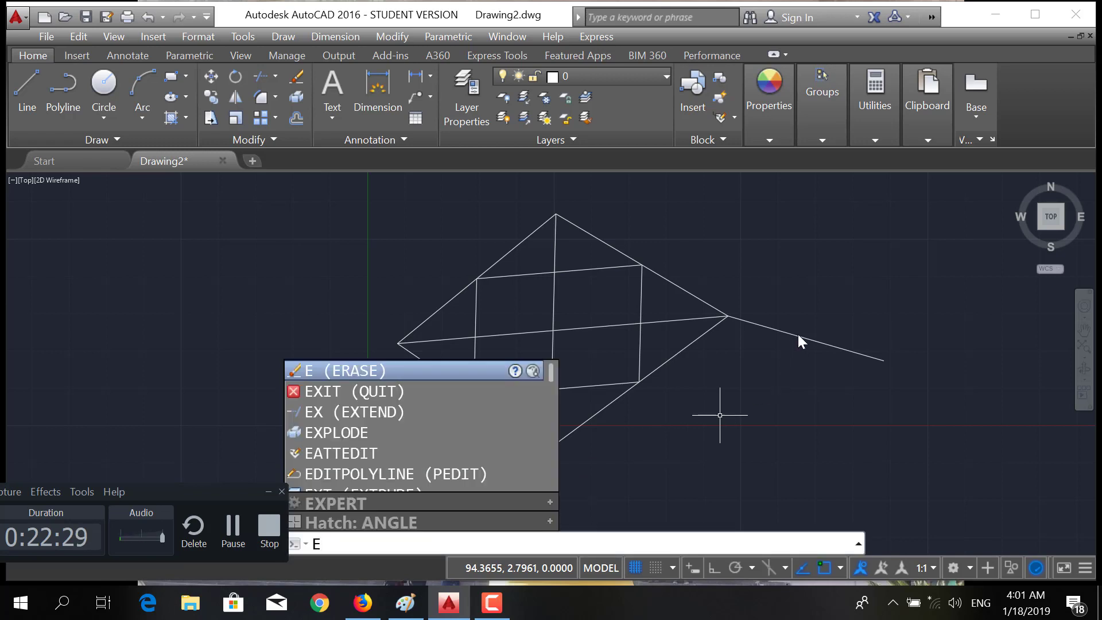
key("Return")
left_click(796, 336)
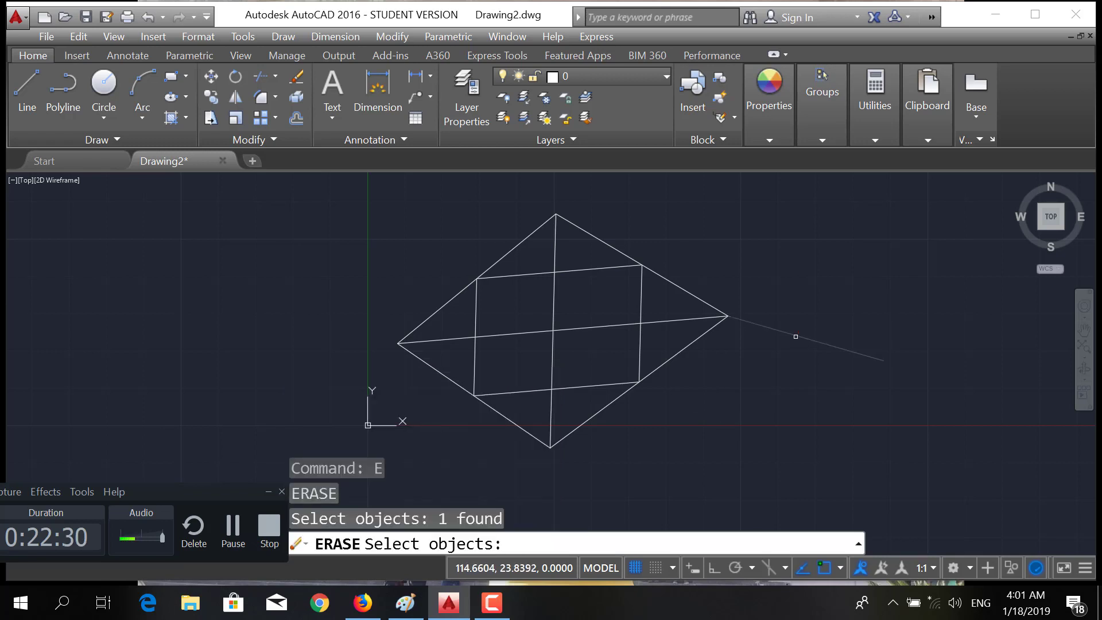
key("Return")
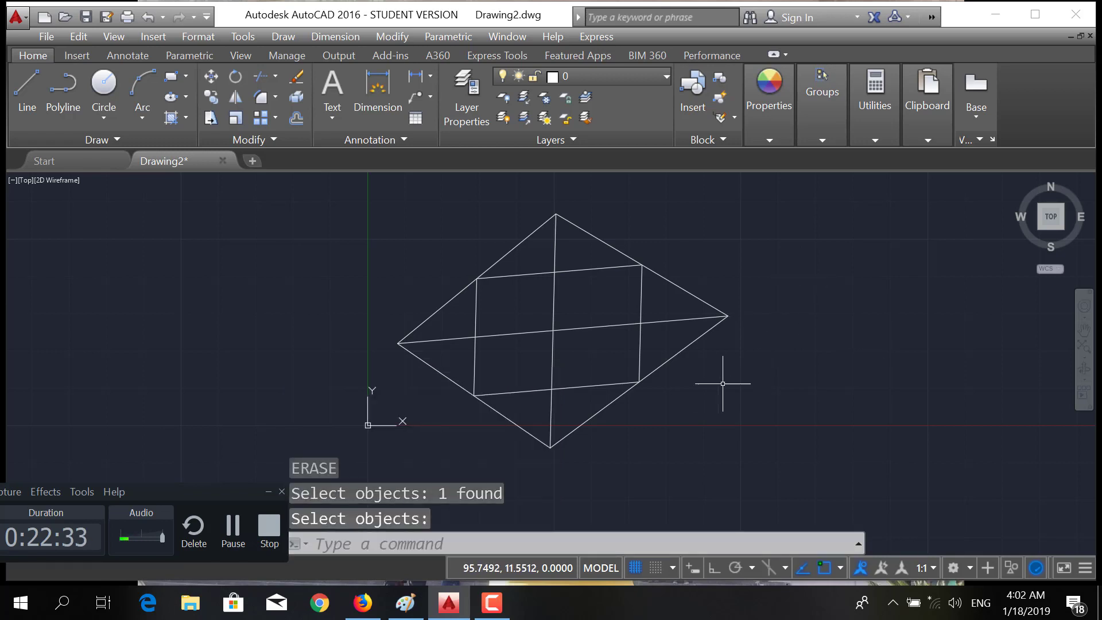
scroll(698, 399, "down", 2)
middle_click_drag(699, 398, 825, 397)
scroll(765, 396, "up", 4)
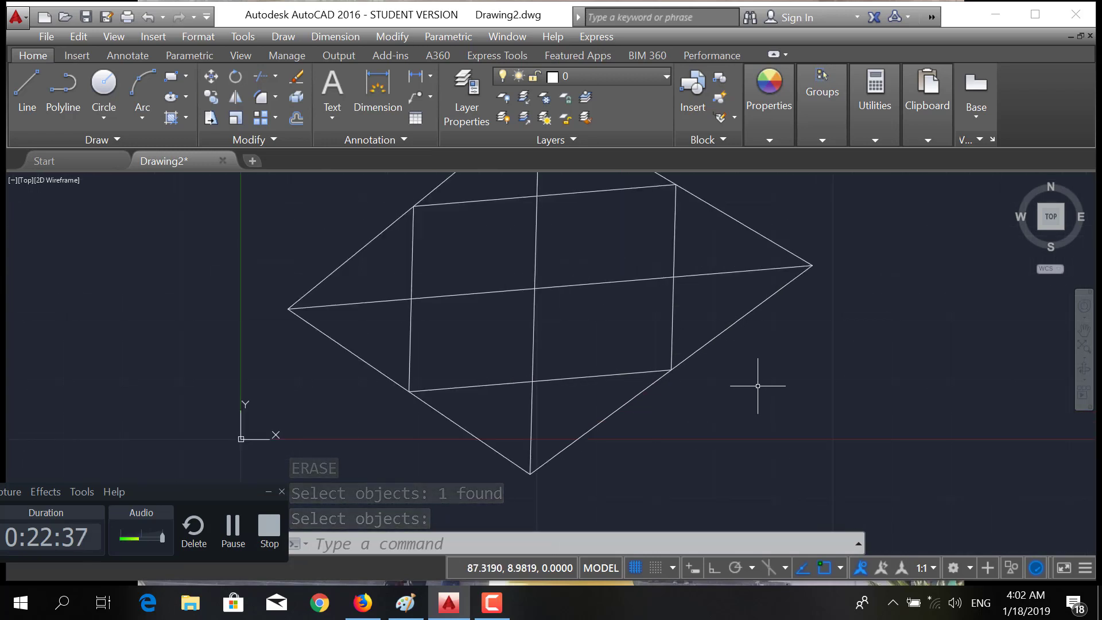
scroll(755, 385, "down", 2)
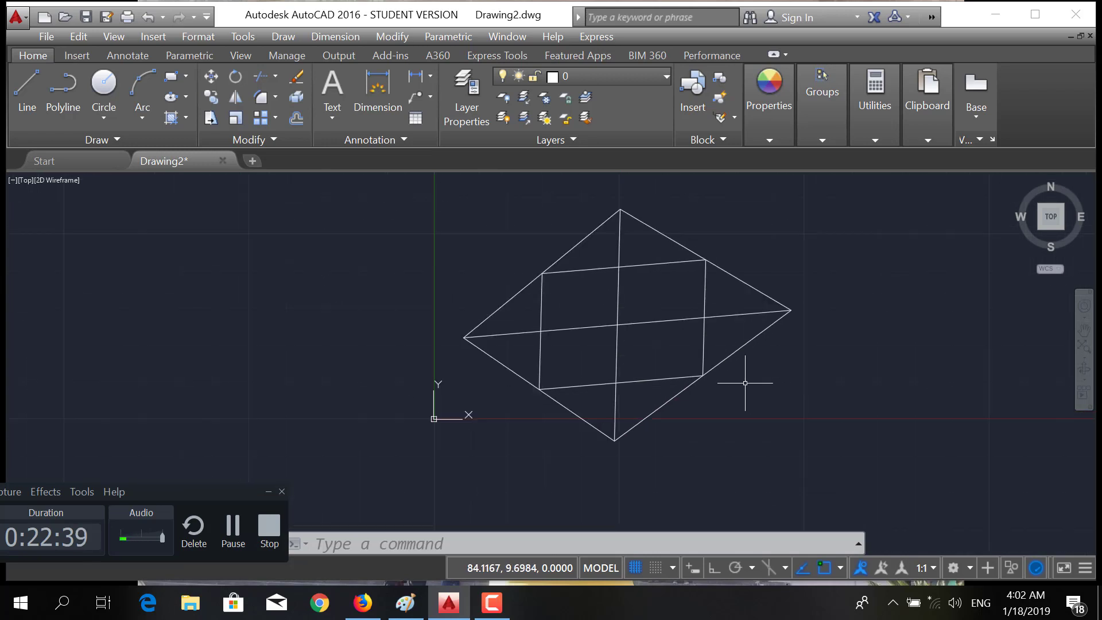
middle_click_drag(742, 376, 765, 390)
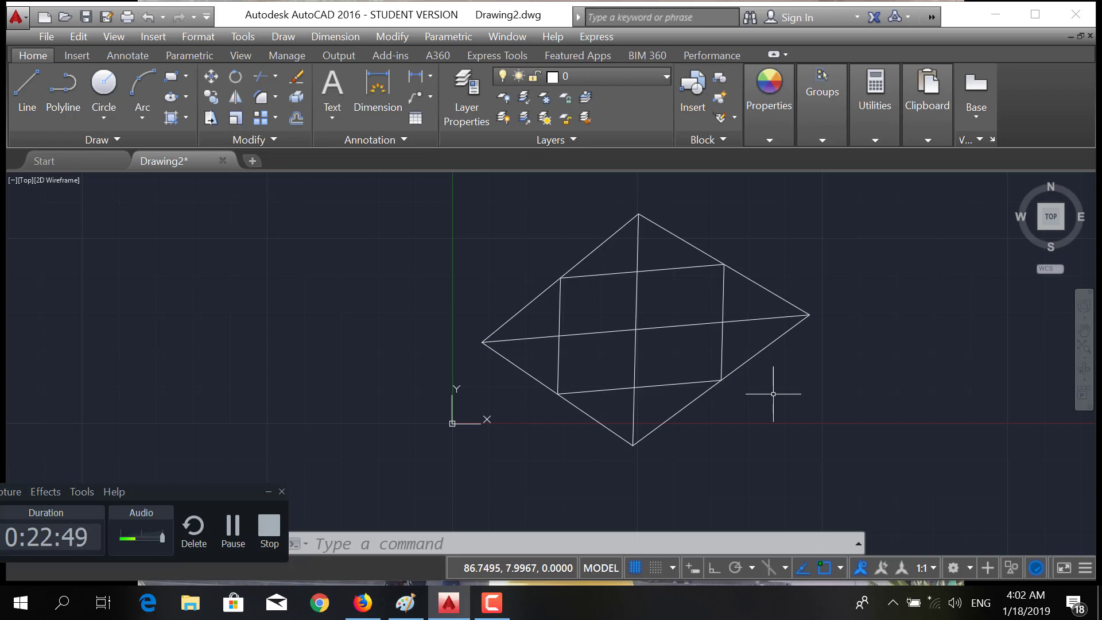
left_click(840, 568)
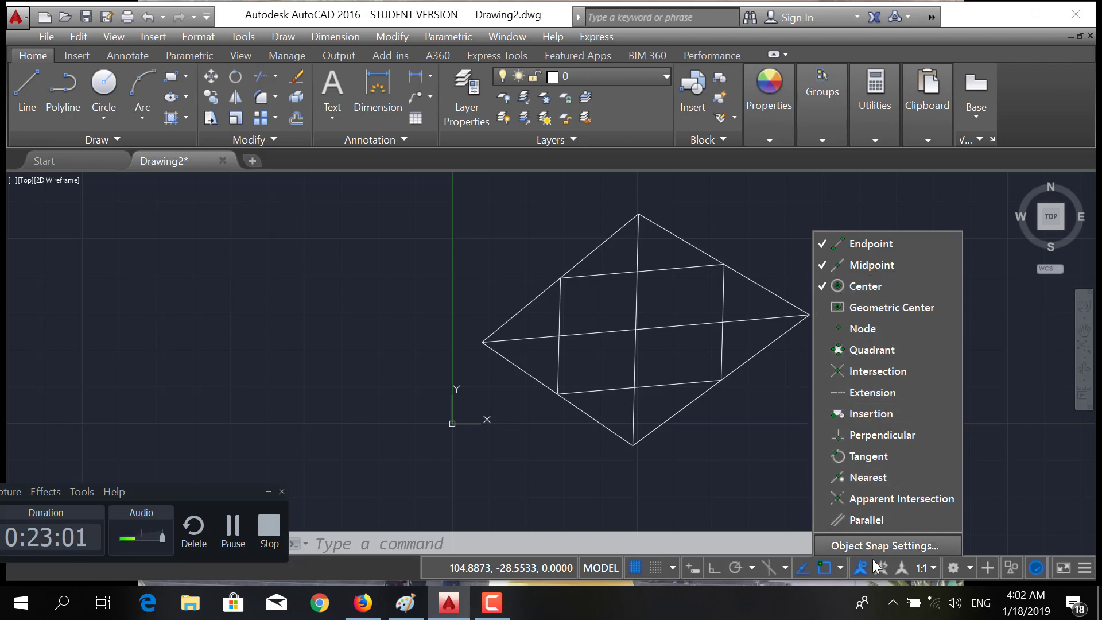
left_click(841, 568)
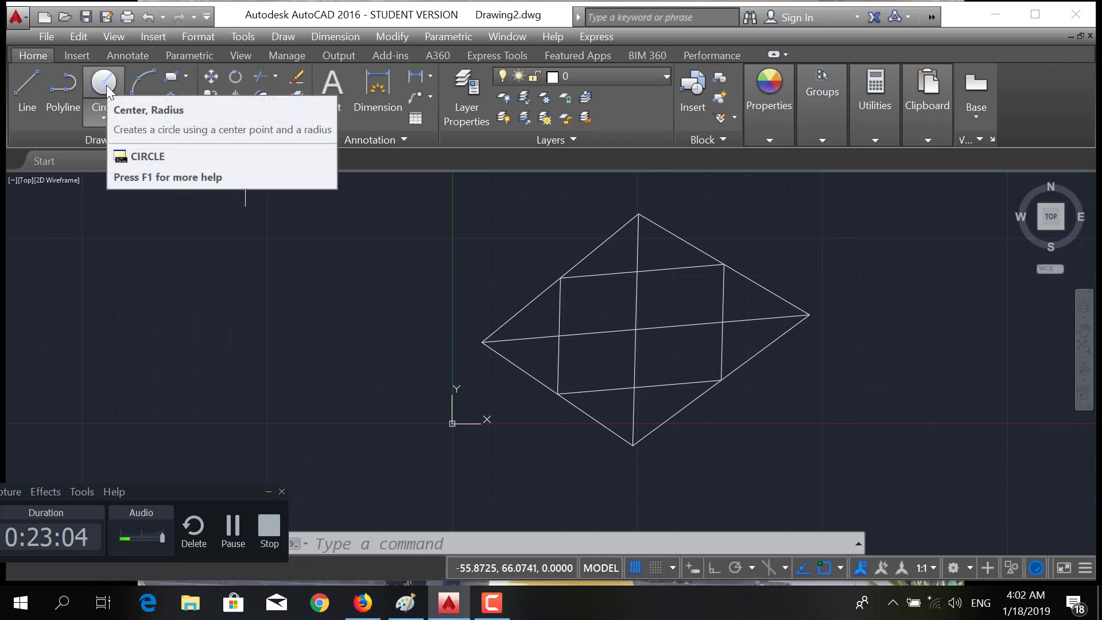
Draw a freehand circle to the lower right of the diamond, centred near 97,-5.6.
left_click(521, 548)
type("C")
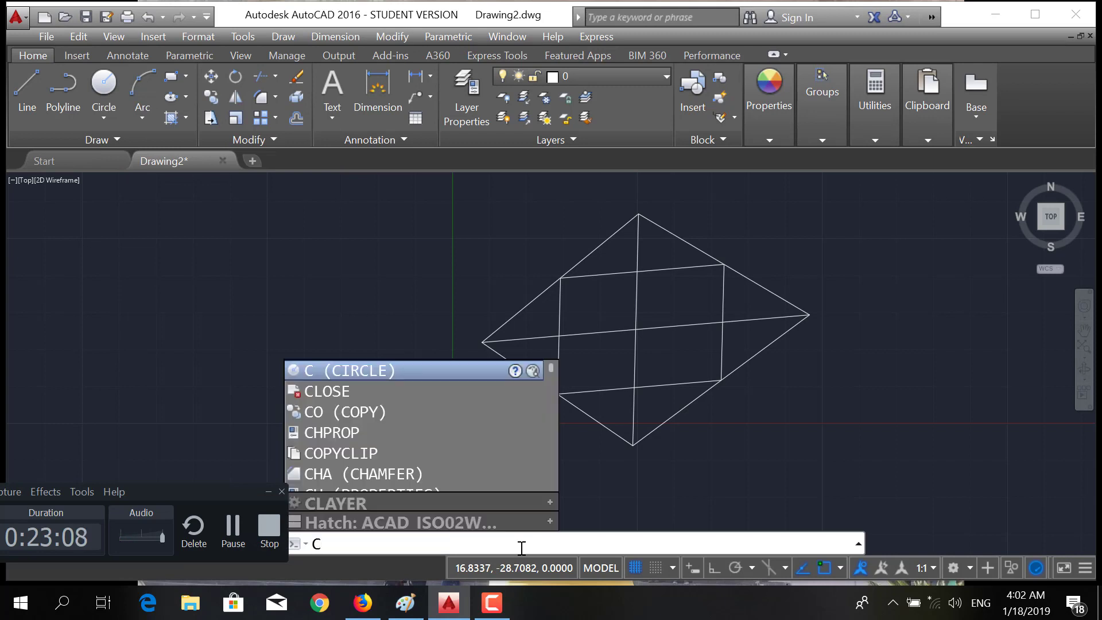
key("Return")
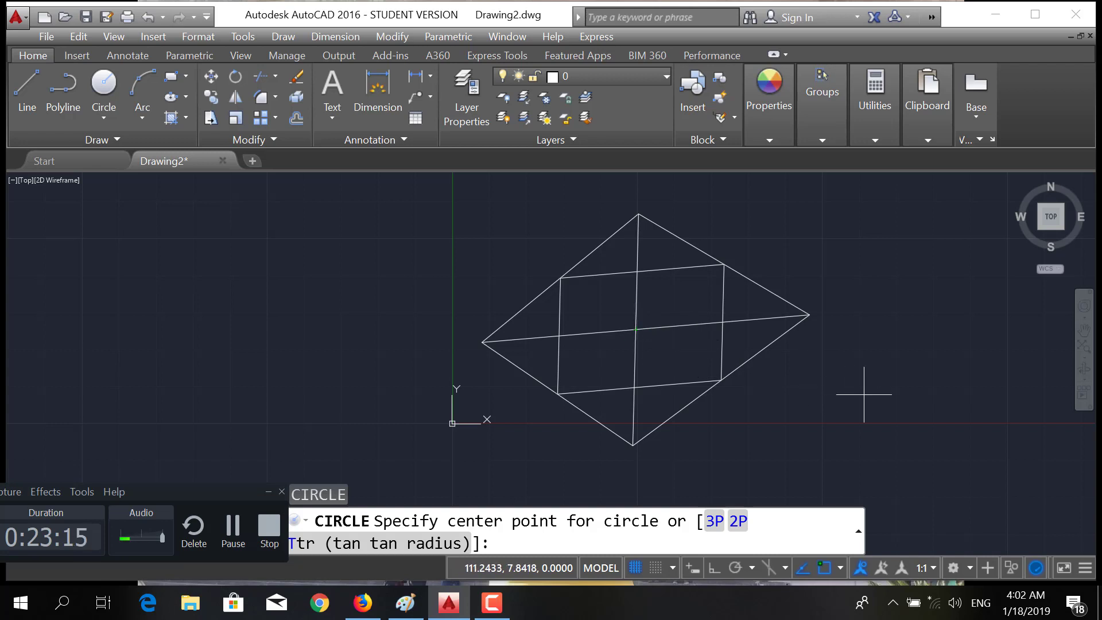
left_click(811, 445)
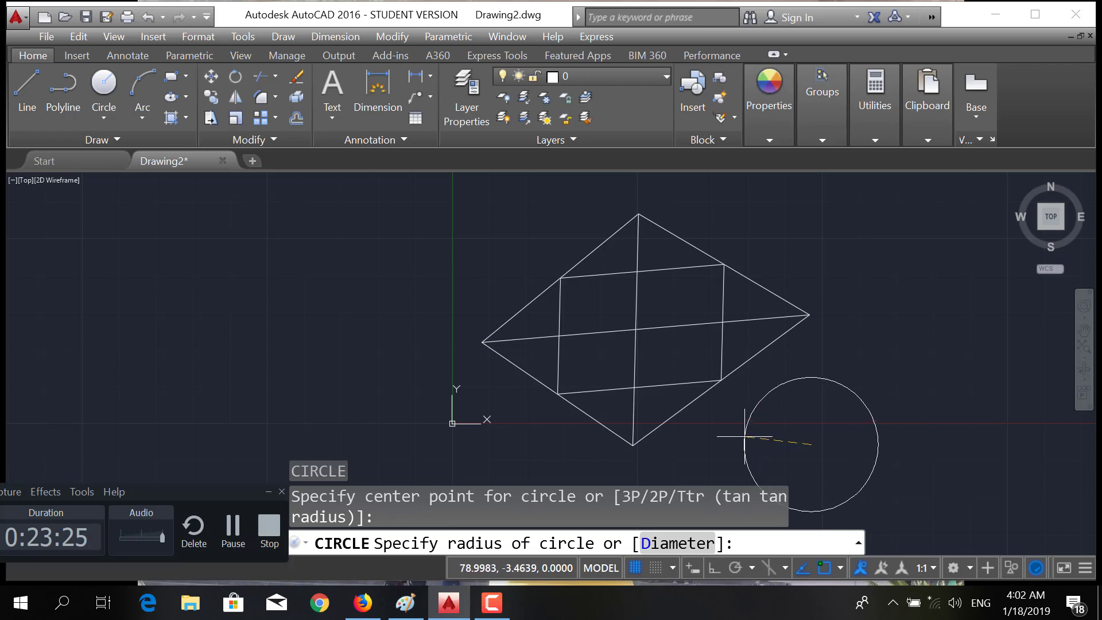
left_click(745, 436)
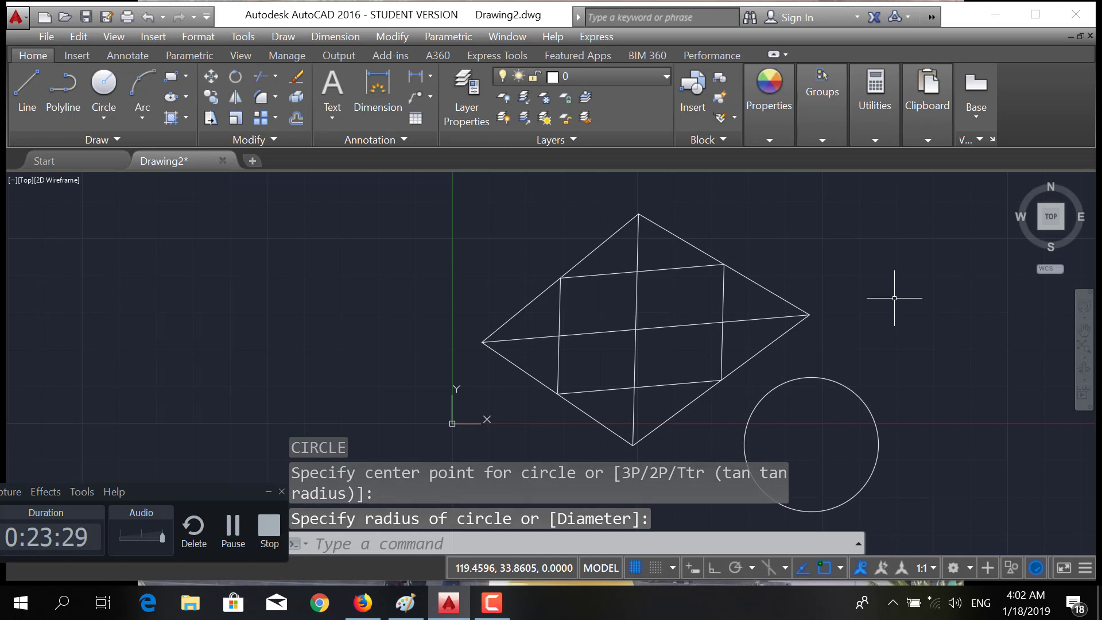
key("Escape")
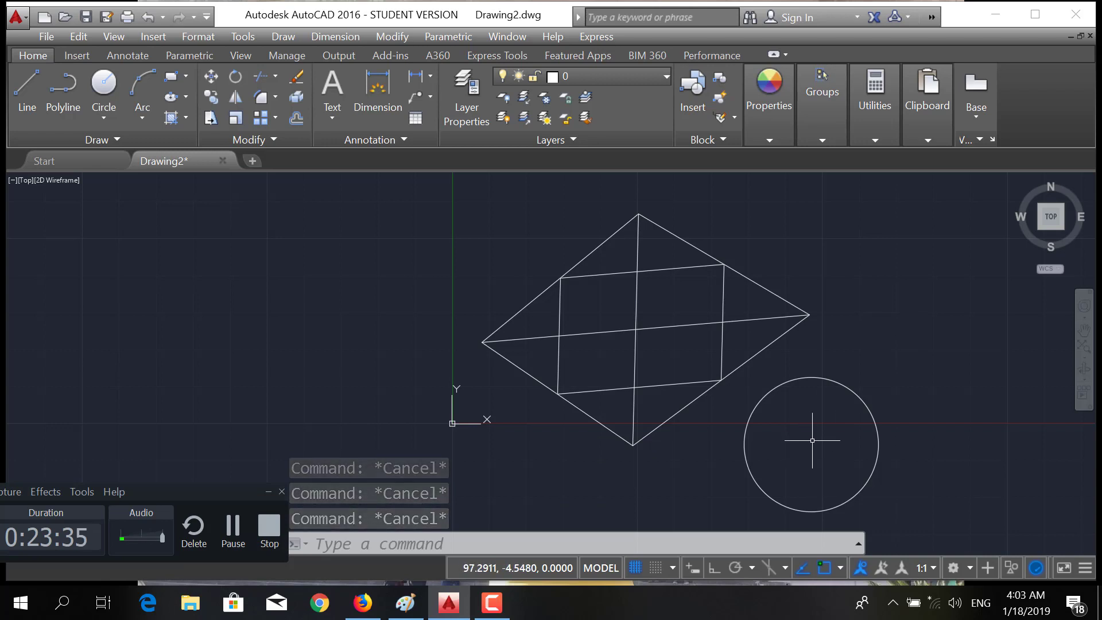
Draw a line from a free point to the upper right of the circle to the circle's center.
left_click(841, 568)
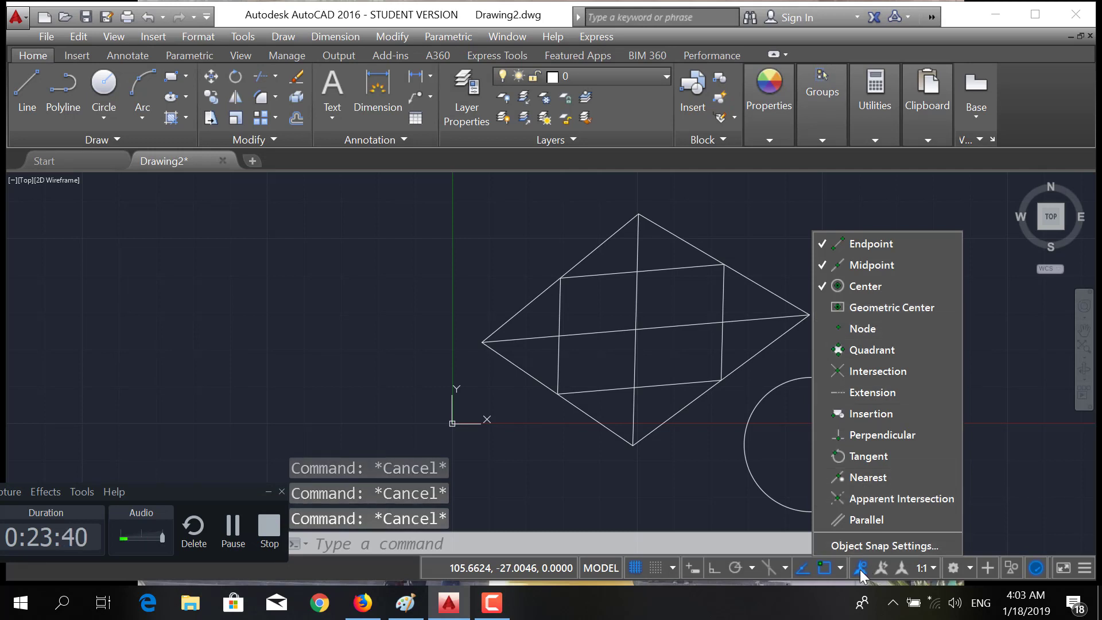
left_click(840, 571)
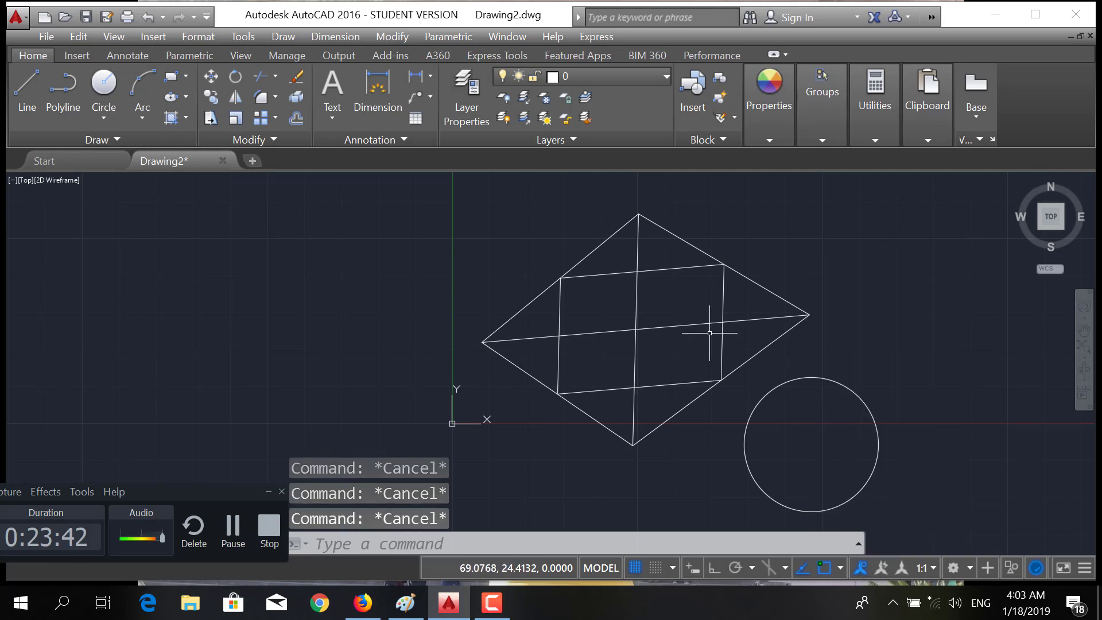
type("l")
key("Return")
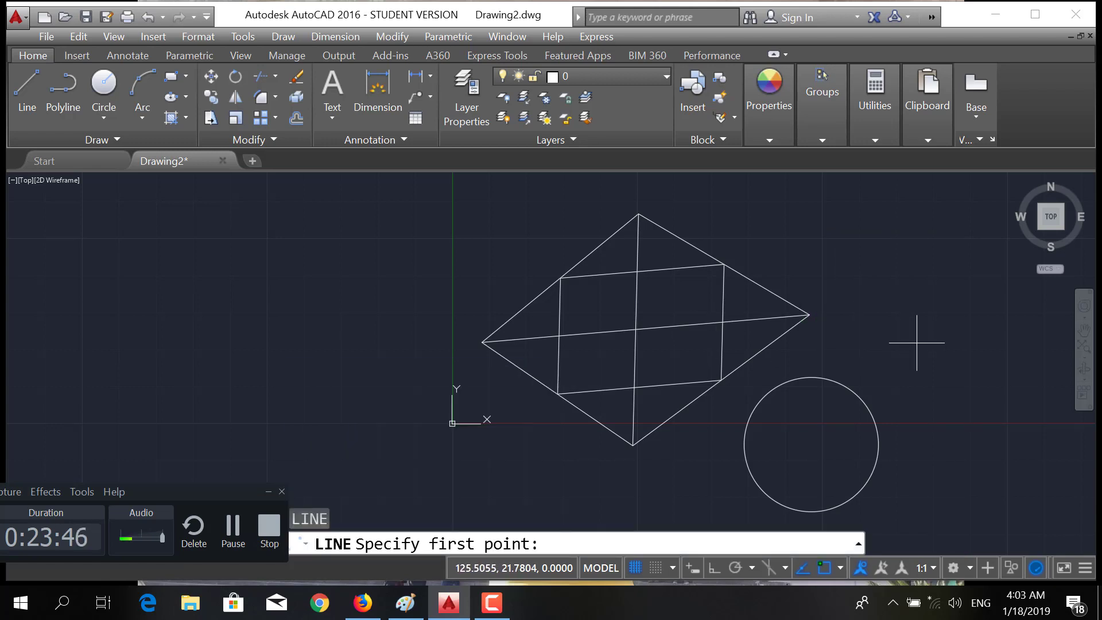
mouse_move(917, 397)
middle_mouse_down()
mouse_move(683, 308)
mouse_move(711, 285)
mouse_move(724, 290)
middle_mouse_up()
scroll(696, 317, "up", 2)
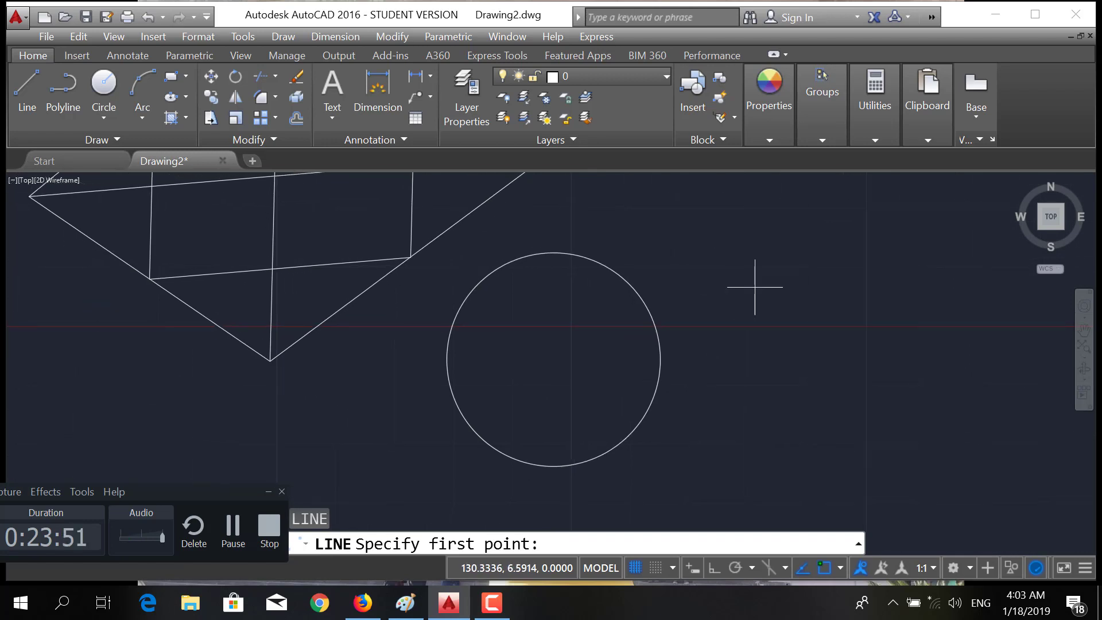
left_click(821, 244)
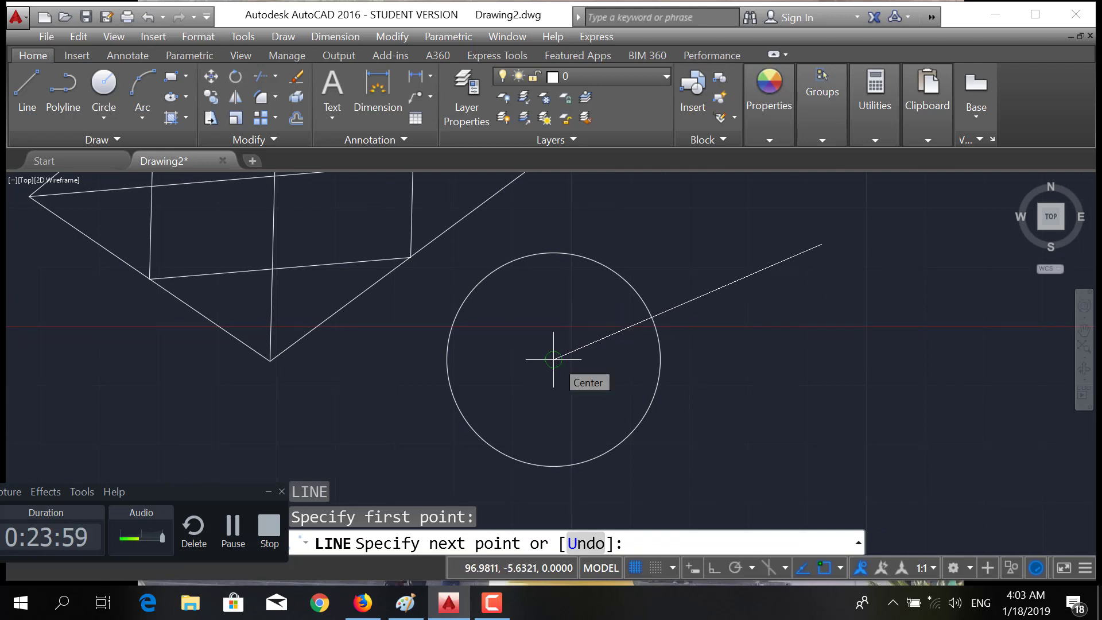
left_click(554, 360)
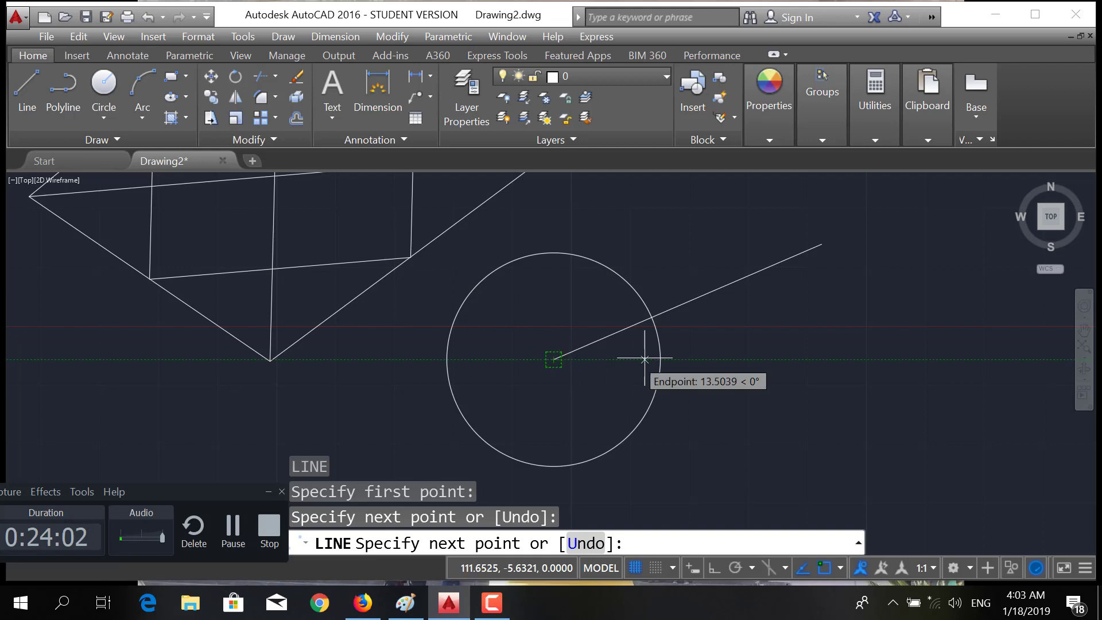
key("Return")
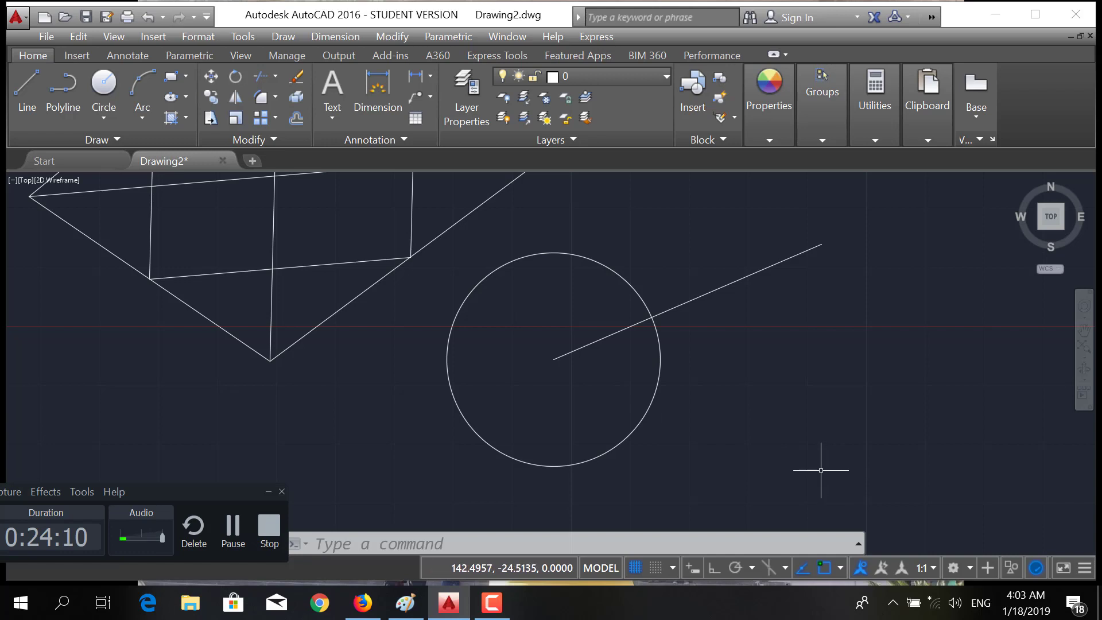
Draw a line from a free point near 142,-24 up to the outer endpoint of the line leaving the circle's center.
type("l")
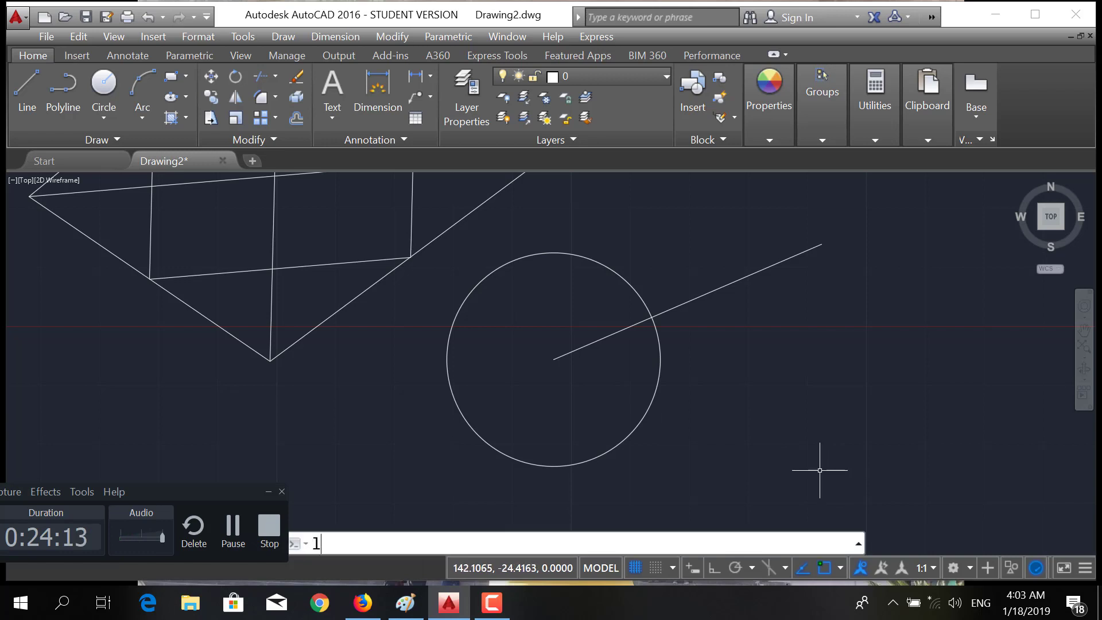
key("Return")
left_click(819, 470)
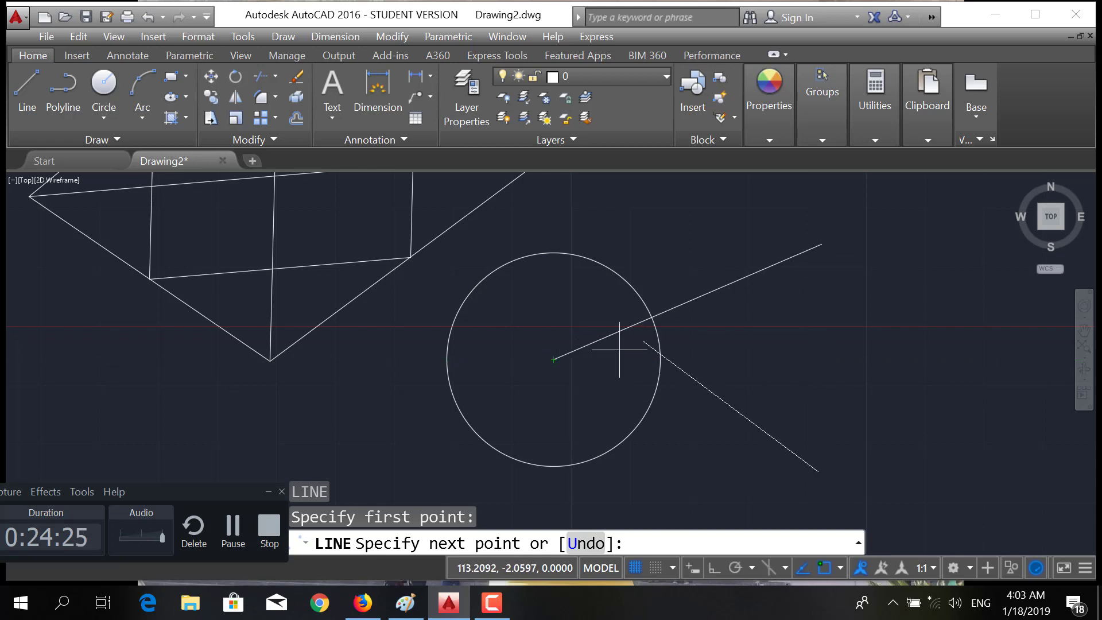
left_click(822, 244)
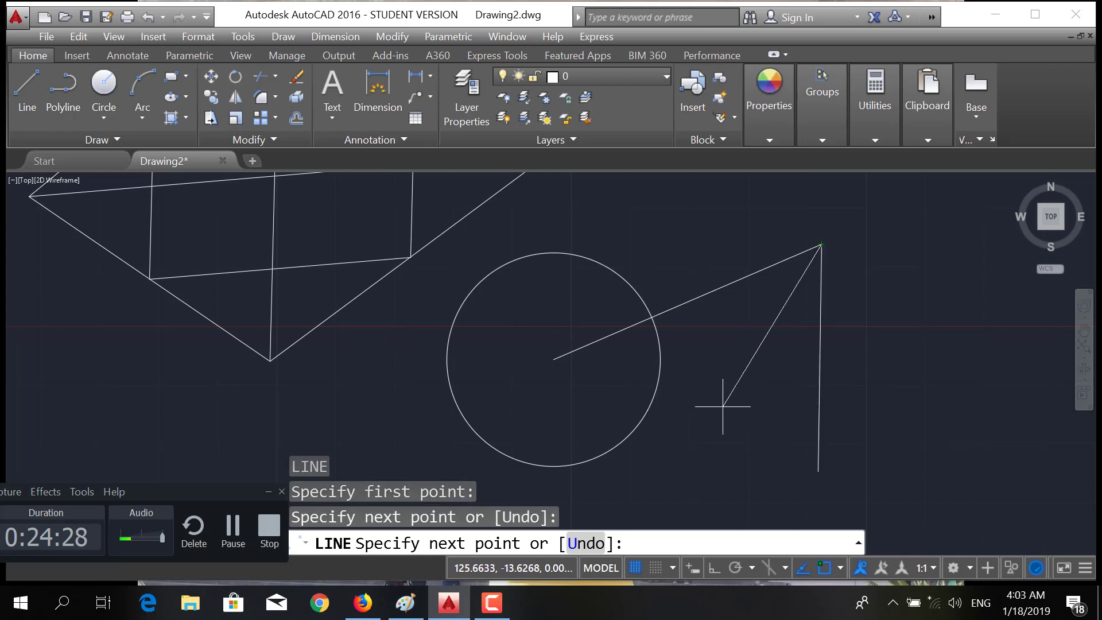
key("Return")
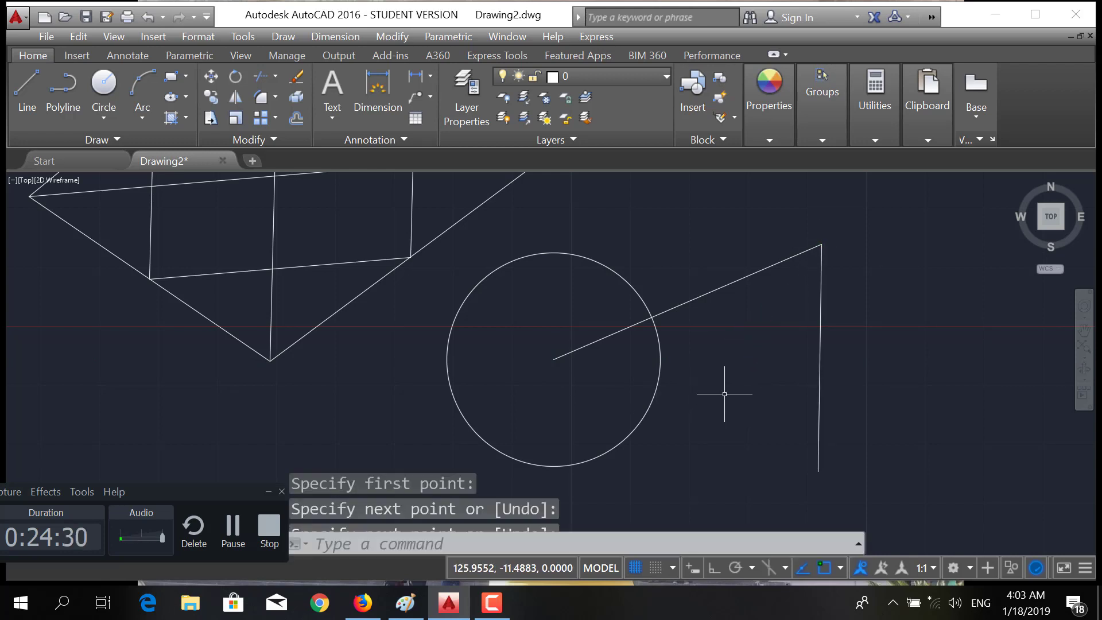
Draw a line from the lower endpoint of the near-vertical line to the circle's center, closing the triangle.
type("l")
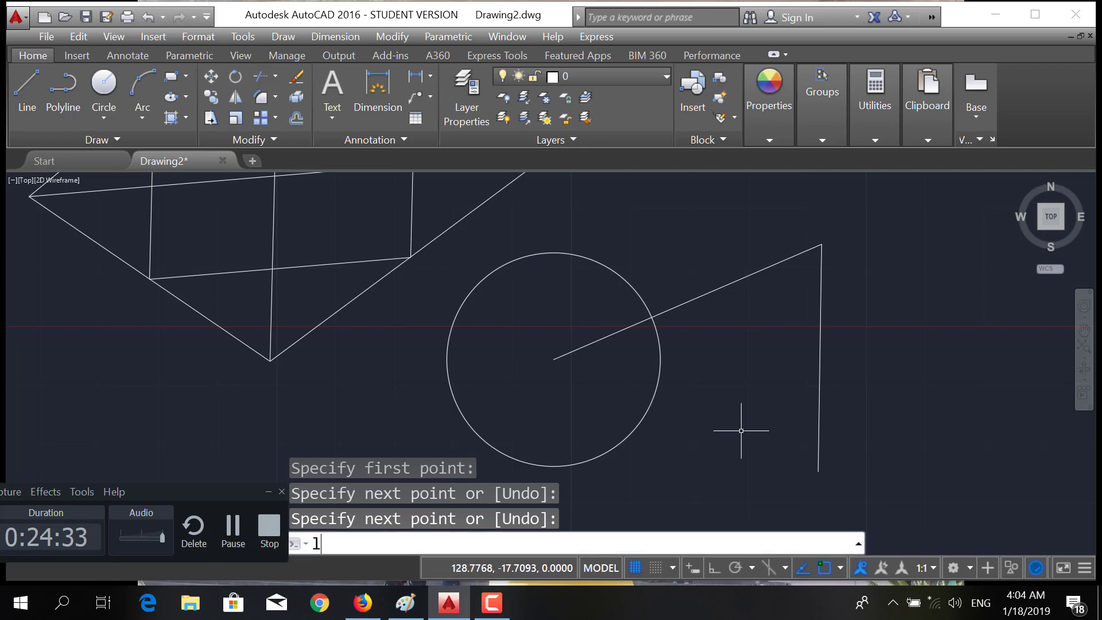
key("Return")
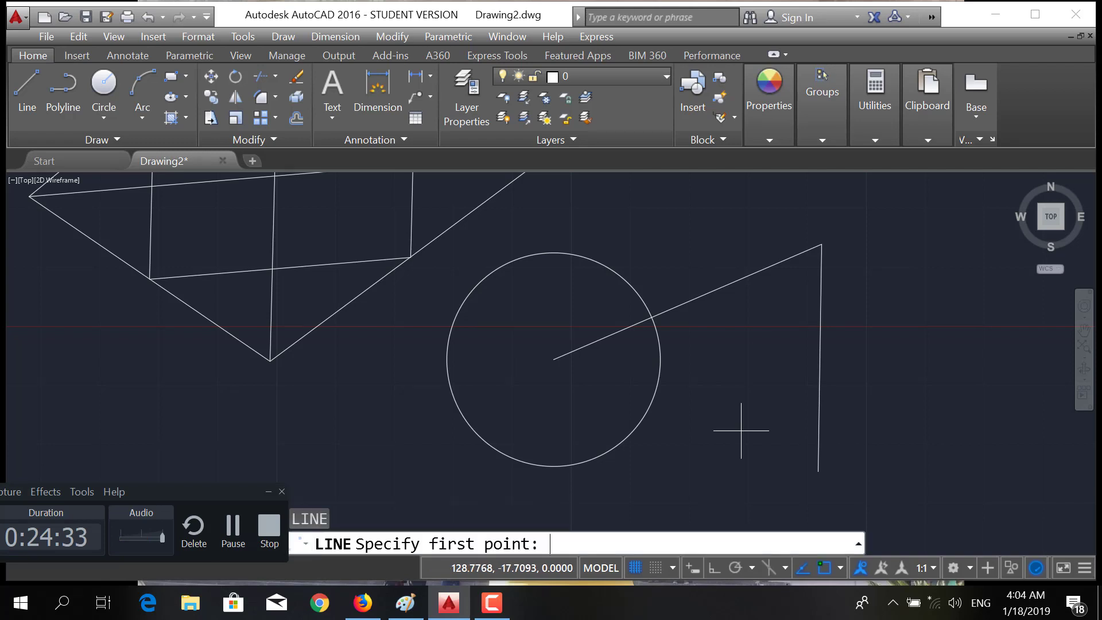
left_click(818, 471)
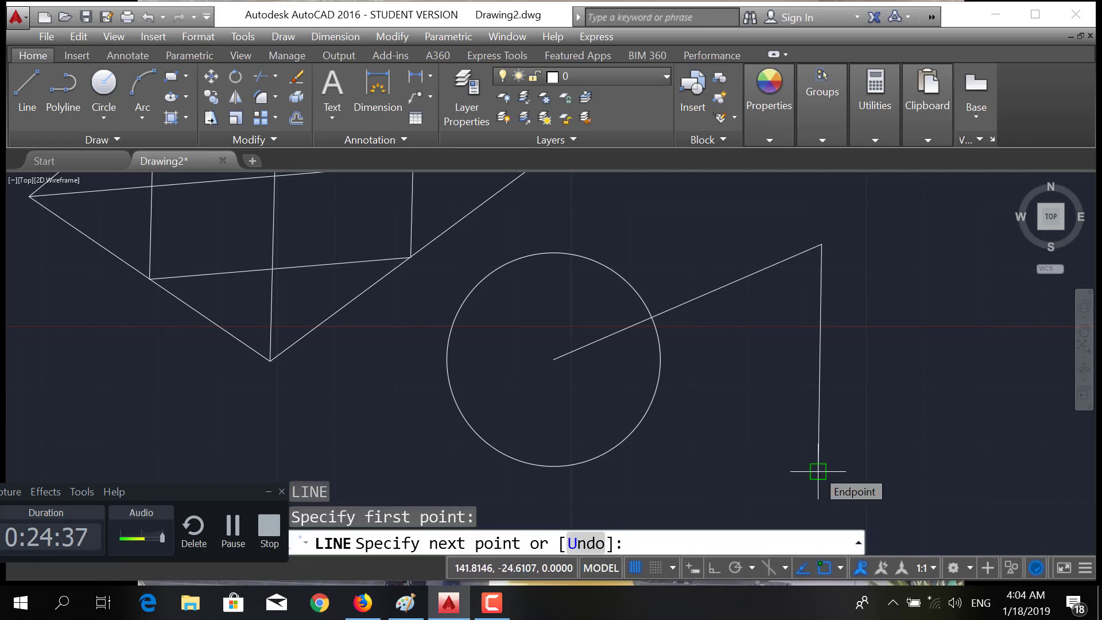
left_click(554, 359)
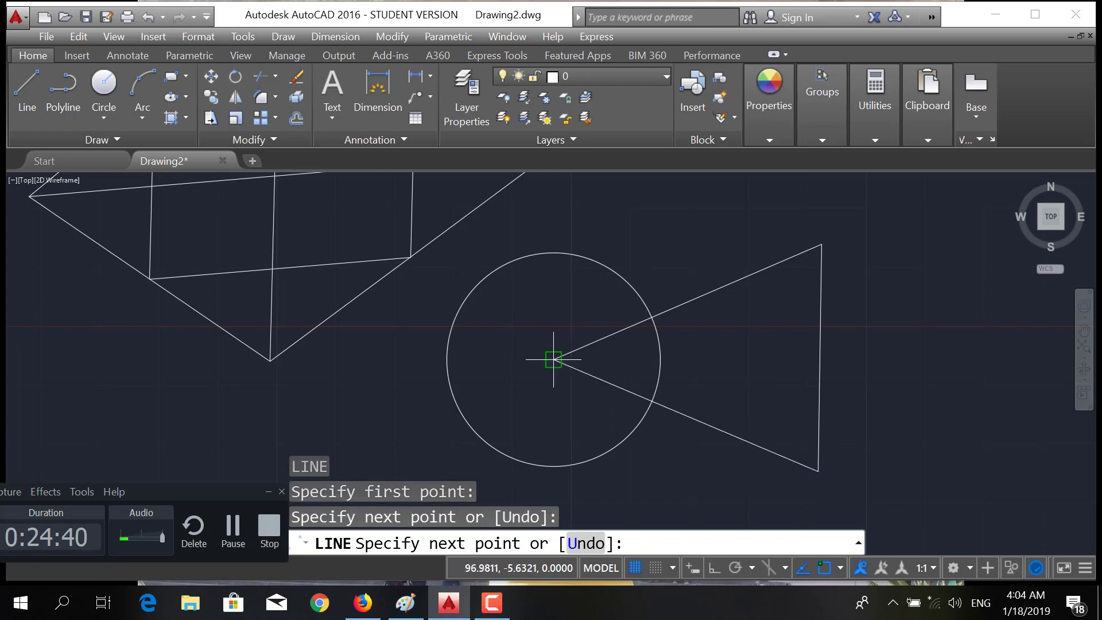
key("Return")
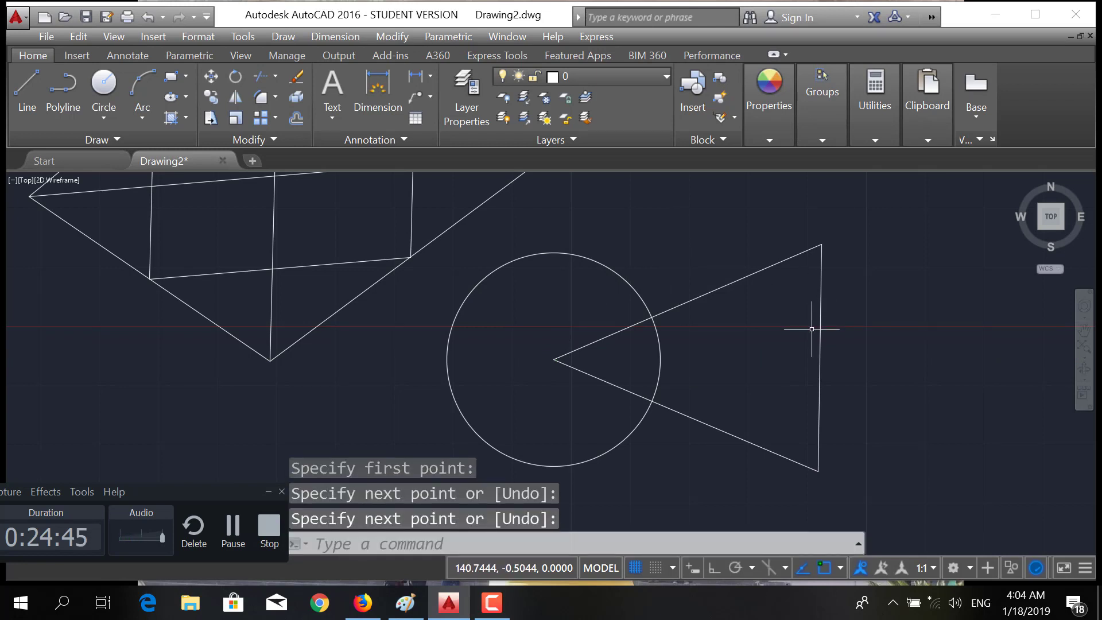
scroll(811, 329, "down", 4)
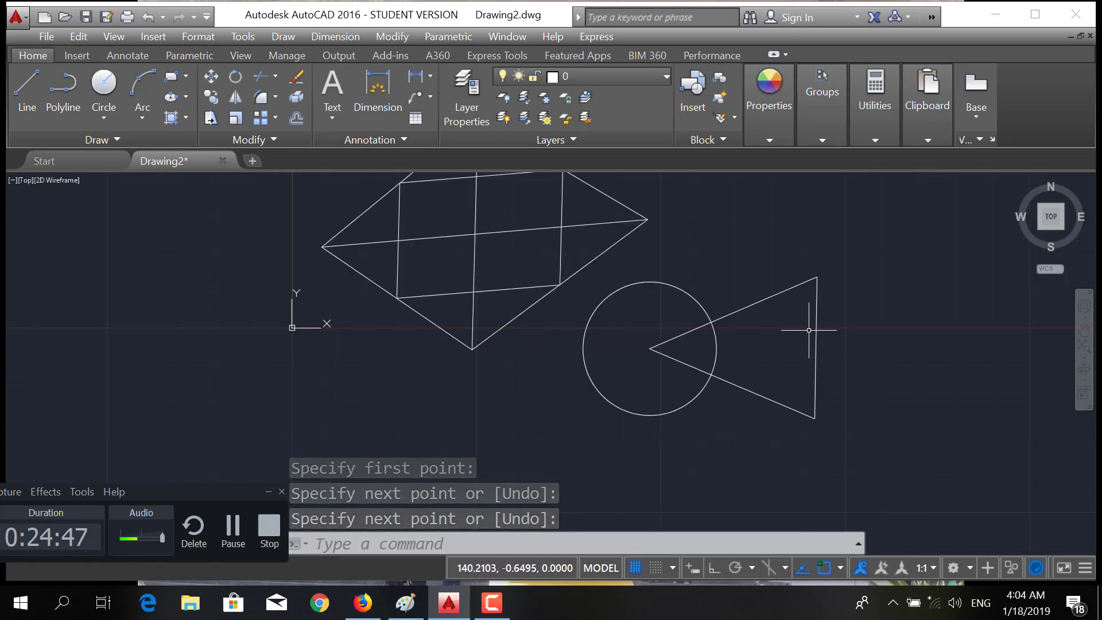
scroll(809, 332, "up", 2)
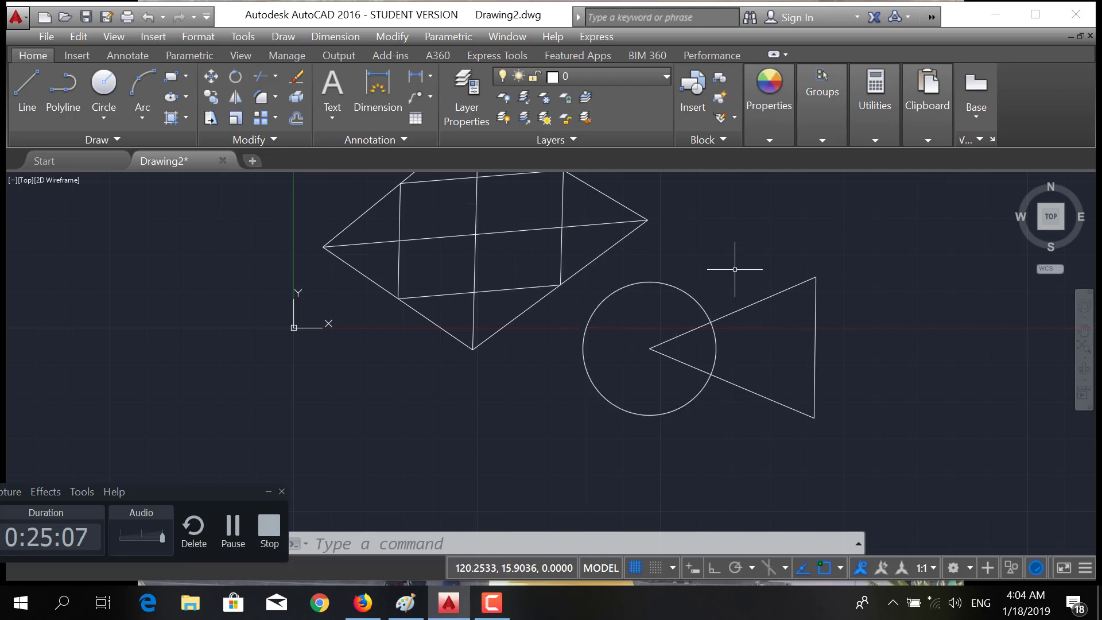
Draw a line from the circle's center to the intersection of the diamond's vertical diagonal with the inner parallelogram's lower edge.
left_click(842, 570)
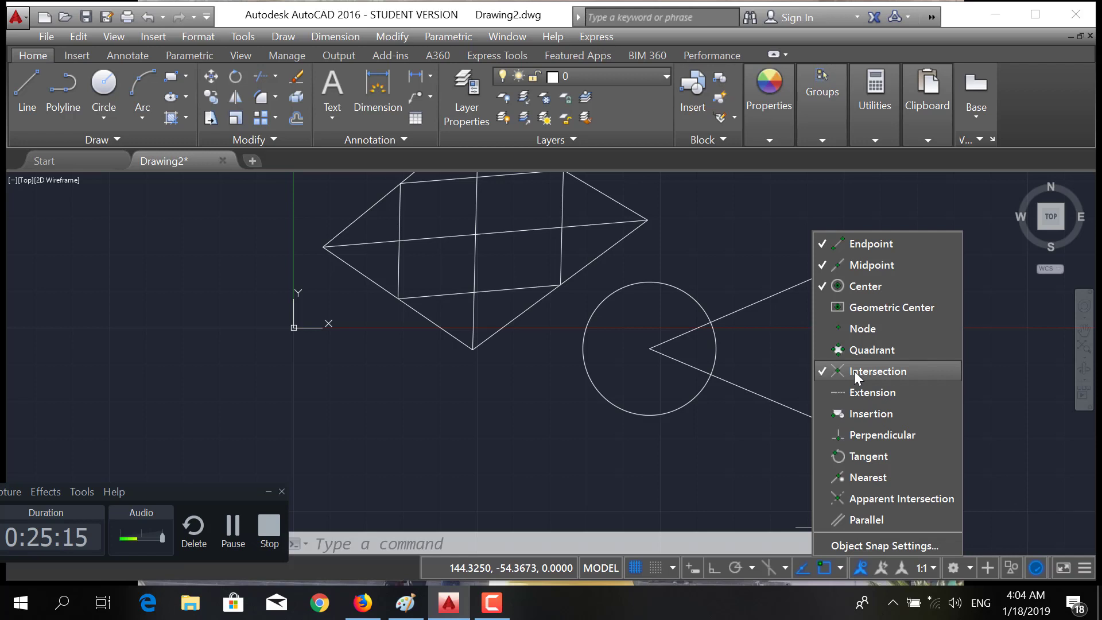
left_click(840, 566)
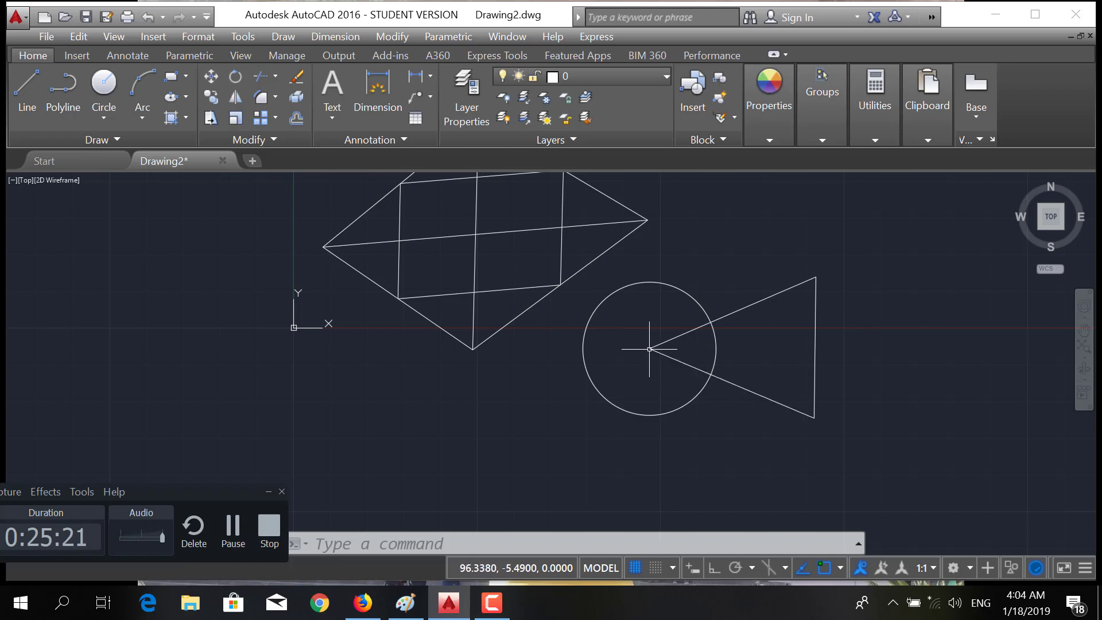
type("1")
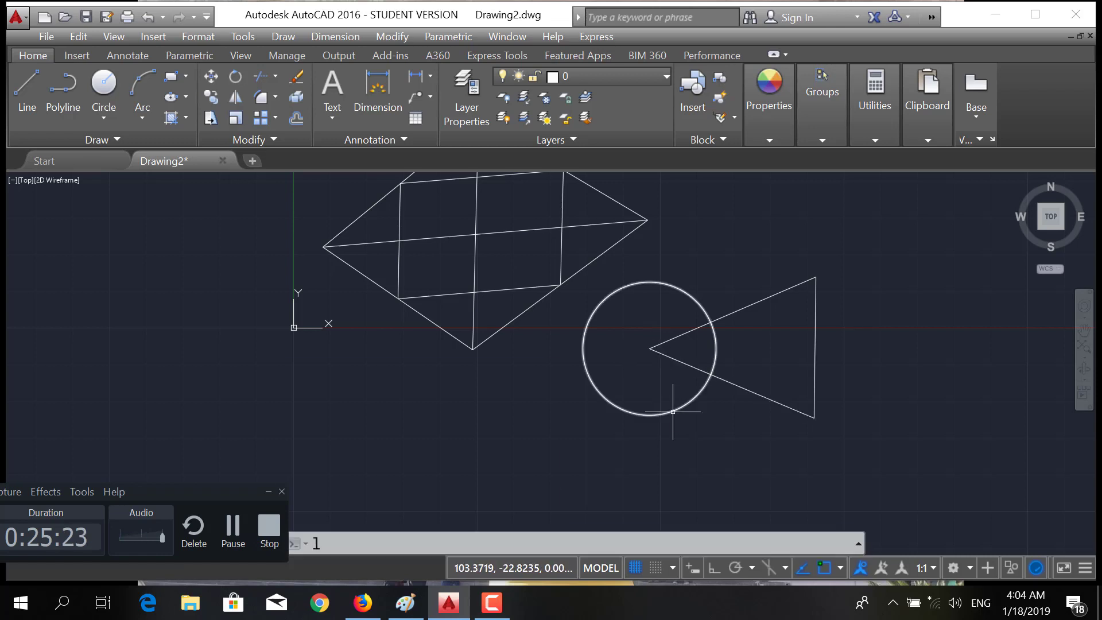
key("Return")
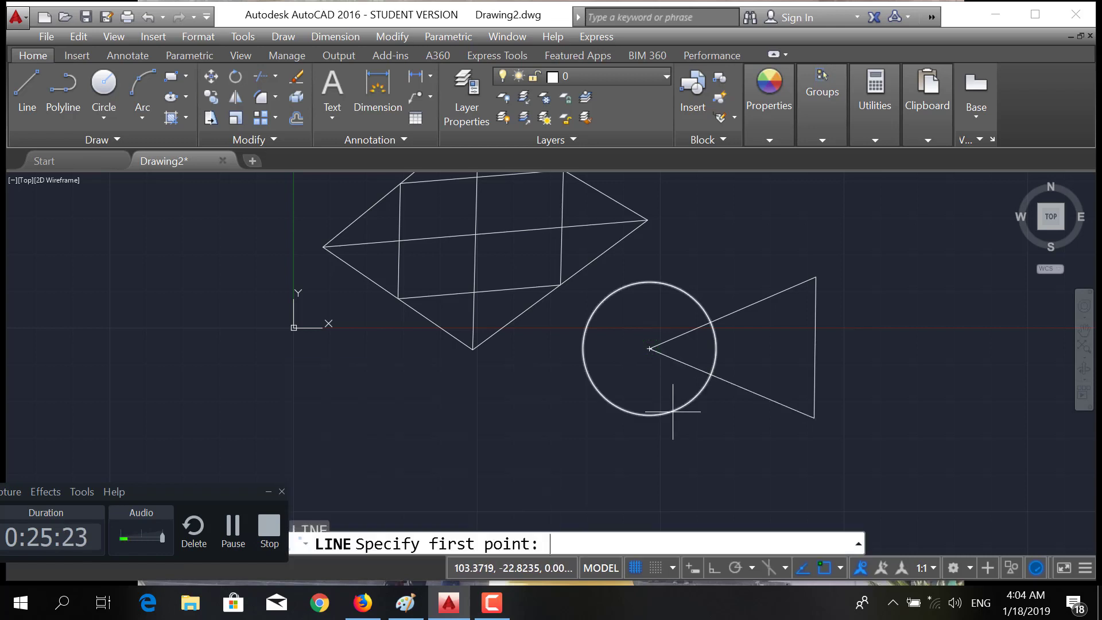
left_click(649, 348)
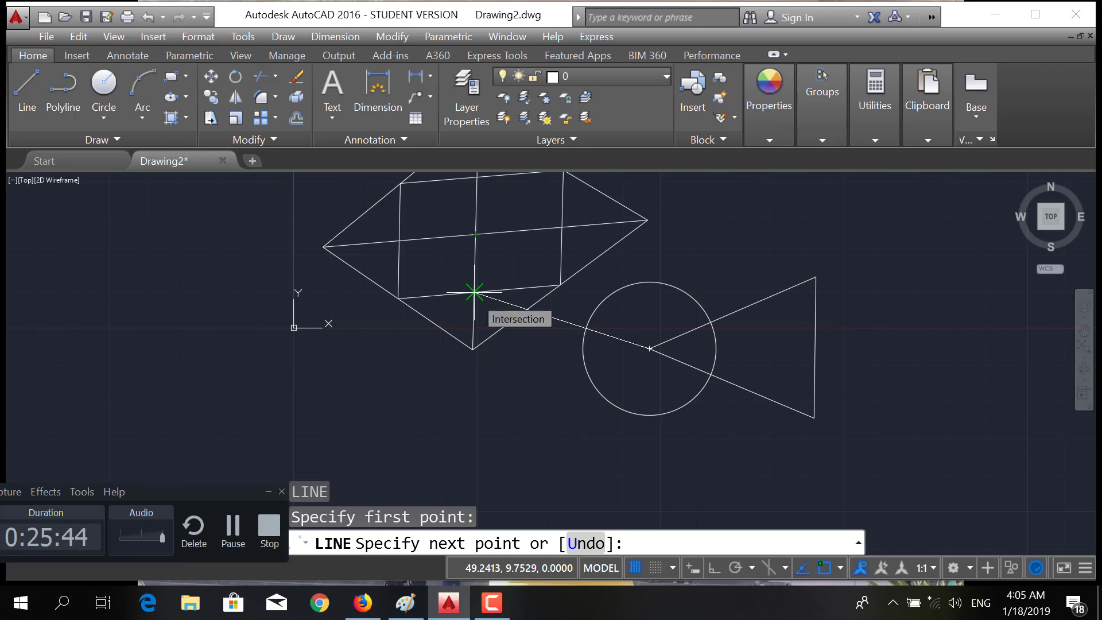
scroll(474, 293, "up", 5)
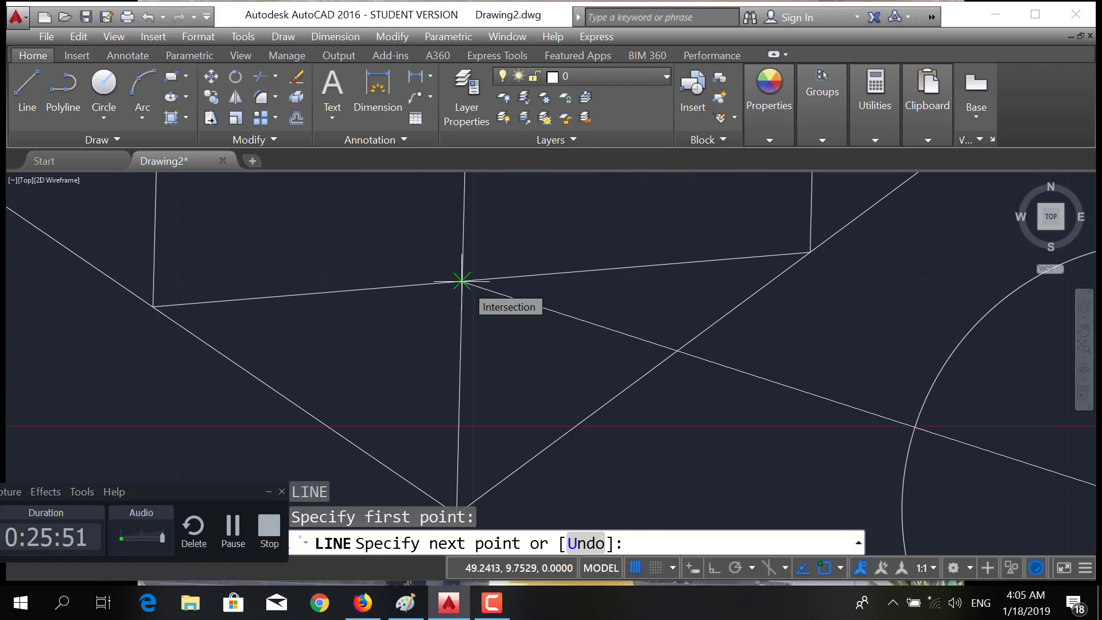
left_click(462, 281)
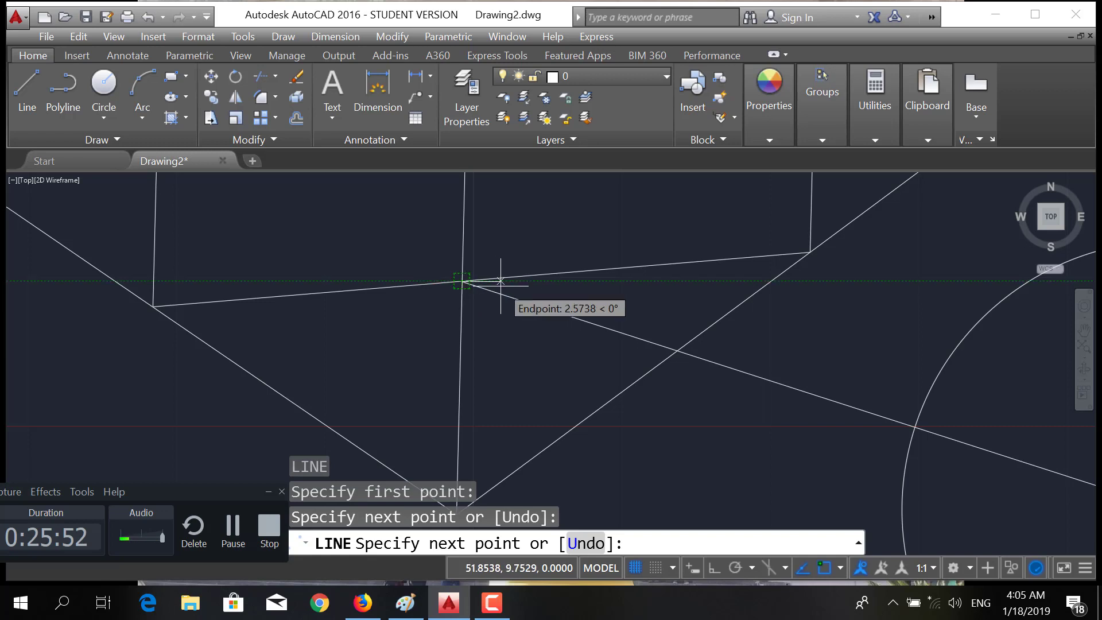
key("Return")
scroll(665, 310, "down", 4)
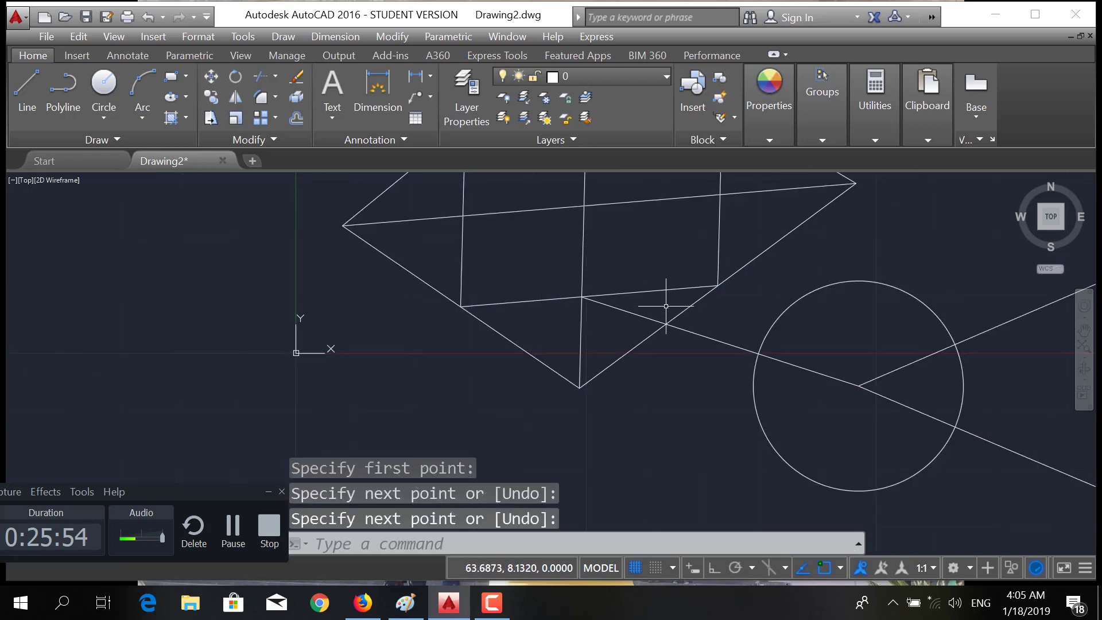
scroll(842, 263, "down", 2)
middle_click_drag(841, 263, 753, 287)
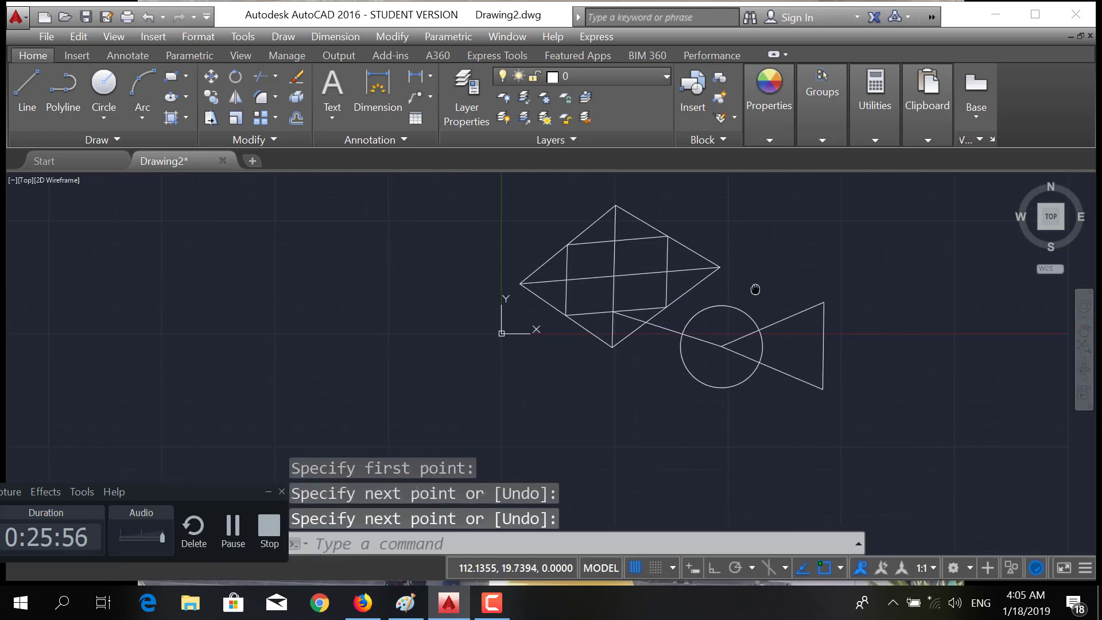
scroll(744, 293, "up", 2)
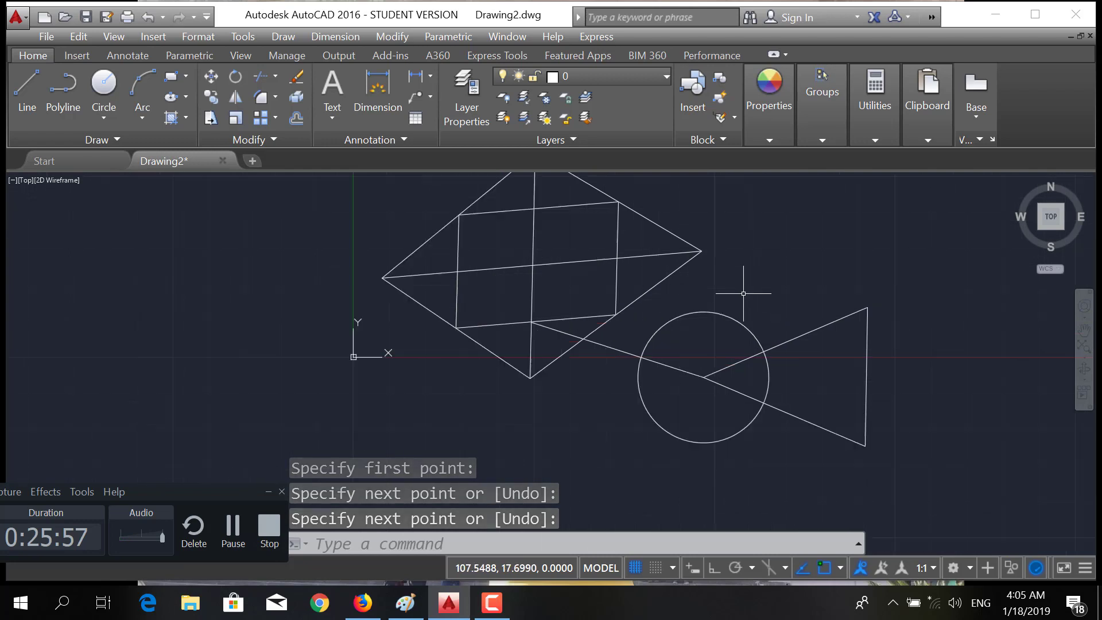
Add Perpendicular to the active running object snaps.
left_click(841, 569)
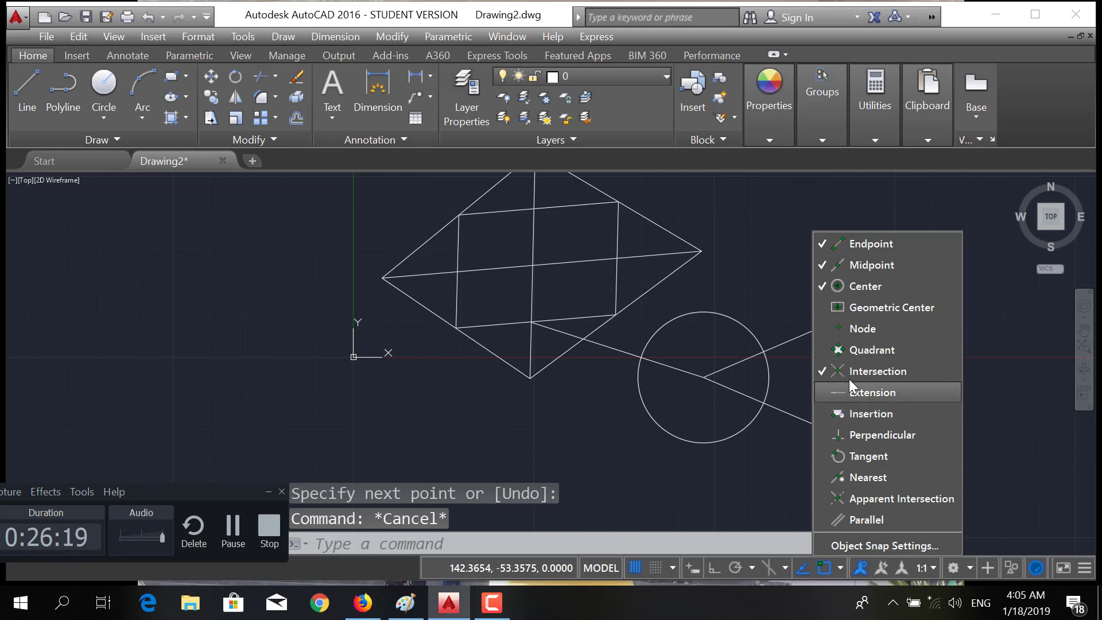
left_click(839, 436)
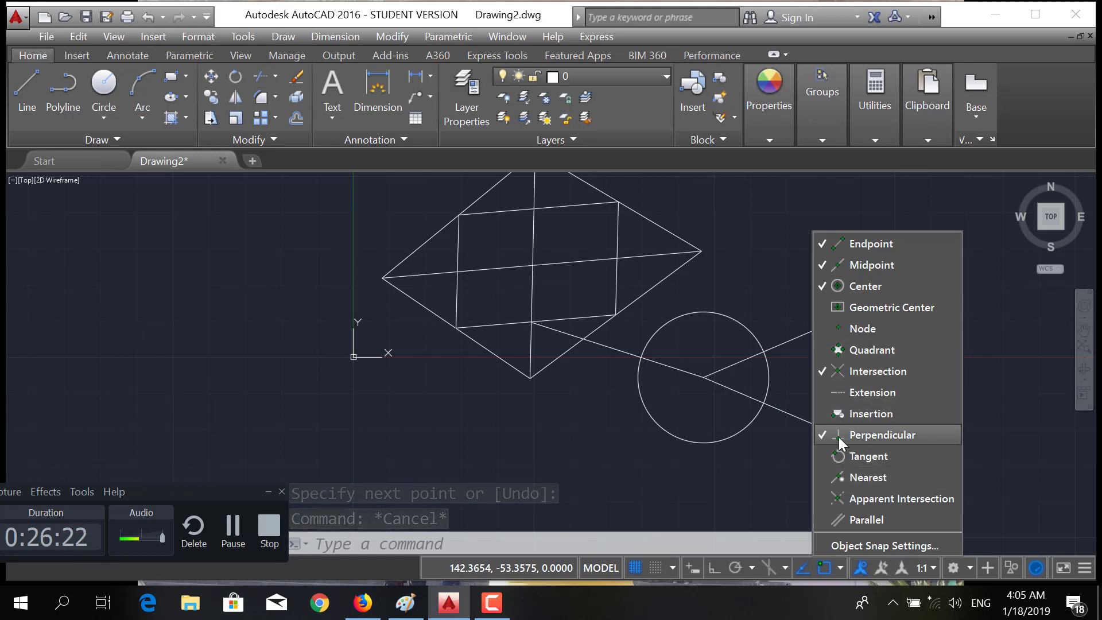
left_click(841, 568)
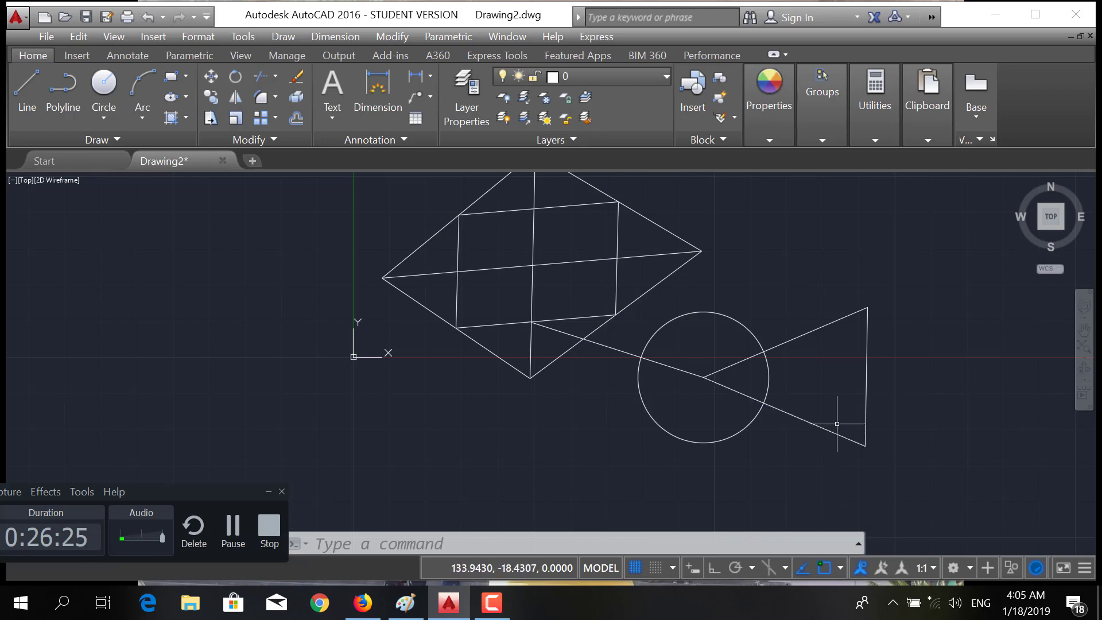
Draw a line from a free point above and to the right of the circle perpendicular to the triangle's upper side.
scroll(837, 424, "up", 2)
mouse_move(941, 381)
middle_mouse_down()
mouse_move(810, 389)
mouse_move(888, 393)
mouse_move(927, 423)
middle_mouse_up()
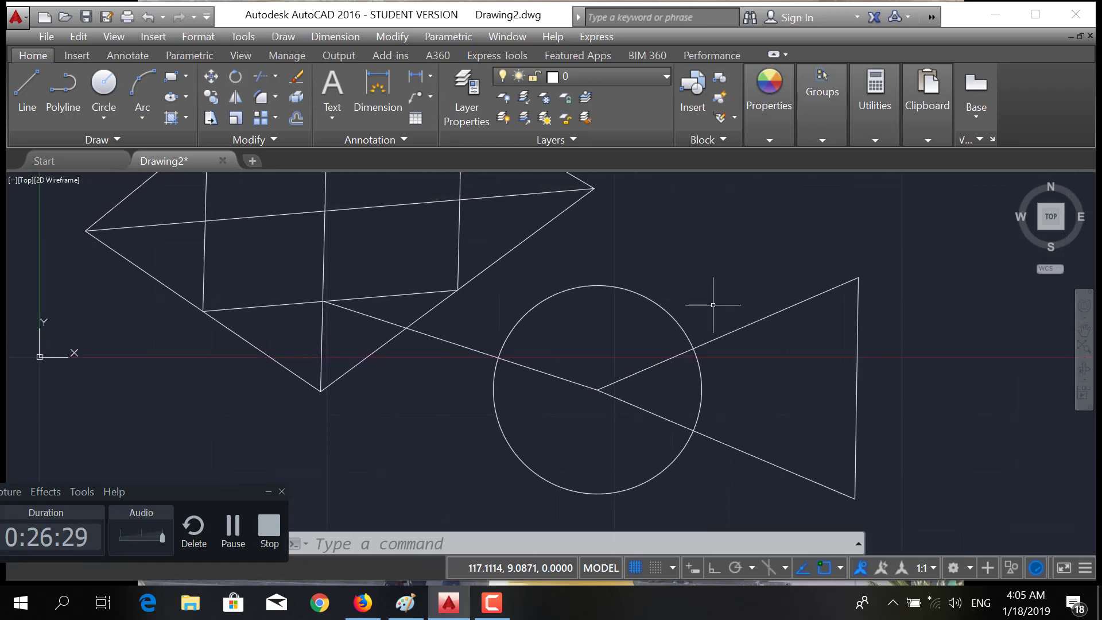
type("l")
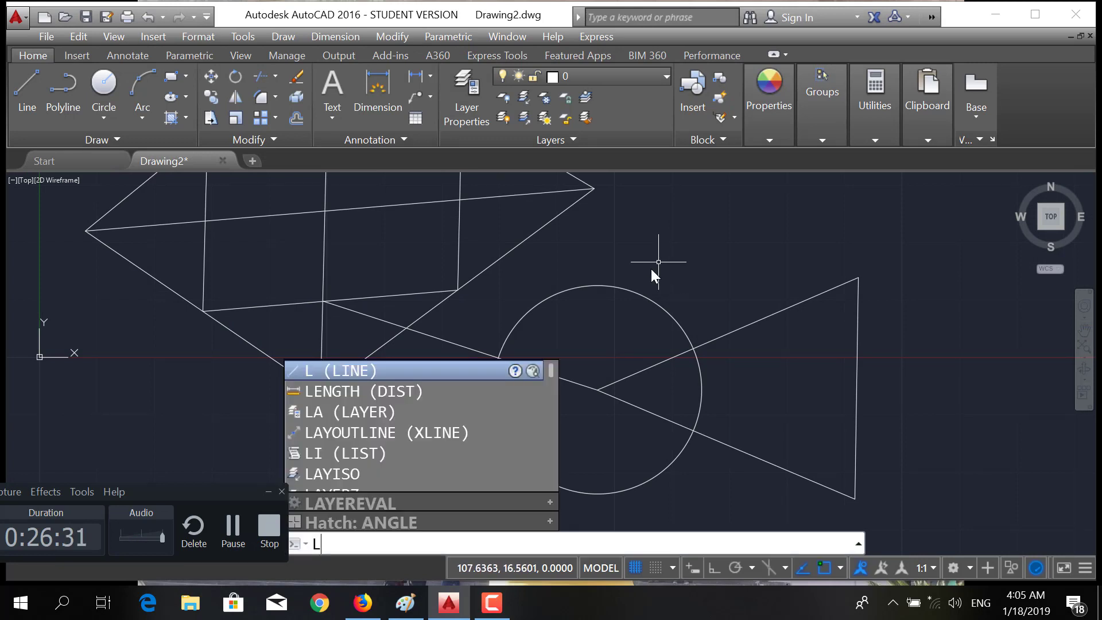
key("Return")
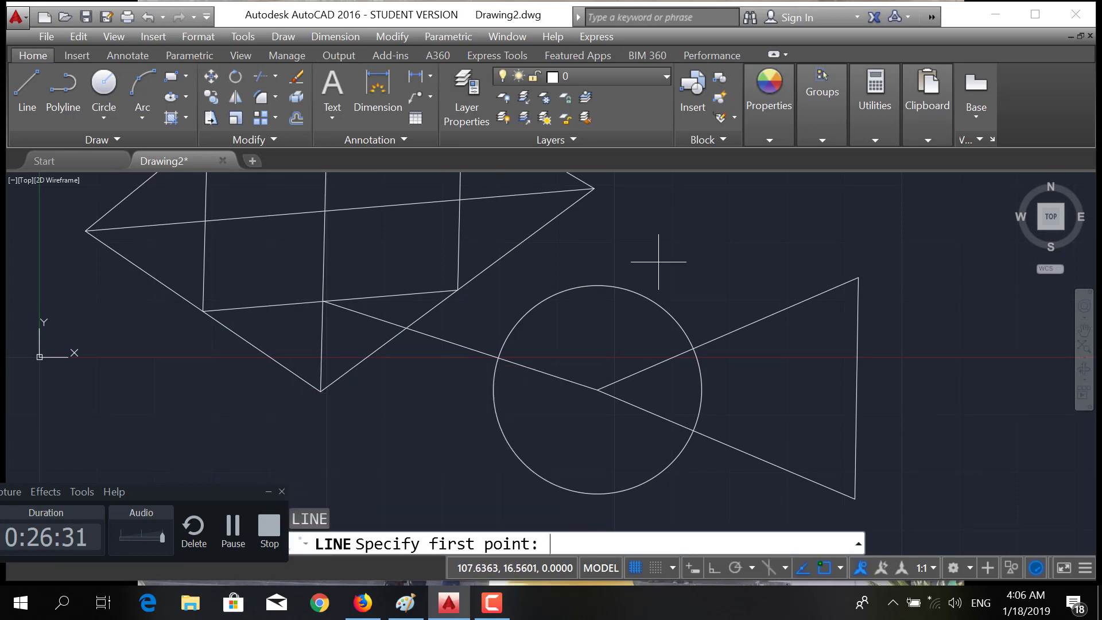
left_click(701, 192)
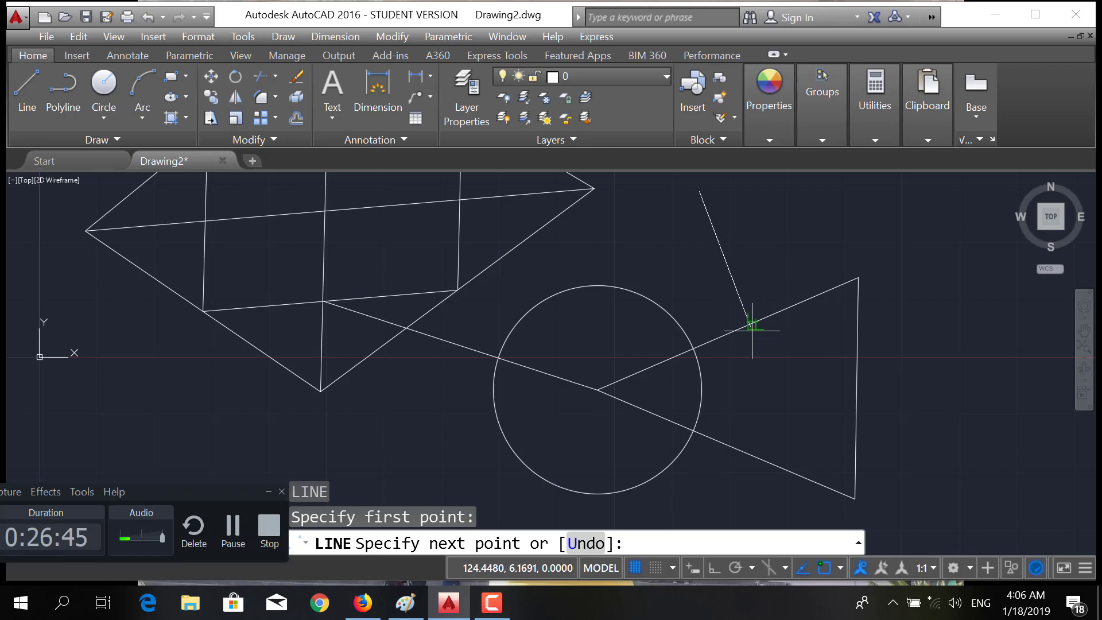
scroll(750, 321, "up", 4)
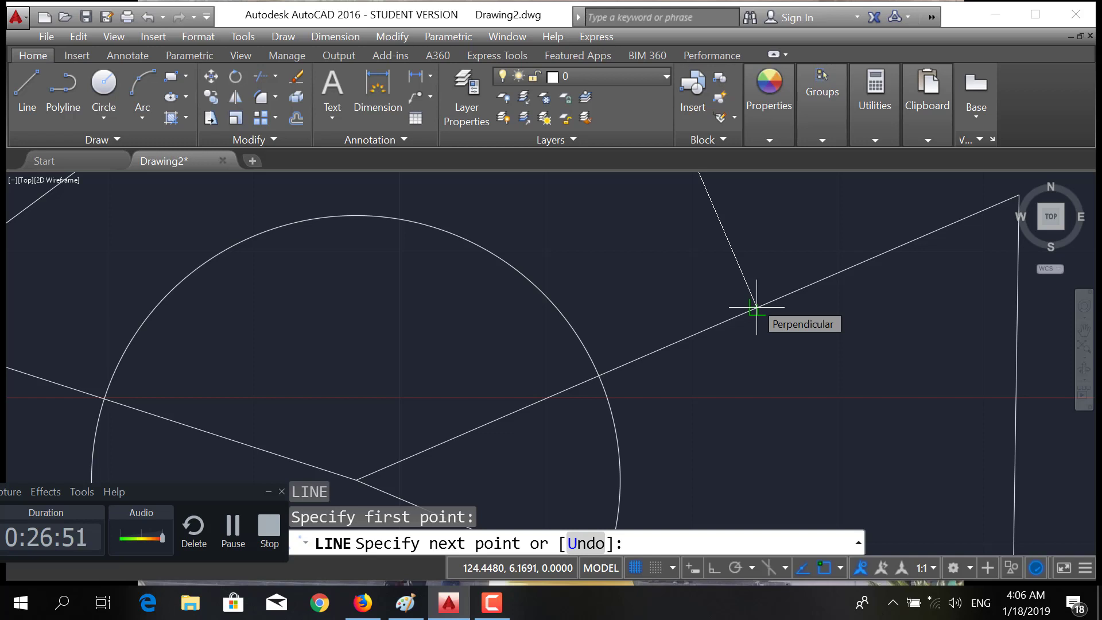
left_click(756, 310)
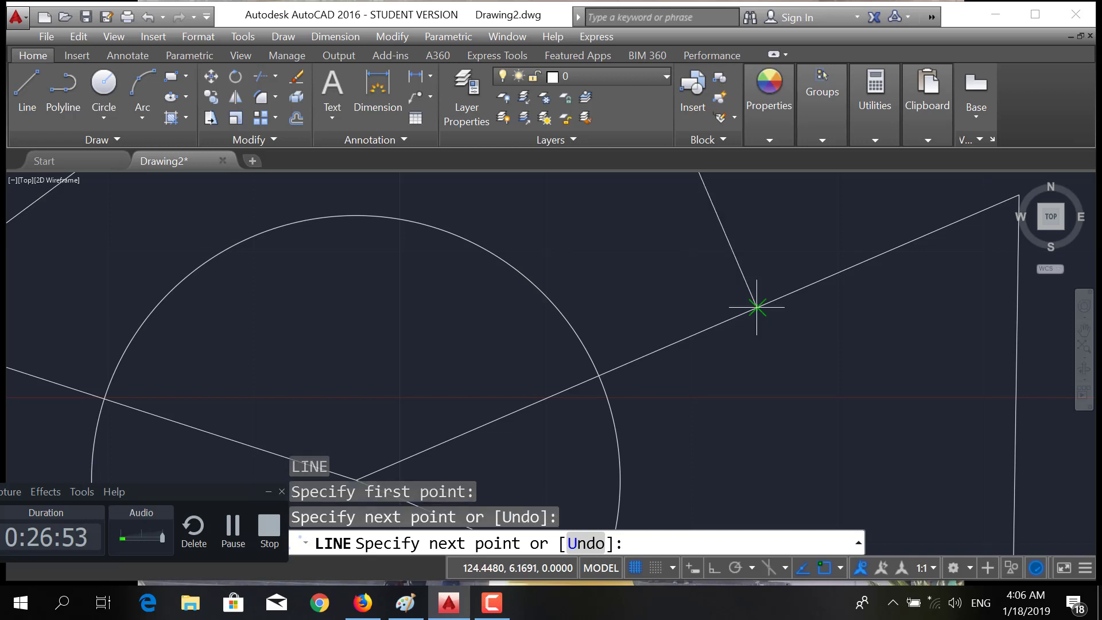
Continue the line from the perpendicular foot to the midpoint of the triangle's lower side and end it there.
scroll(757, 307, "down", 6)
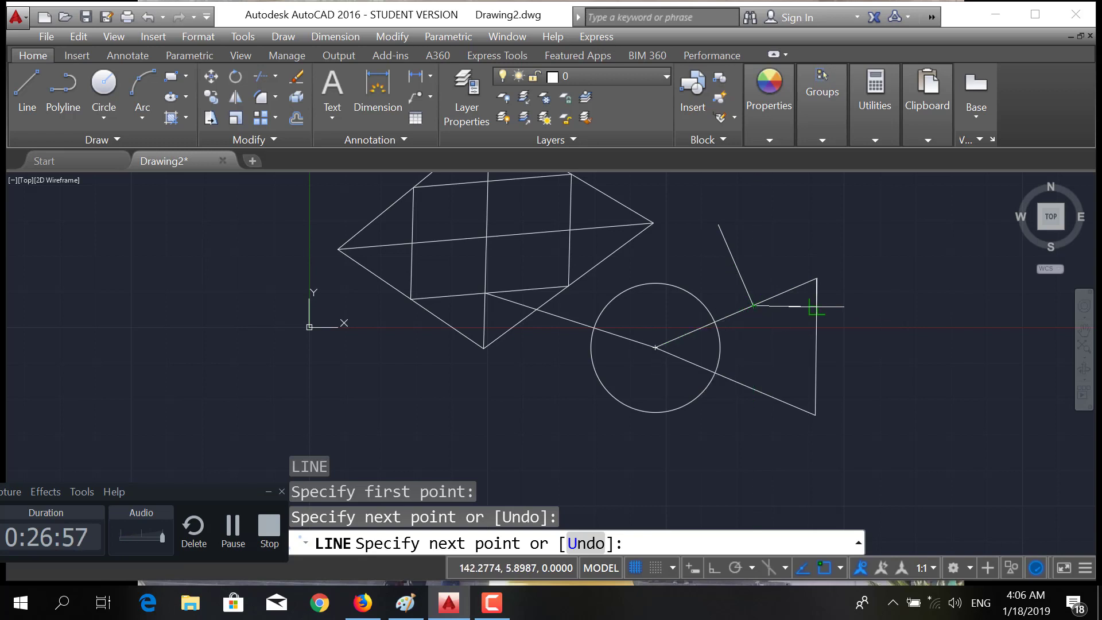
scroll(764, 372, "up", 4)
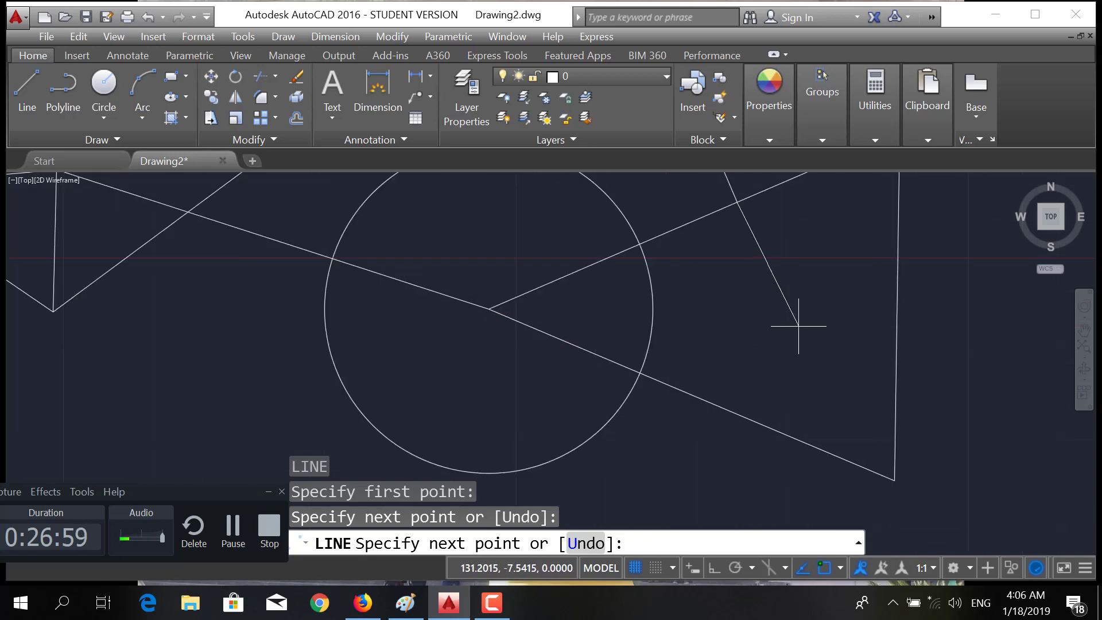
middle_click_drag(798, 326, 749, 348)
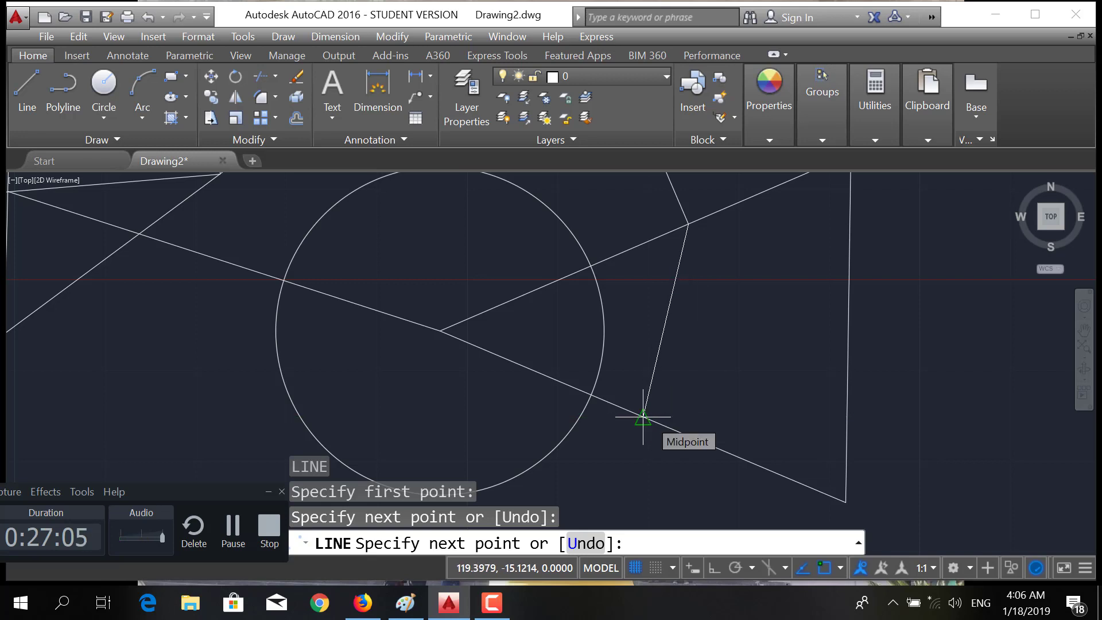
left_click(643, 418)
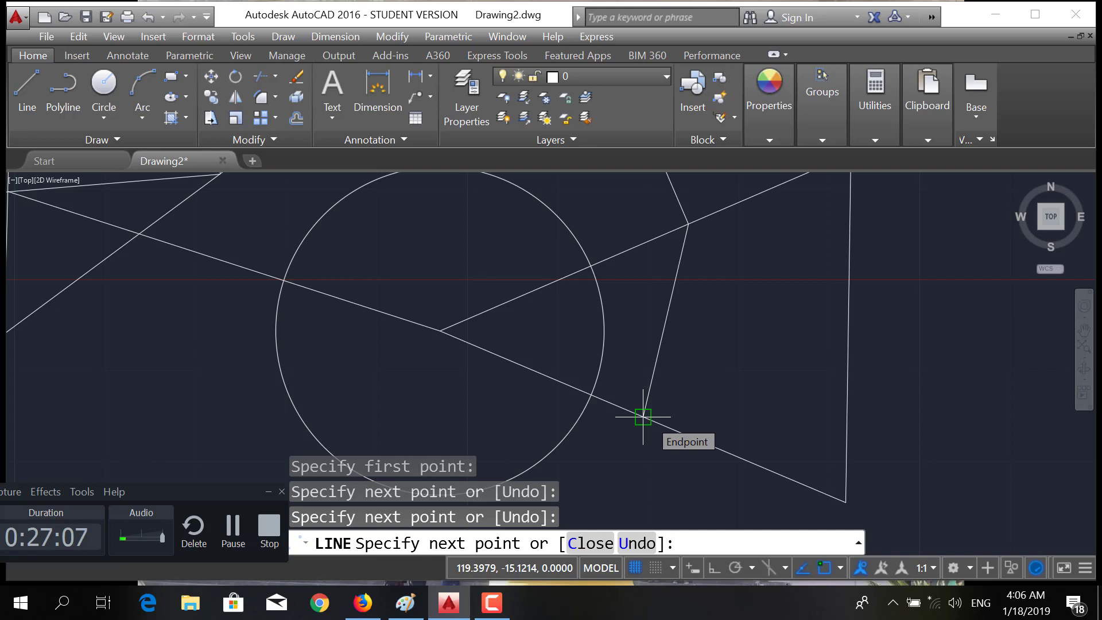
key("Return")
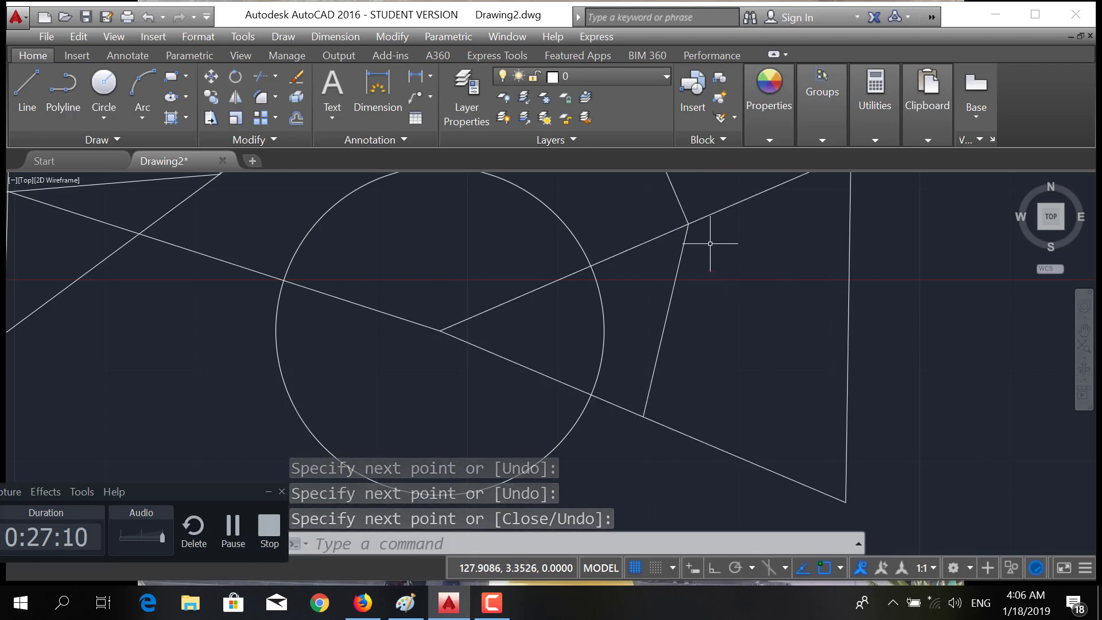
Draw a line from the perpendicular foot on the triangle's upper side perpendicular to its near-vertical side.
type("l")
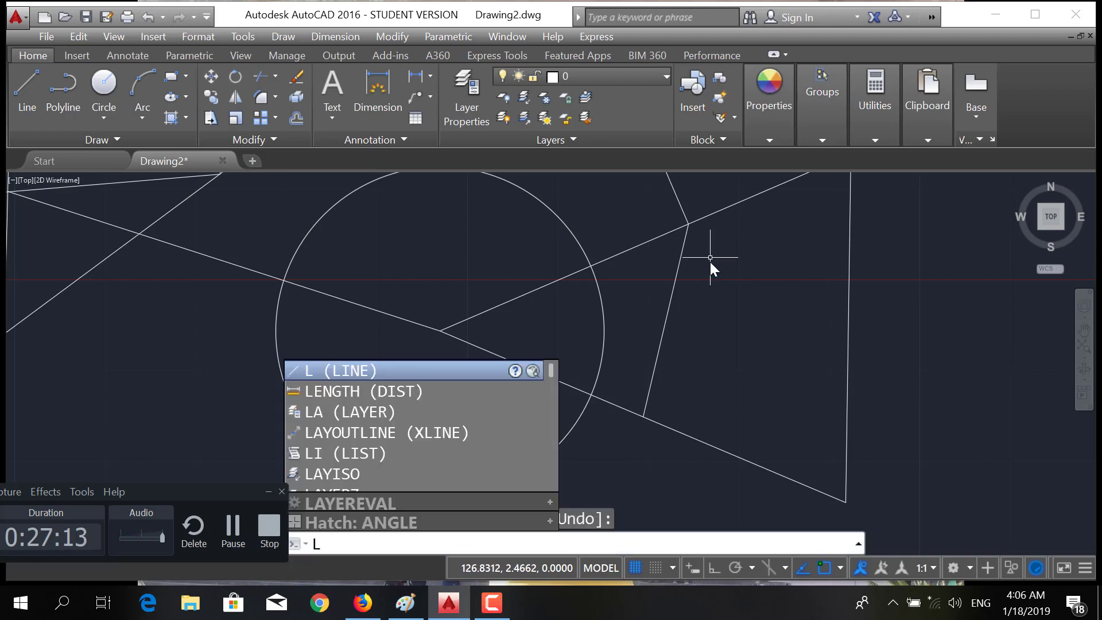
key("Return")
left_click(688, 224)
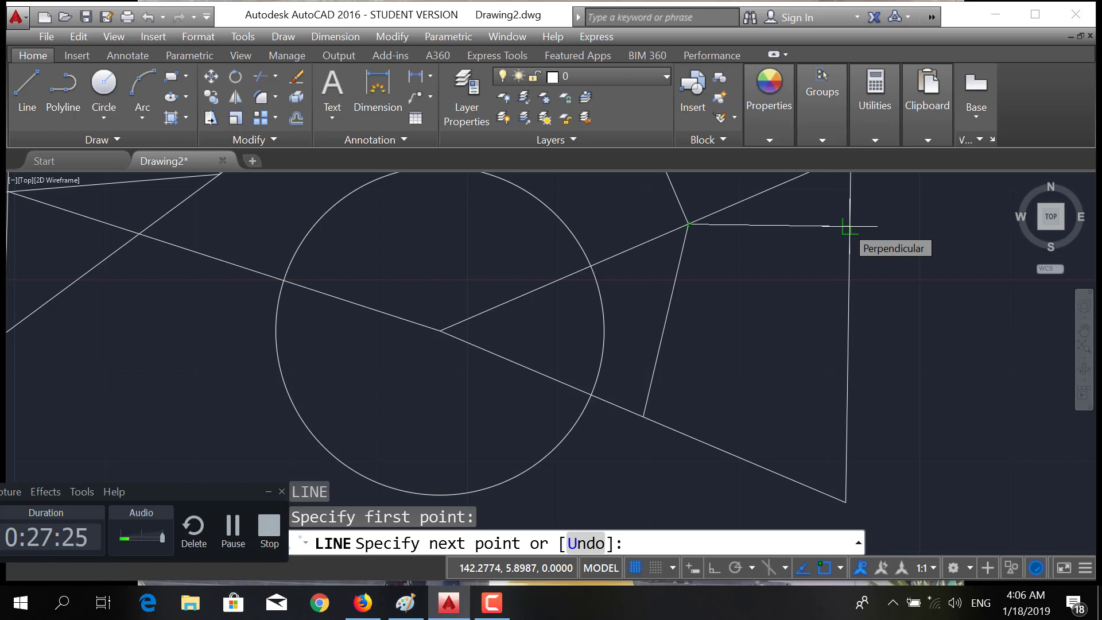
left_click(849, 228)
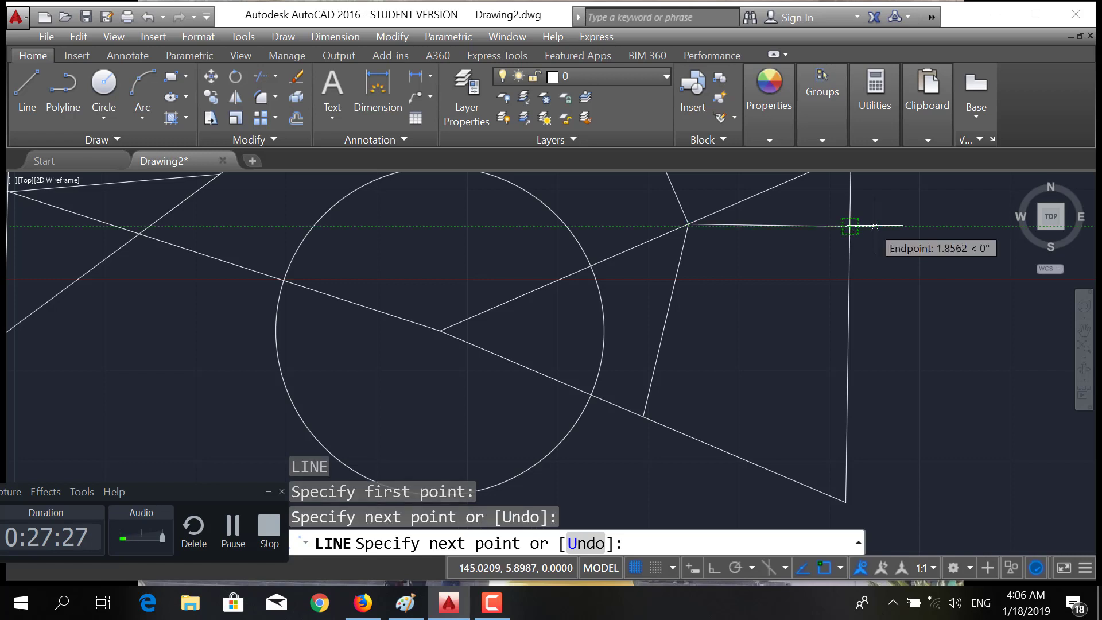
key("Return")
mouse_move(915, 249)
middle_mouse_down()
mouse_move(861, 295)
mouse_move(810, 317)
middle_mouse_up()
scroll(809, 315, "down", 4)
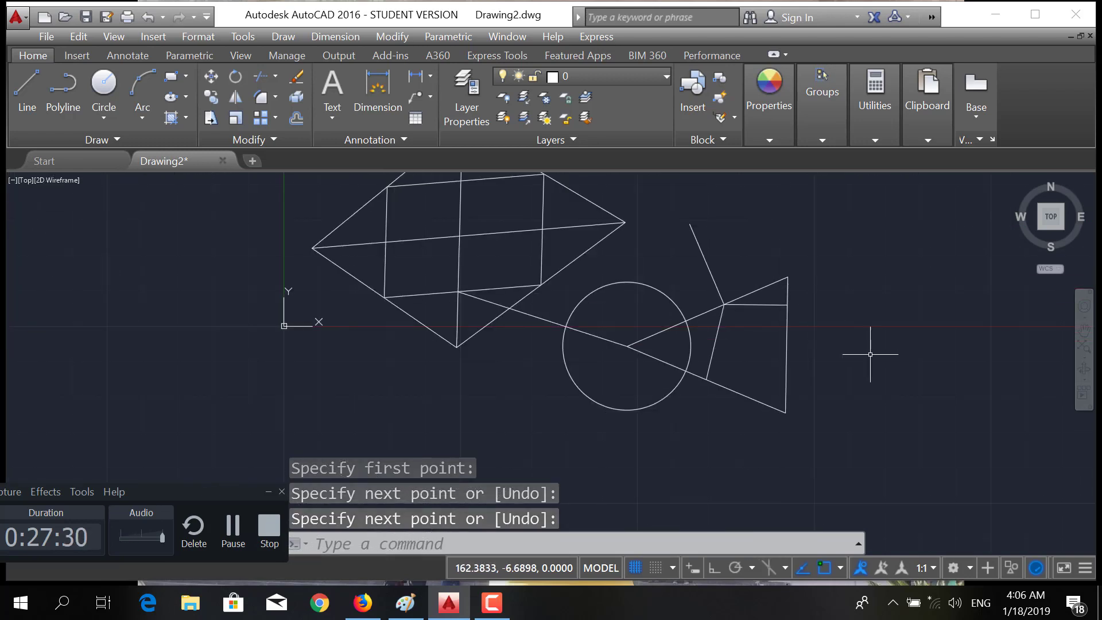
Add Parallel to the active running object snaps.
left_click(839, 568)
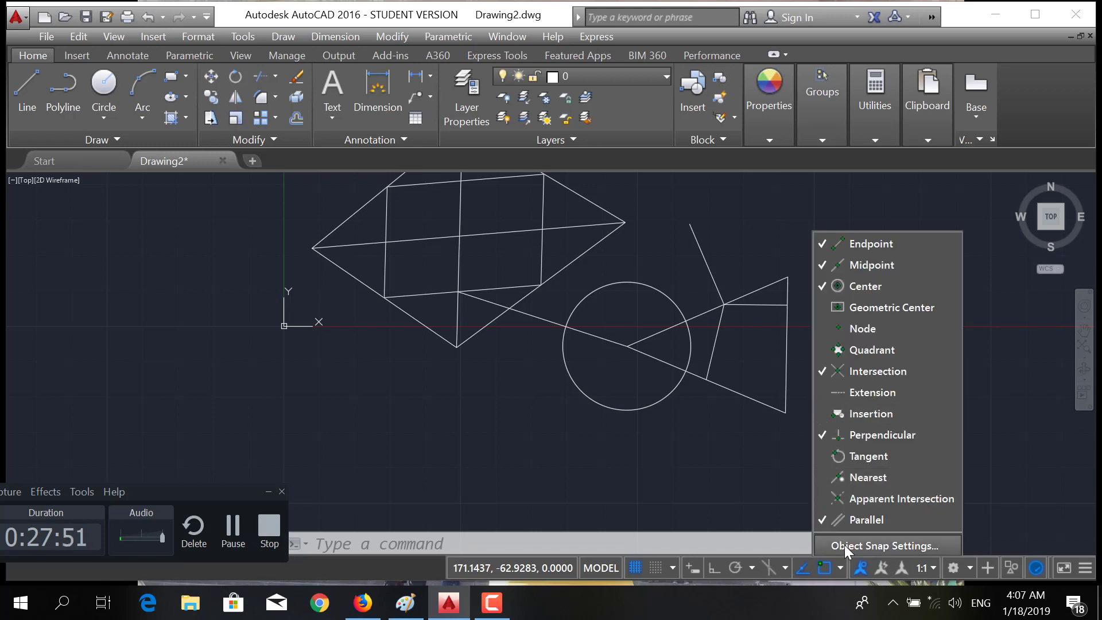
left_click(841, 567)
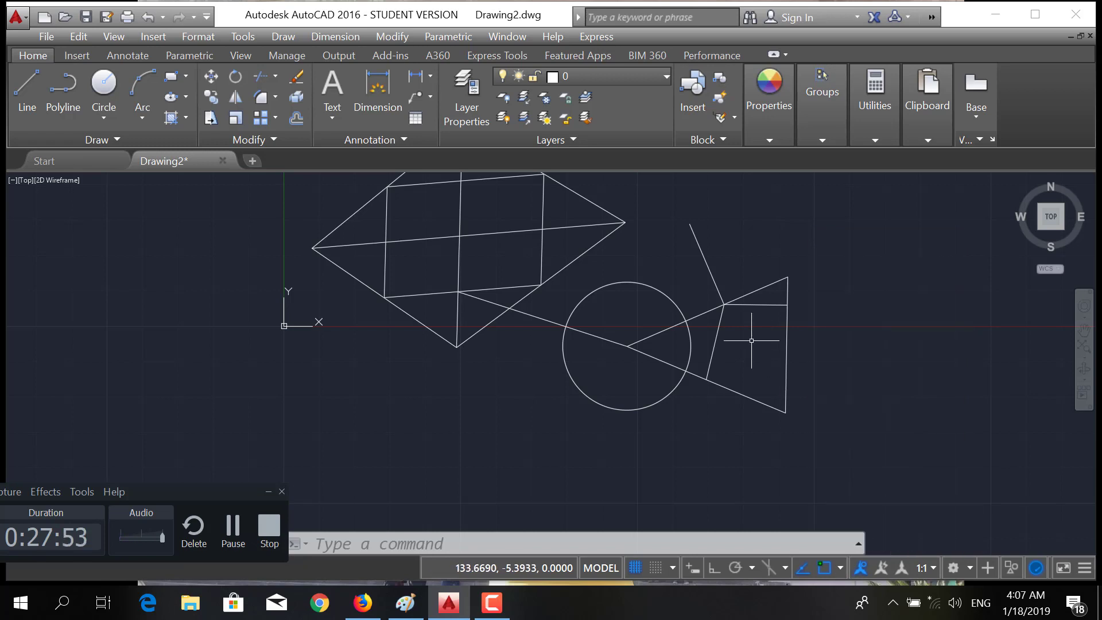
Erase the line running from the free point above the circle to the perpendicular foot on the triangle's upper side.
type("E")
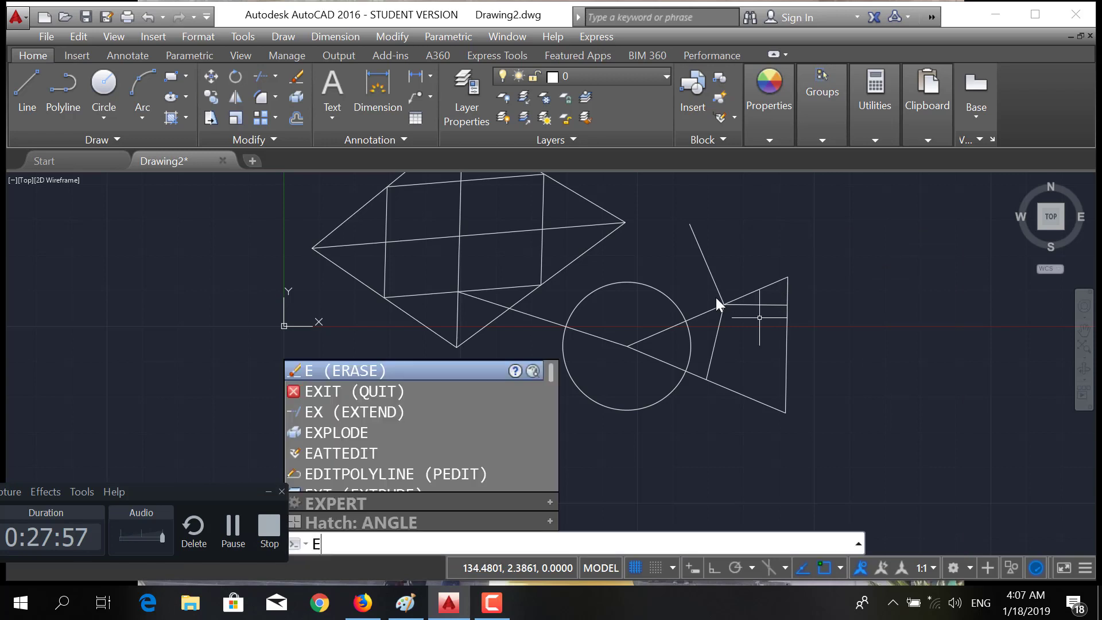
key("Return")
left_click(712, 276)
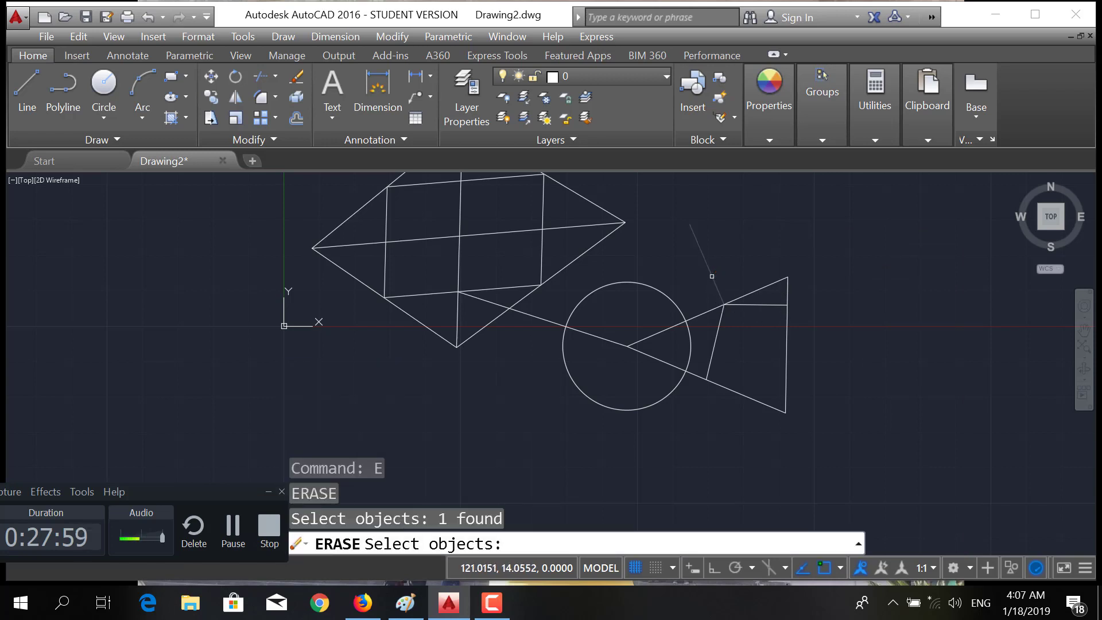
key("Return")
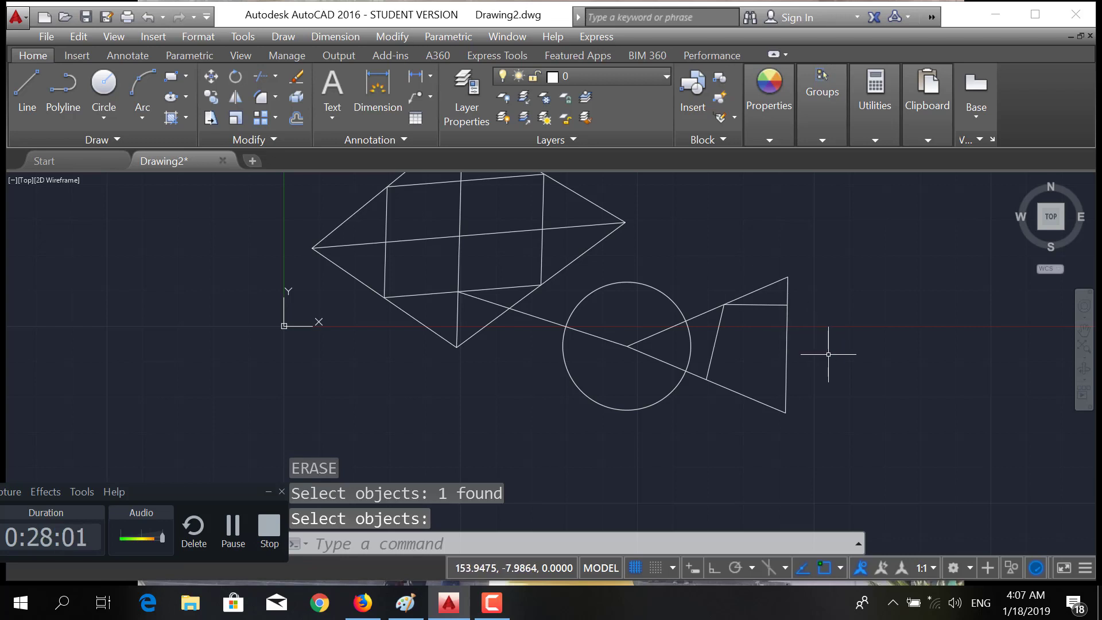
Draw a line about 42 units long outside the triangle, parallel to its near-vertical side, starting level with the upper corner.
scroll(824, 351, "up", 4)
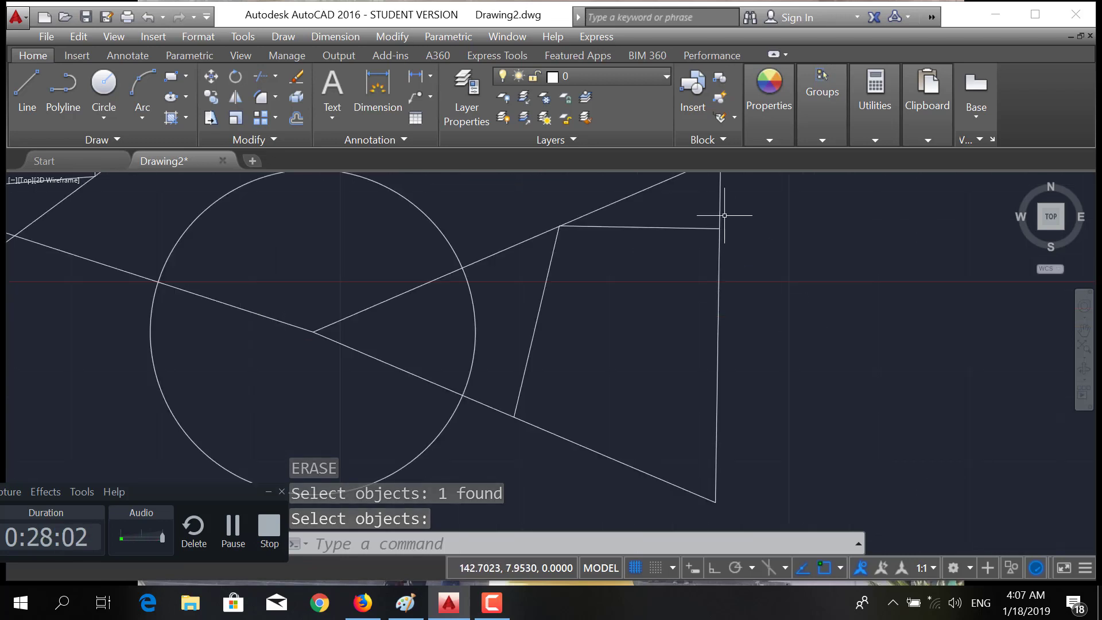
scroll(730, 237, "down", 2)
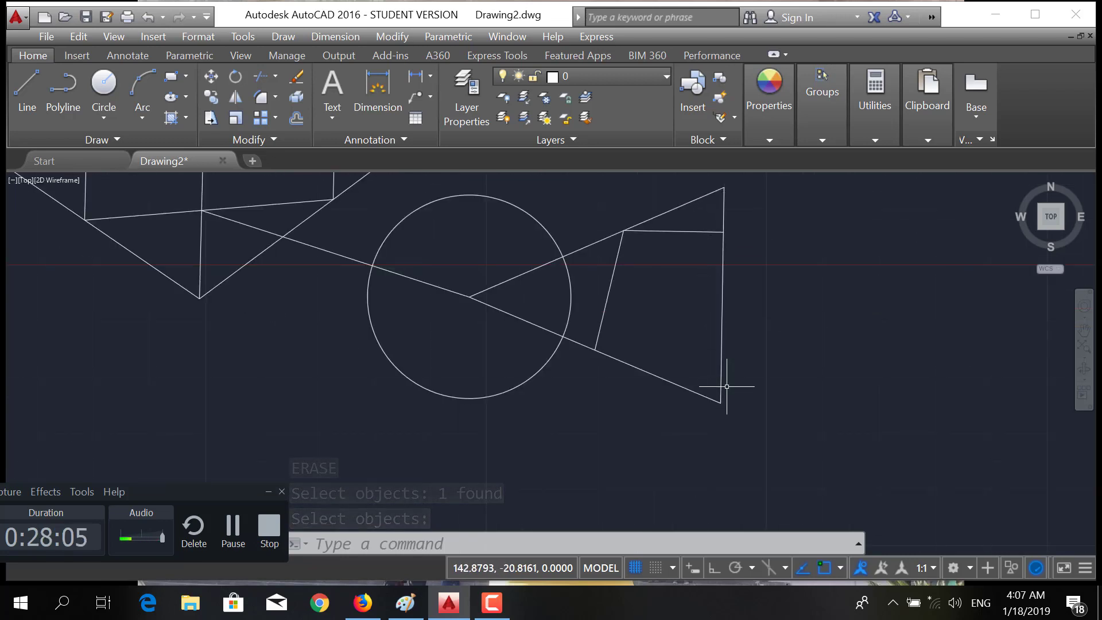
type("l")
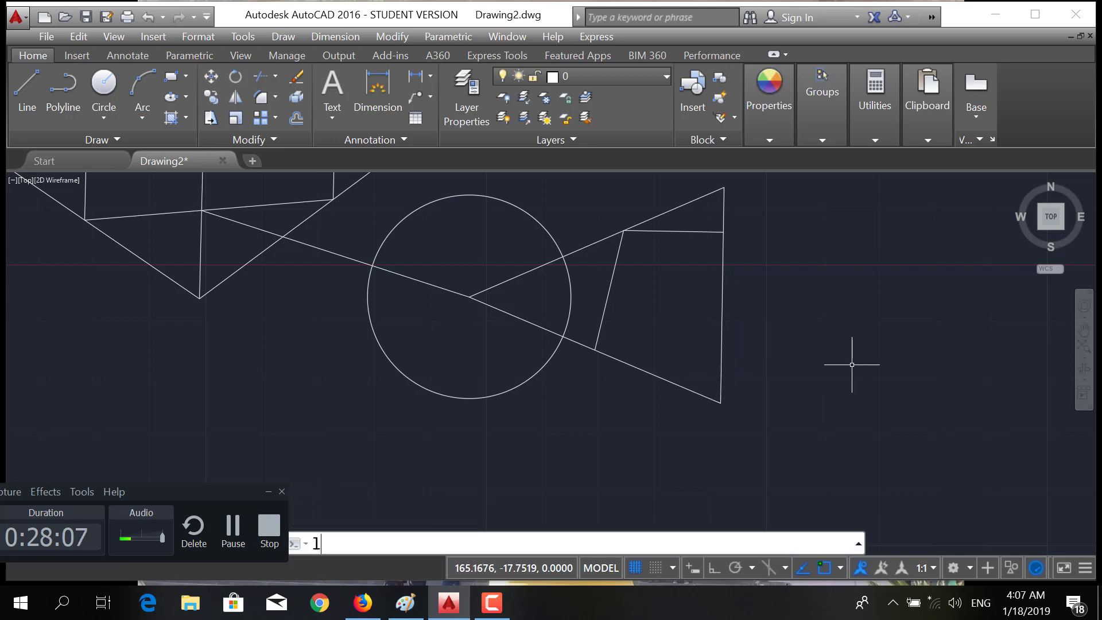
key("Return")
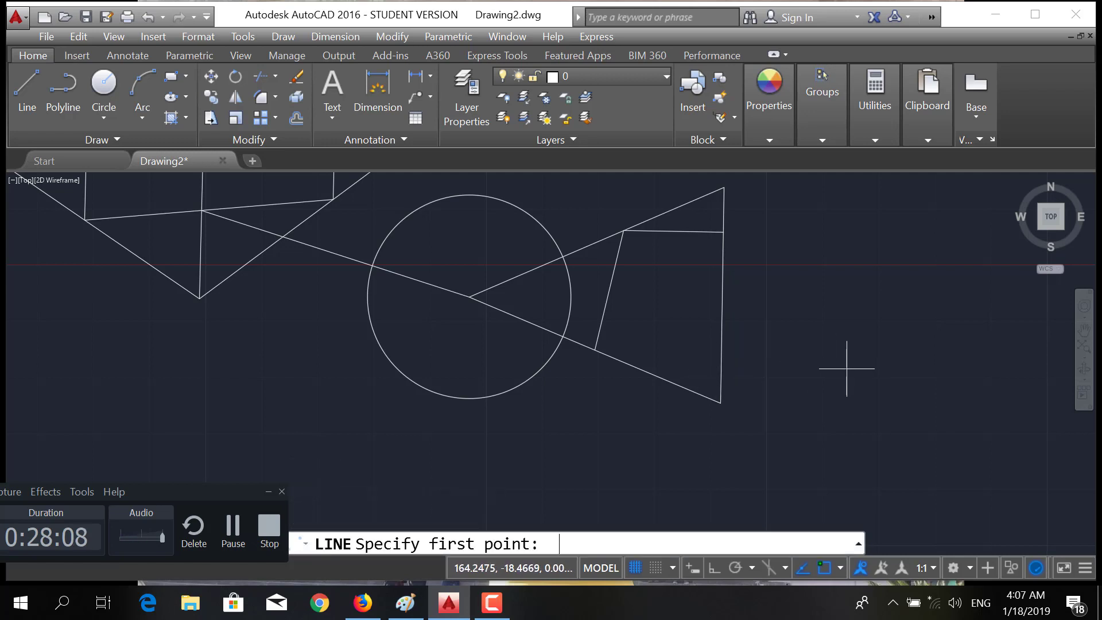
left_click(803, 189)
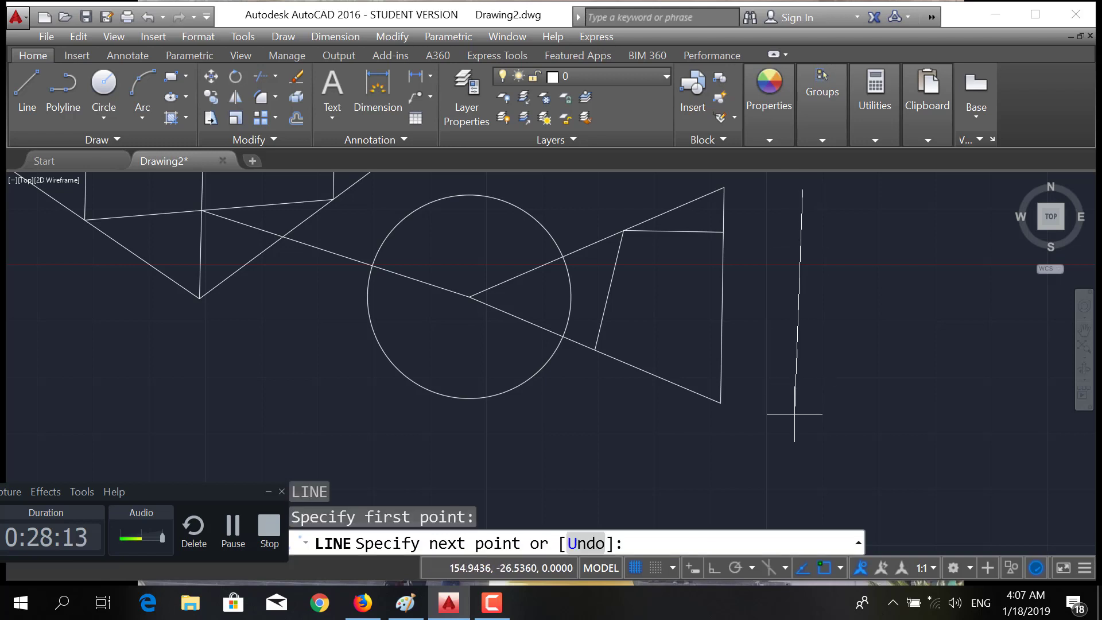
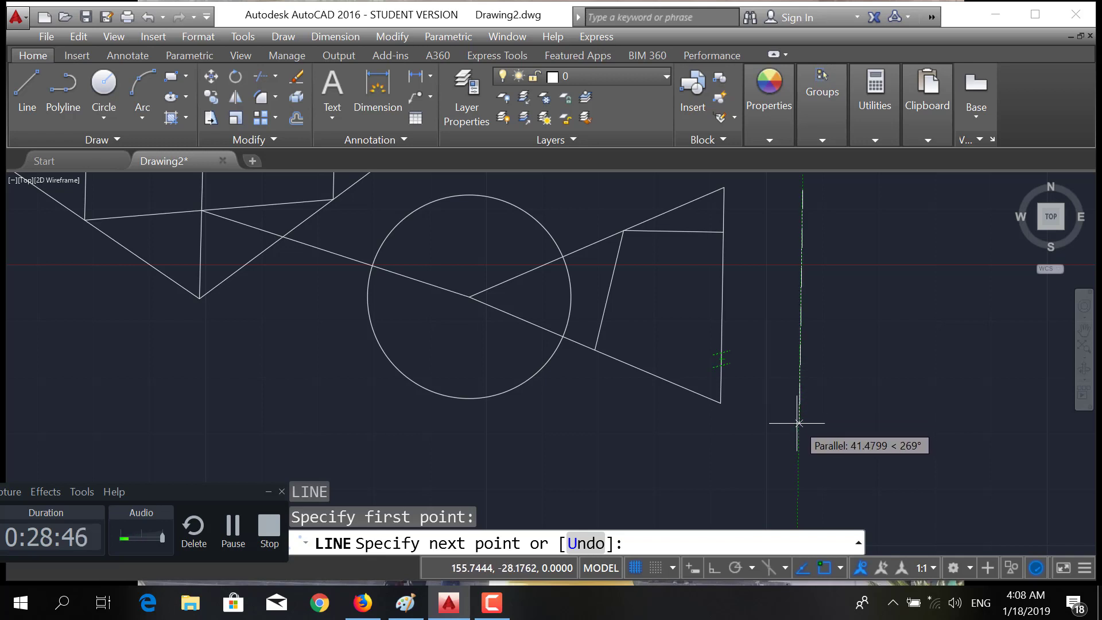
left_click(798, 426)
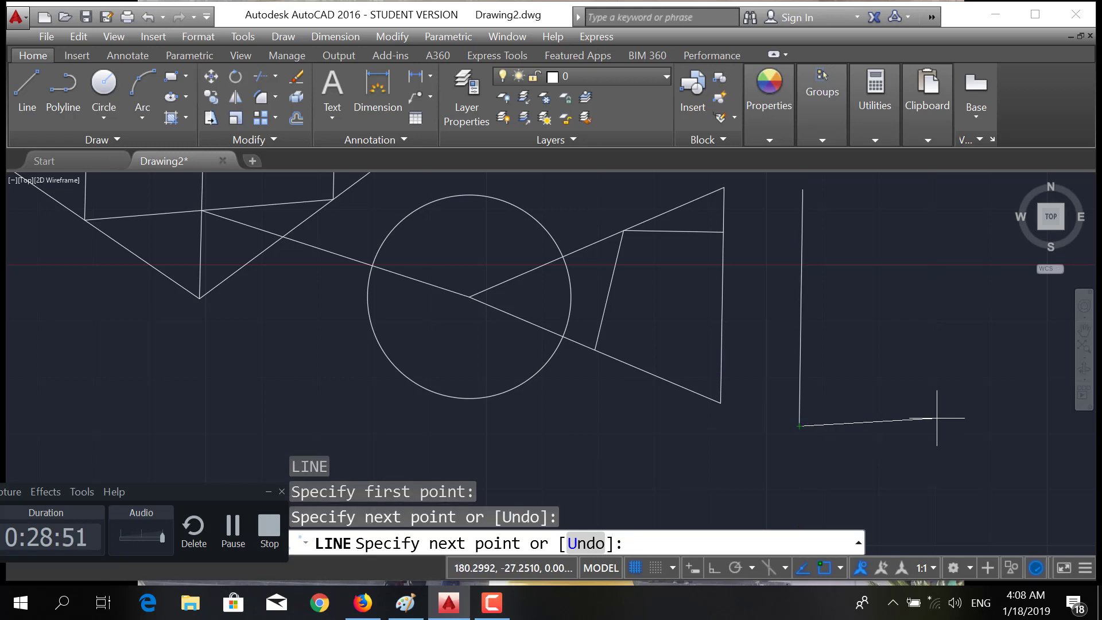
key("Return")
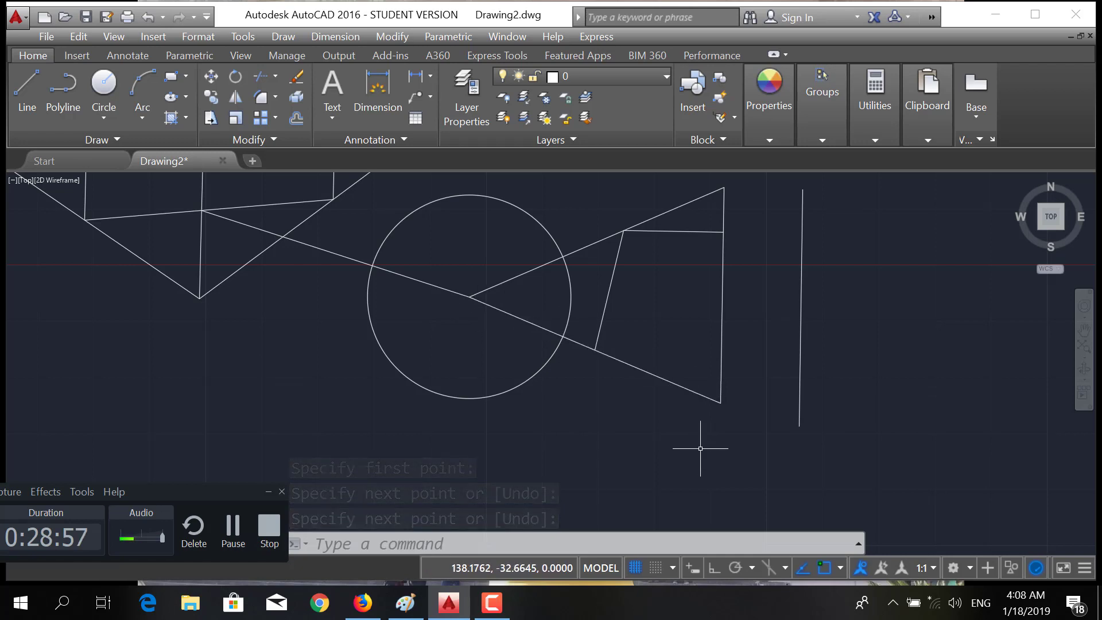
Draw a line just below the triangle's lower side, parallel to it, from near the outer corner into the circle.
type("l")
key("Return")
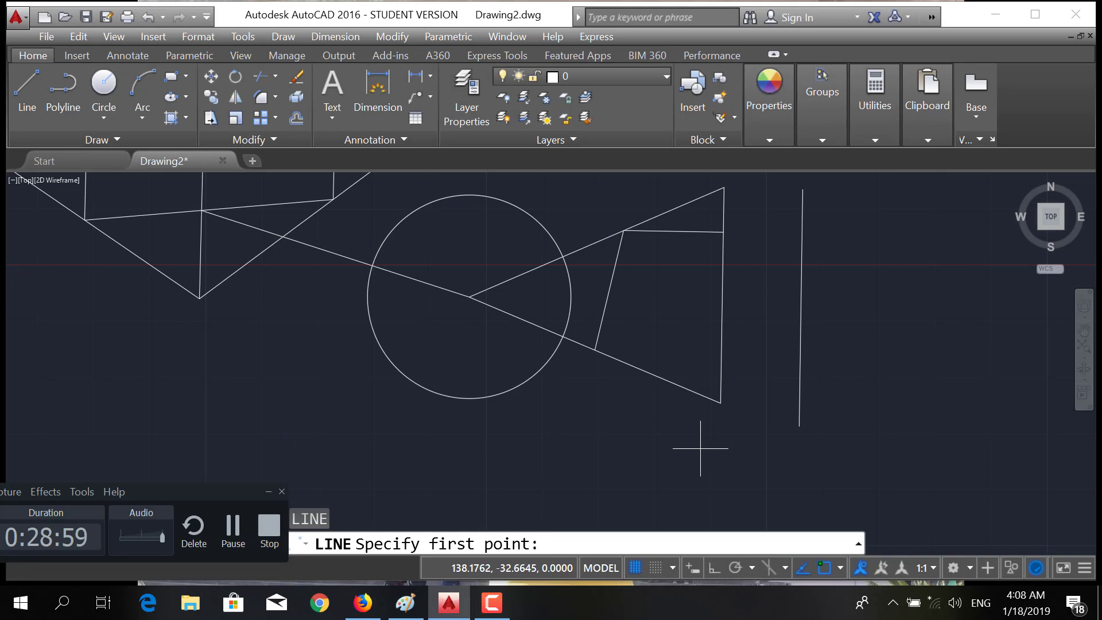
left_click(712, 419)
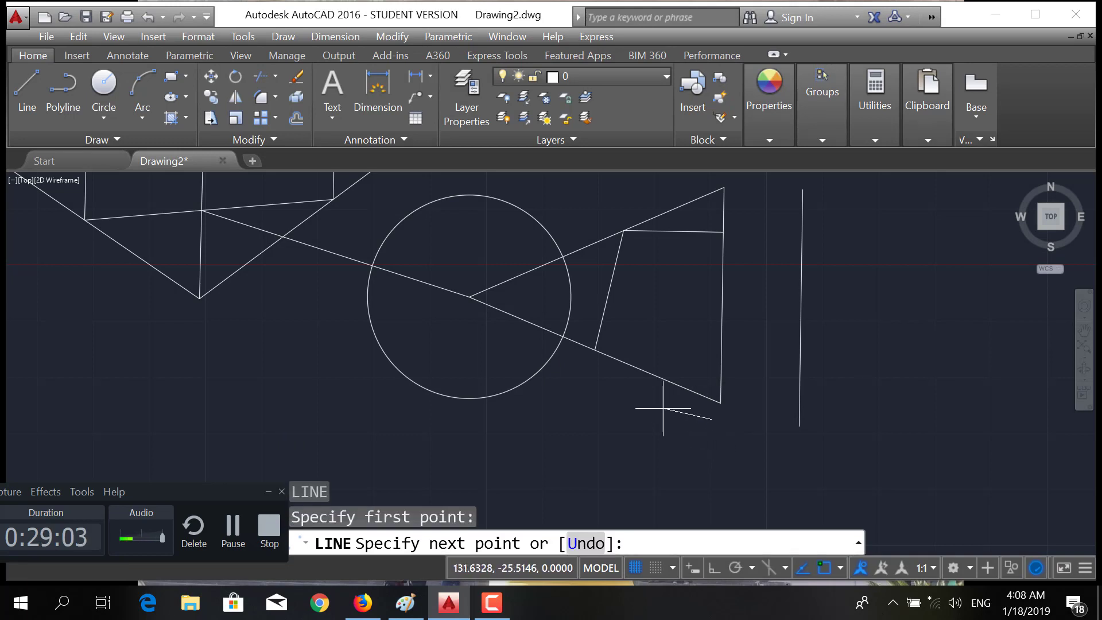
left_click(455, 308)
key("Return")
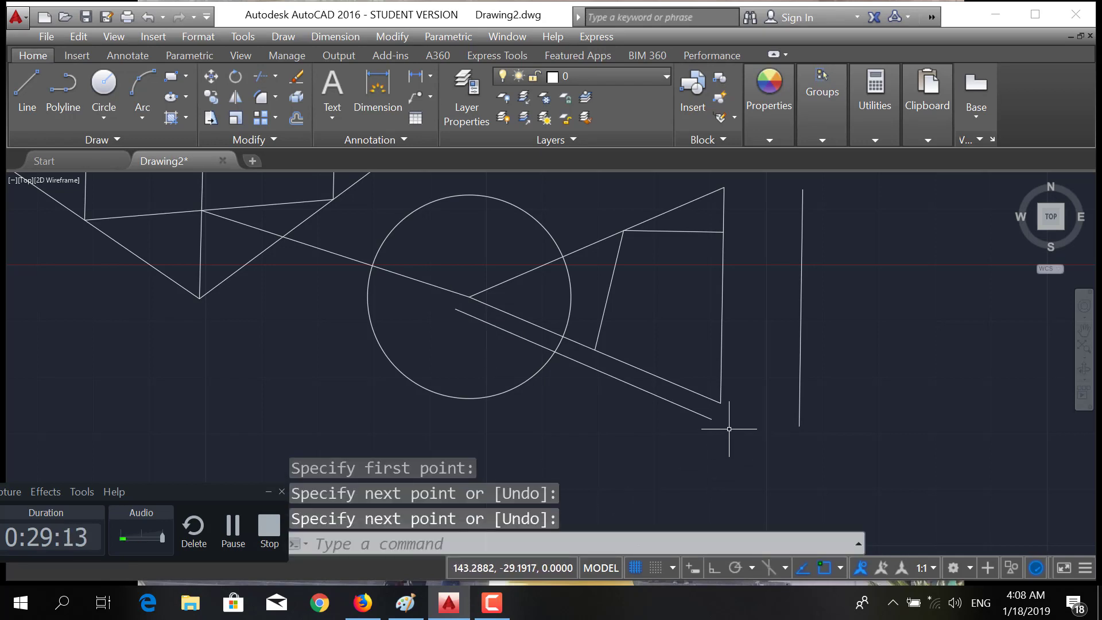
Inspect the line parallel to the triangle's lower side along its length and erase it.
scroll(725, 428, "up", 4)
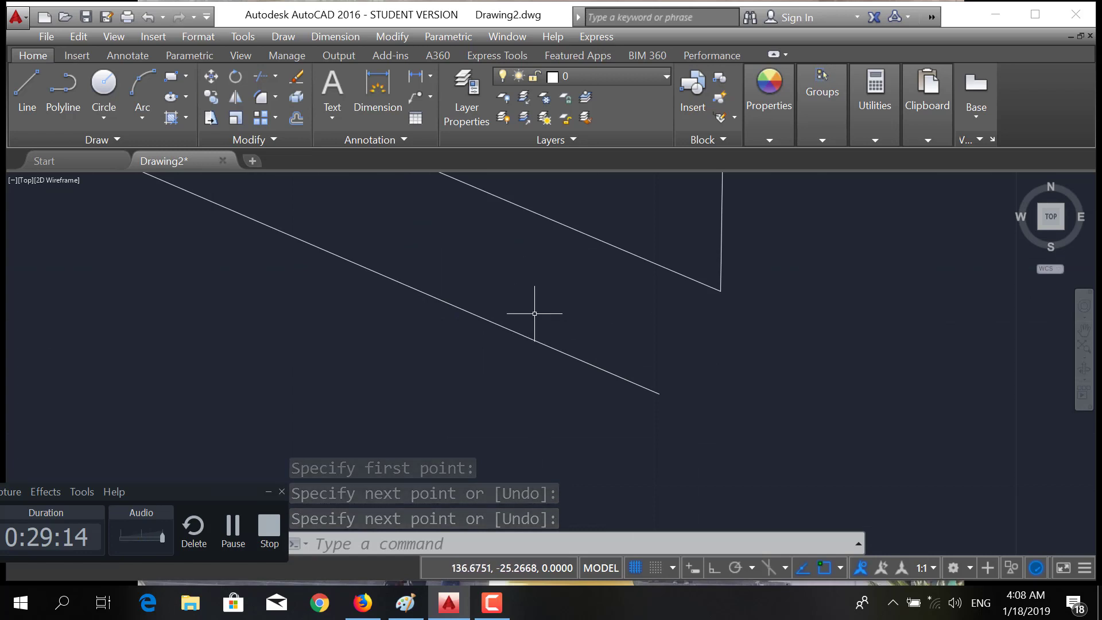
scroll(652, 376, "up", 6)
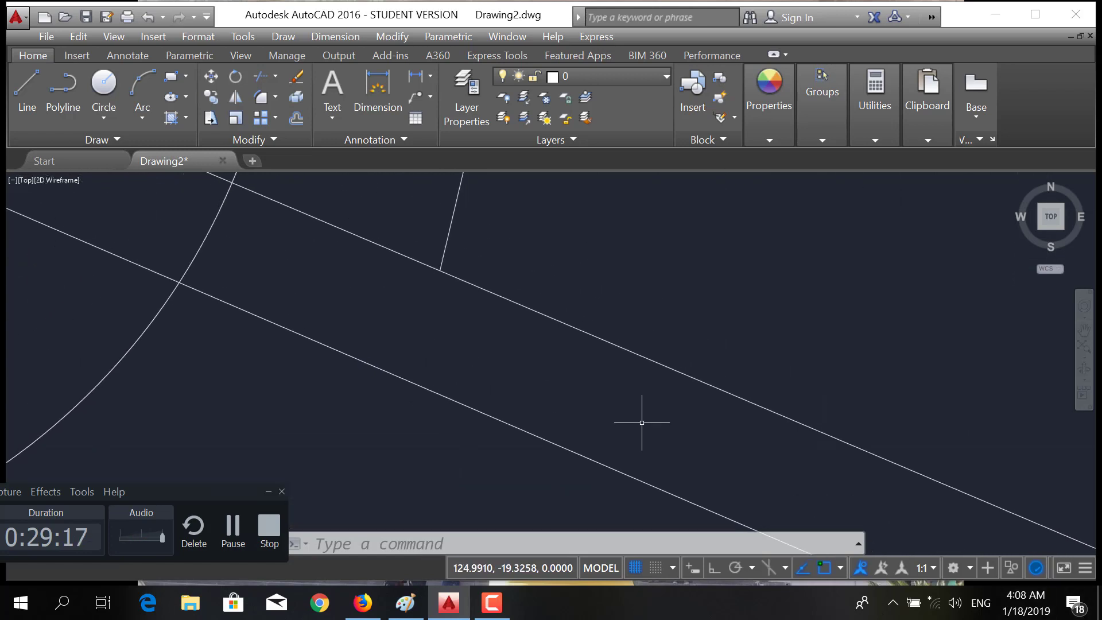
middle_click_drag(641, 422, 1010, 528)
middle_click_drag(468, 312, 657, 425)
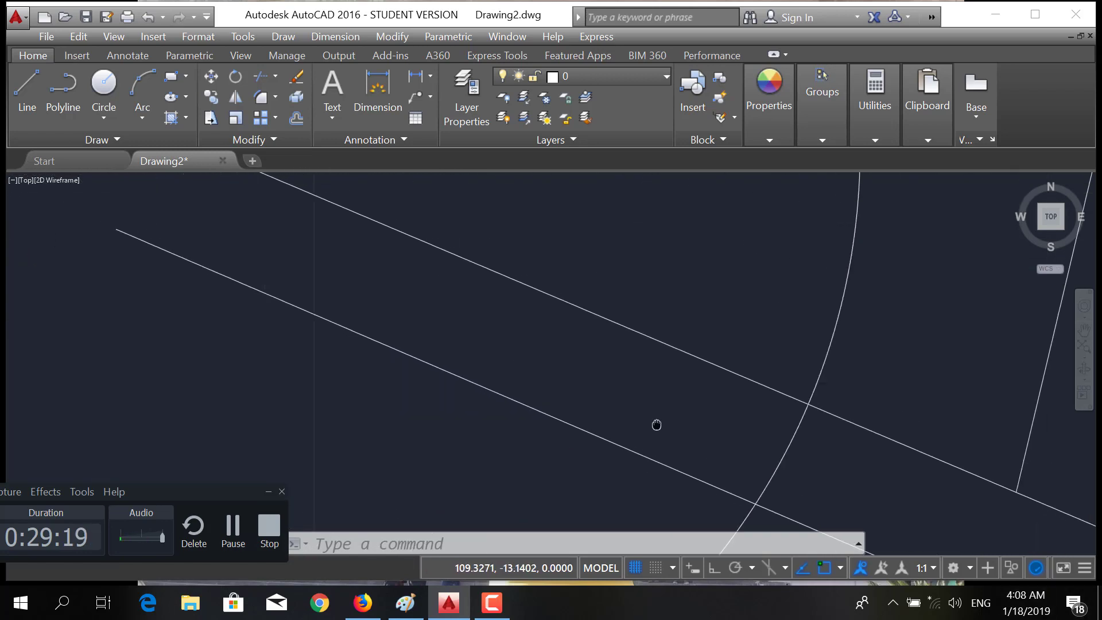
scroll(775, 467, "down", 2)
scroll(802, 443, "down", 4)
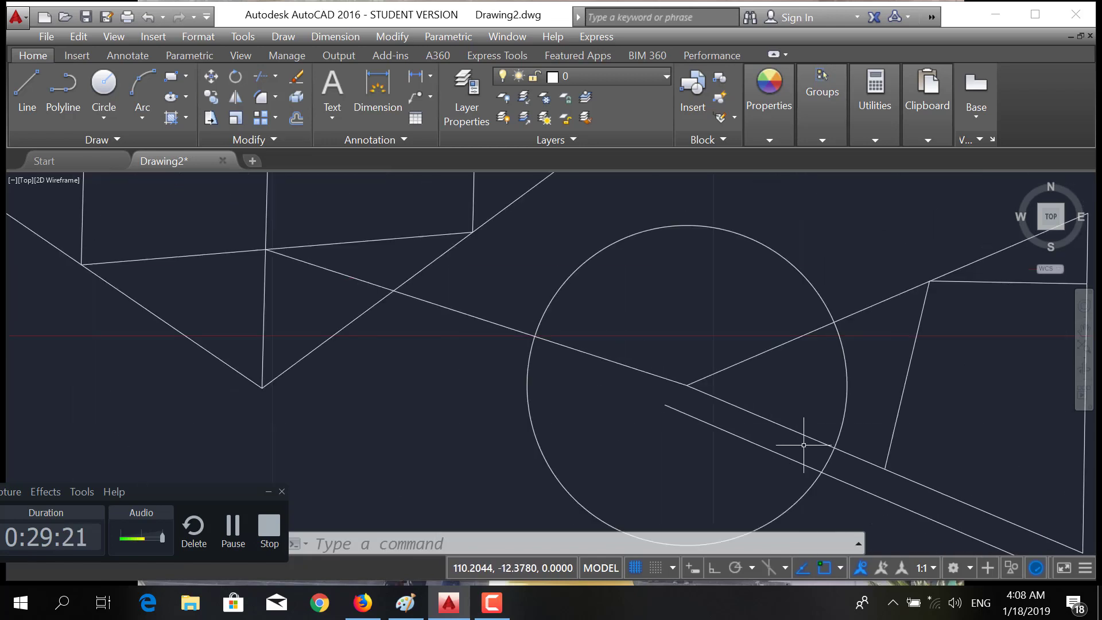
middle_click_drag(824, 448, 602, 342)
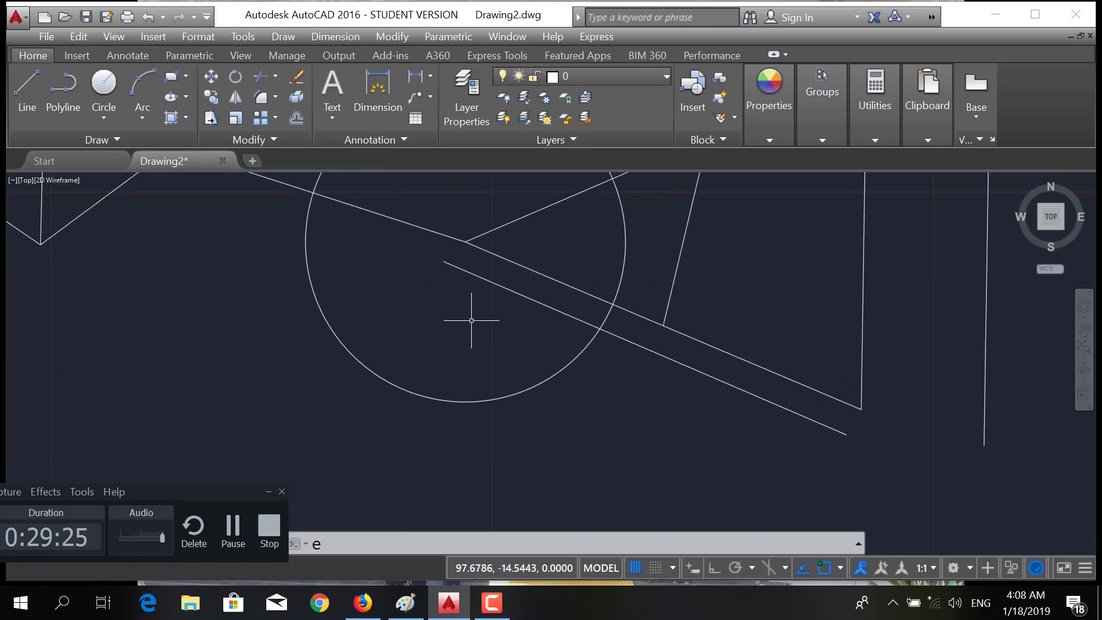
type("e")
key("Return")
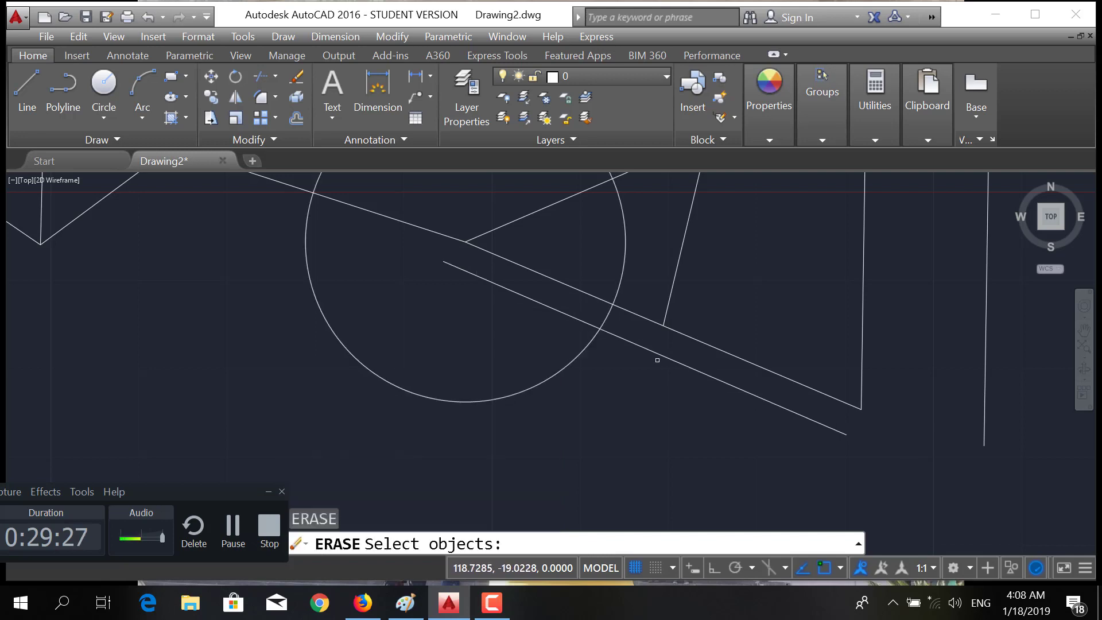
left_click(659, 356)
key("Return")
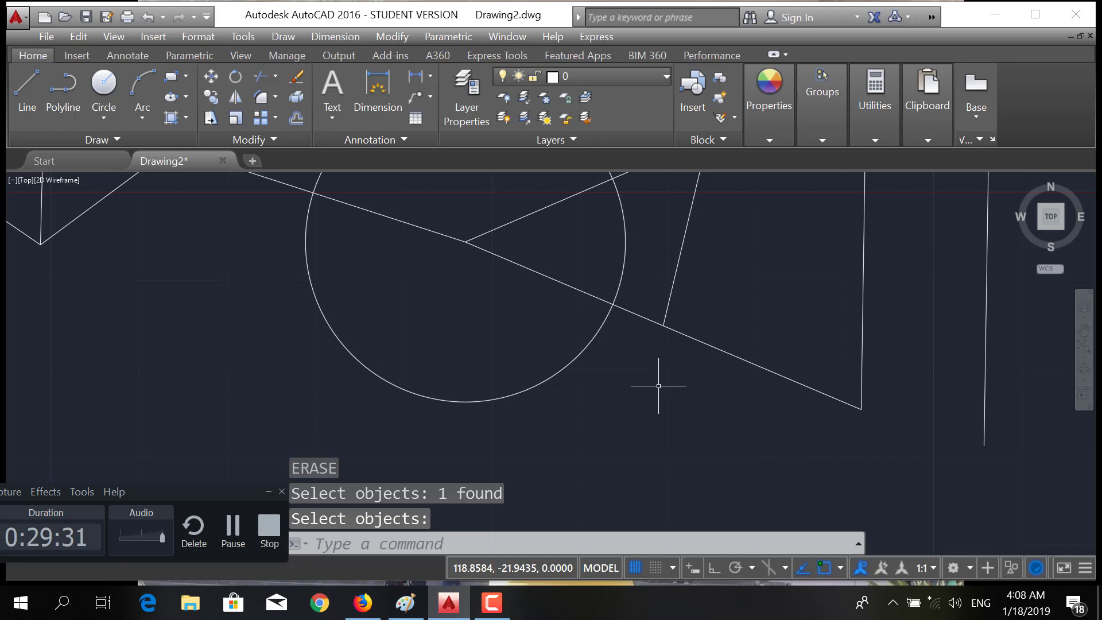
Draw a new line parallel to the triangle's lower side, from below its outer corner to just below the circle's center.
type("l")
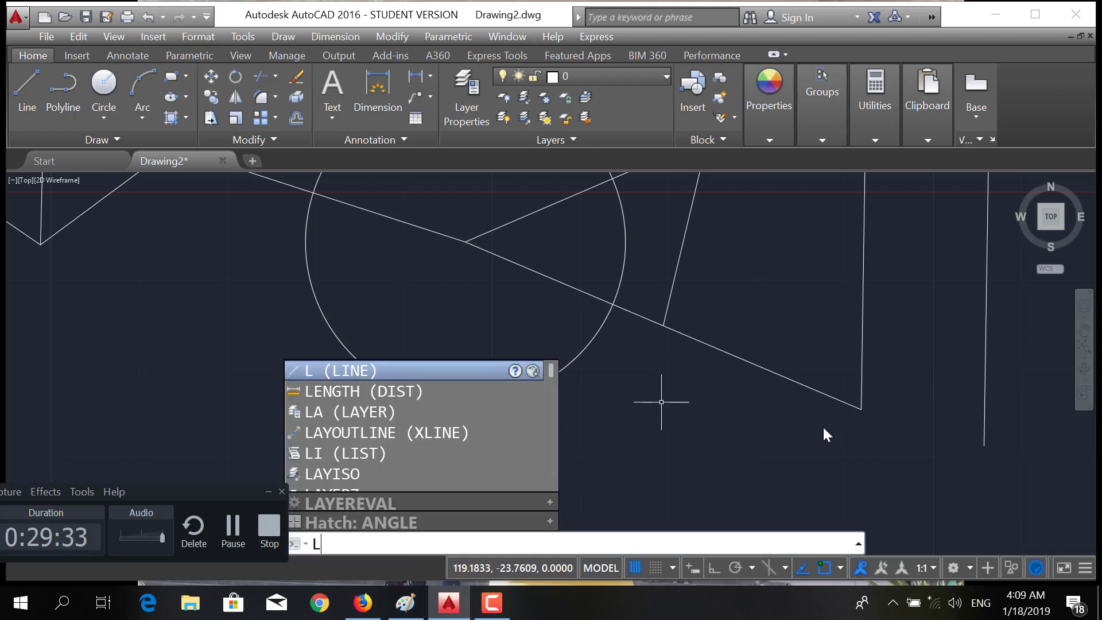
key("Return")
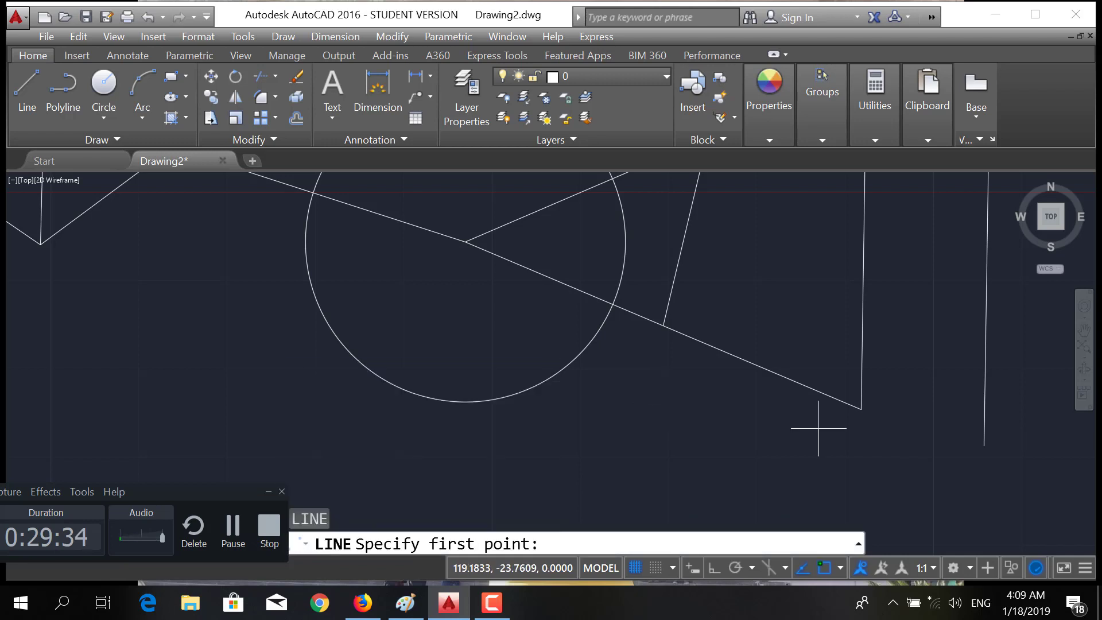
left_click(850, 440)
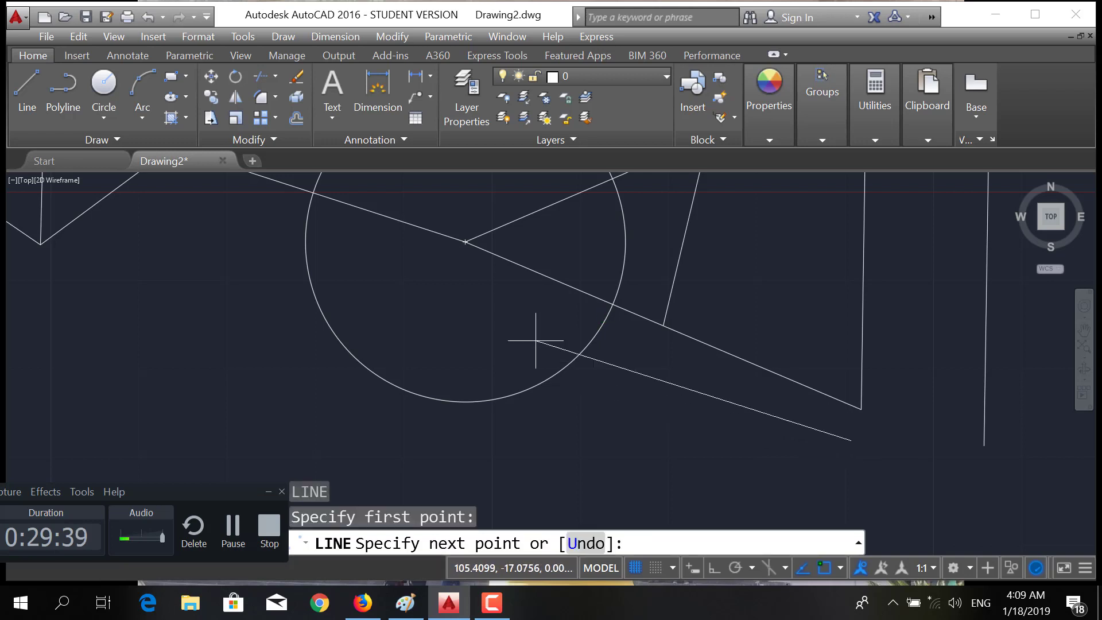
left_click(447, 269)
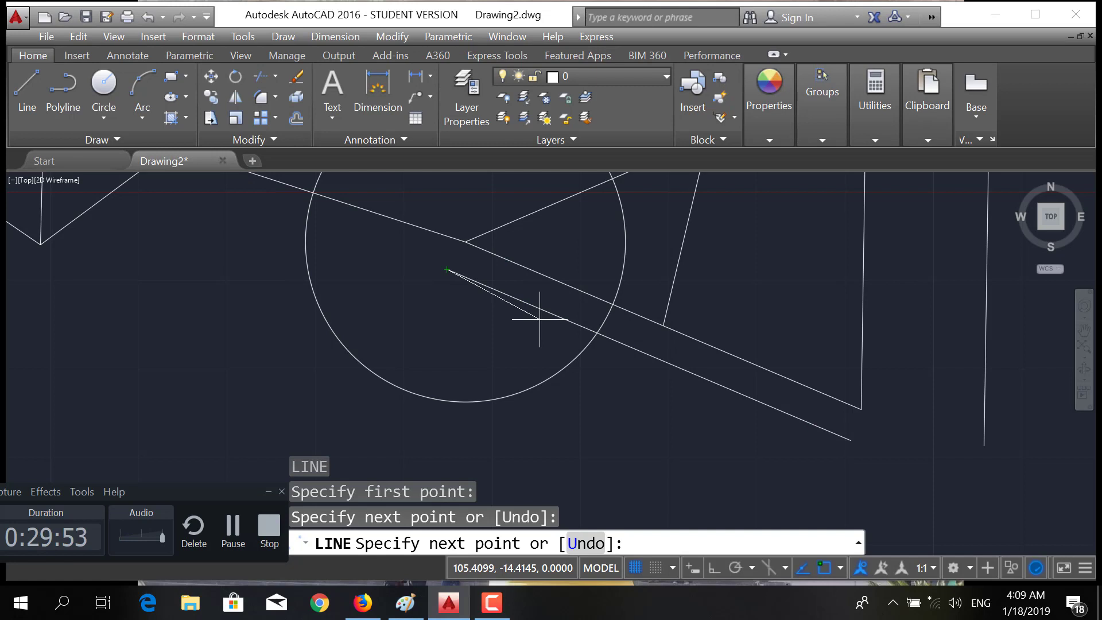
key("Return")
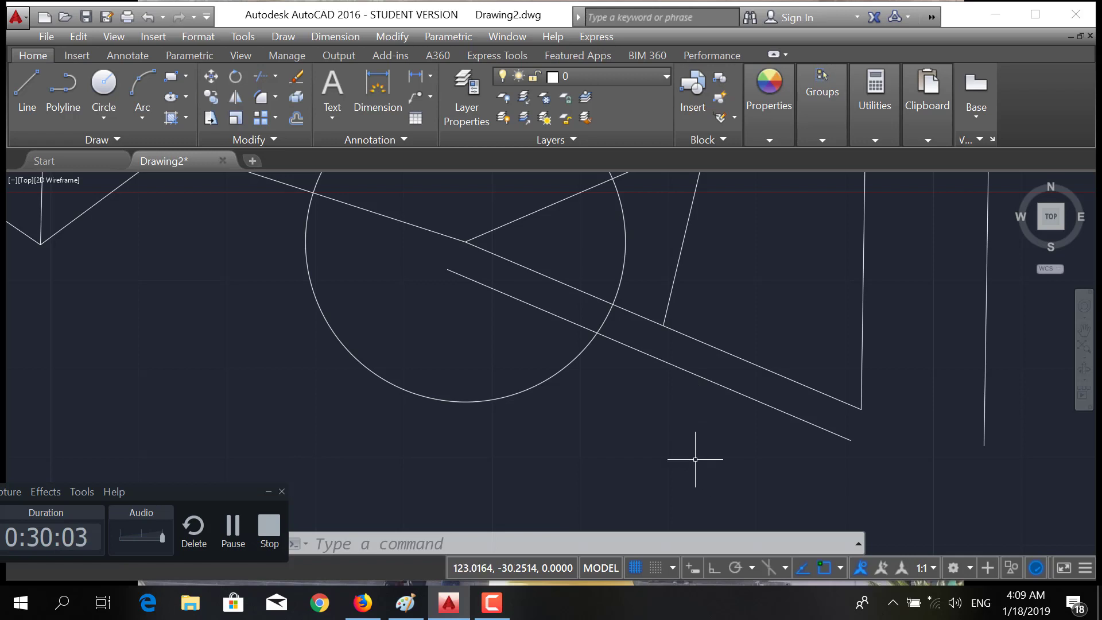
Add Nearest to the active running object snaps.
left_click(840, 569)
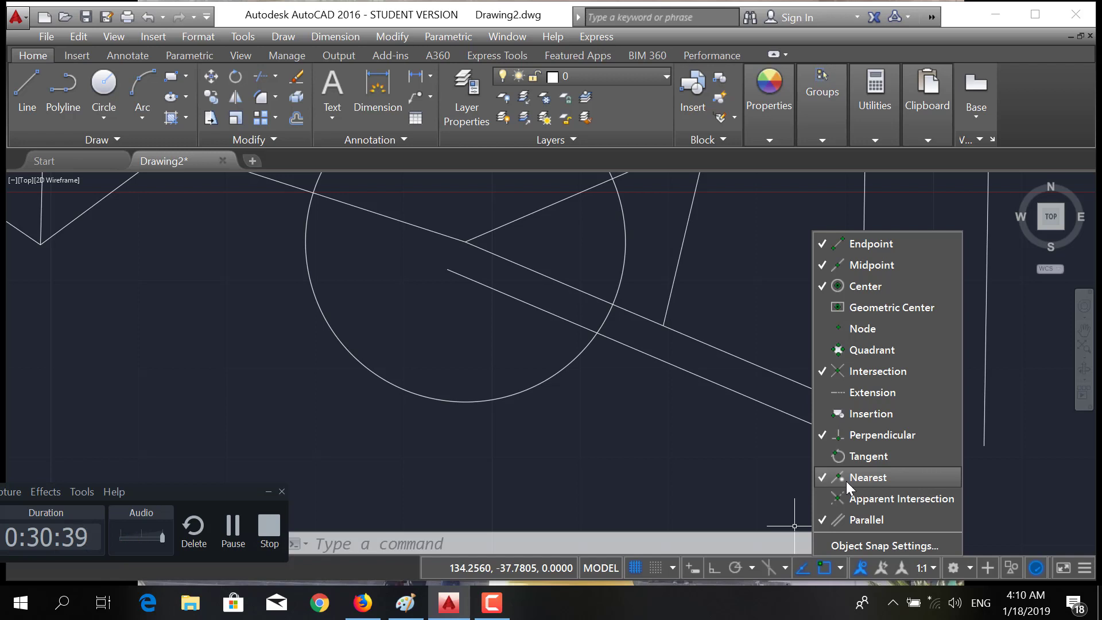
left_click(838, 567)
Start a line from an empty point below the circle, aiming at the line parallel to the triangle's lower side.
scroll(597, 418, "down", 5)
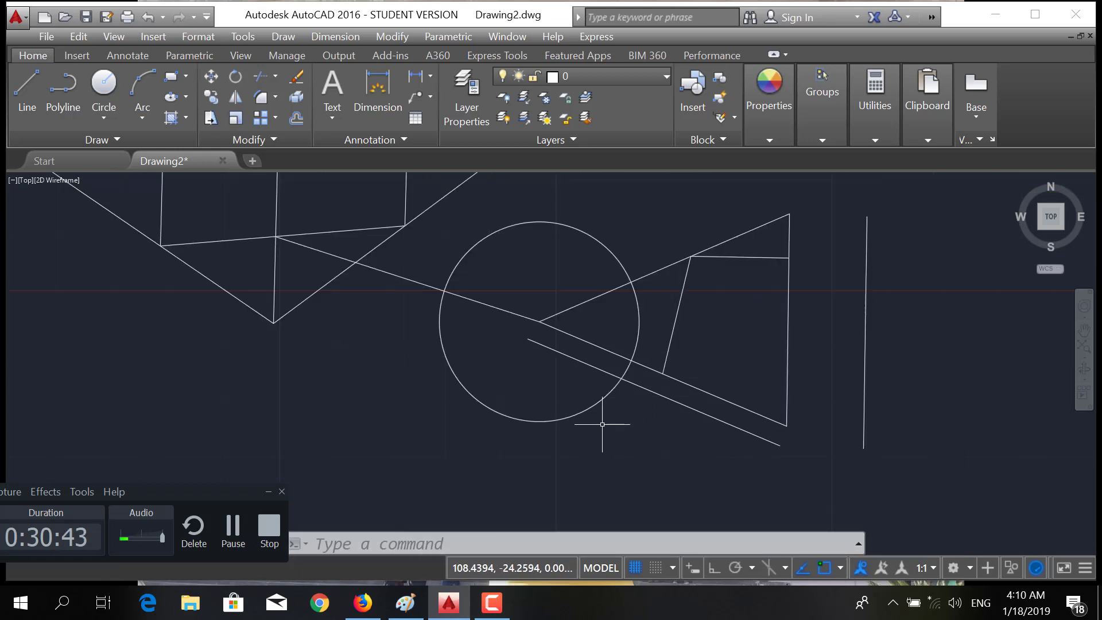
scroll(598, 442, "up", 5)
middle_click_drag(601, 452, 635, 438)
type("l")
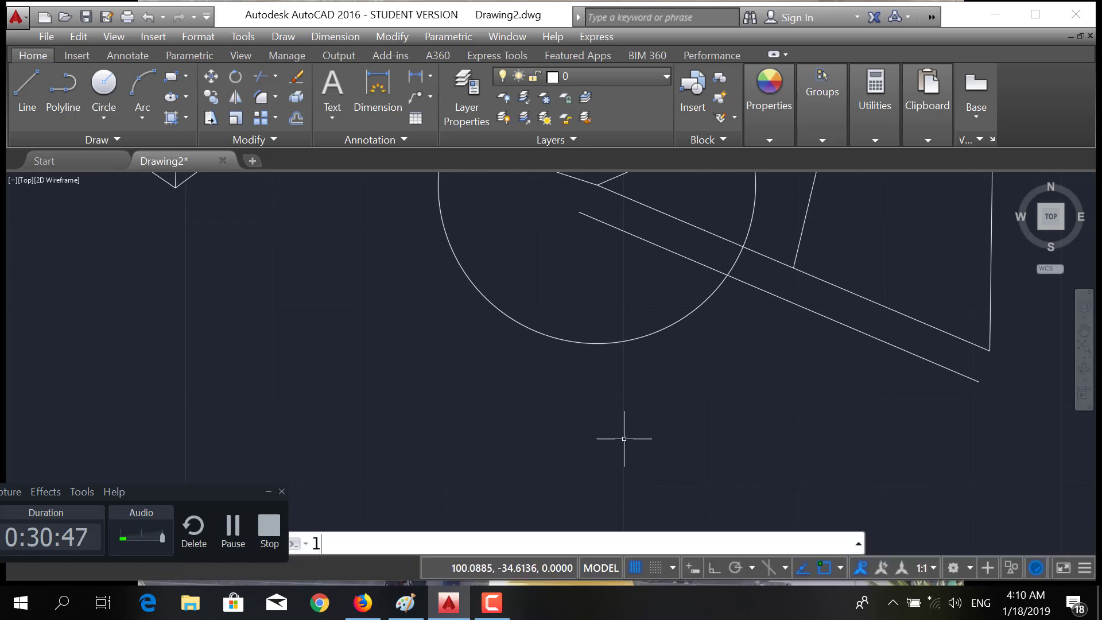
key("Return")
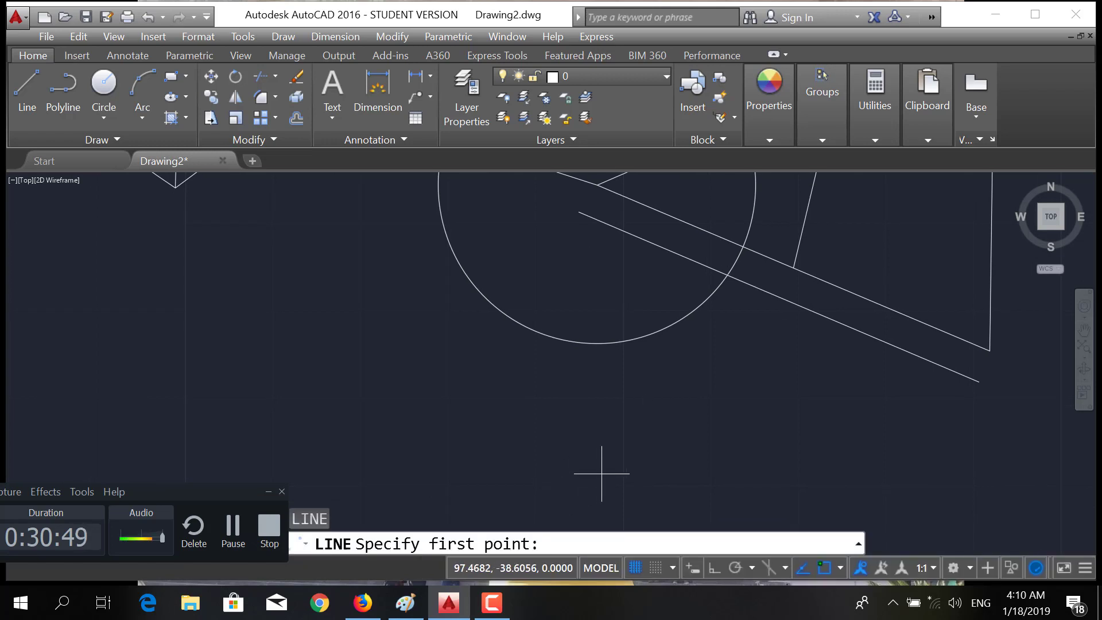
left_click(622, 466)
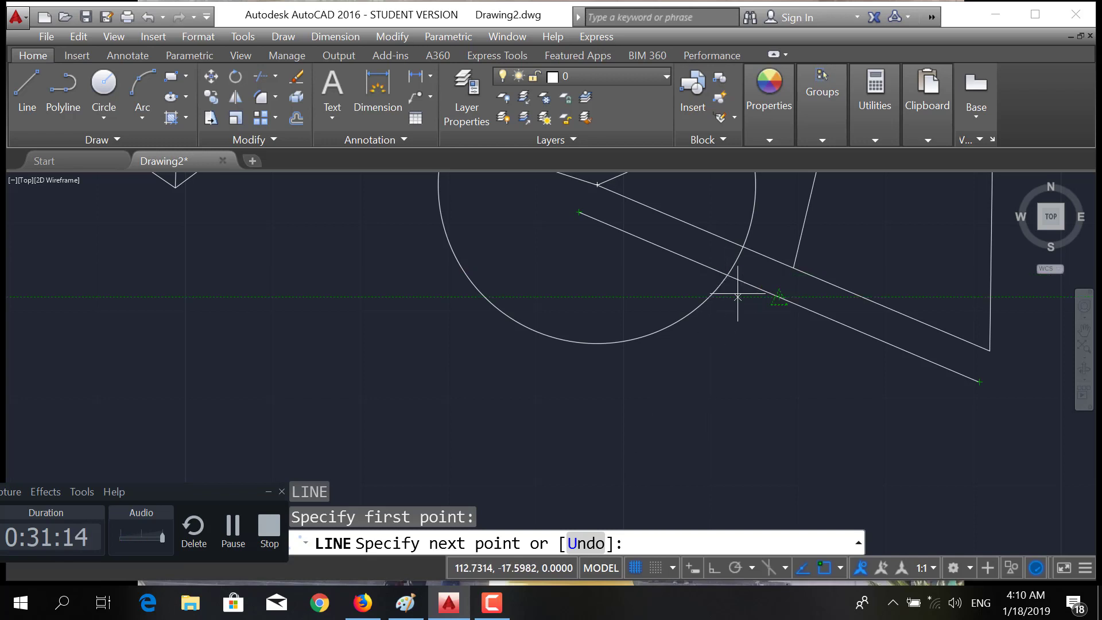
scroll(868, 350, "up", 4)
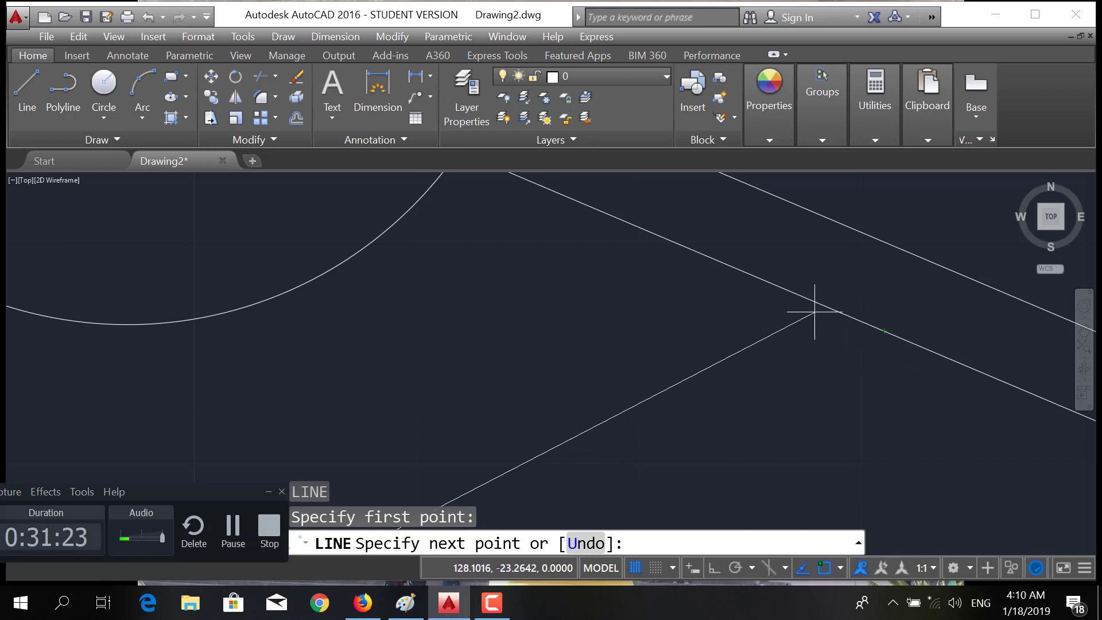
Turn off the Parallel, Perpendicular, Intersection, Center, Midpoint and Endpoint object snaps, leaving only Nearest active.
left_click(841, 568)
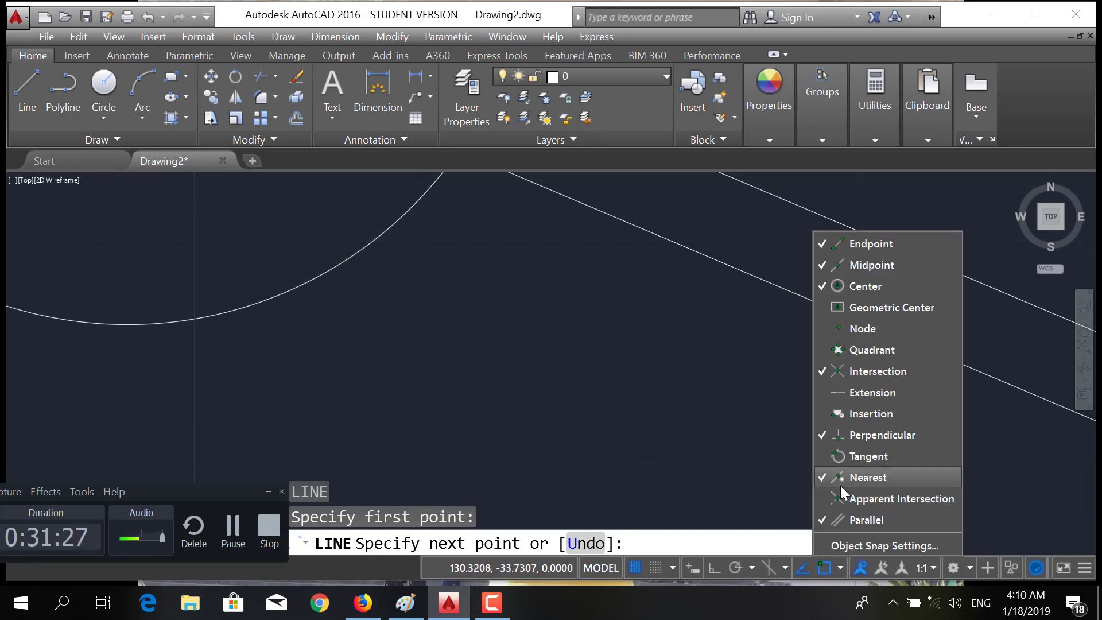
left_click(842, 520)
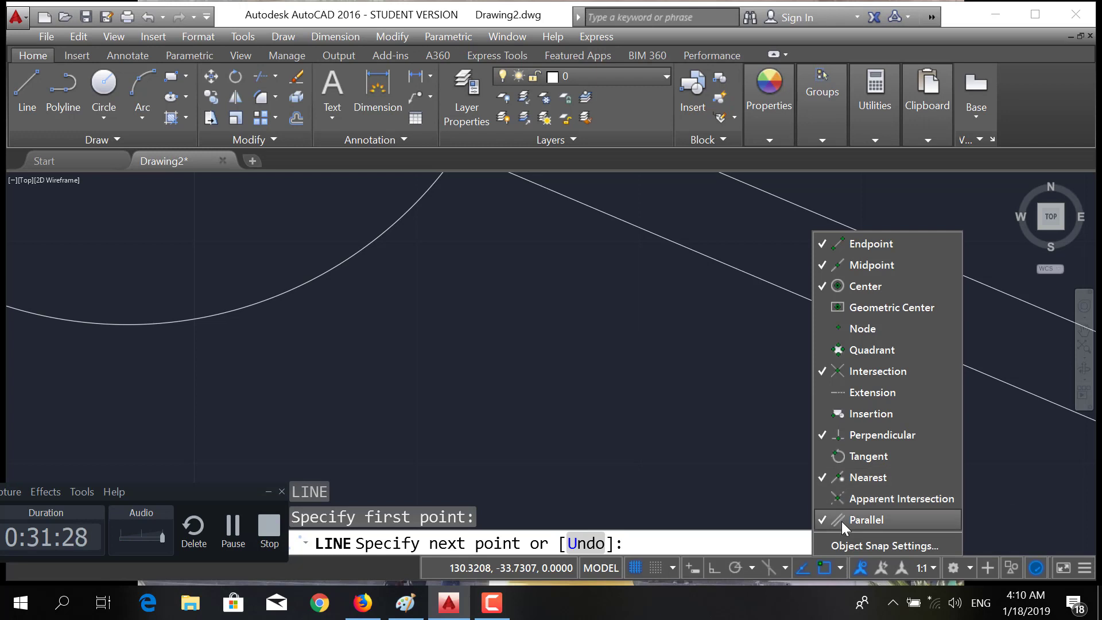
left_click(853, 436)
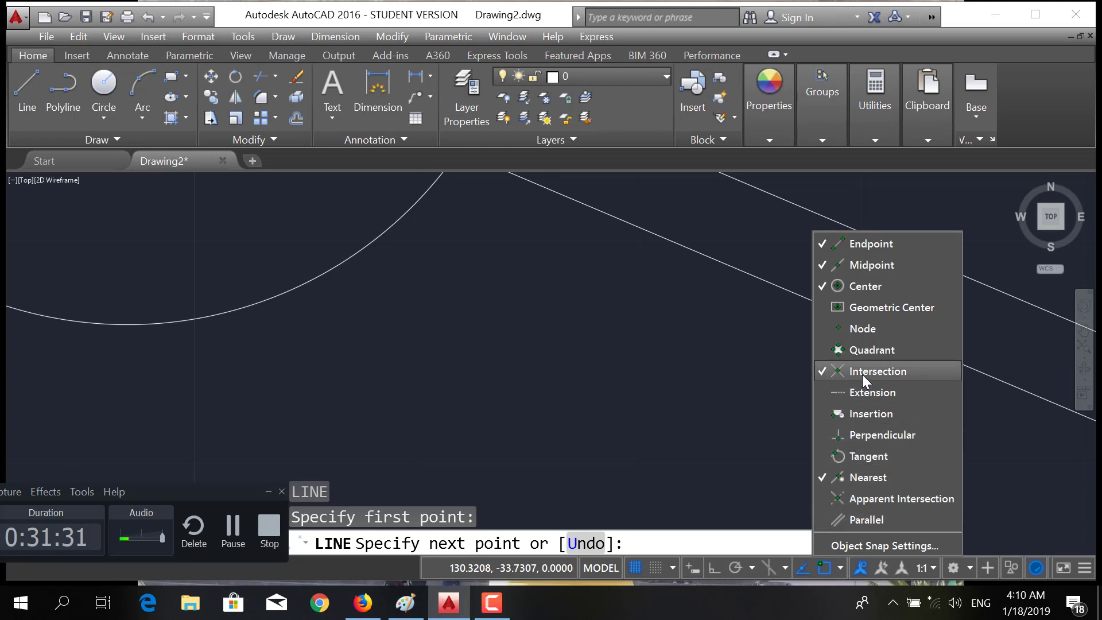
left_click(861, 373)
left_click(855, 290)
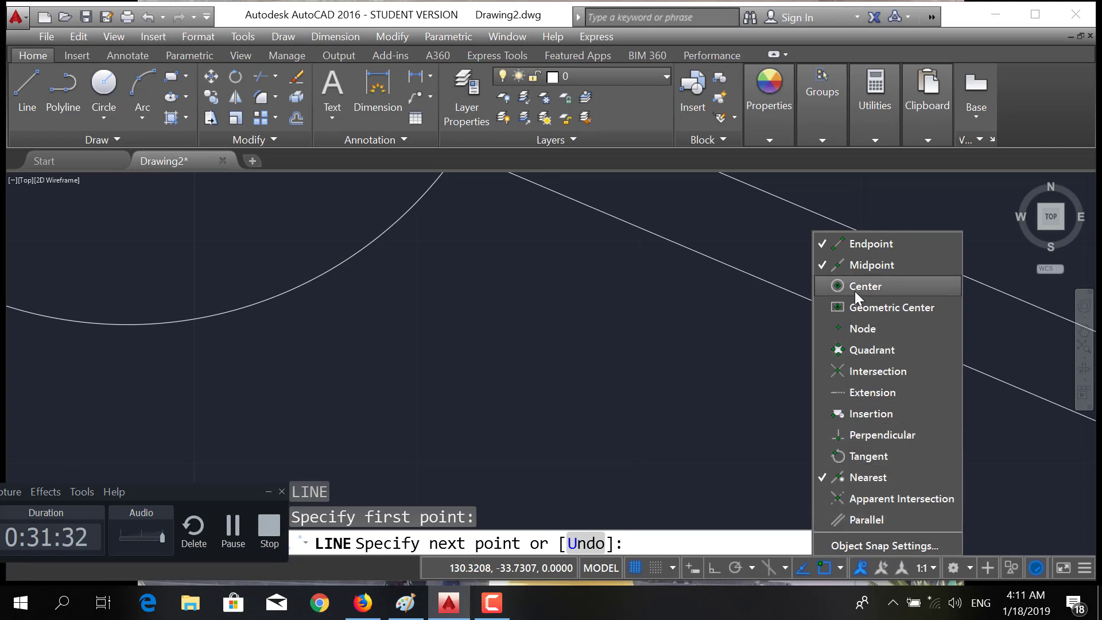
left_click(873, 265)
left_click(869, 244)
left_click(869, 243)
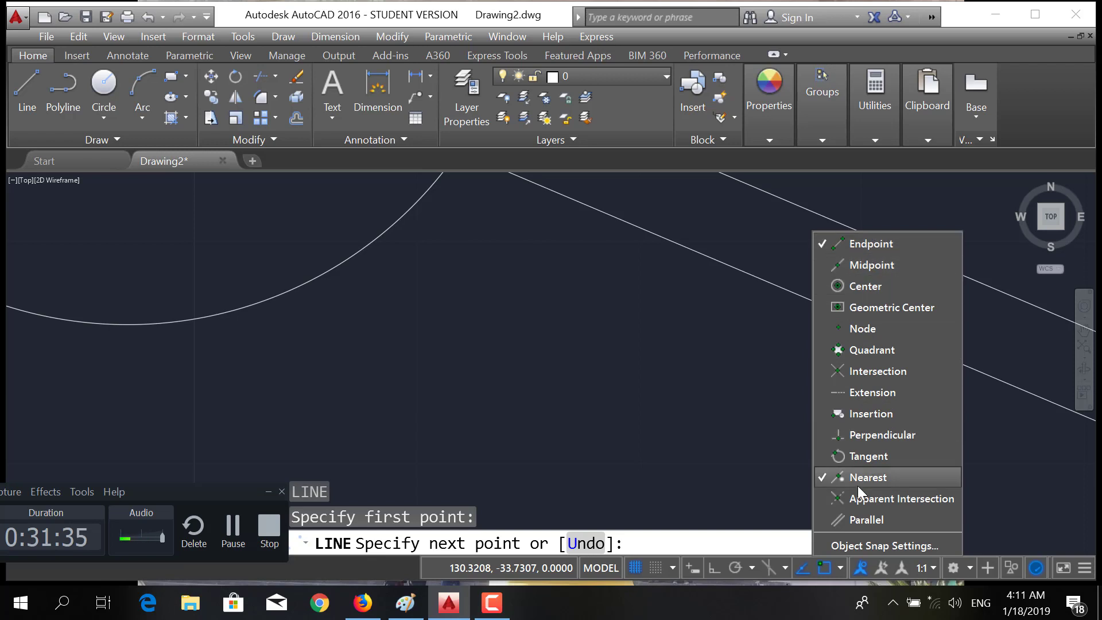
left_click(864, 244)
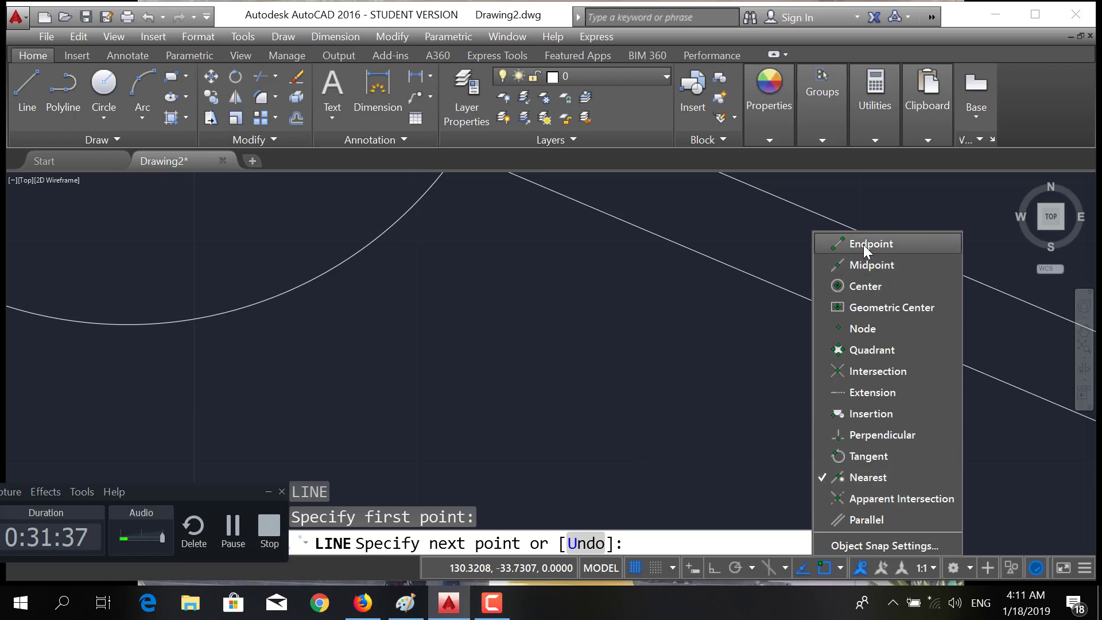
left_click(840, 569)
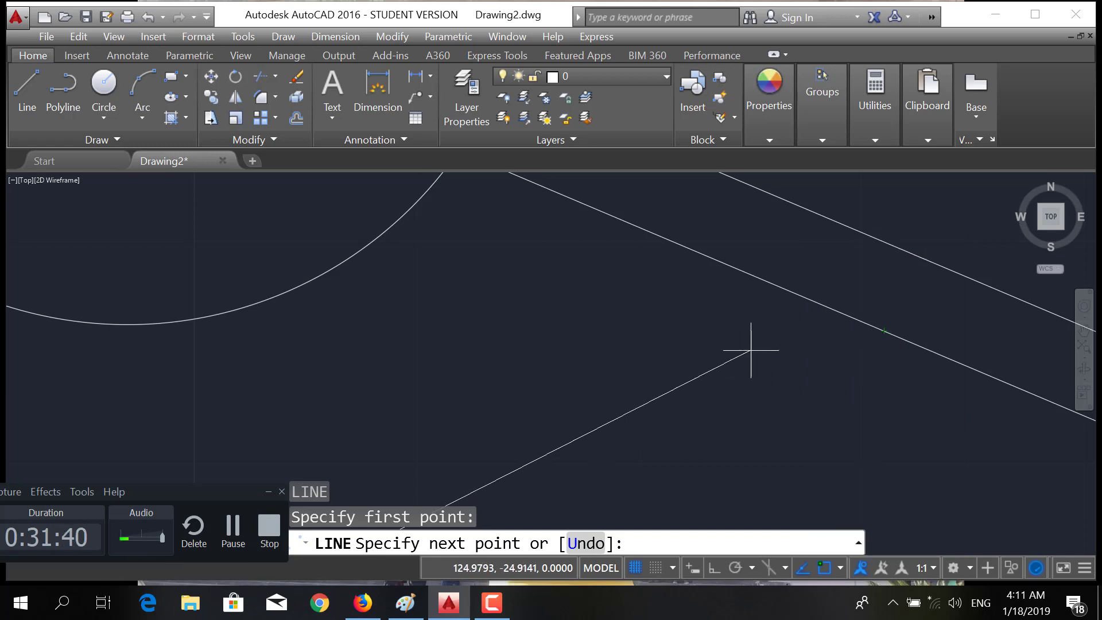
End the line on the lower parallel line with the Nearest snap and inspect the junction up close.
left_click(754, 278)
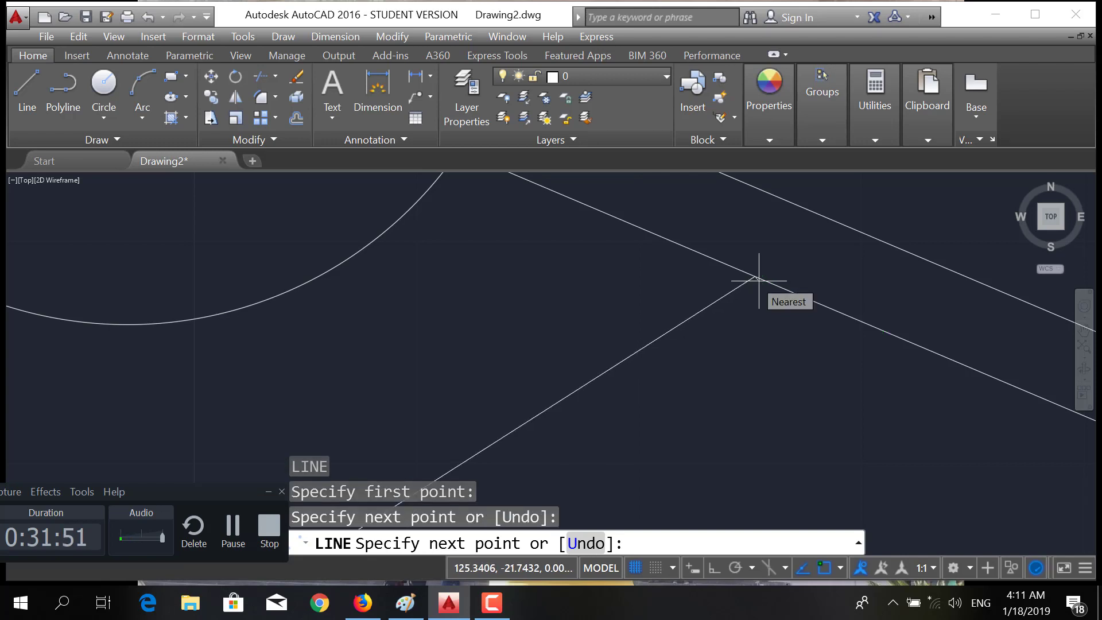
key("Return")
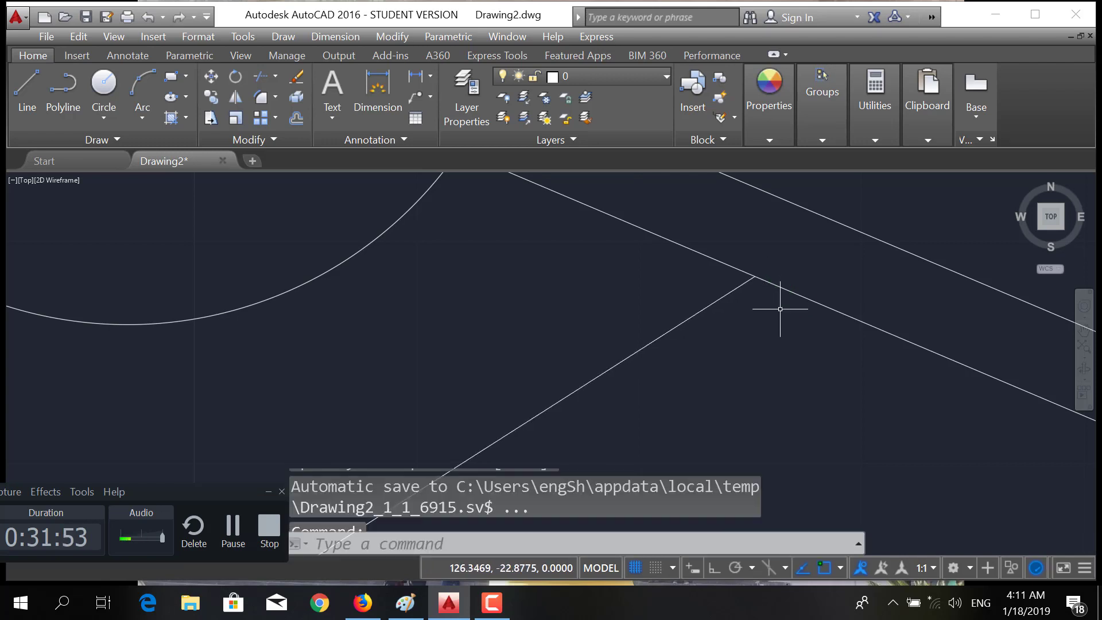
scroll(791, 367, "down", 4)
scroll(795, 360, "up", 7)
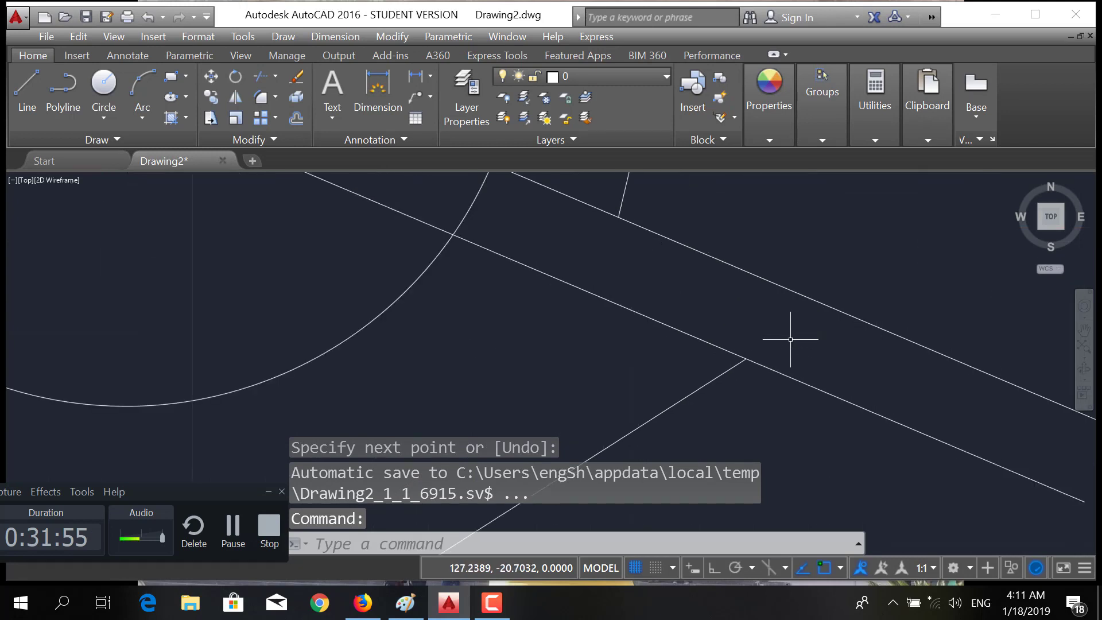
mouse_move(726, 302)
middle_mouse_down()
mouse_move(585, 238)
mouse_move(569, 251)
mouse_move(632, 379)
mouse_move(588, 362)
mouse_move(576, 253)
mouse_move(615, 399)
mouse_move(568, 332)
mouse_move(644, 369)
middle_mouse_up()
scroll(643, 368, "down", 3)
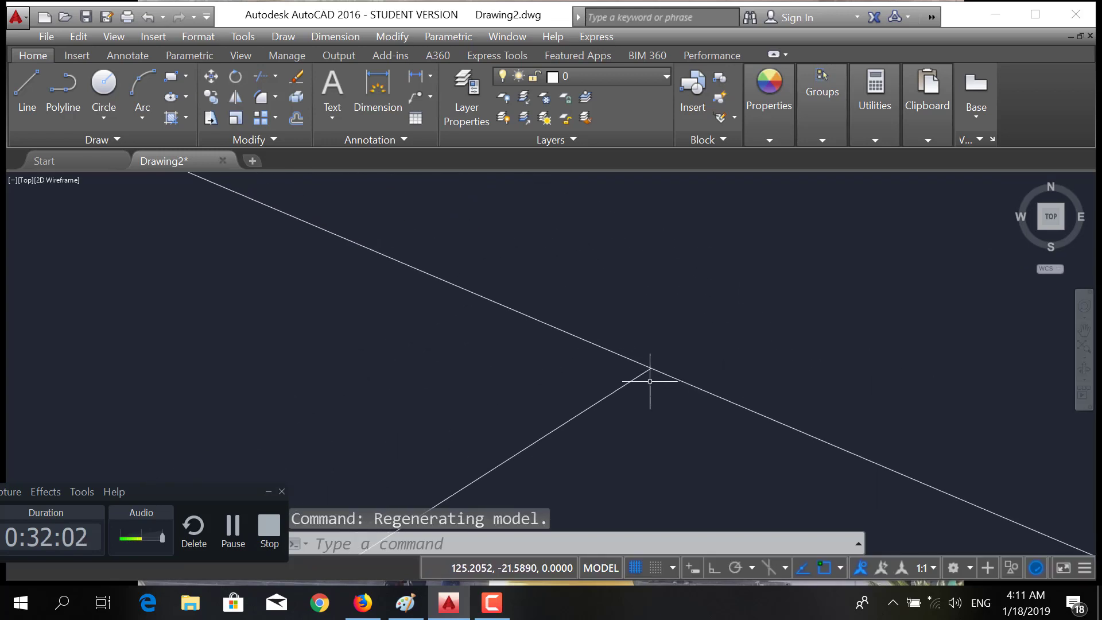
scroll(640, 388, "down", 4)
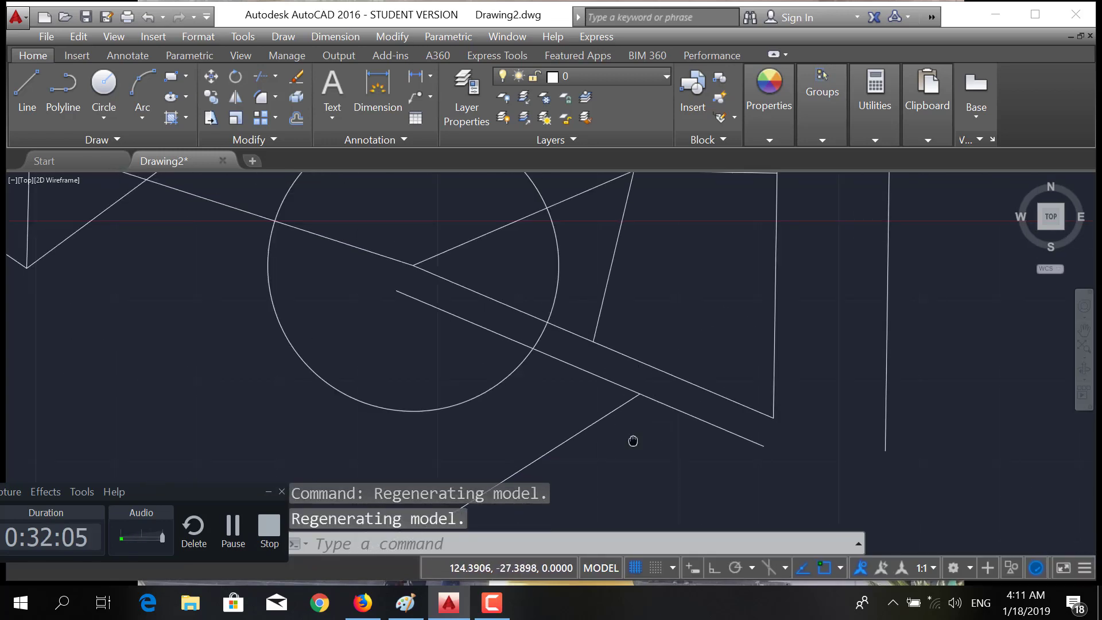
middle_click_drag(634, 446, 684, 349)
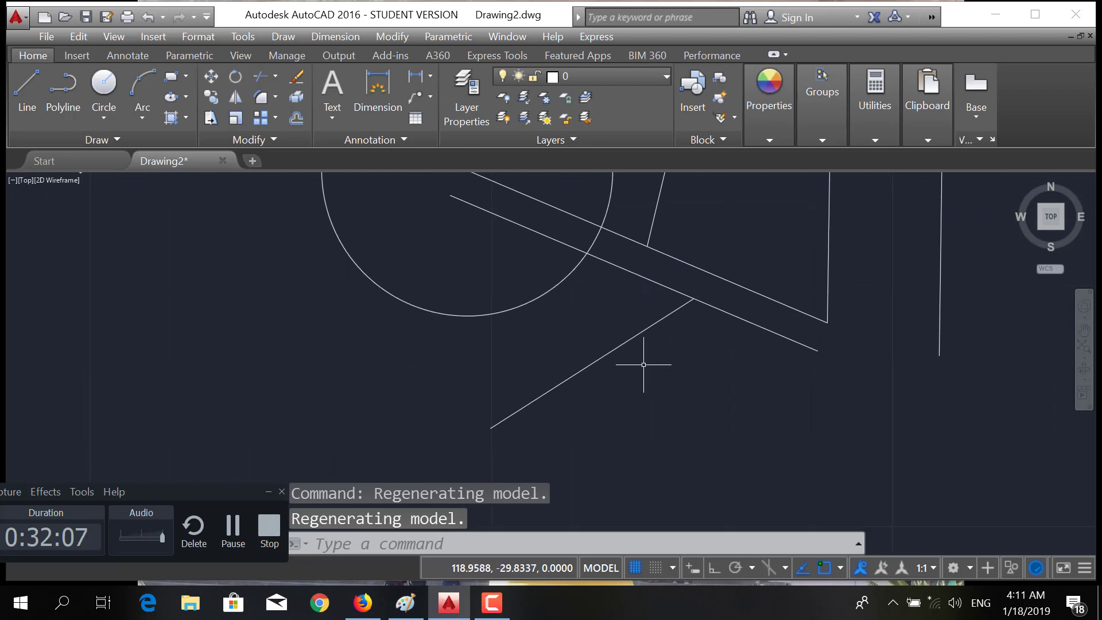
Erase the slanted line that ends on the lower parallel line.
type("e")
key("Return")
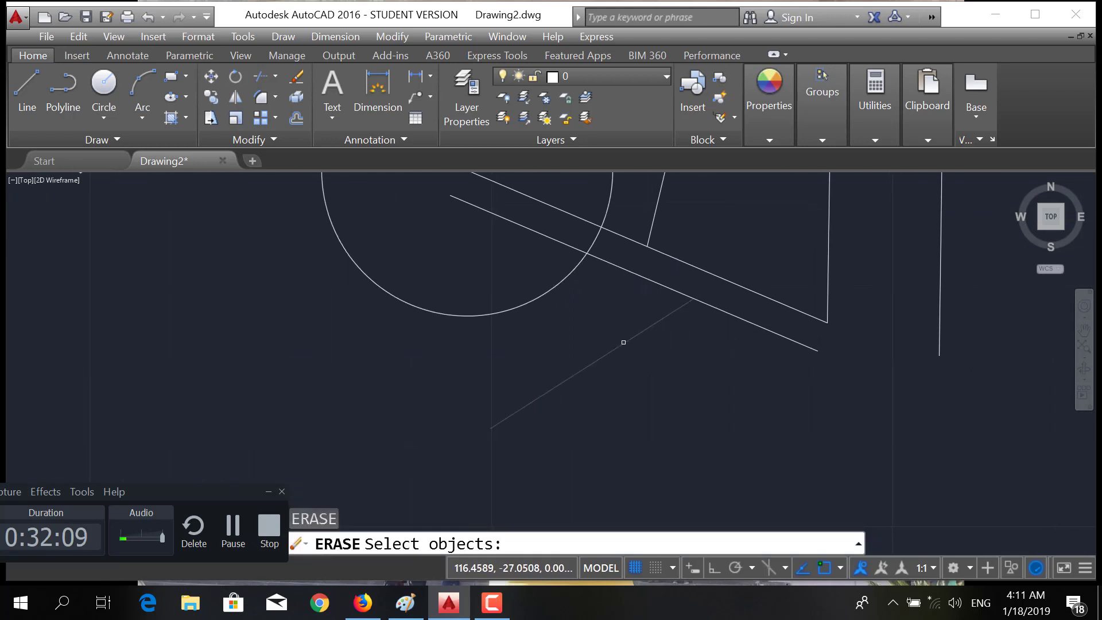
left_click(624, 345)
key("Return")
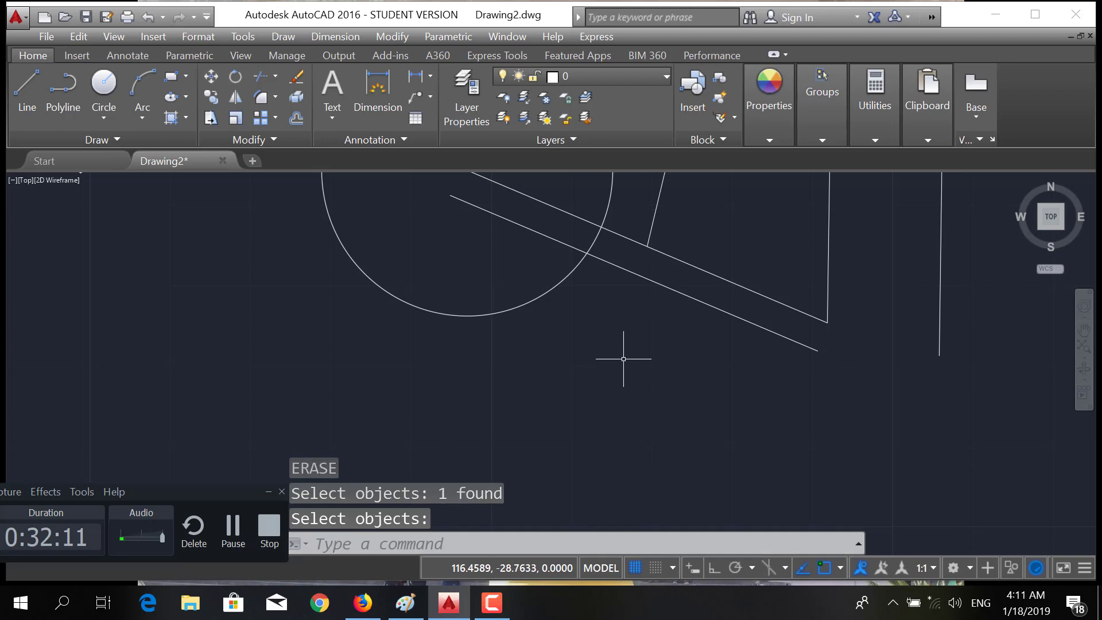
Draw a line from below the circle to the lower parallel line by eye, with the Nearest snap turned off.
type("l")
key("Return")
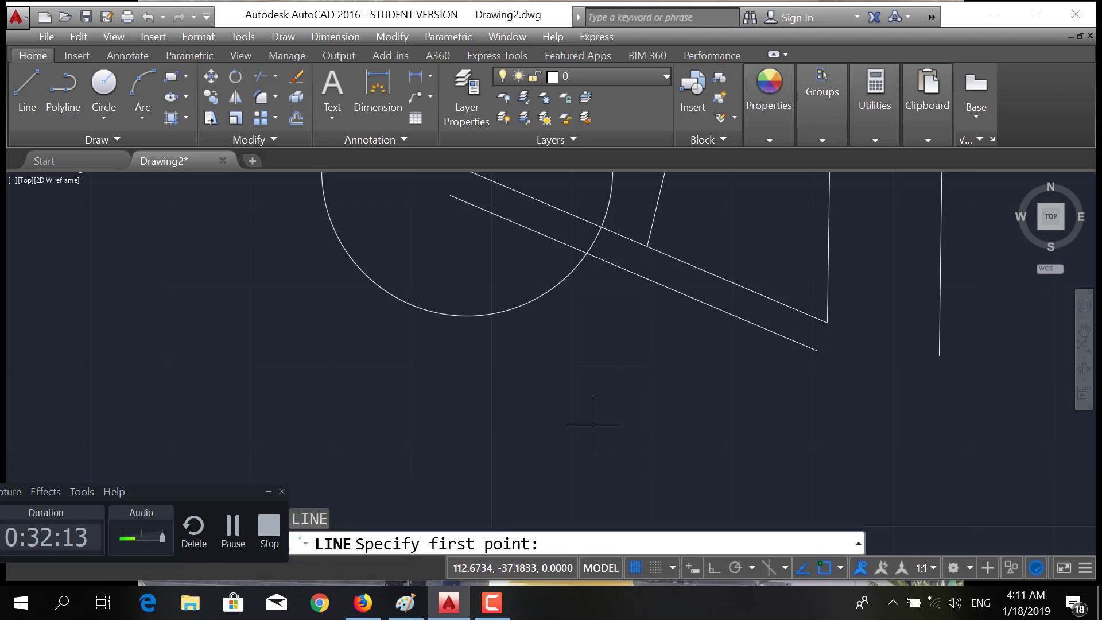
left_click(583, 423)
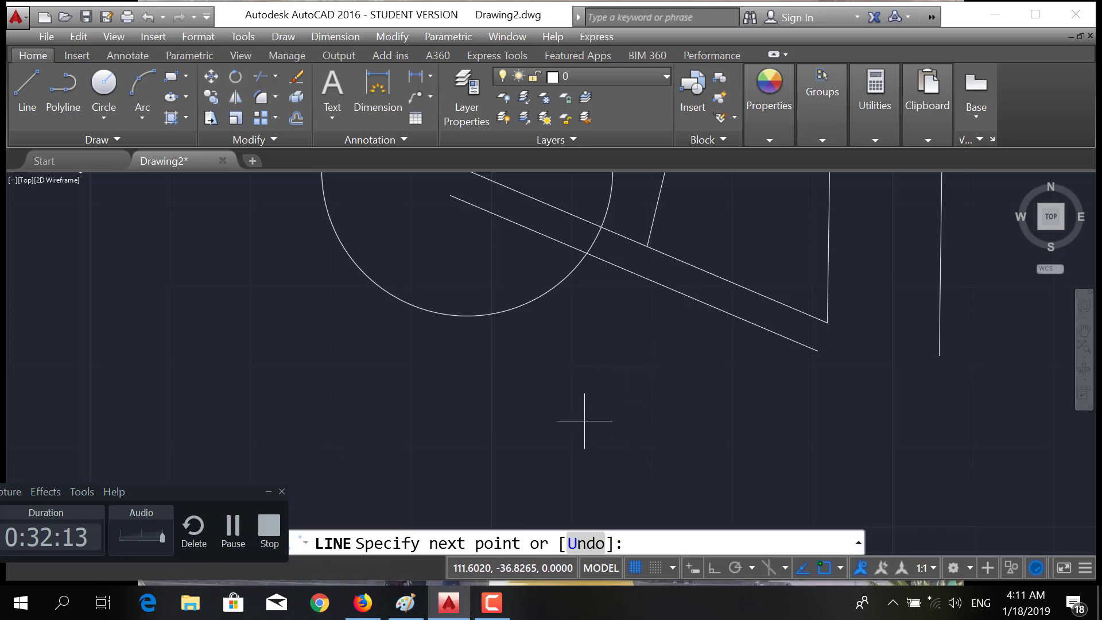
left_click(841, 568)
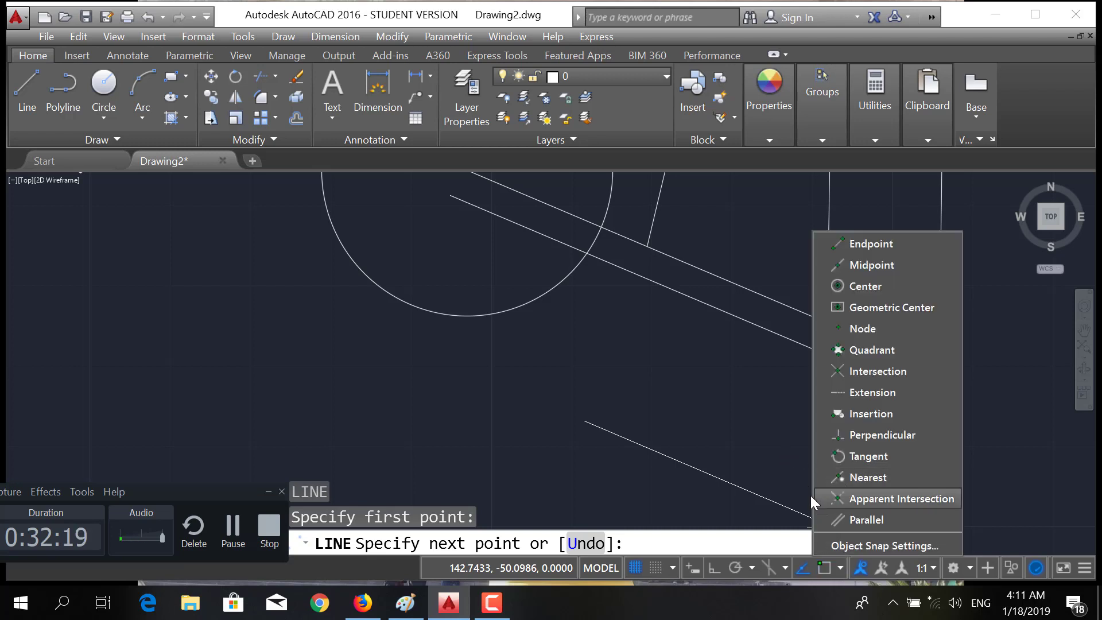
left_click(838, 567)
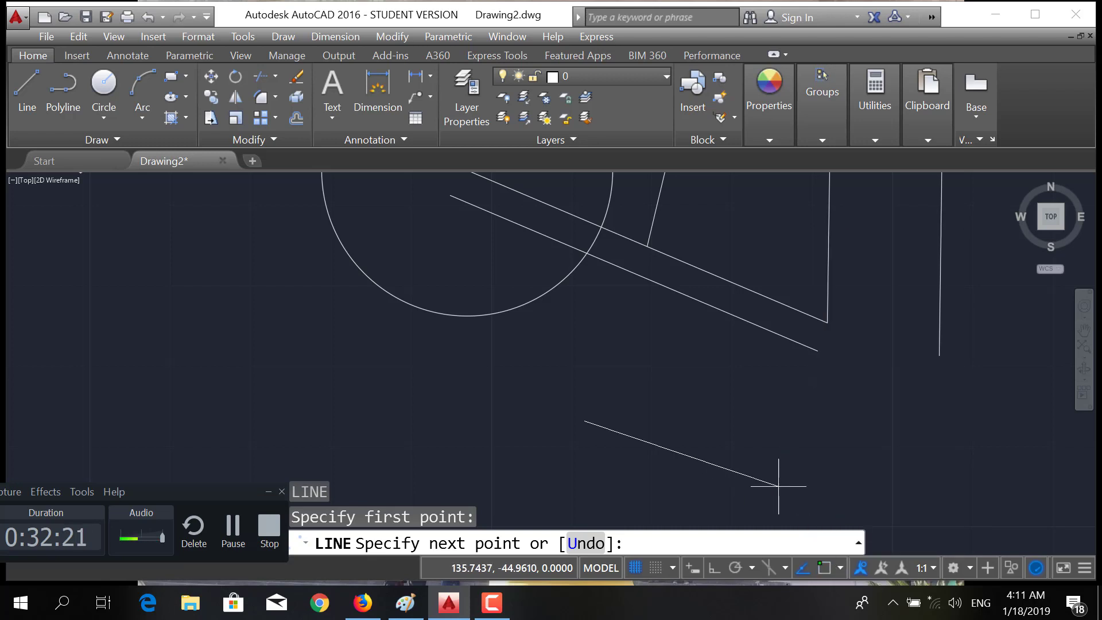
left_click(688, 296)
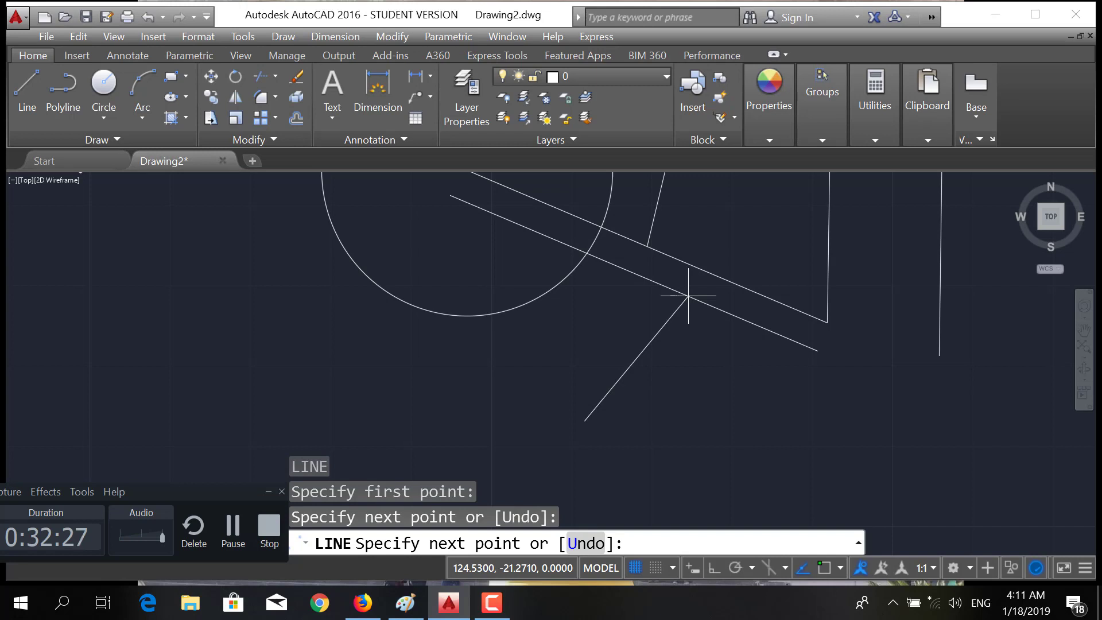
key("Return")
Examine closely where the line drawn without snaps meets the lower parallel line, and review the available object snap modes.
key("Return")
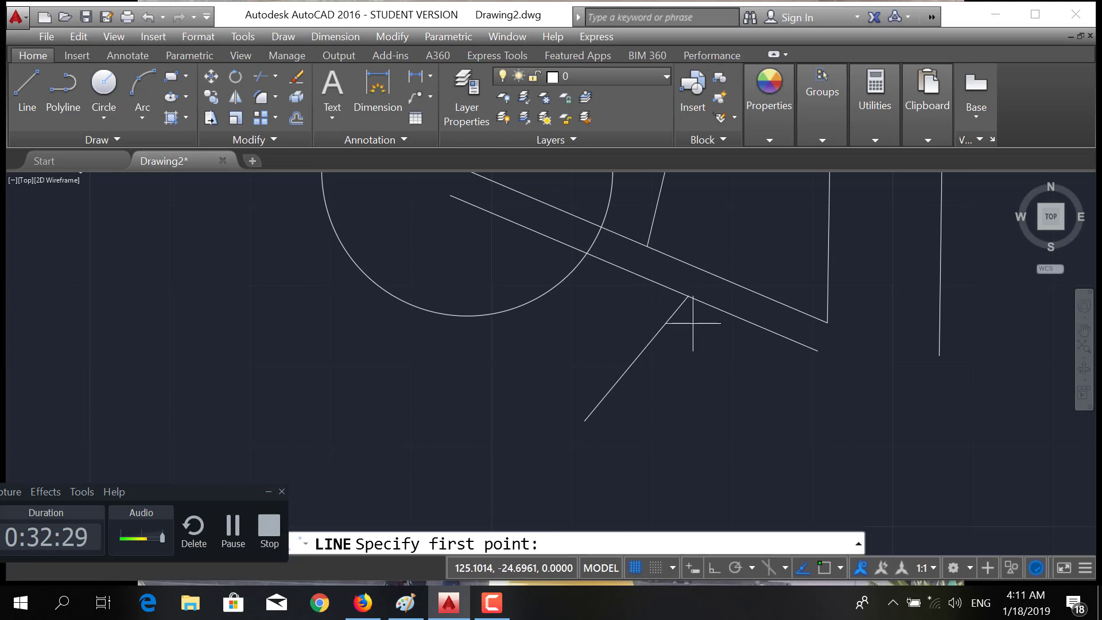
scroll(692, 300, "up", 3)
scroll(699, 302, "up", 5)
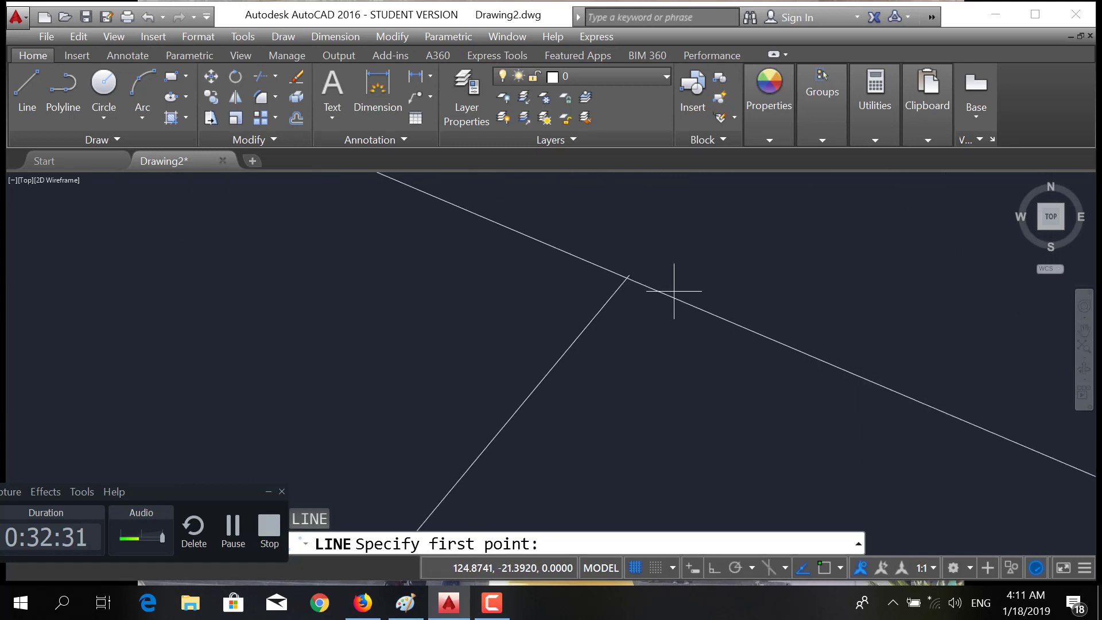
middle_click_drag(475, 258, 666, 416)
scroll(581, 381, "up", 2)
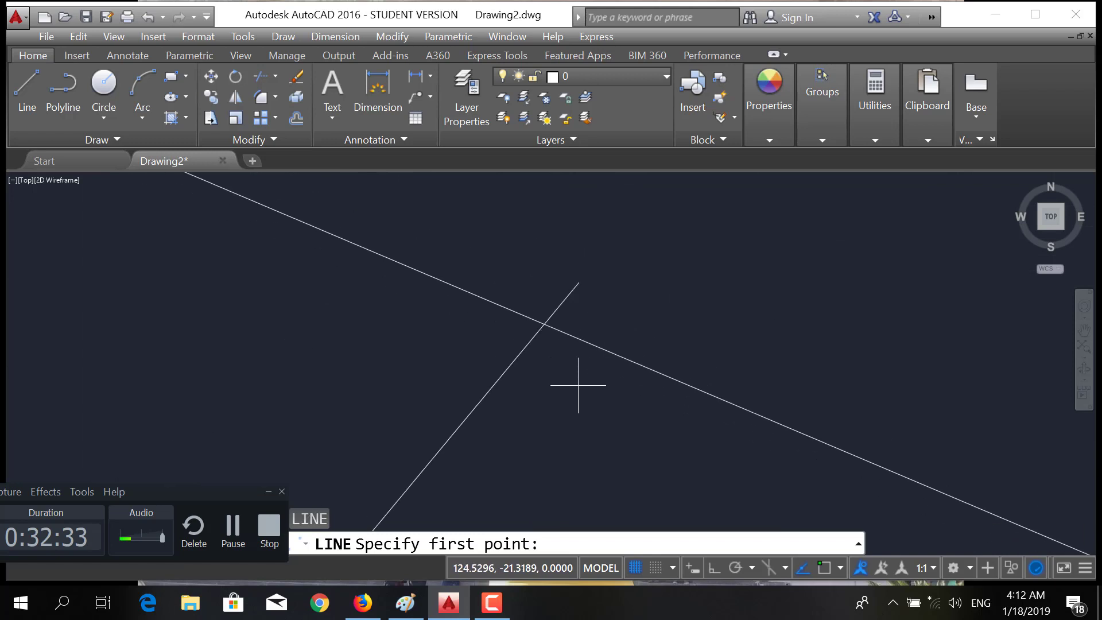
scroll(580, 295, "up", 3)
scroll(672, 373, "up", 3)
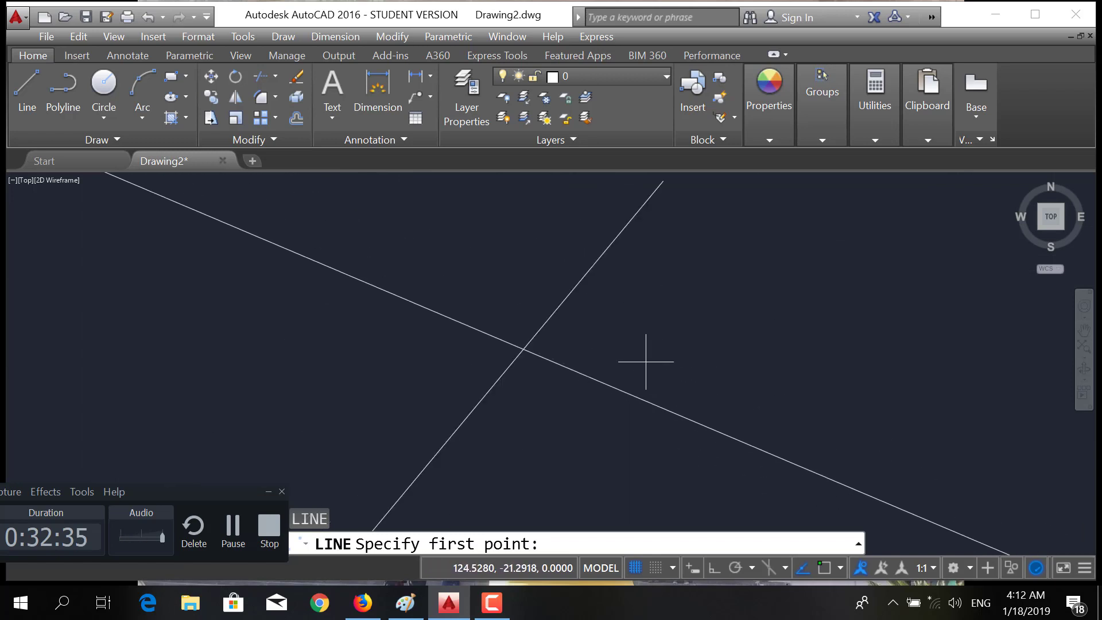
scroll(646, 361, "up", 4)
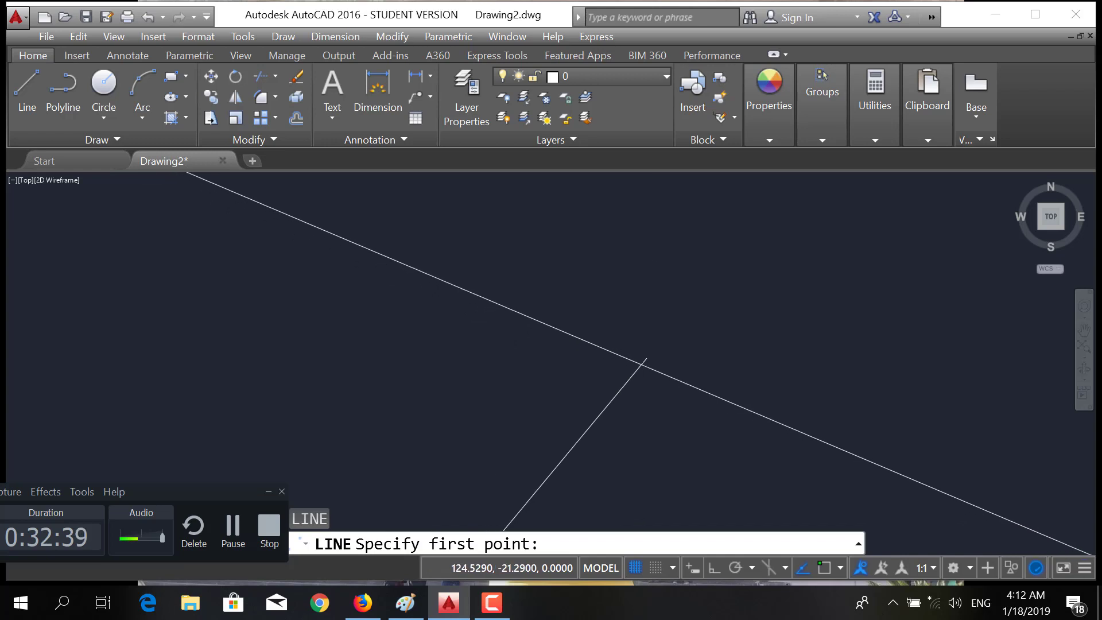
scroll(647, 365, "down", 3)
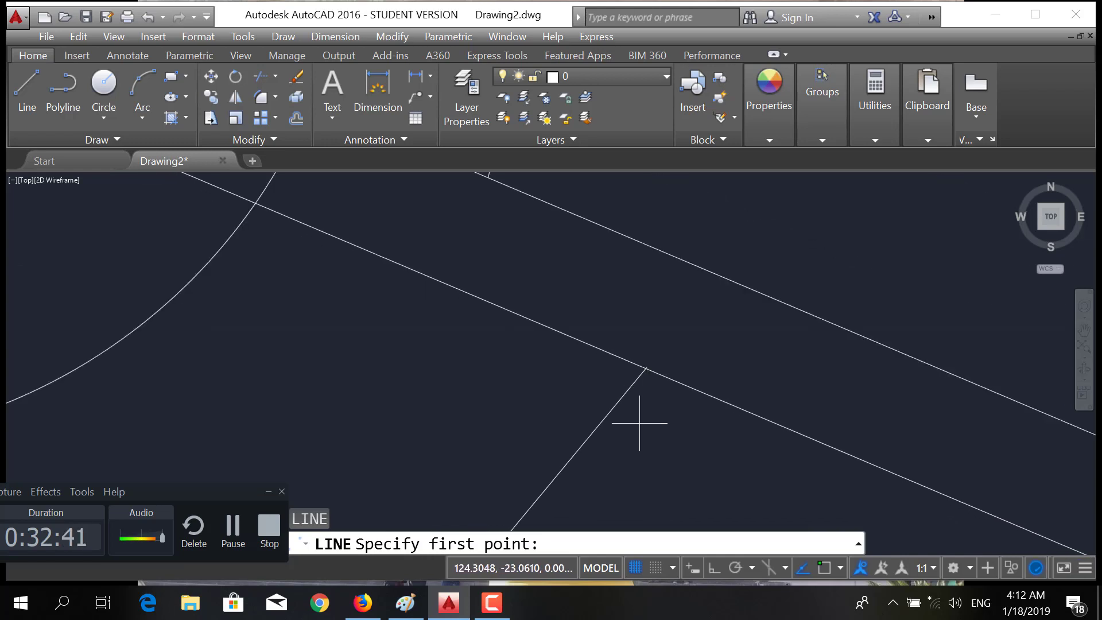
scroll(643, 419, "down", 2)
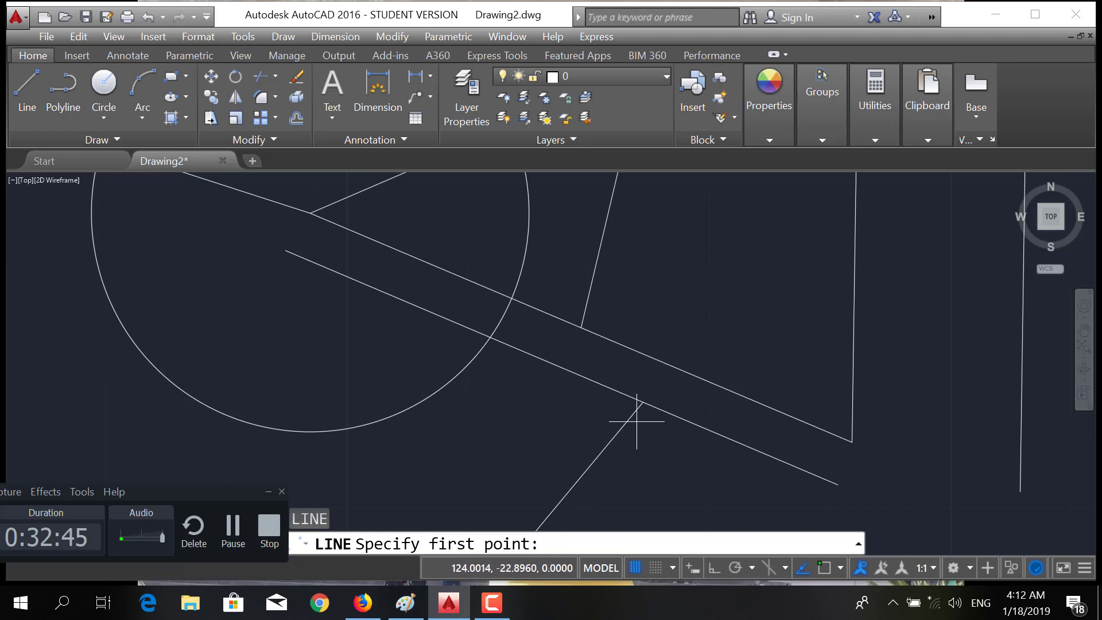
scroll(637, 421, "down", 2)
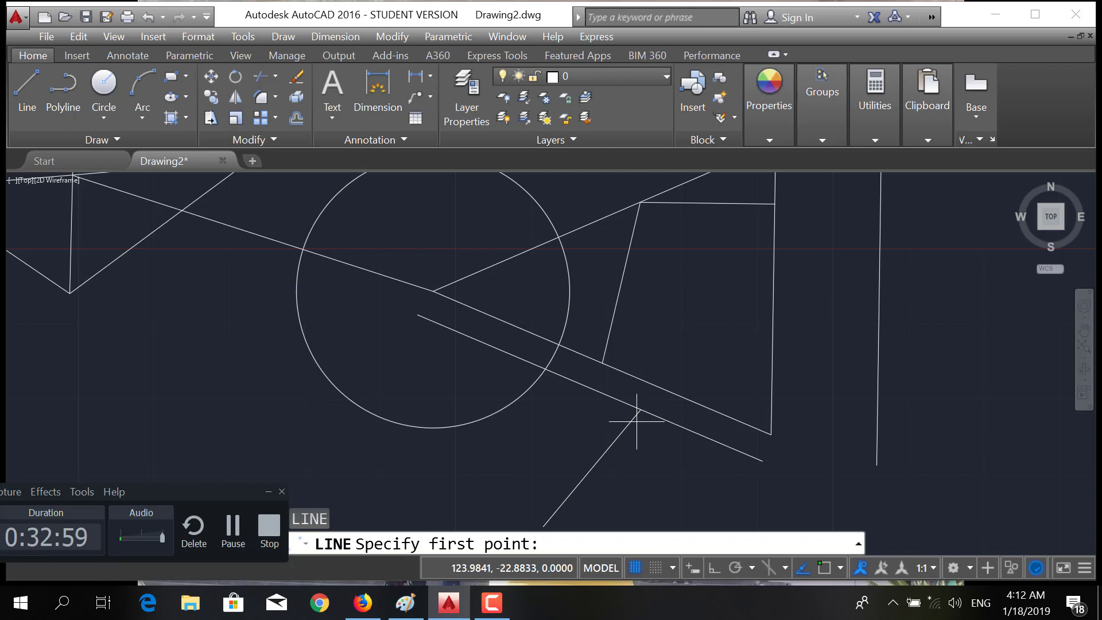
left_click(840, 568)
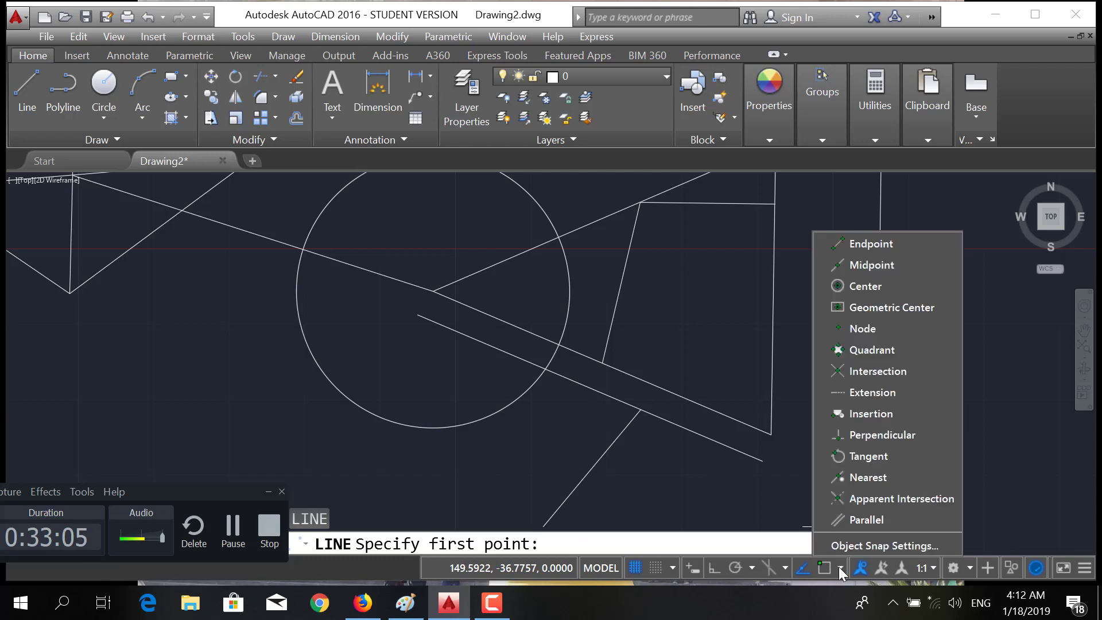
left_click(638, 359)
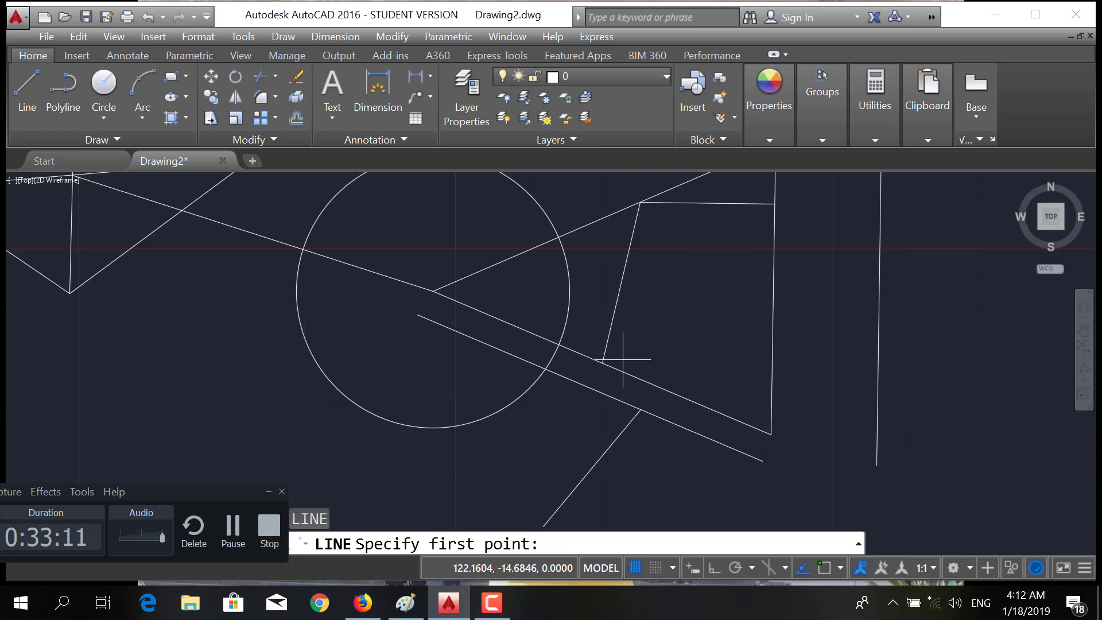
Erase the slanted line below the circle and the separate near-vertical line beside the triangle.
scroll(591, 358, "down", 2)
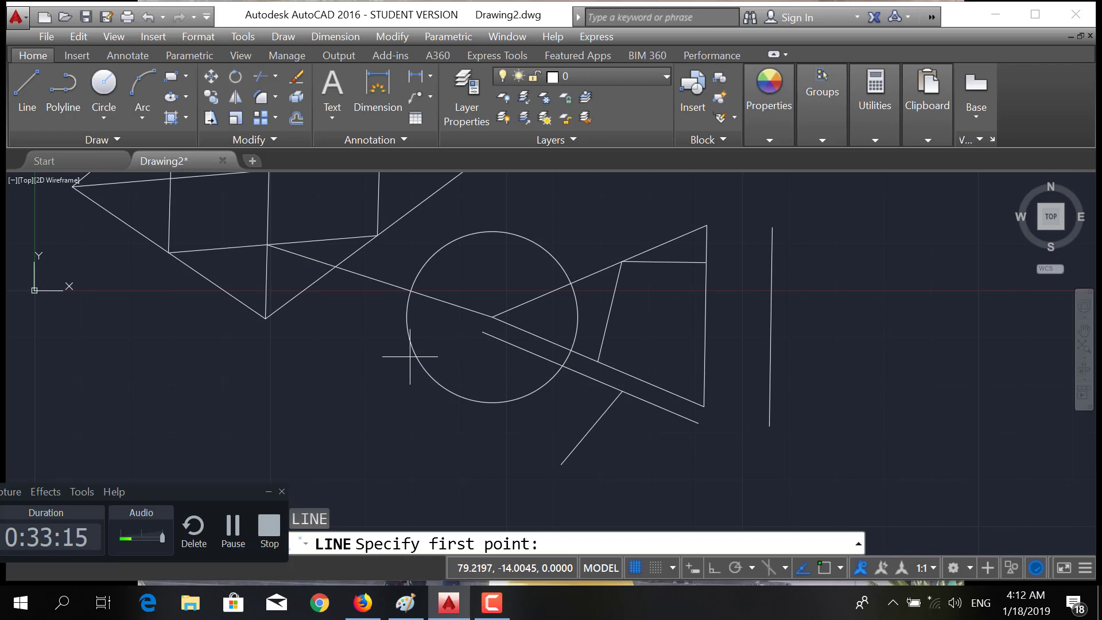
key("Return")
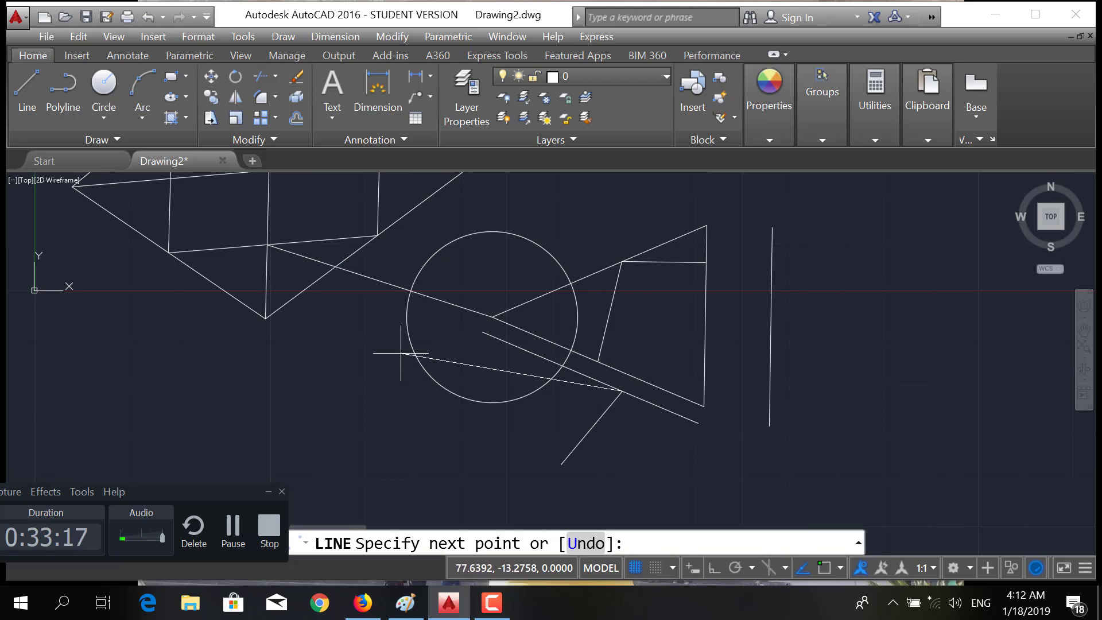
key("Return")
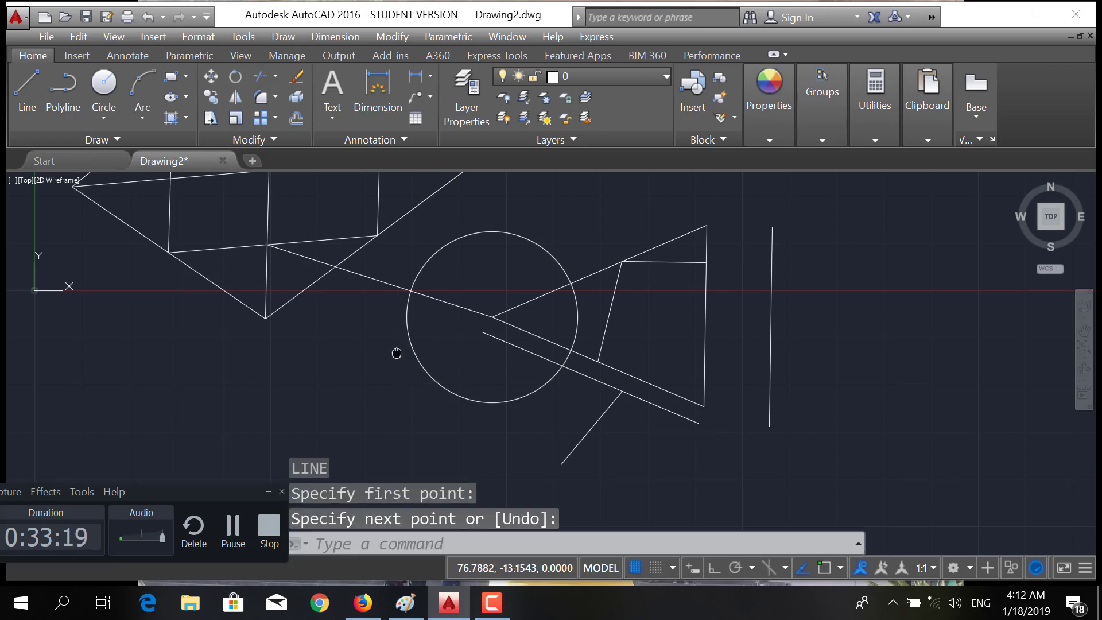
middle_click_drag(398, 354, 607, 362)
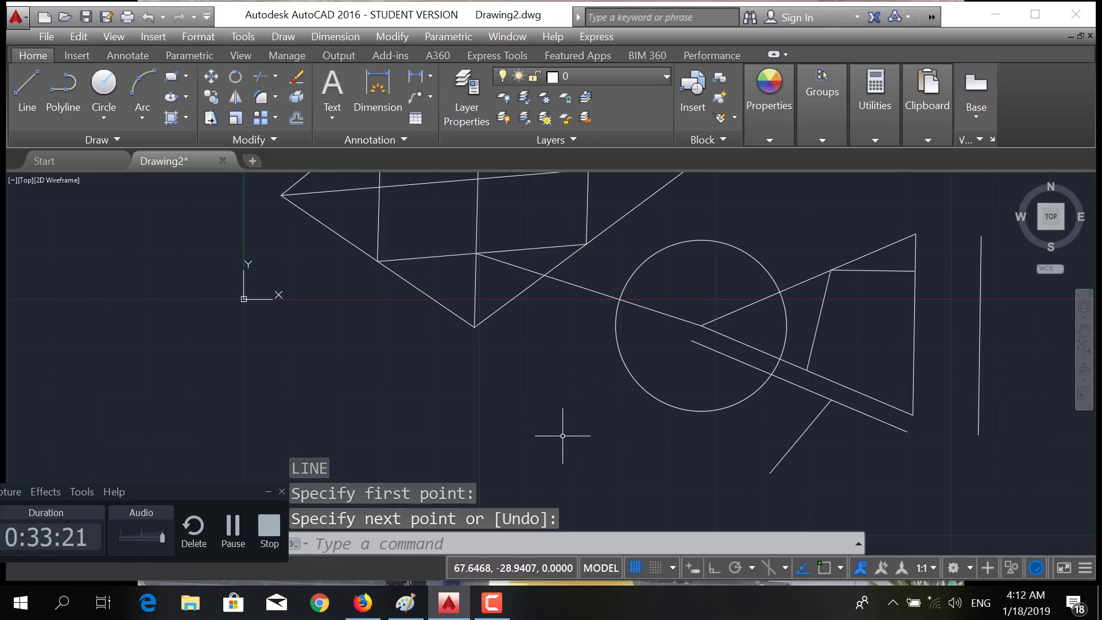
type("E")
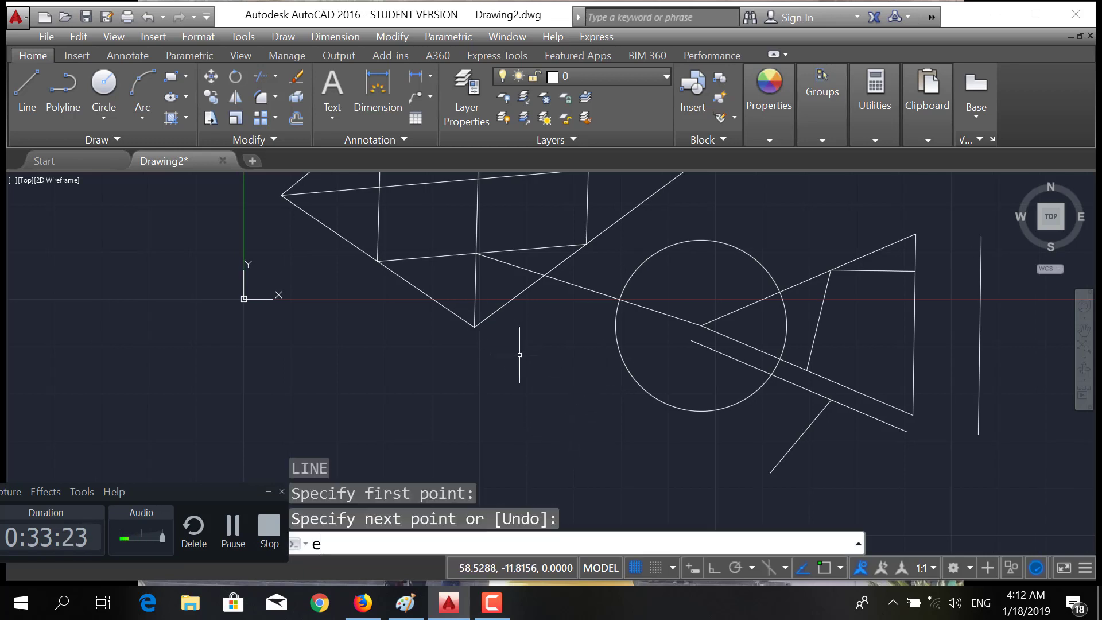
key("Return")
left_click(796, 444)
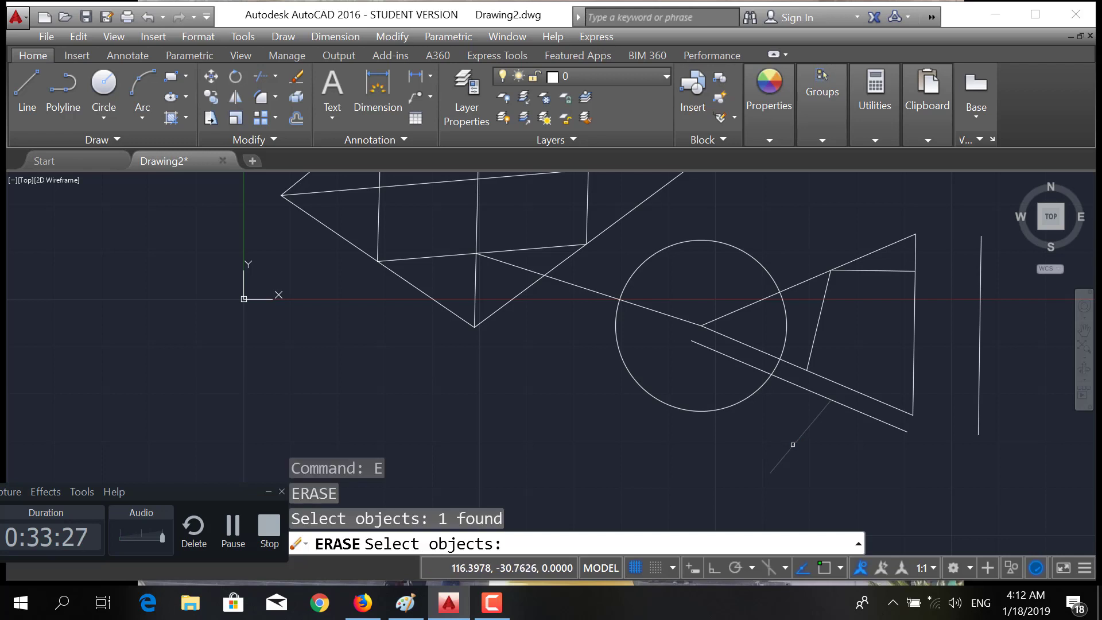
key("Return")
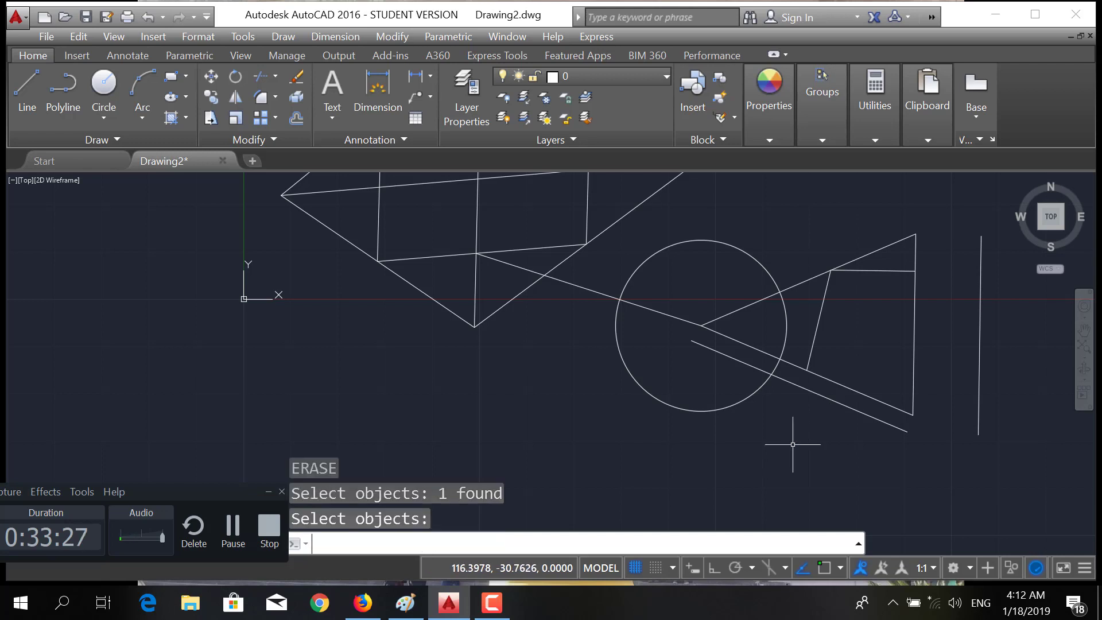
left_click(982, 361)
key("Delete")
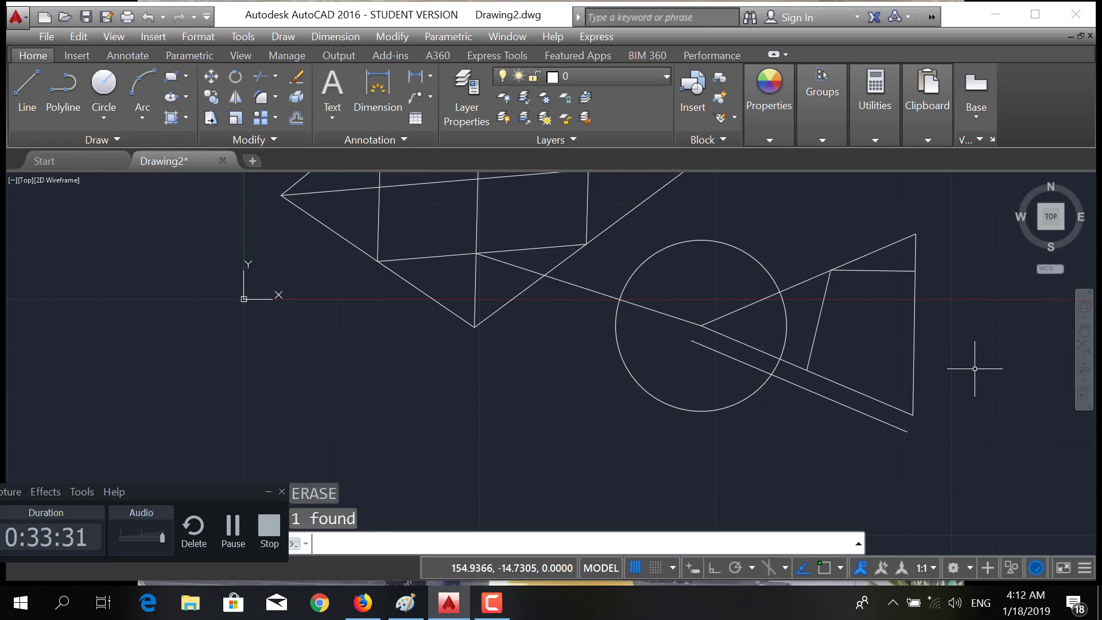
Draw a line from empty space below the circle to the lower end of the lower parallel line, using a one-time Endpoint snap.
type("l")
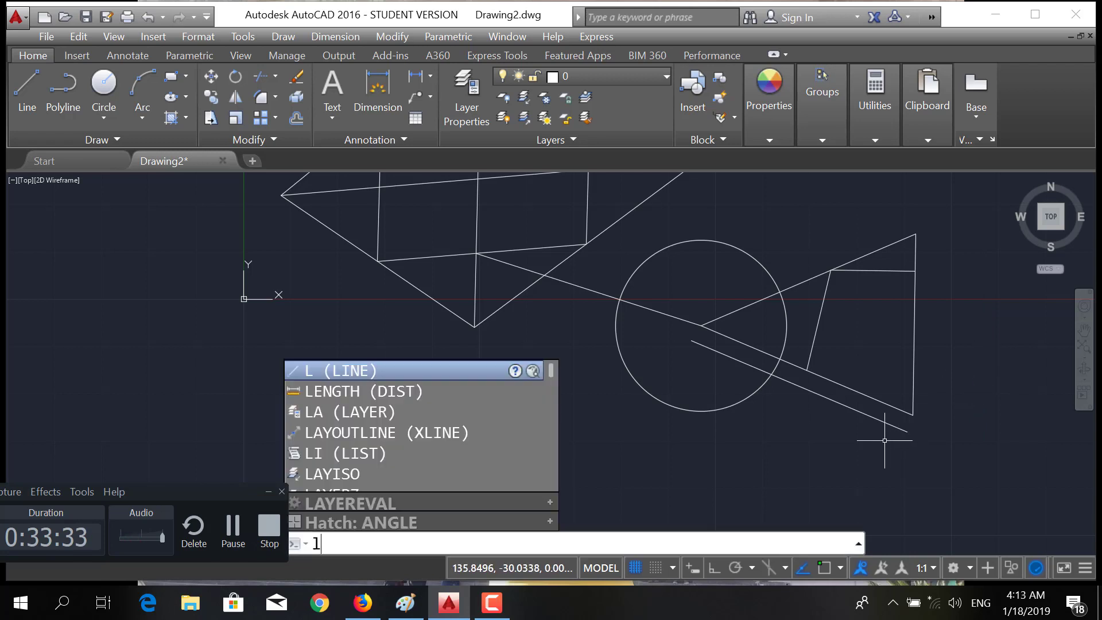
key("Return")
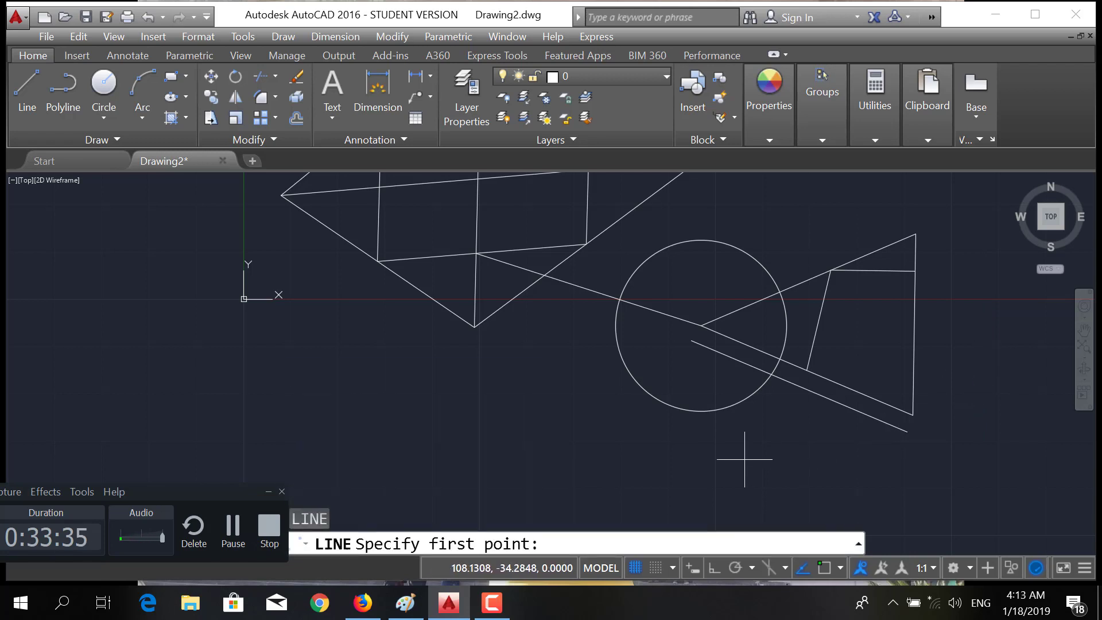
left_click(512, 420)
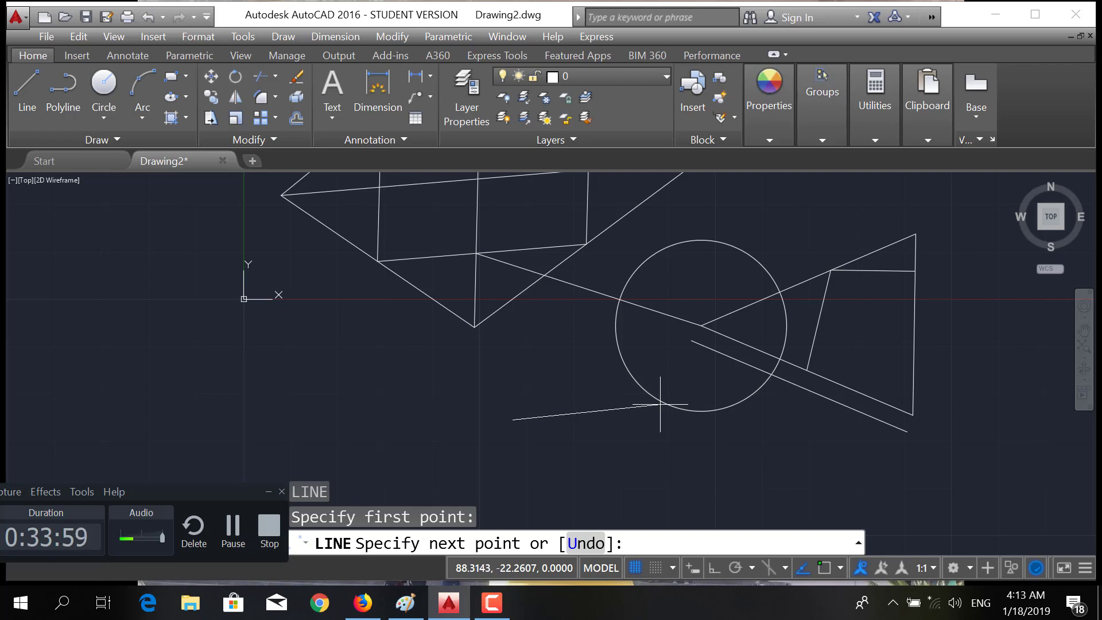
right_click(632, 414, "shift")
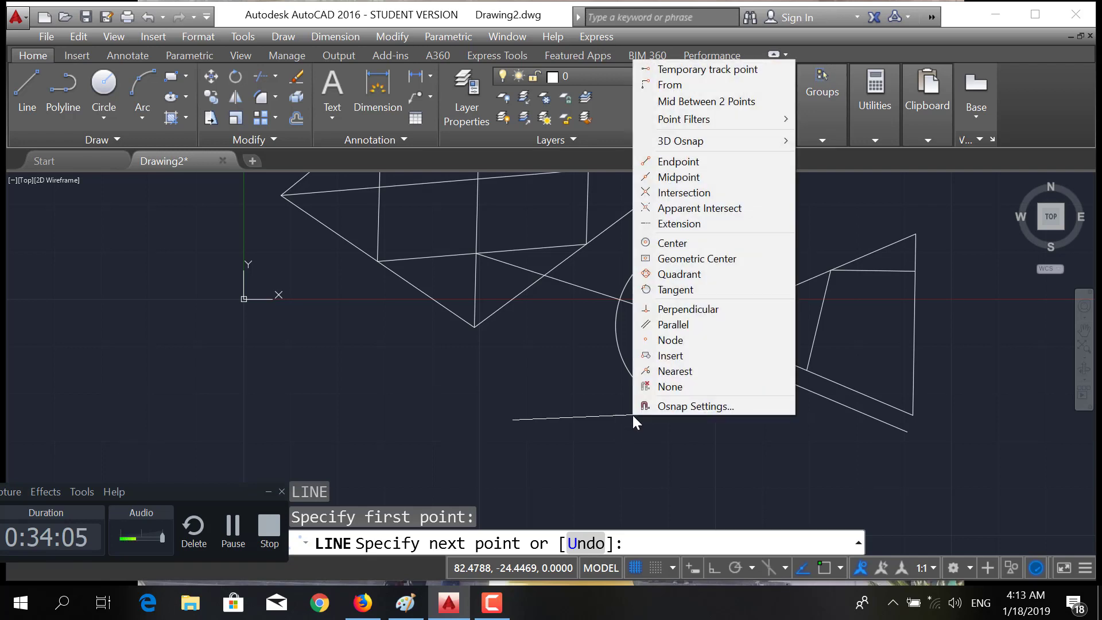
left_click(712, 163)
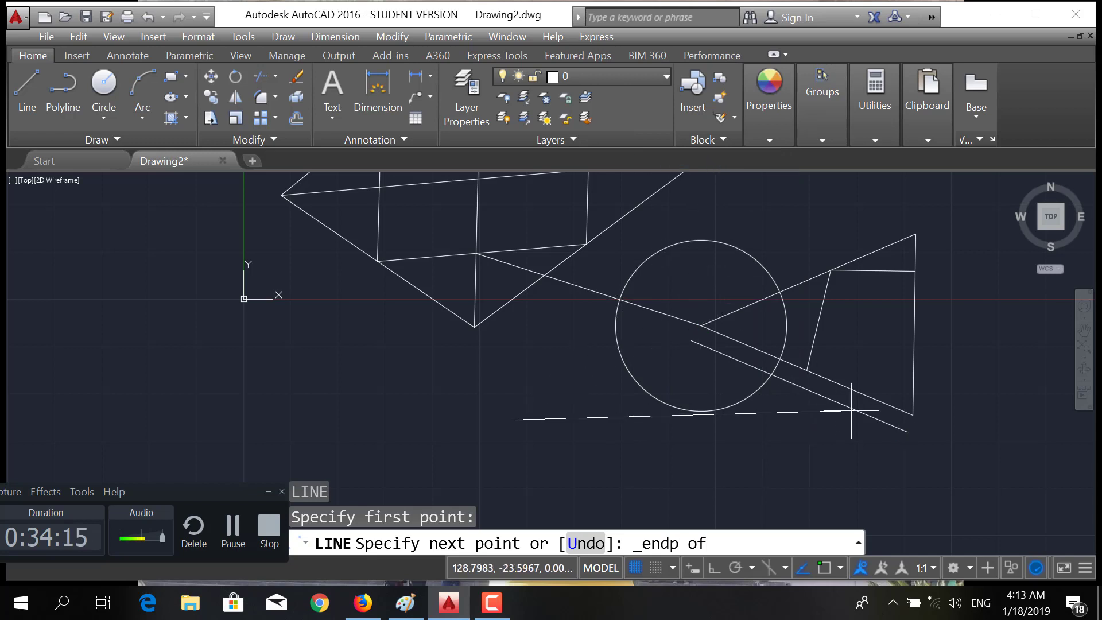
left_click(908, 431)
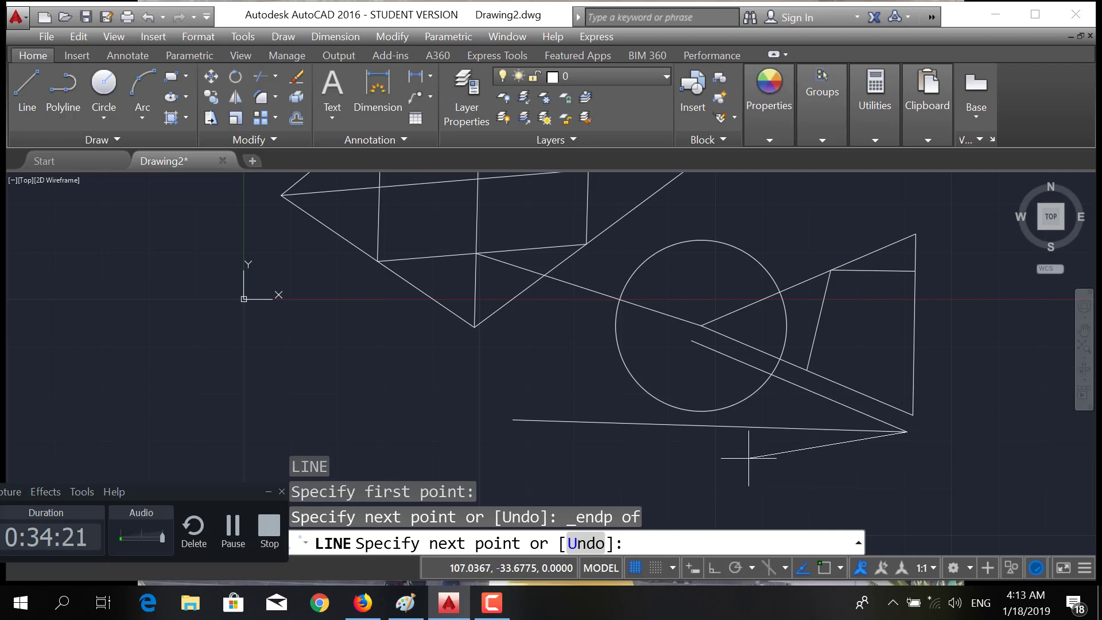
Turn on Endpoint as a running object snap mode in the drafting settings without leaving the Line command.
right_click(489, 346, "shift")
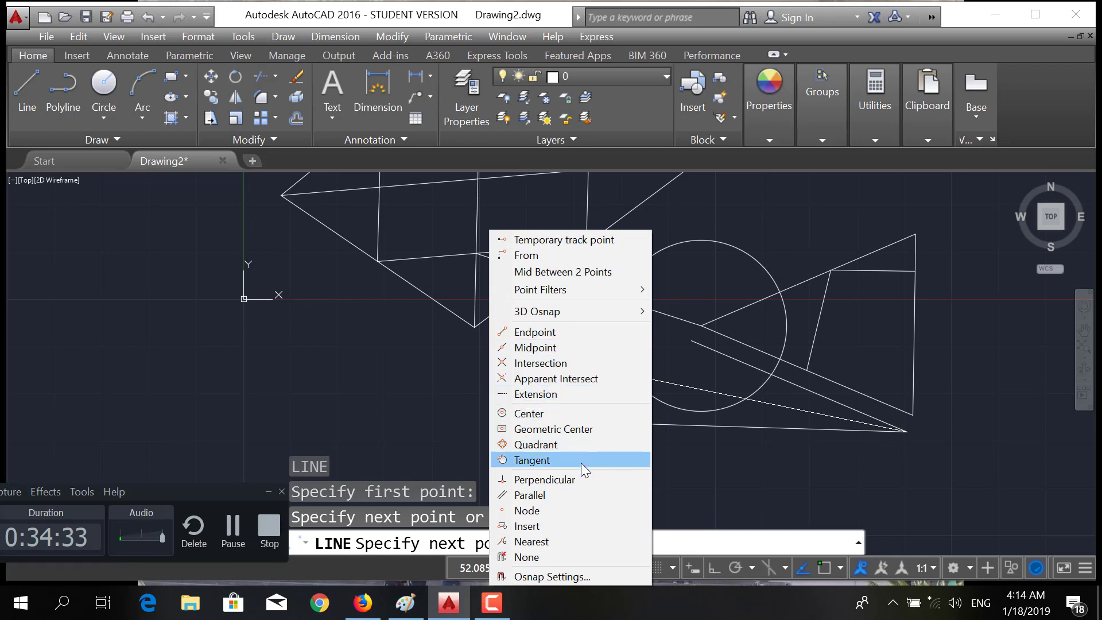
left_click(577, 575)
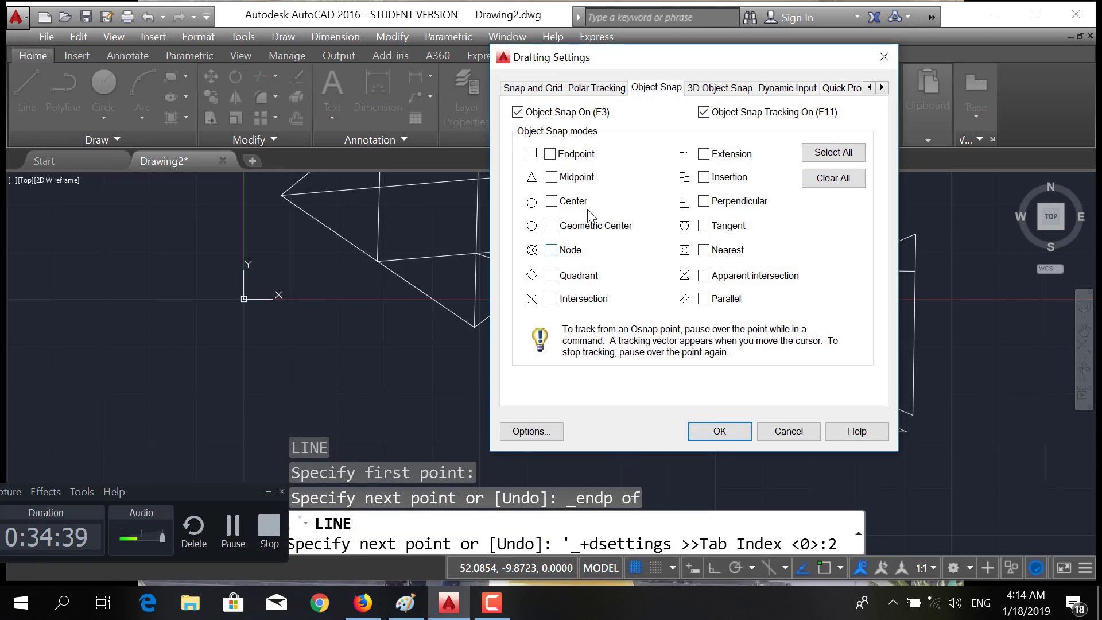
left_click(551, 154)
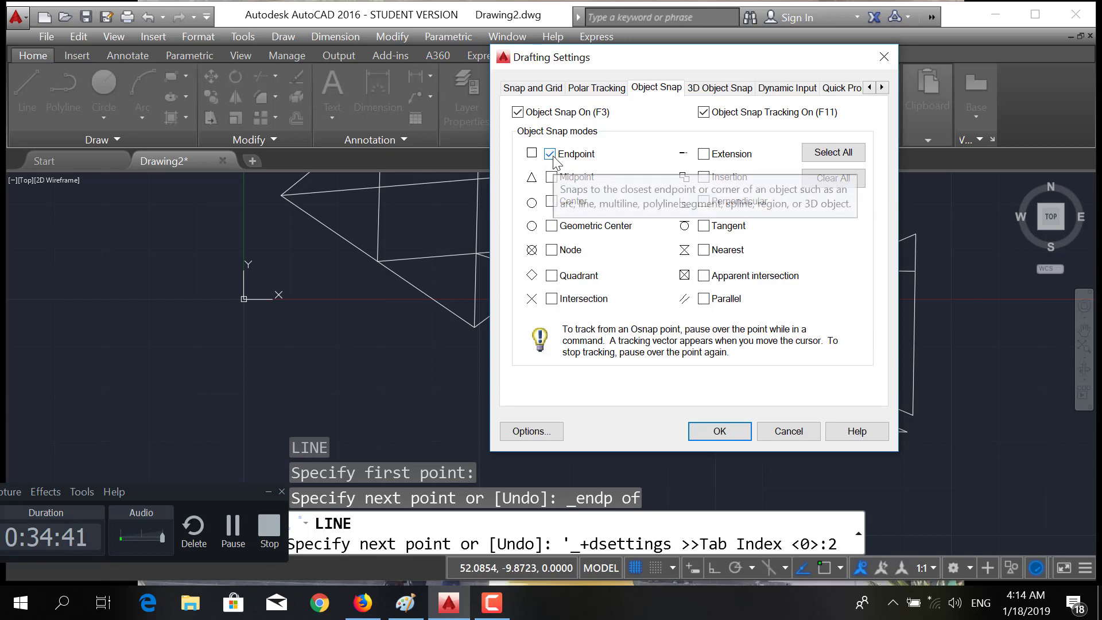
left_click(724, 431)
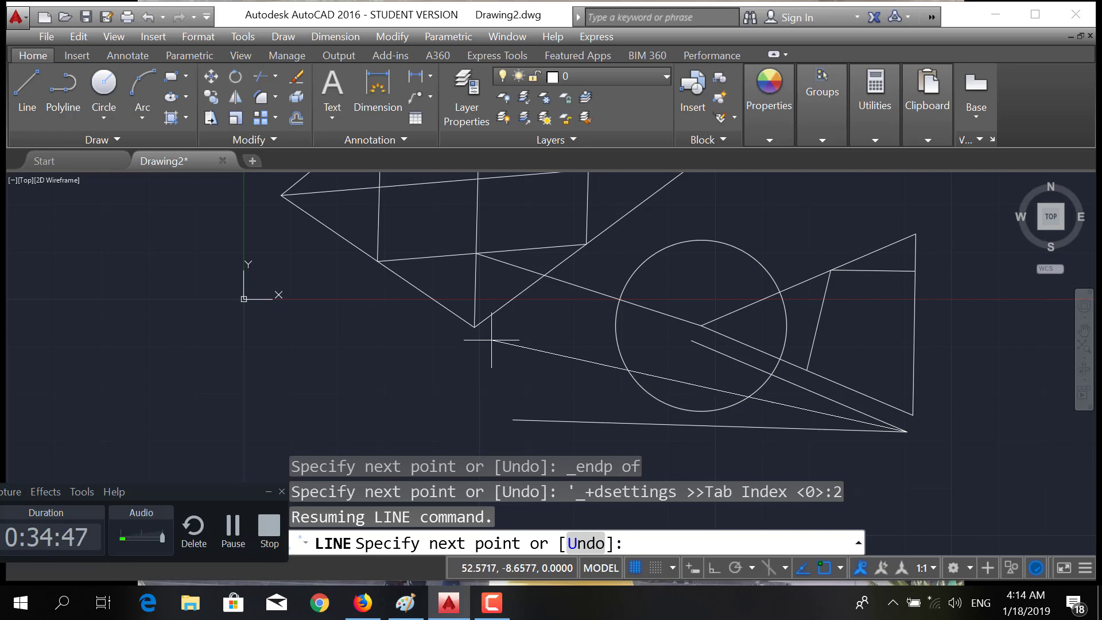
Continue the line through the large shape's lowest corner, its own start point, the lower parallel line's upper end and the large shape's nearby corner.
left_click(474, 327)
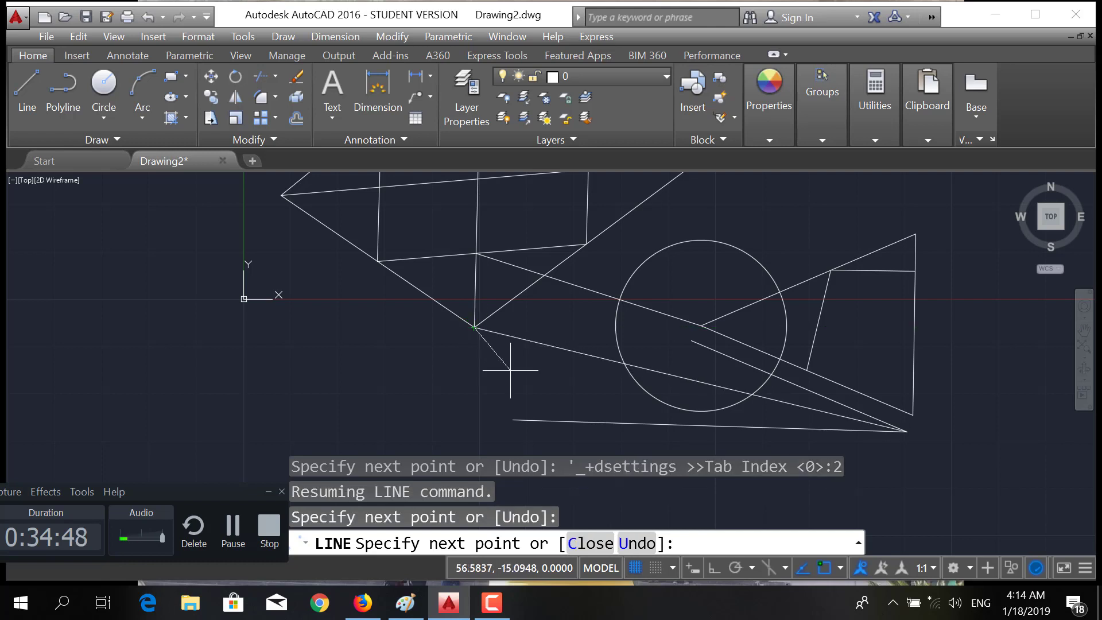
left_click(512, 419)
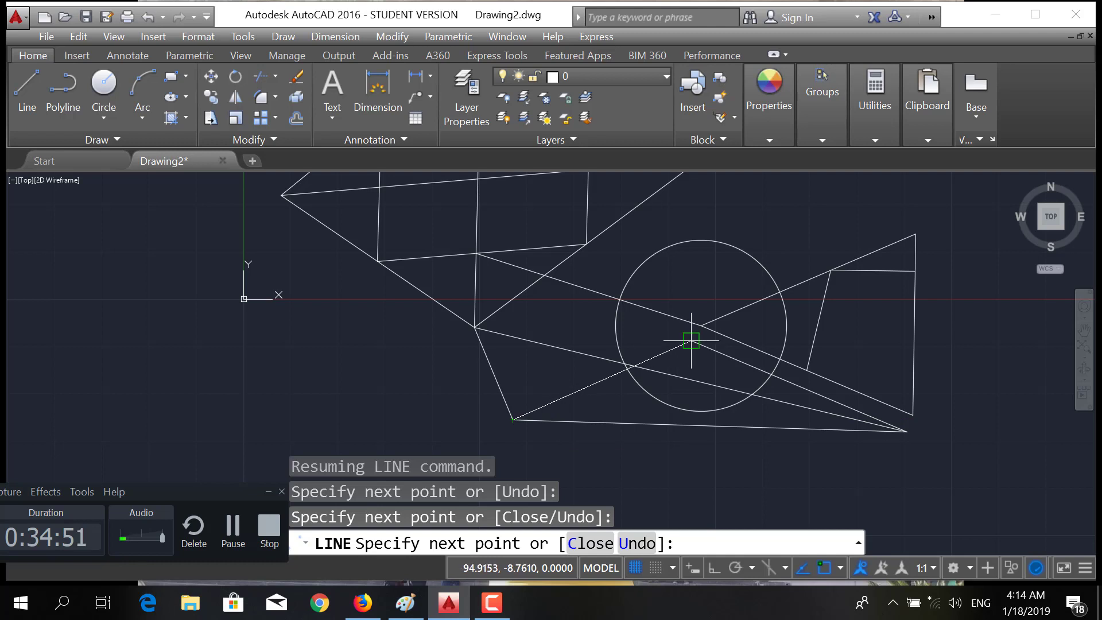
left_click(691, 341)
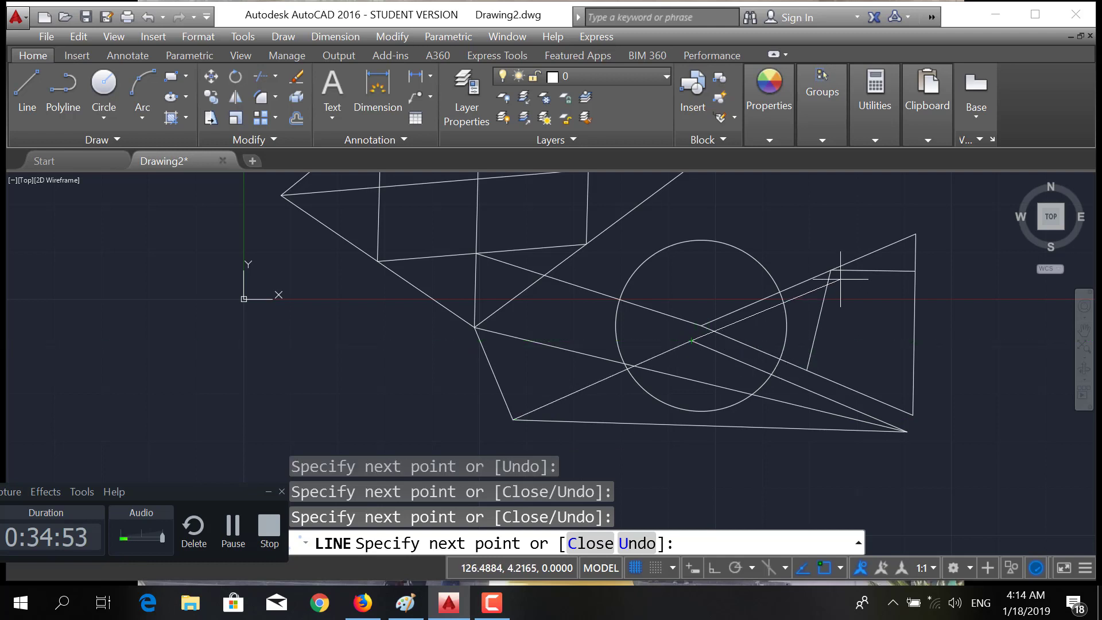
left_click(586, 244)
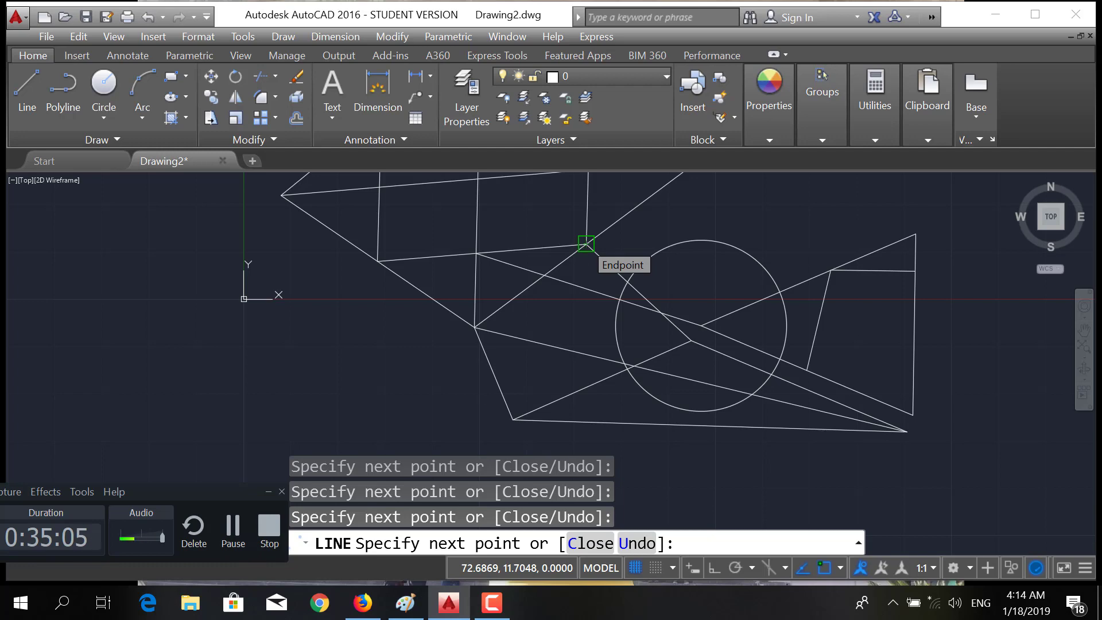
right_click(586, 244, "shift")
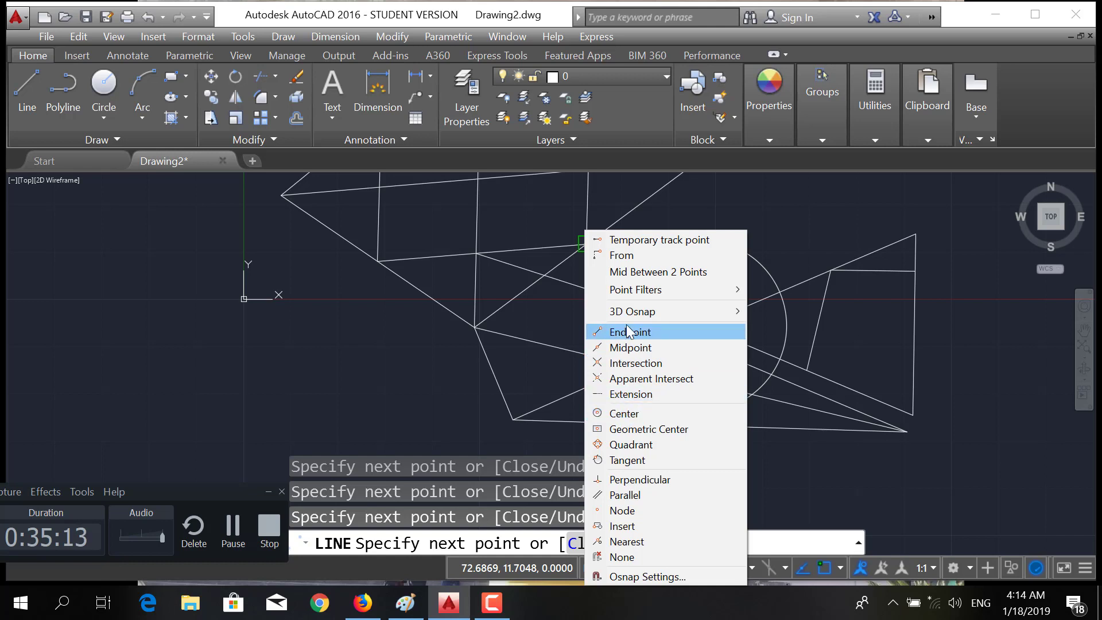
left_click(642, 499)
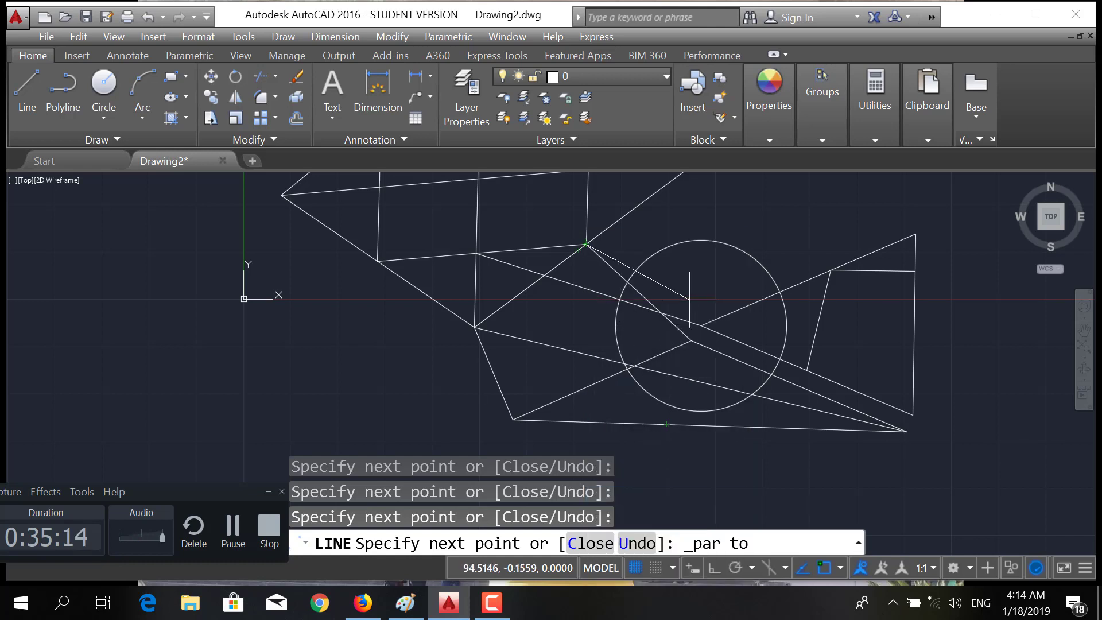
key("Return")
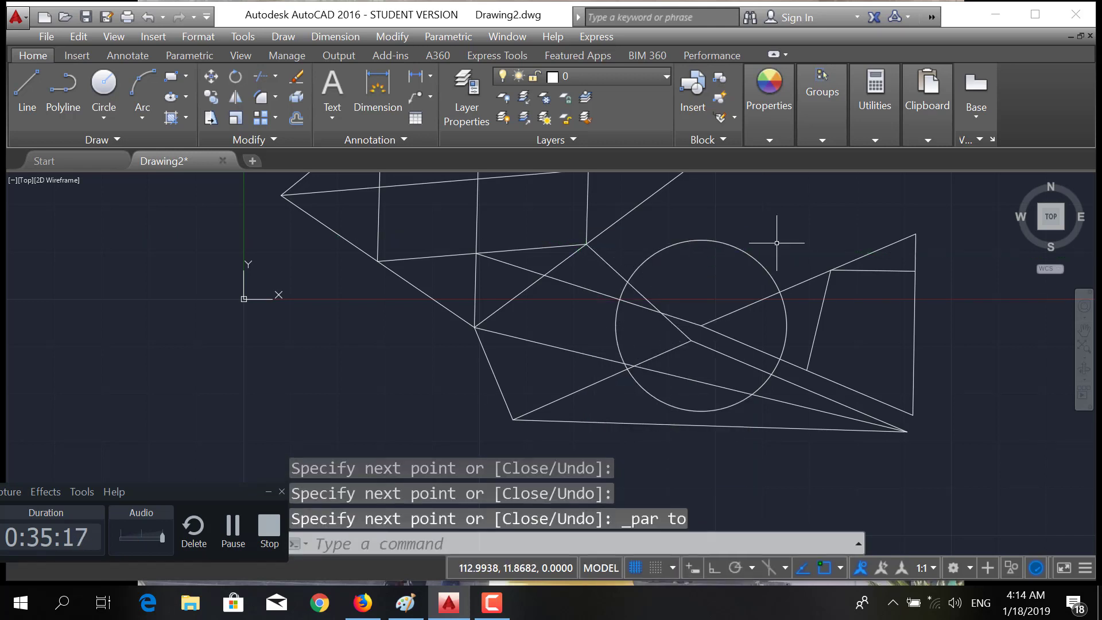
Start a line above the triangle's upper corner and reference the triangle's upper sloping edge with a one-time Parallel snap.
left_click(905, 221)
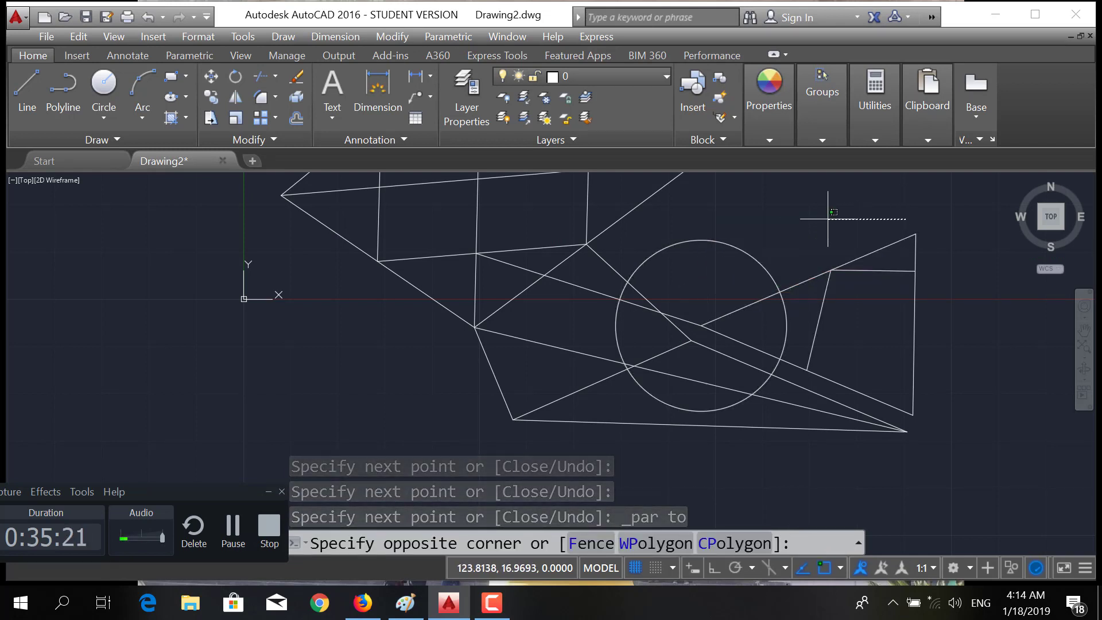
type("l")
key("Return")
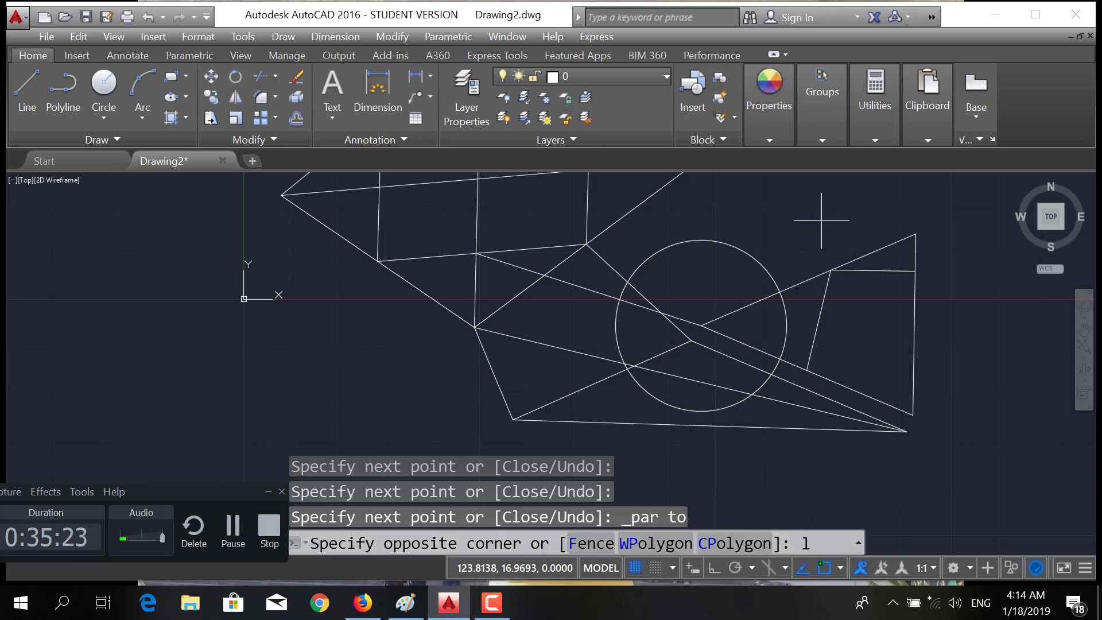
left_click(907, 214)
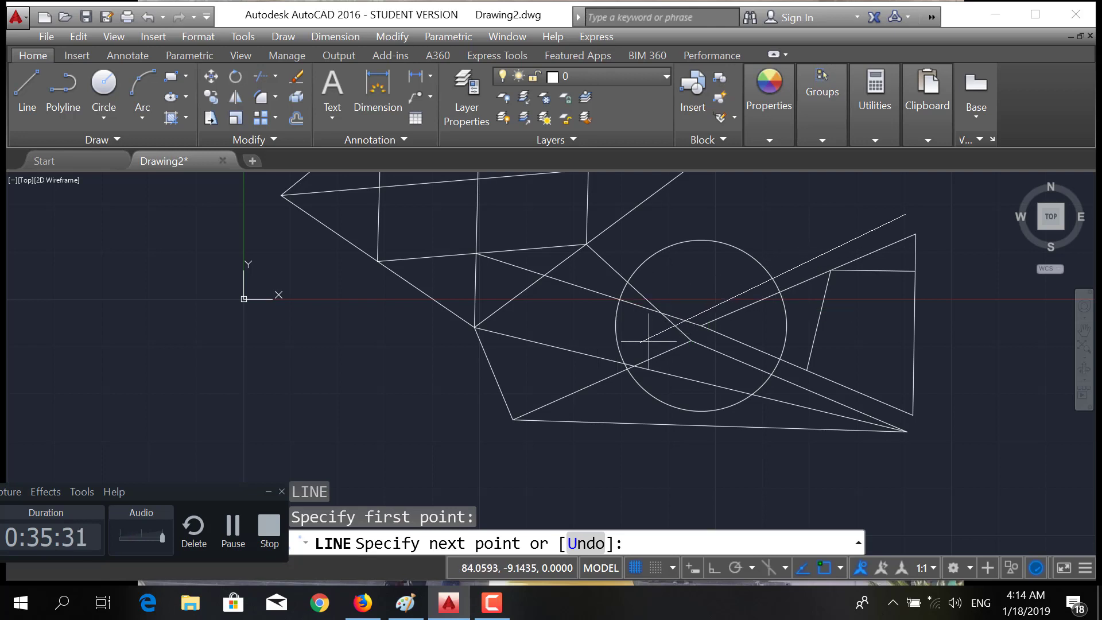
scroll(804, 258, "up", 4)
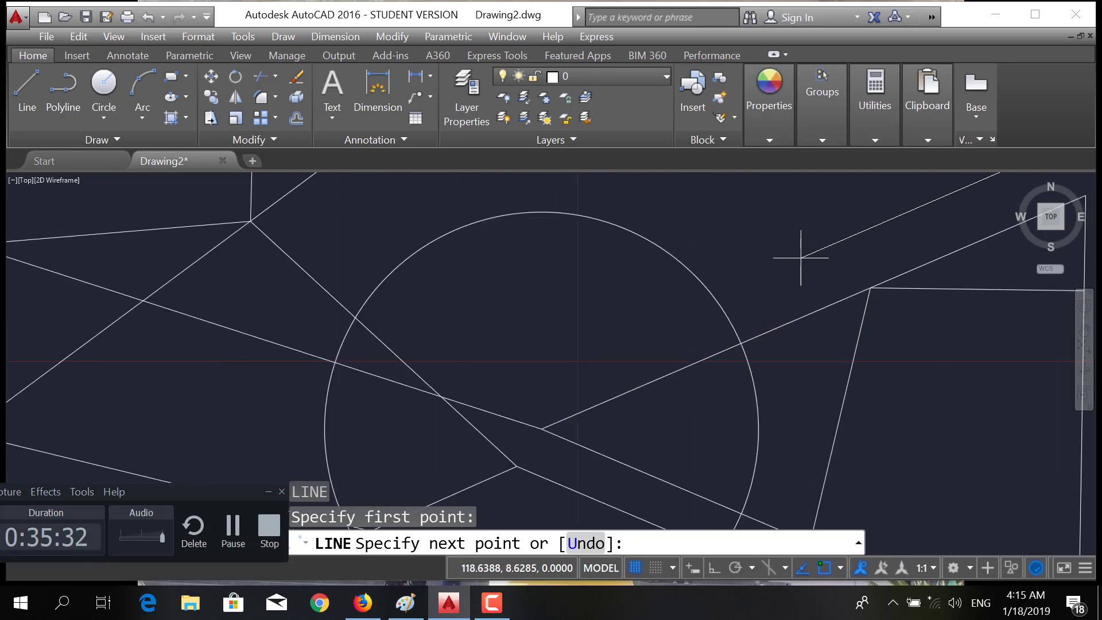
right_click(808, 325, "shift")
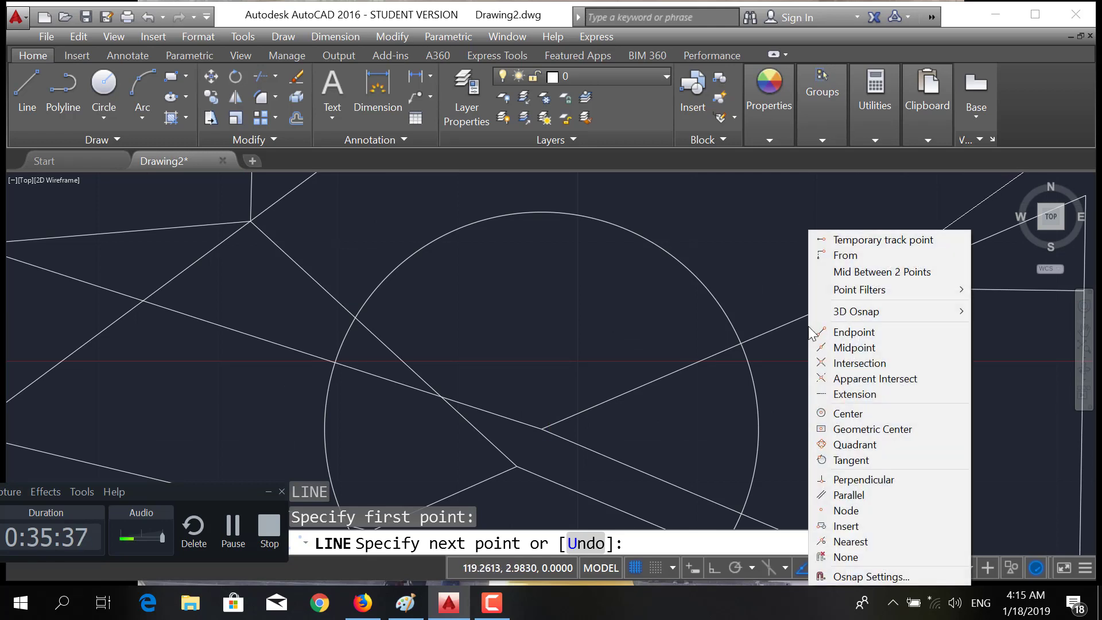
left_click(858, 495)
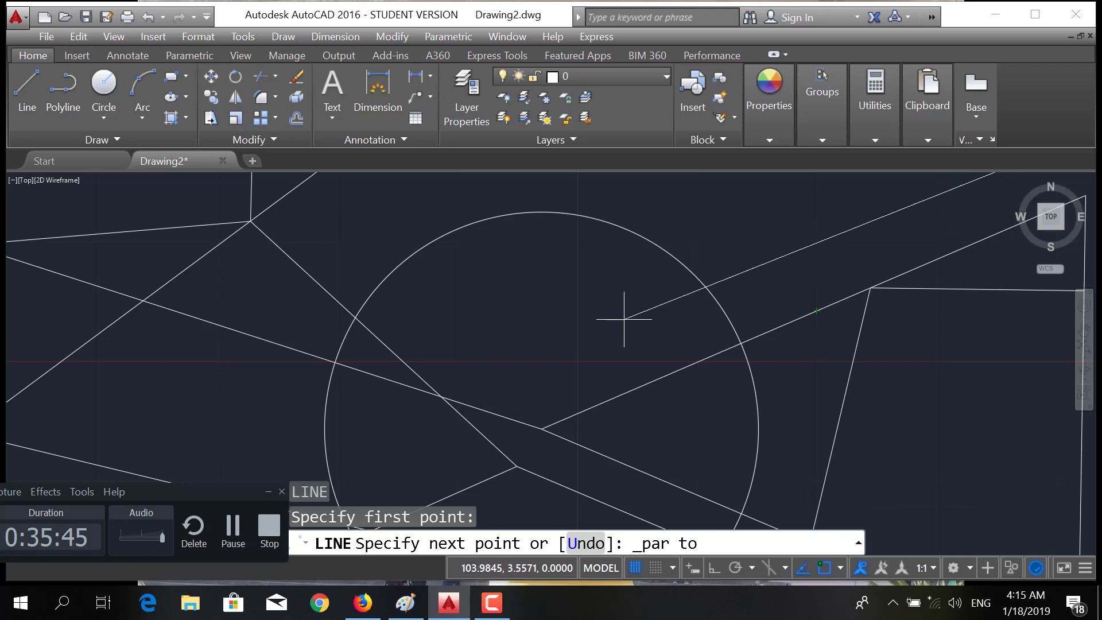
middle_click_drag(812, 264, 574, 273)
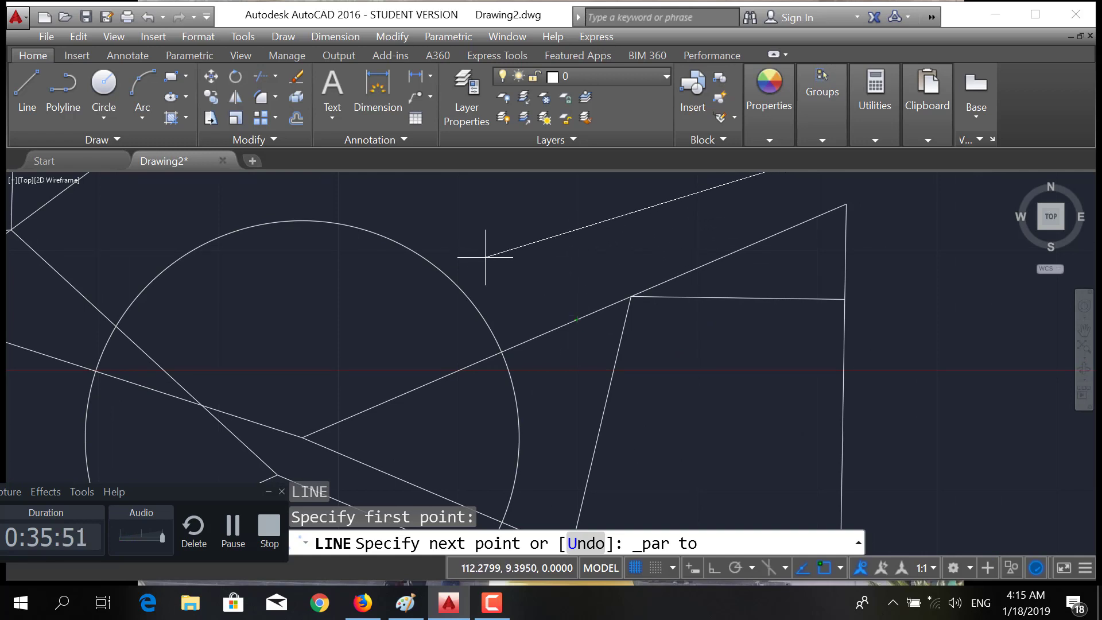
Turn on Parallel as a running object snap mode alongside Endpoint in the drafting settings.
right_click(544, 307, "shift")
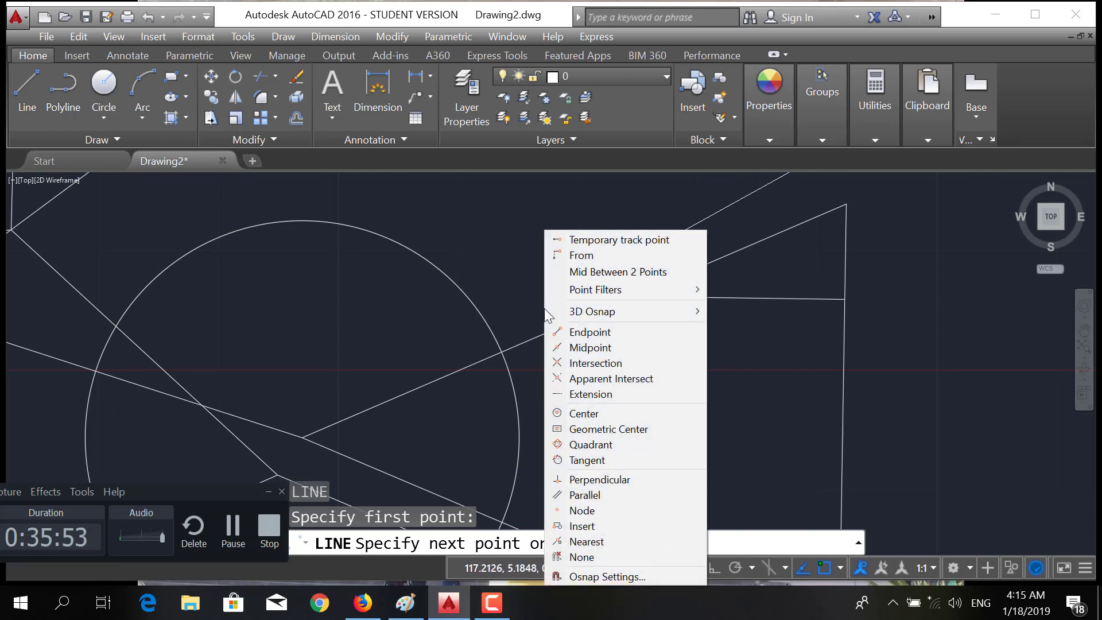
left_click(594, 577)
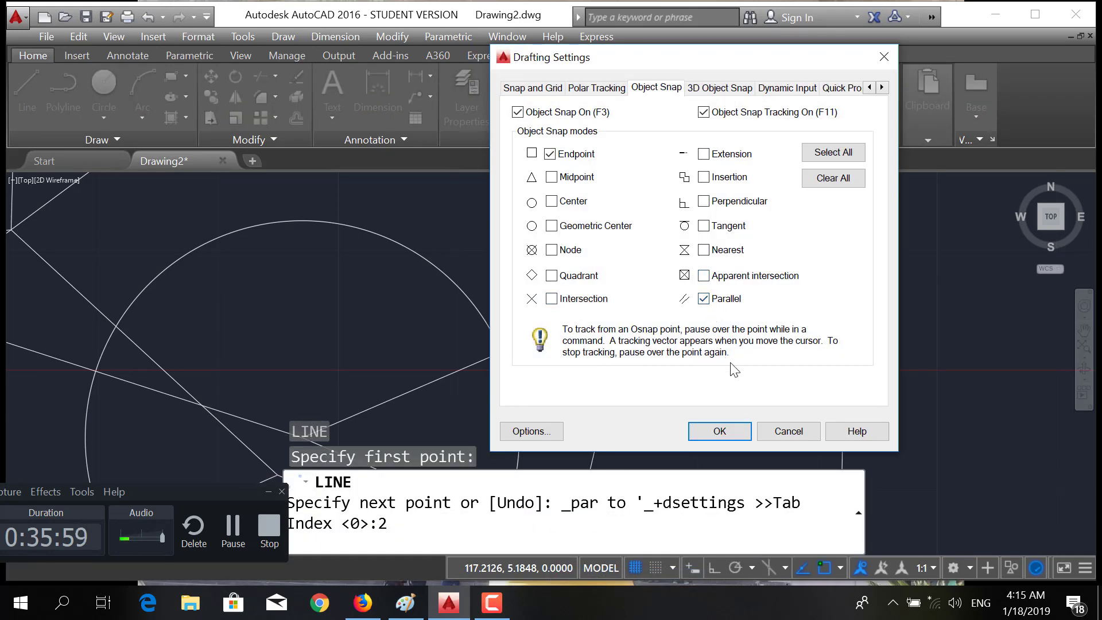
left_click(719, 431)
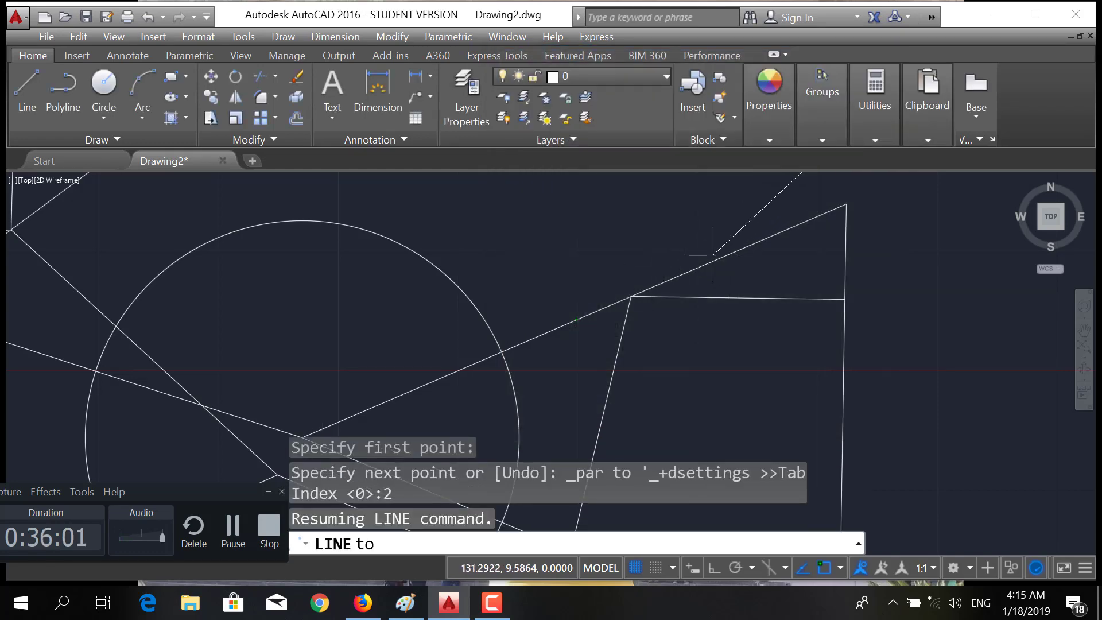
Finish the line parallel to the triangle's upper sloping edge, ending it inside the circle.
scroll(660, 247, "down", 6)
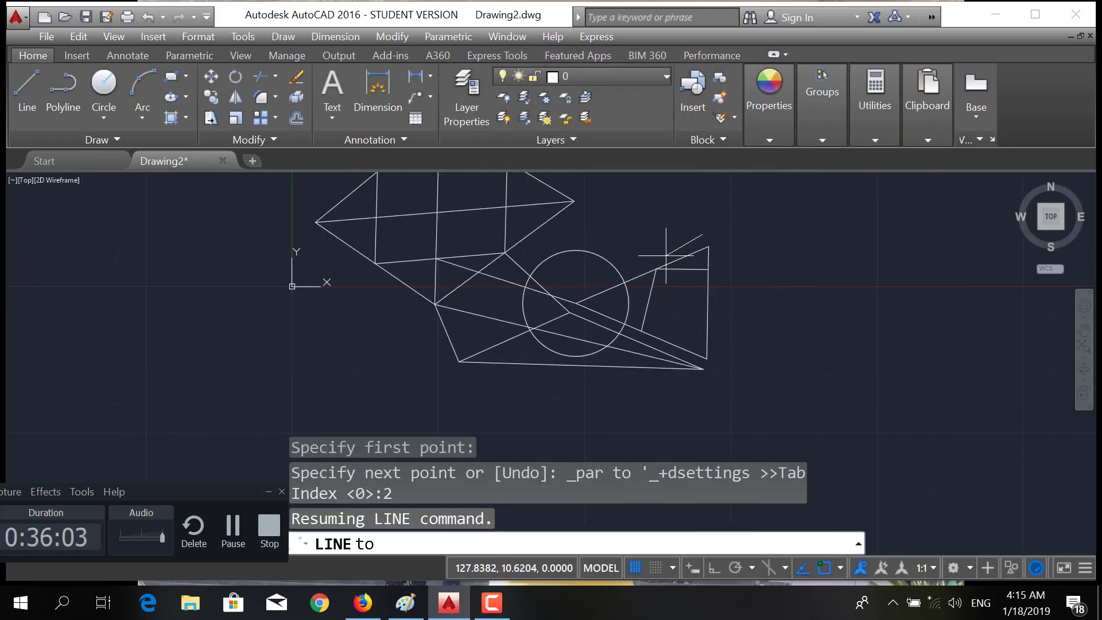
scroll(637, 274, "up", 2)
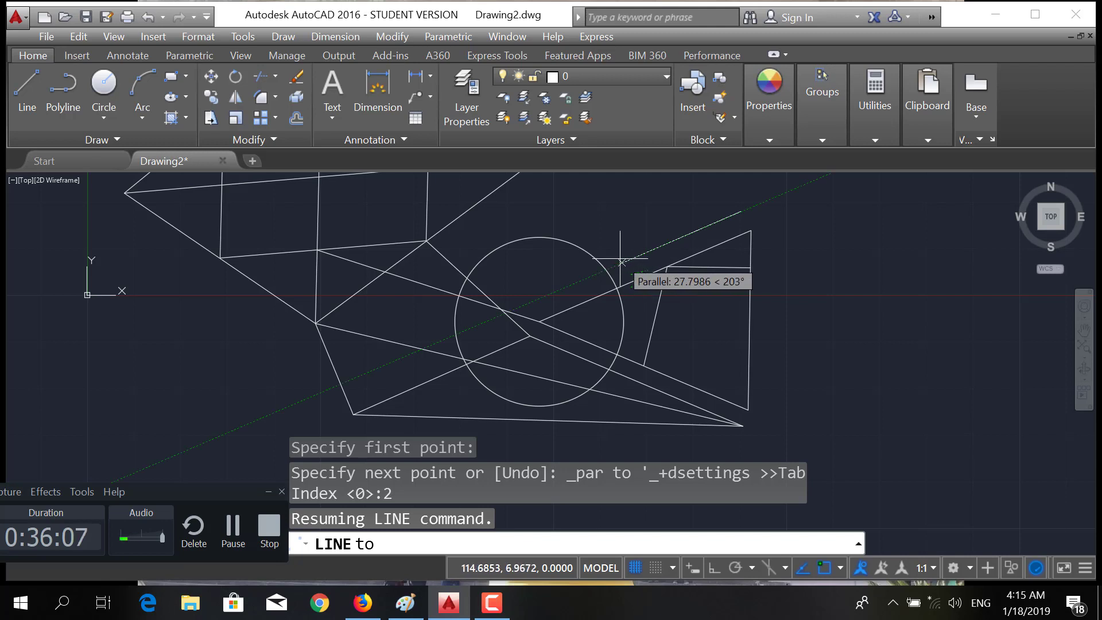
left_click(526, 304)
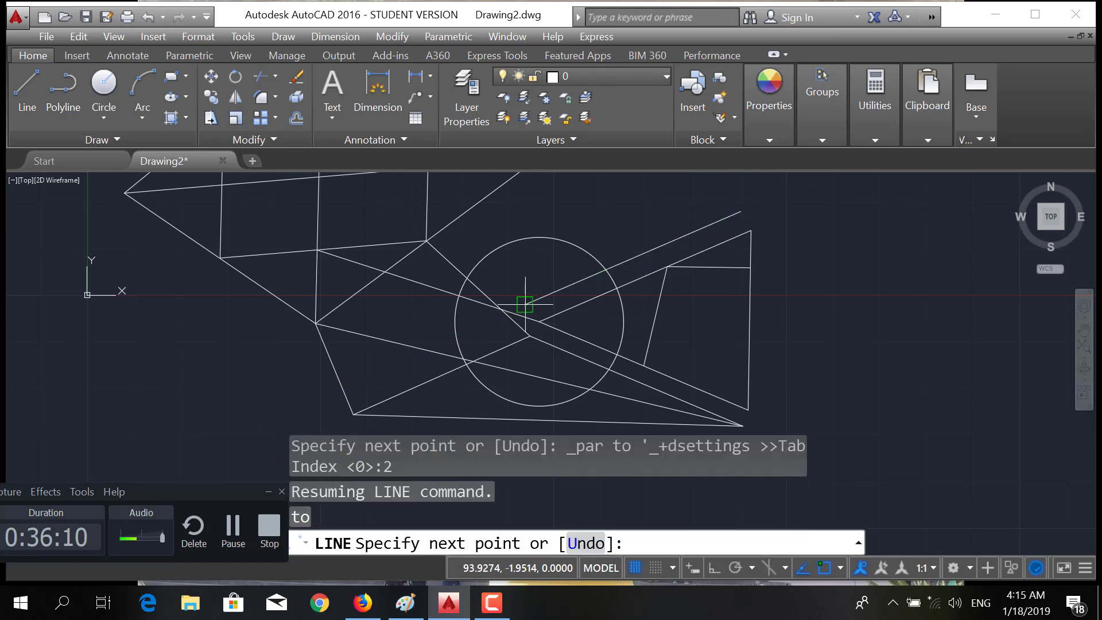
key("Return")
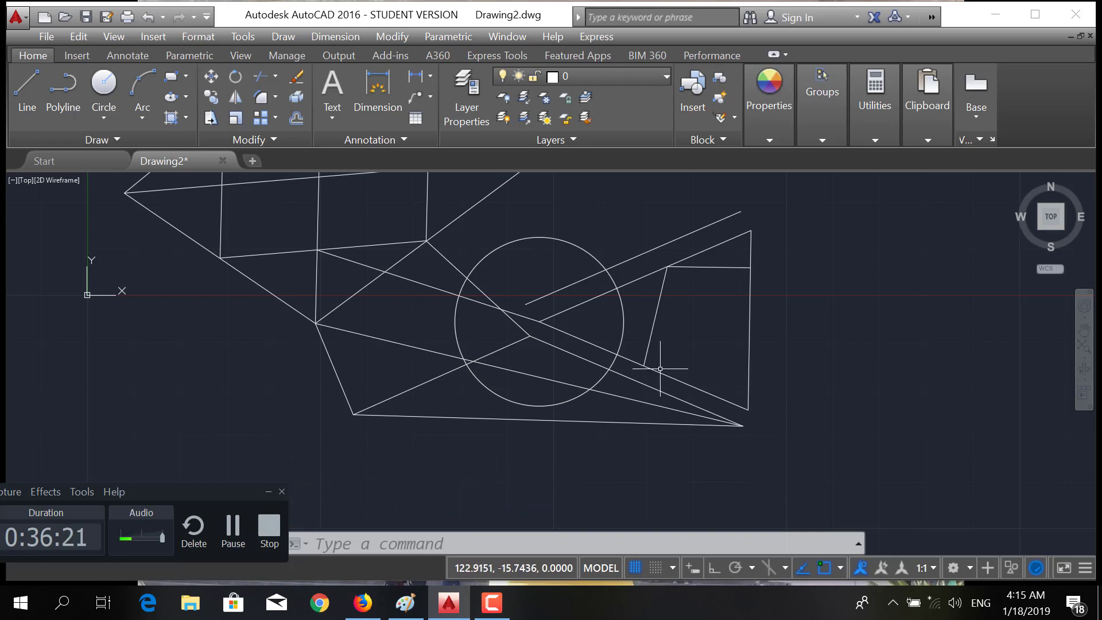
Erase the circle, the triangle, the parallel lines and the connecting lines beside the diamond figure with one crossing selection.
scroll(651, 356, "down", 5)
scroll(574, 328, "up", 5)
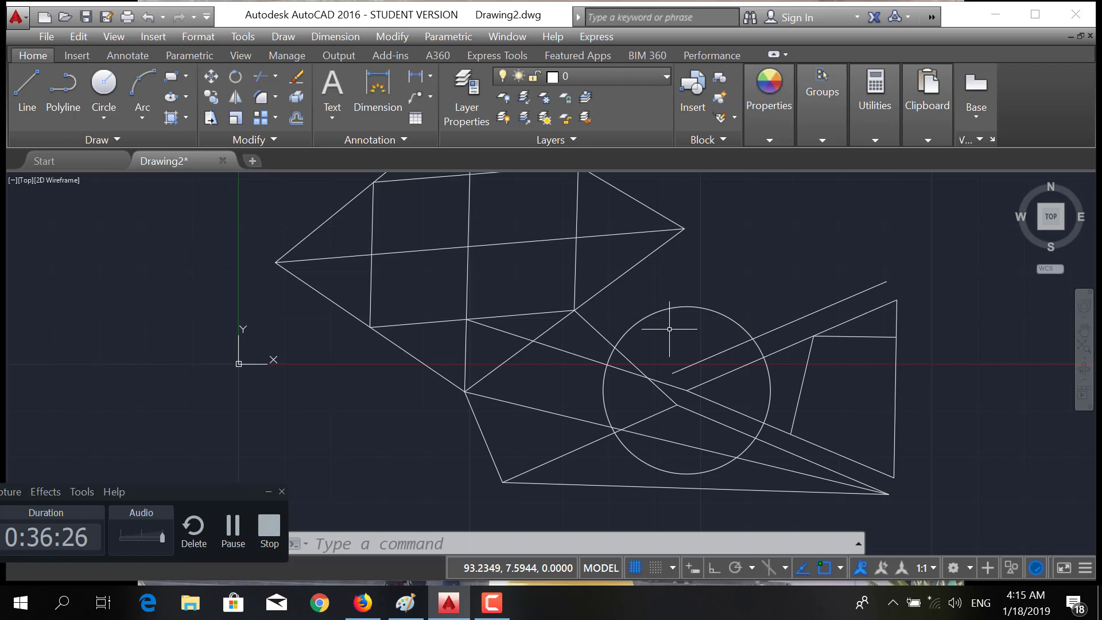
key("Escape")
key("Escape")
key("Escape")
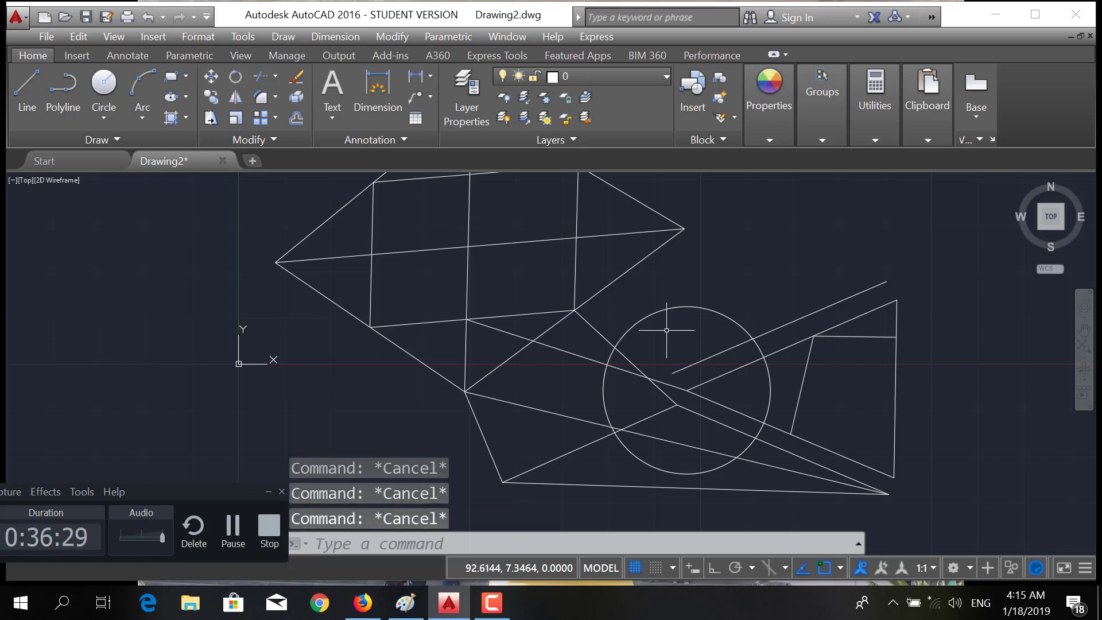
left_click(940, 255)
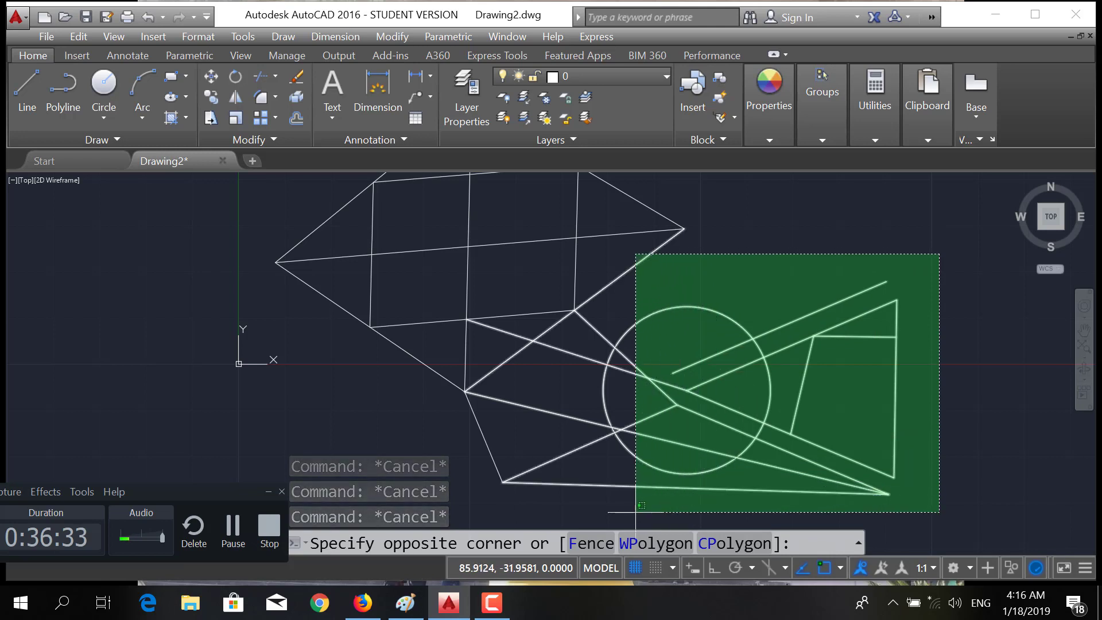
left_click(665, 511)
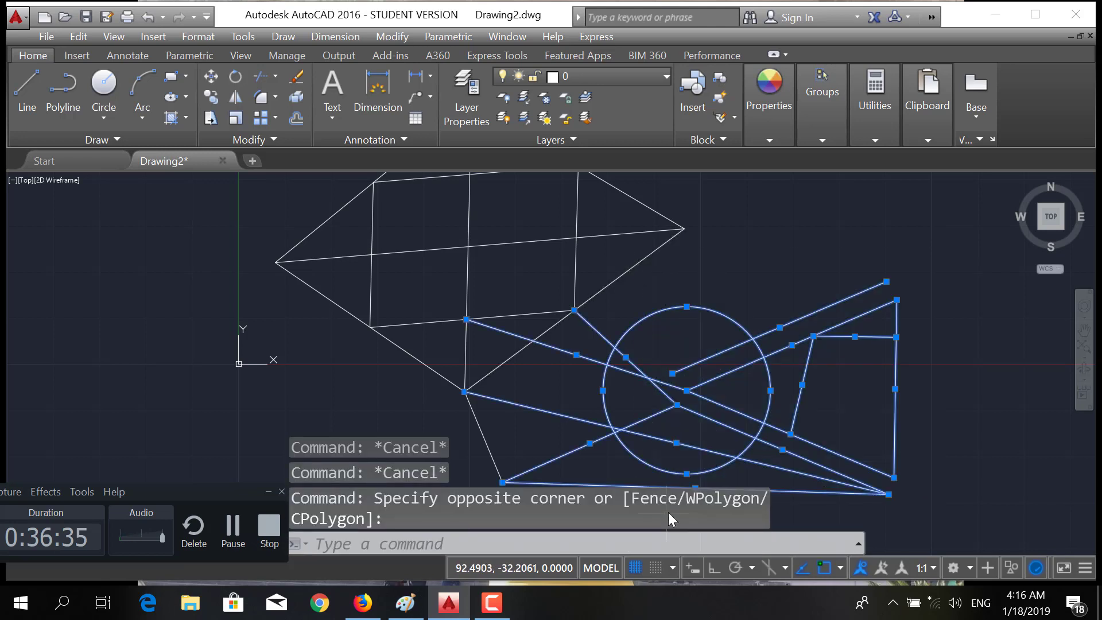
key("Delete")
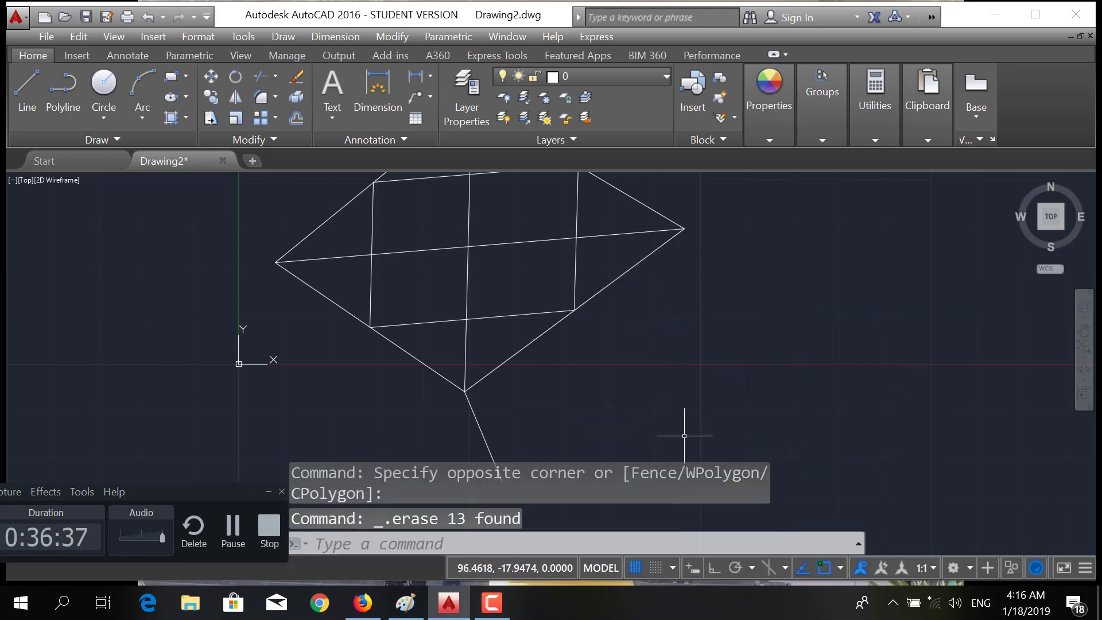
Erase the leftover line hanging from the diamond's lowest corner with the Erase command.
type("e")
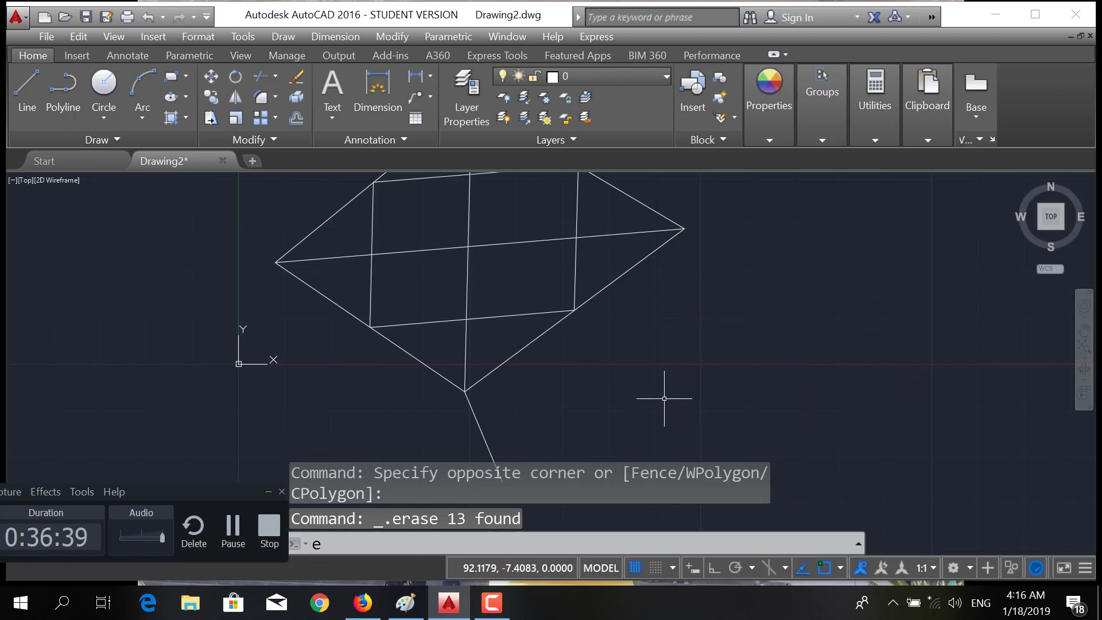
key("Return")
left_click(481, 432)
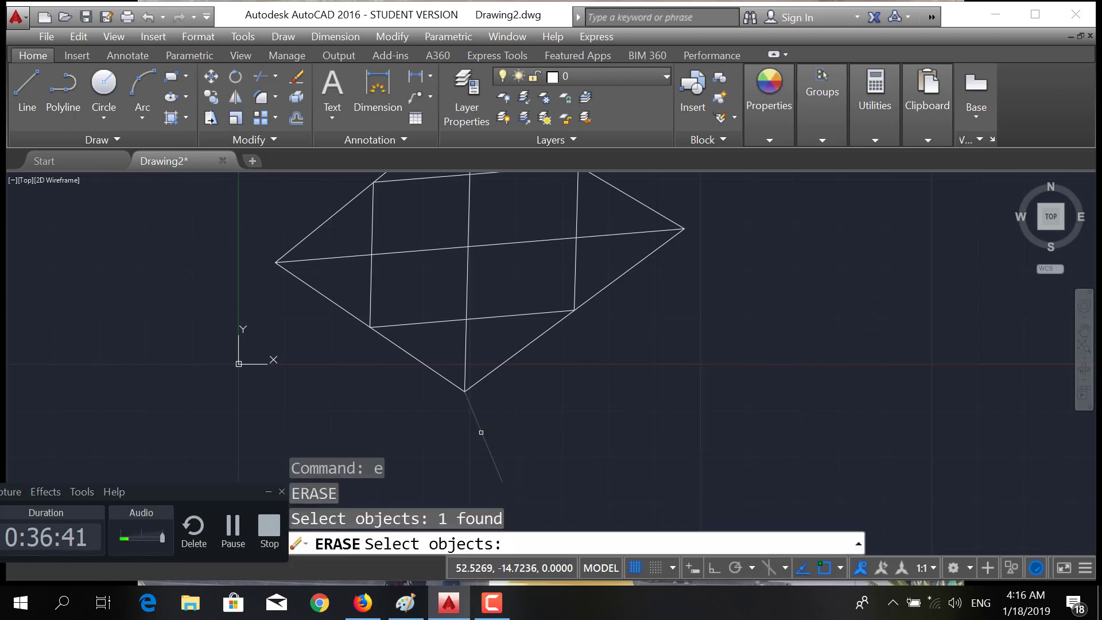
key("Return")
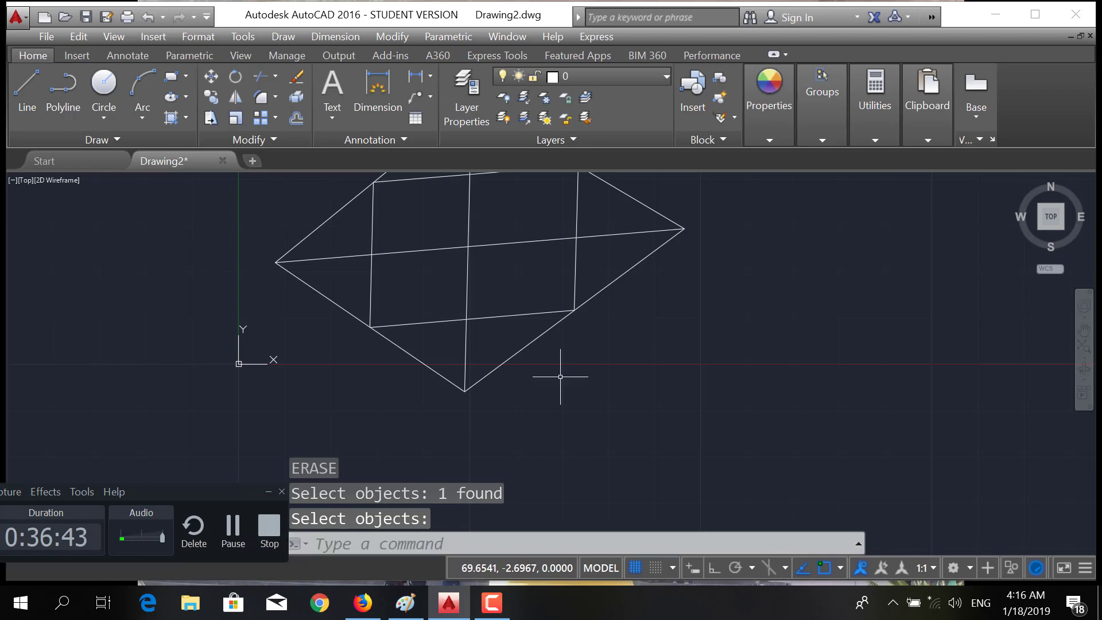
scroll(568, 374, "down", 2)
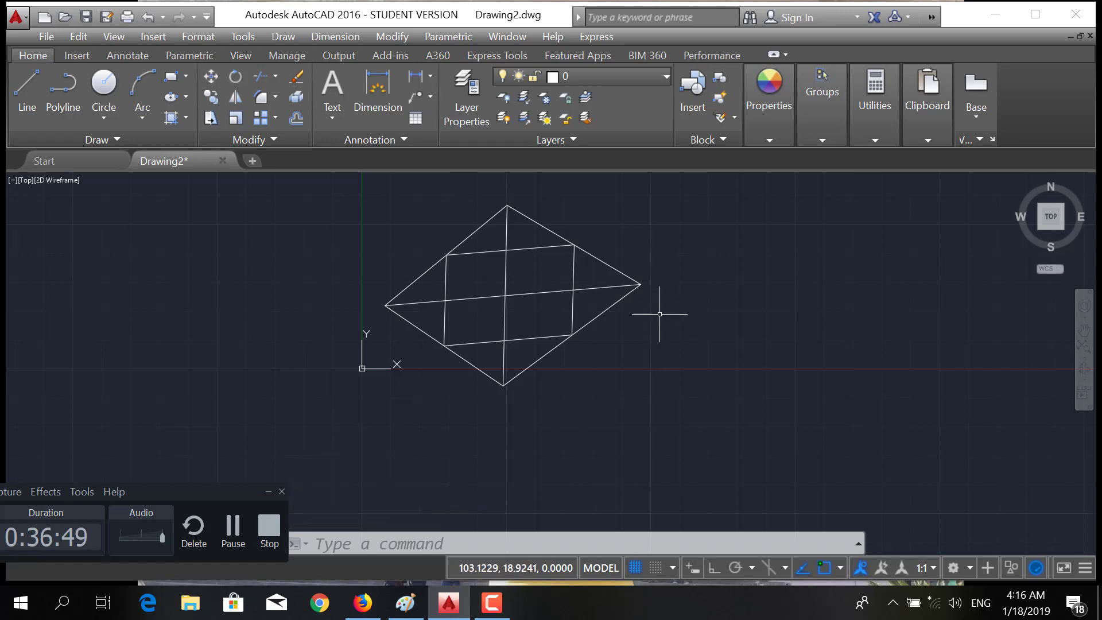
scroll(603, 279, "up", 2)
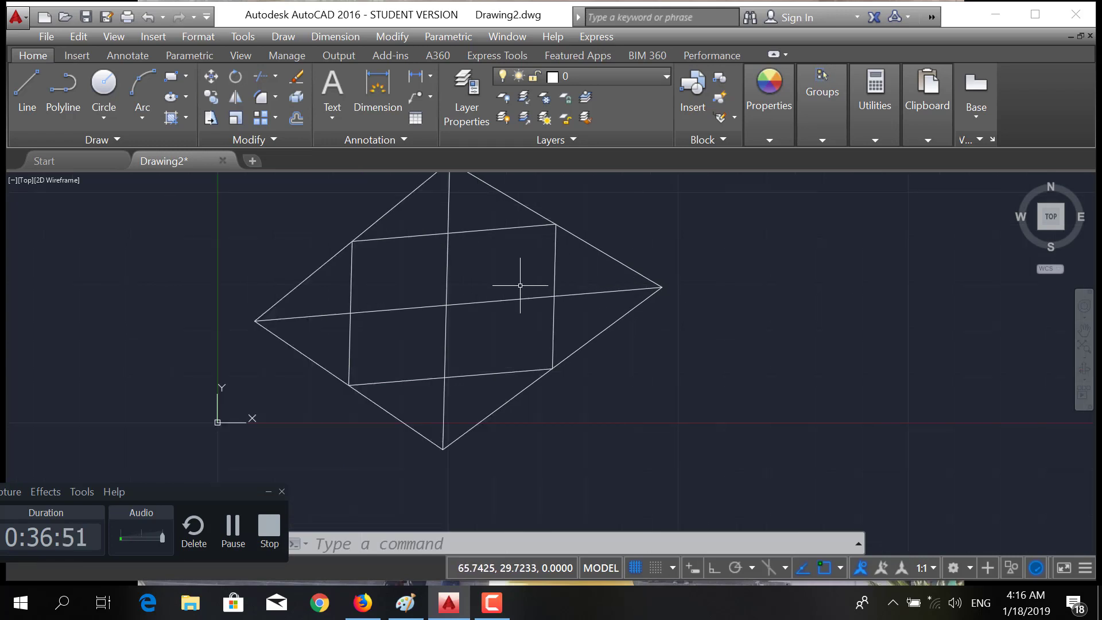
mouse_move(525, 287)
middle_mouse_down()
mouse_move(635, 315)
mouse_move(642, 335)
middle_mouse_up()
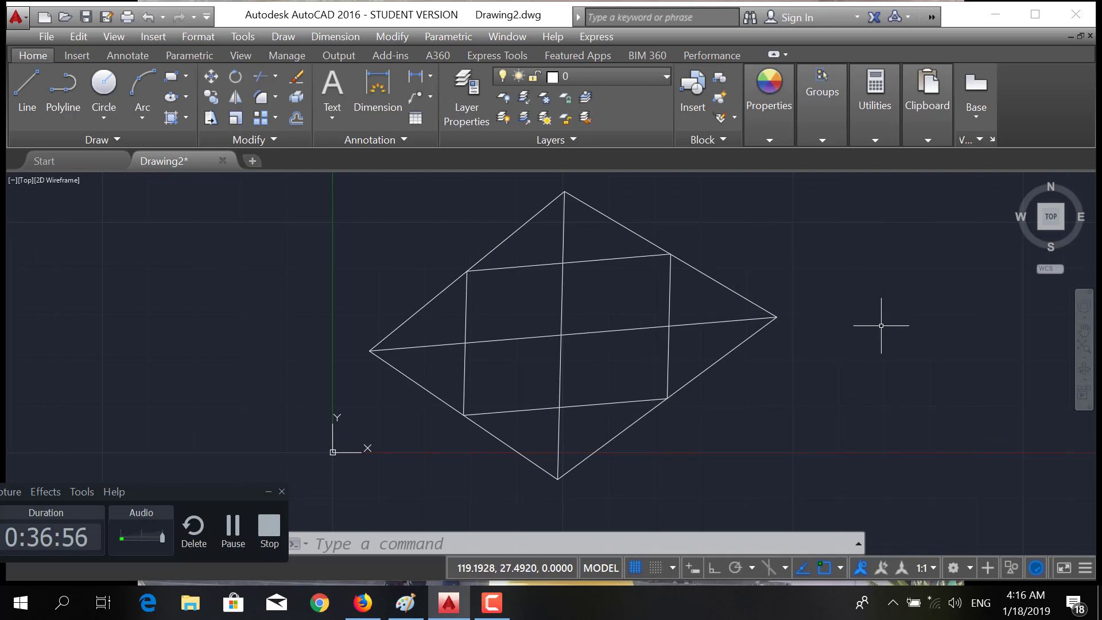
type("mi")
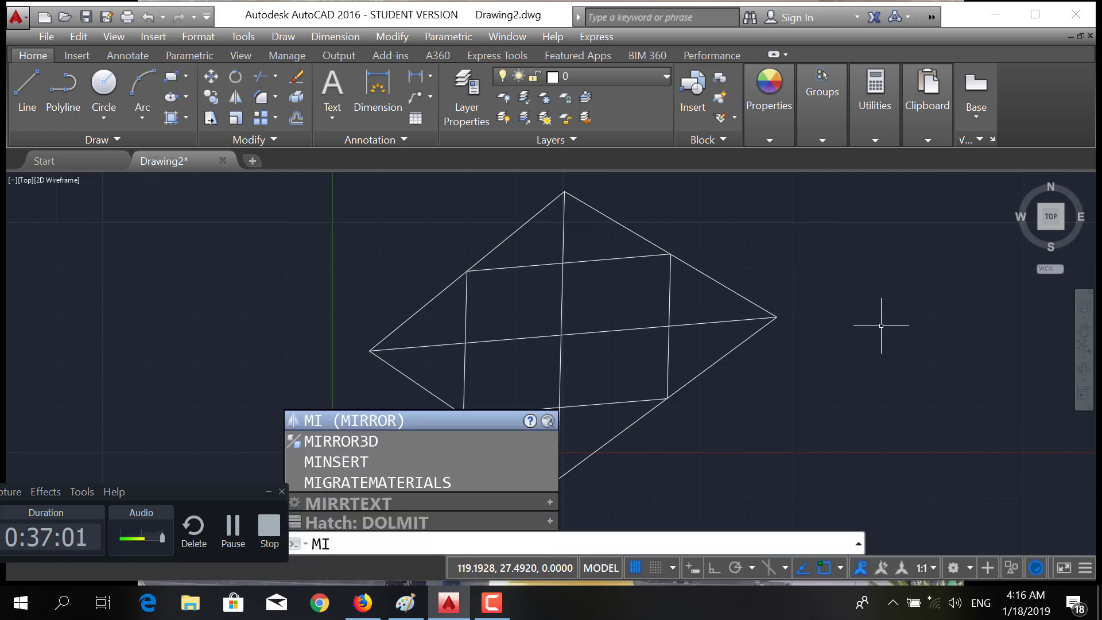
key("Return")
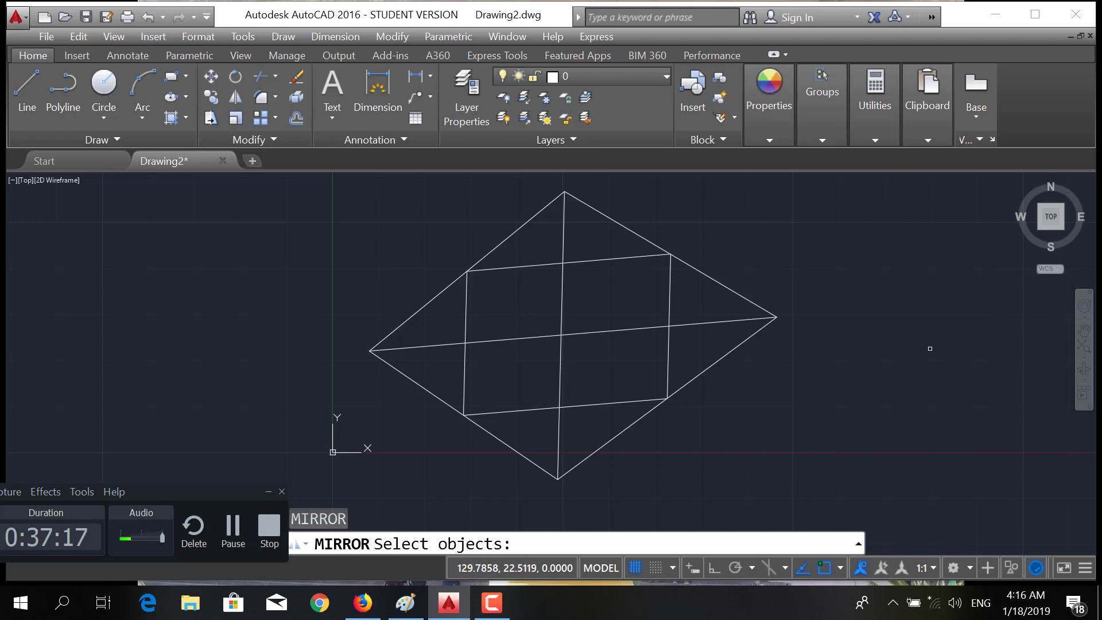
middle_click_drag(926, 349, 805, 357)
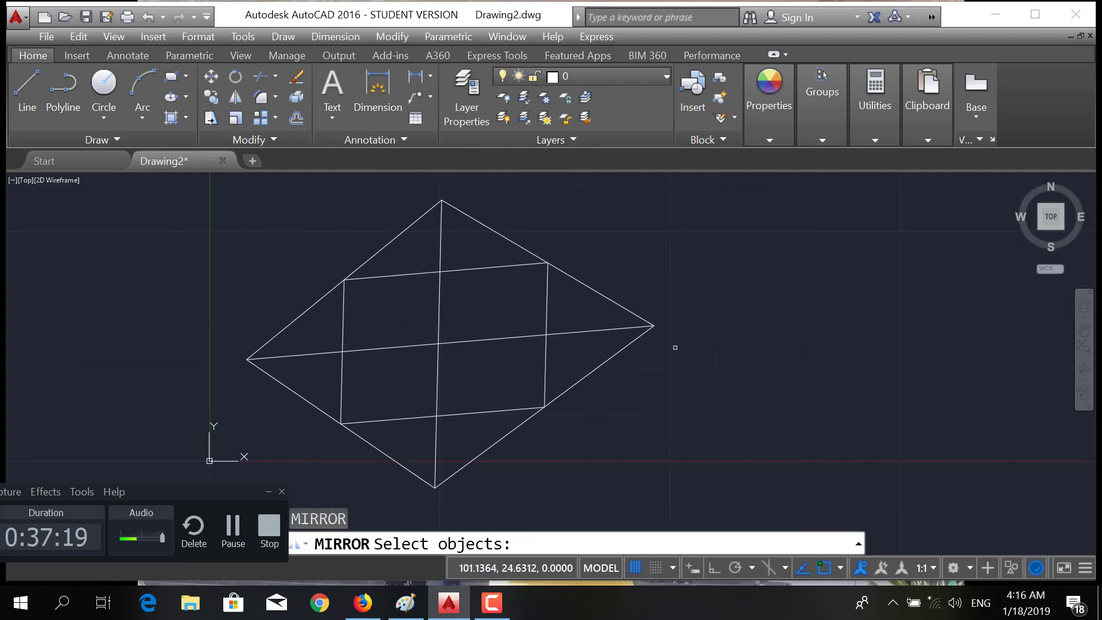
left_click(672, 184)
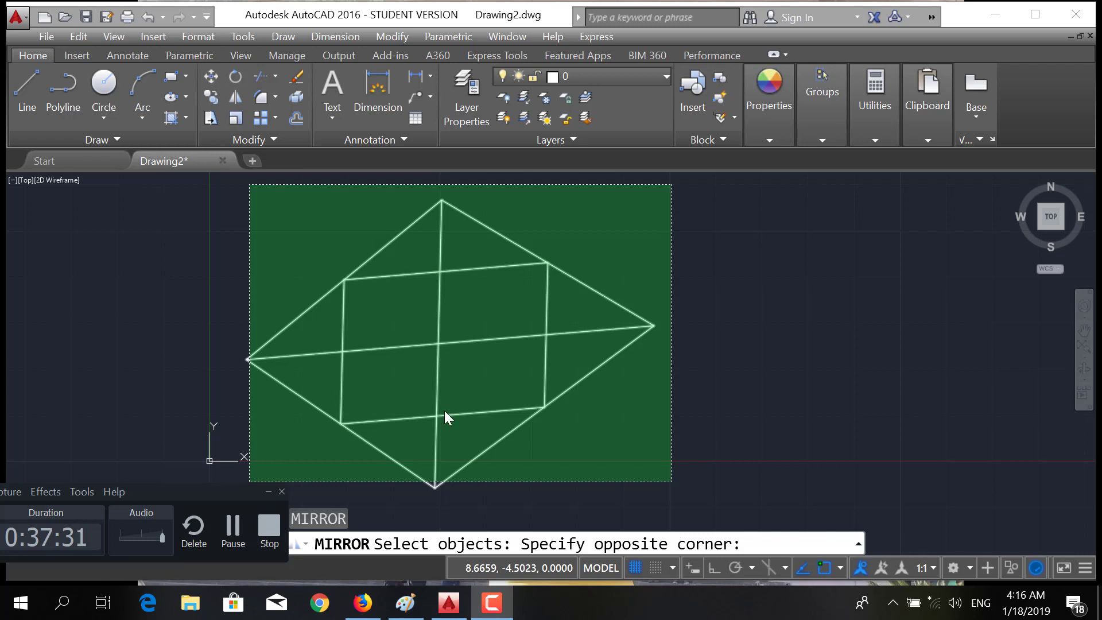
left_click(758, 380)
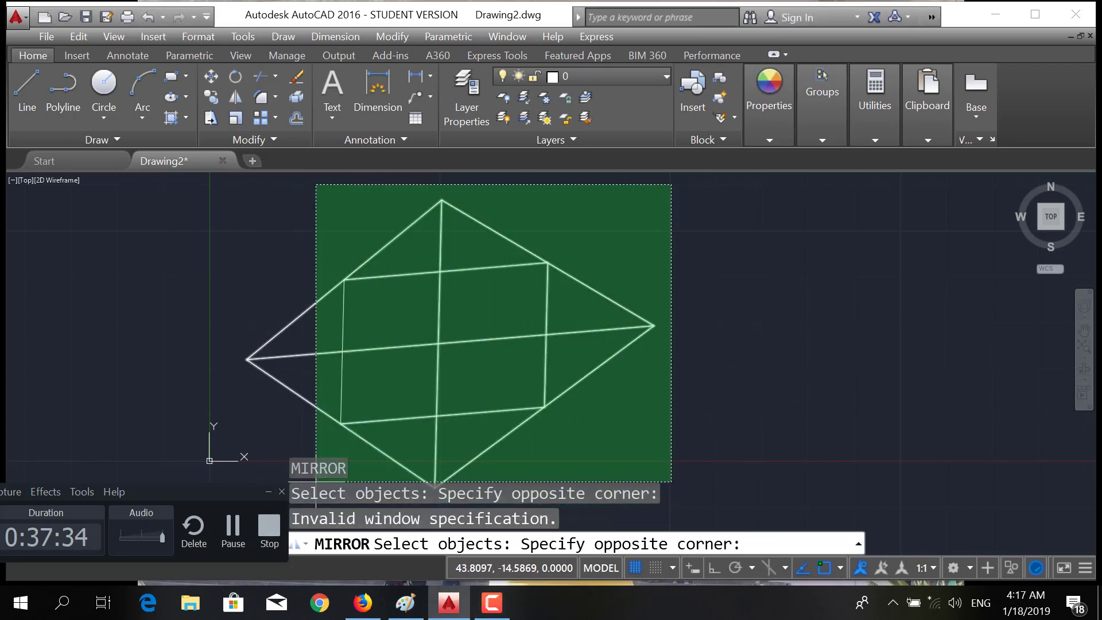
left_click(661, 360)
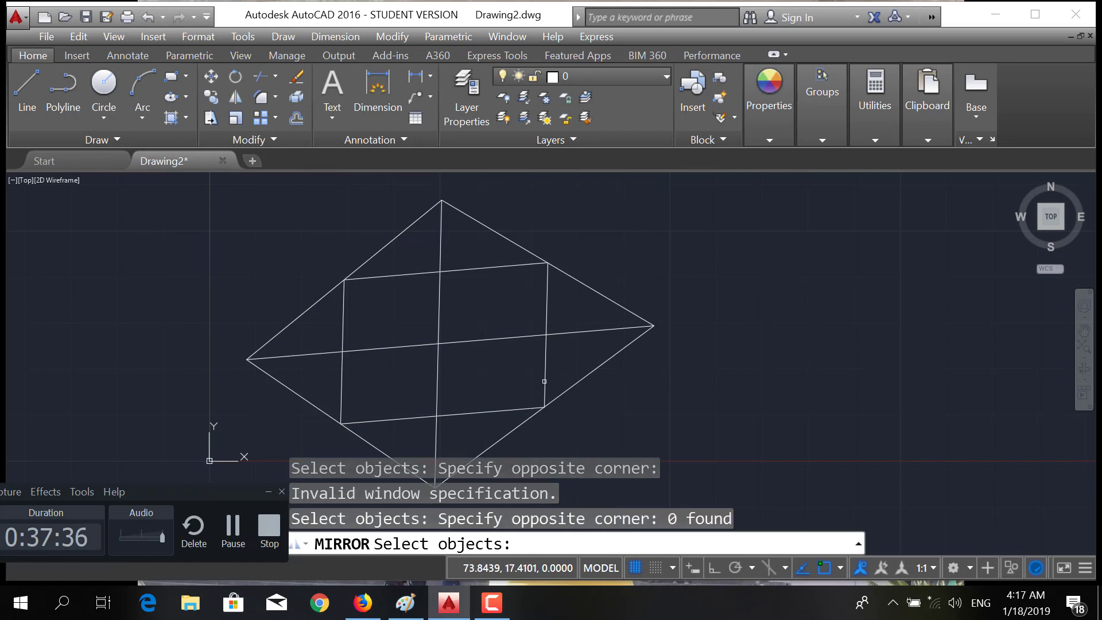
left_click_drag(174, 490, 976, 481)
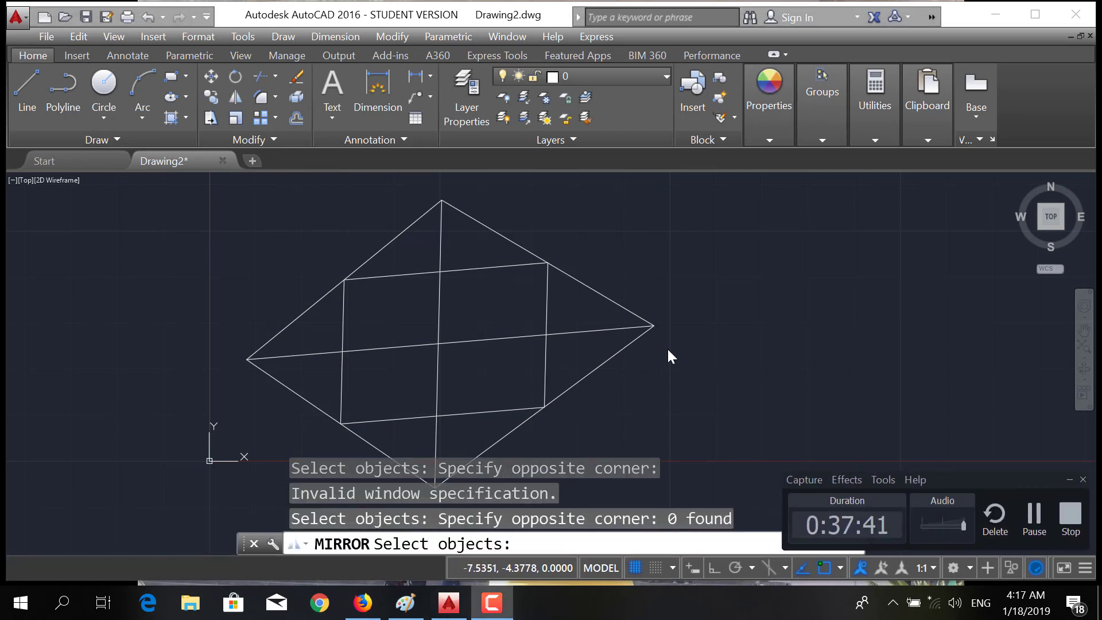
left_click(580, 267)
key("Escape")
key("Escape")
key("Escape")
key("Escape")
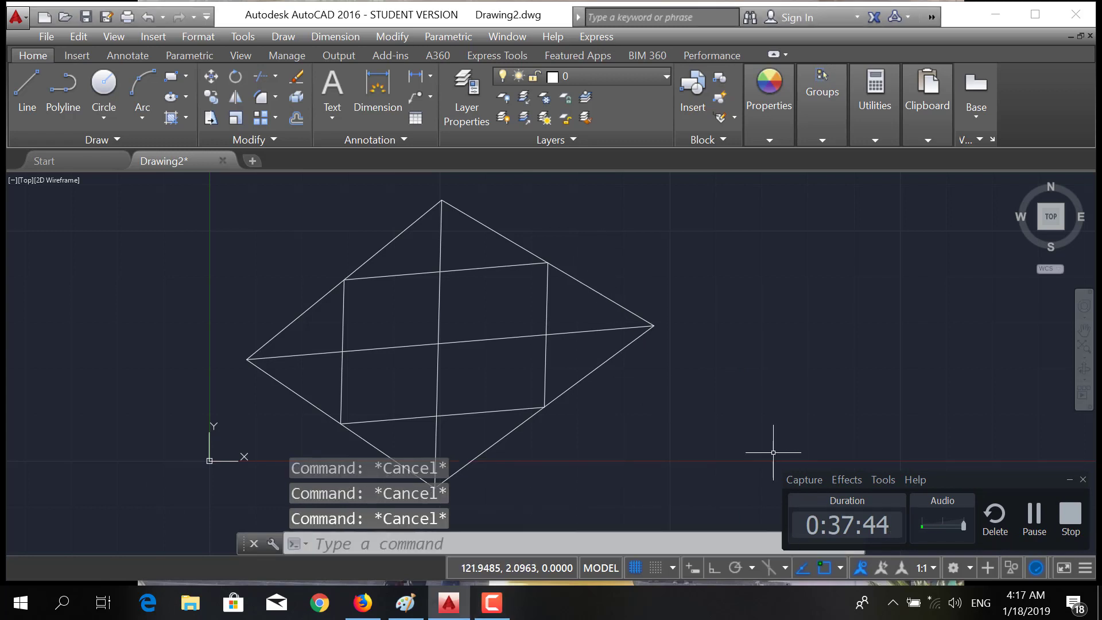
Start mirroring the whole diamond figure with its inner lines and, with Ortho on, place the mirror line's first point at its rightmost corner.
left_click_drag(950, 481, 1056, 477)
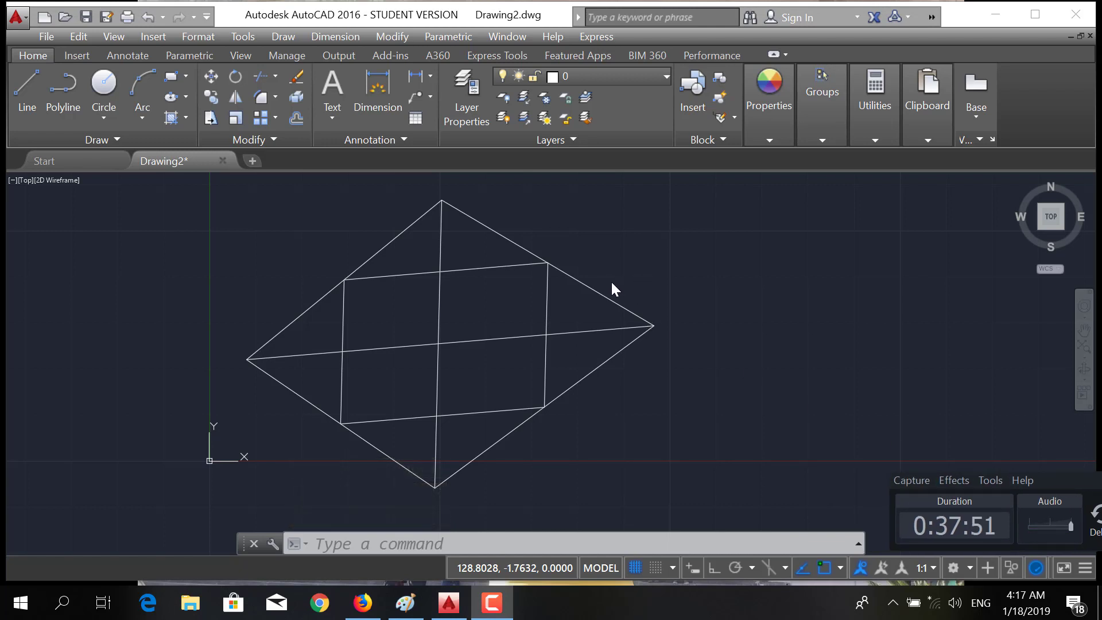
left_click(627, 542)
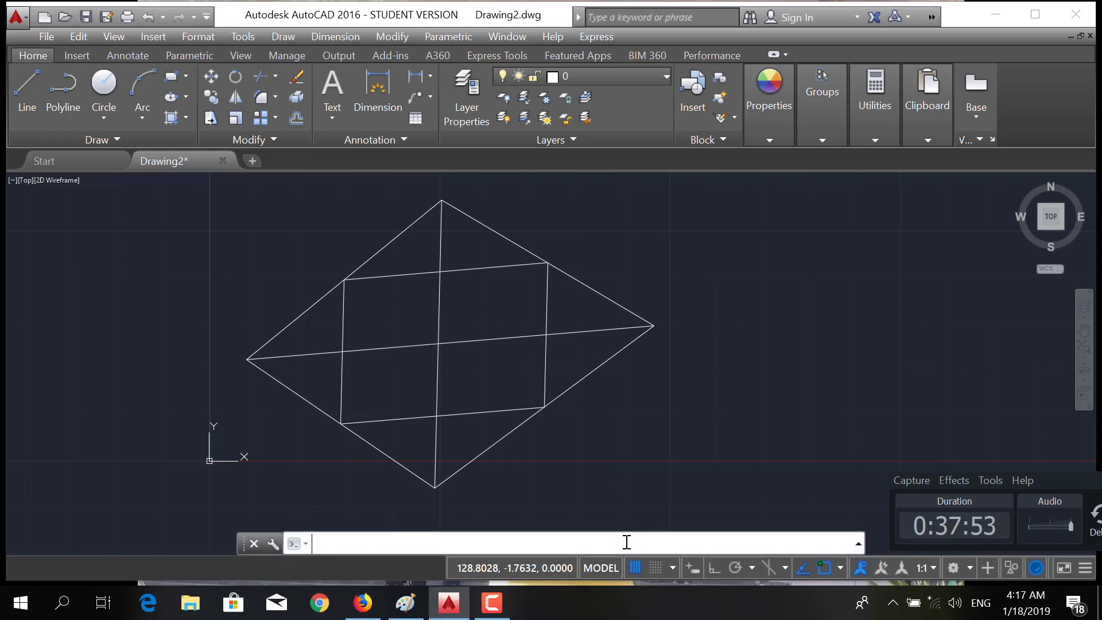
type("mi")
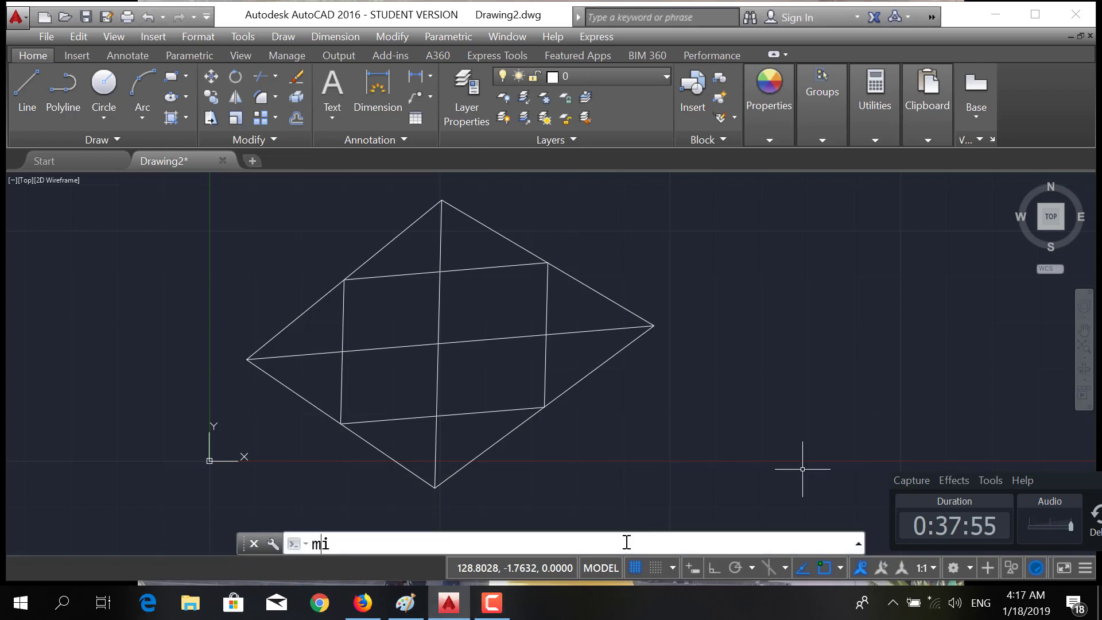
key("Return")
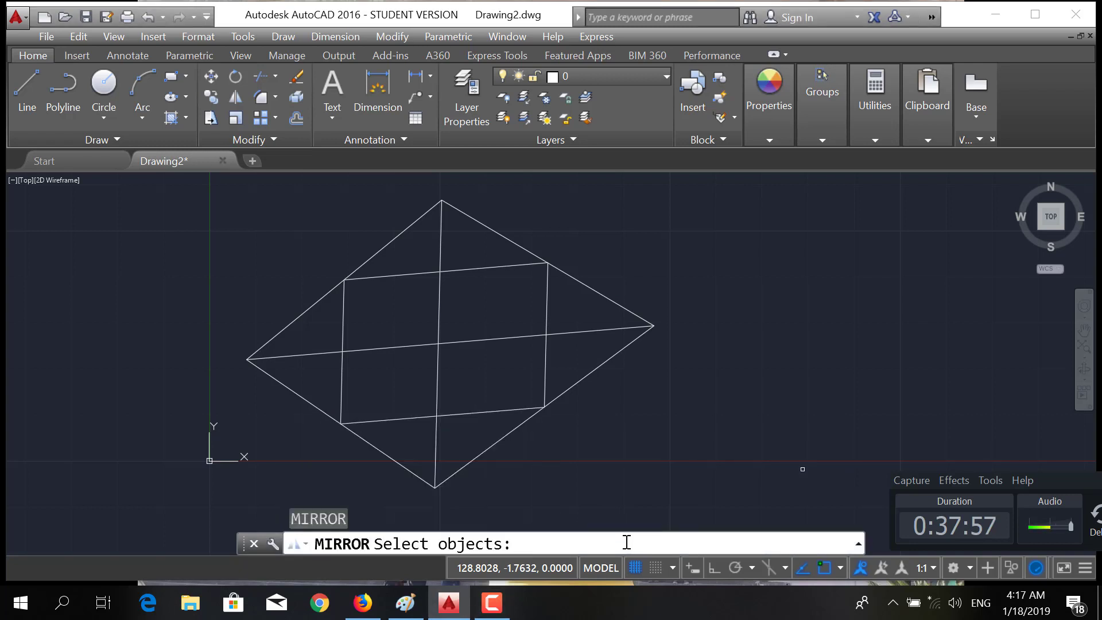
left_click(672, 179)
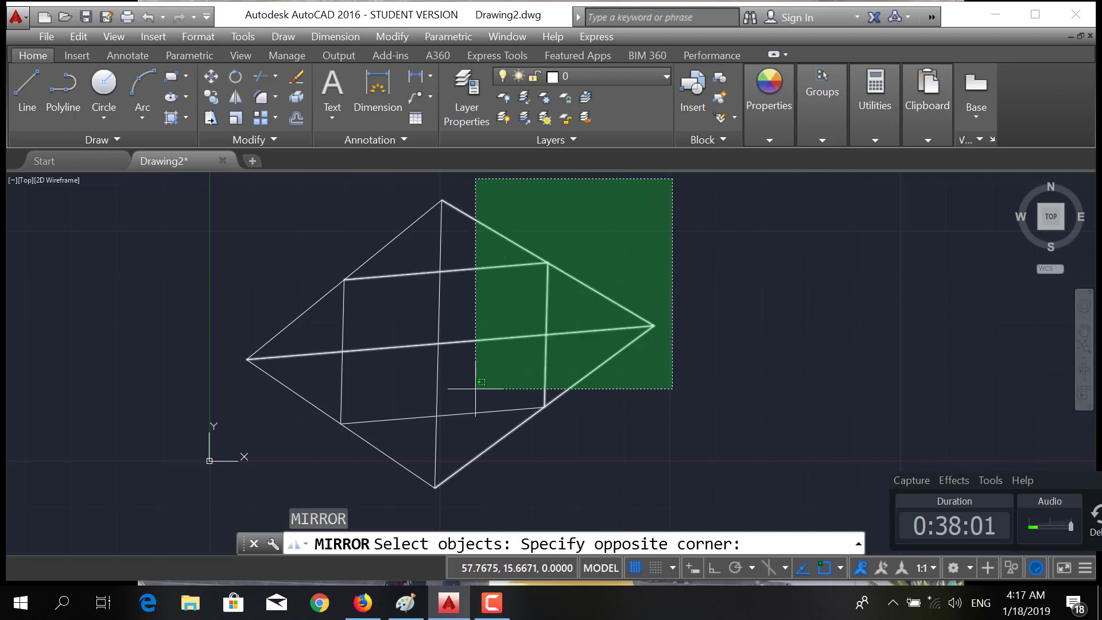
left_click(235, 492)
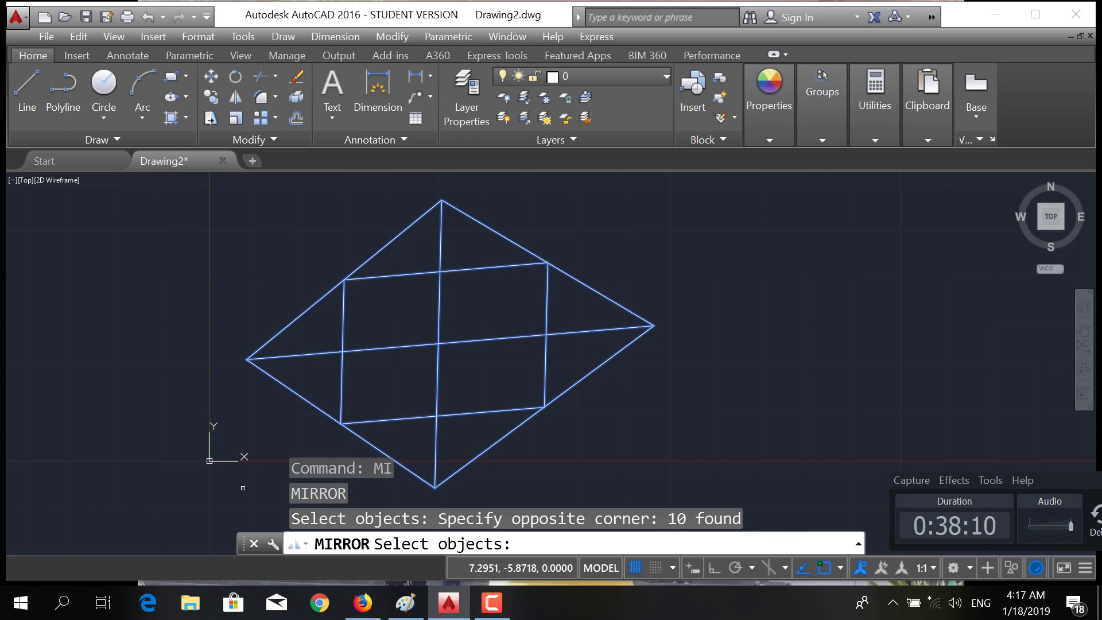
key("Return")
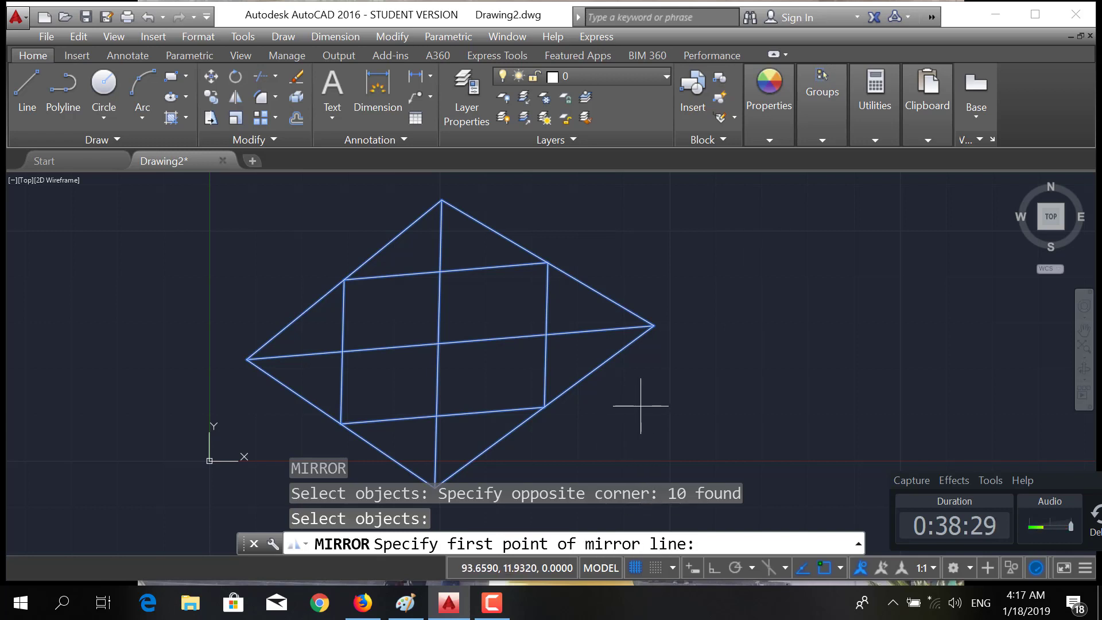
left_click(714, 568)
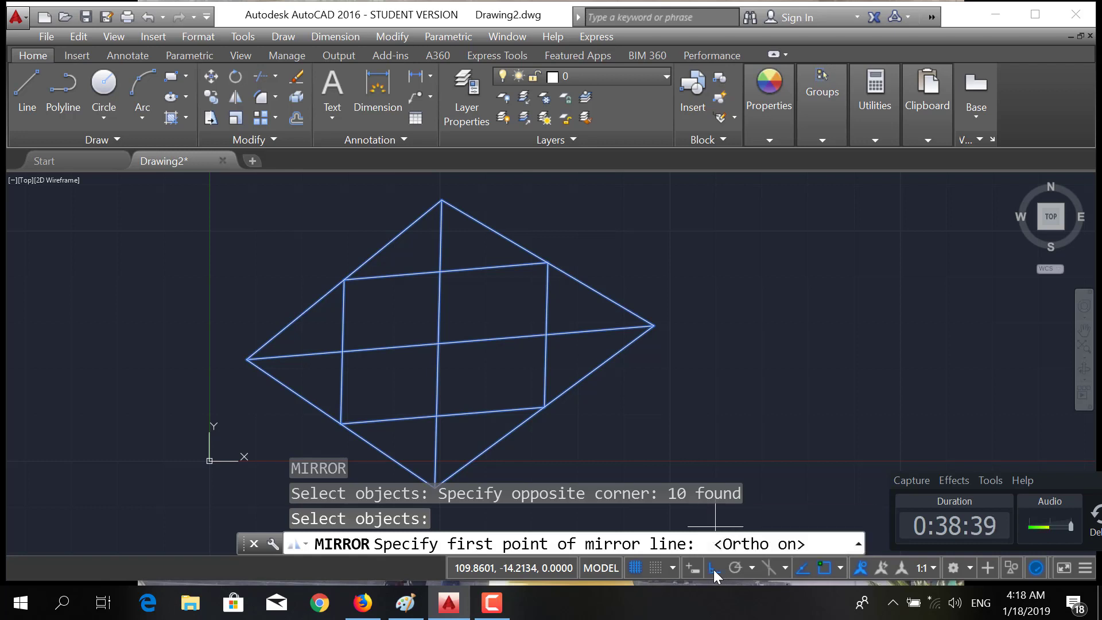
left_click(654, 325)
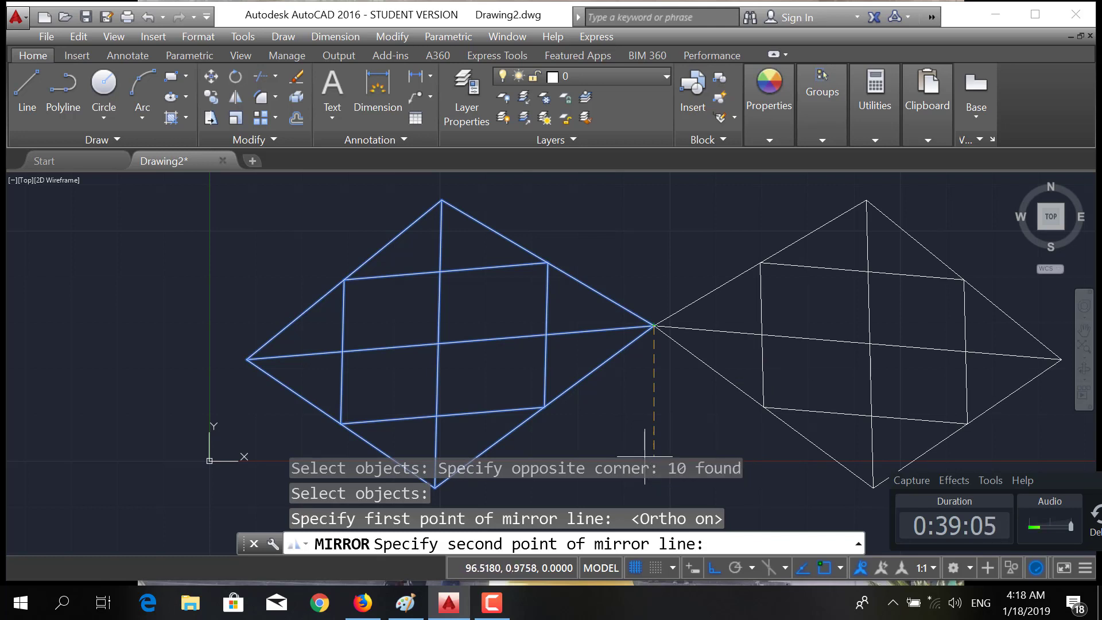
Turn Ortho off to preview a slanted mirror line from the diamond's corner, and turn Ortho back on.
left_click(712, 568)
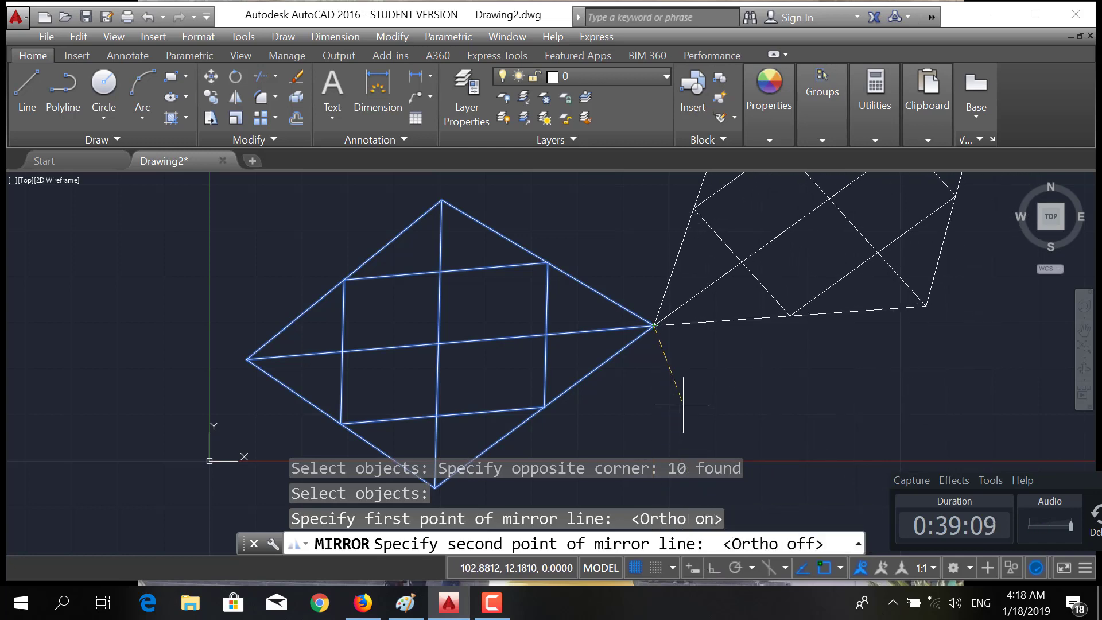
scroll(683, 405, "down", 2)
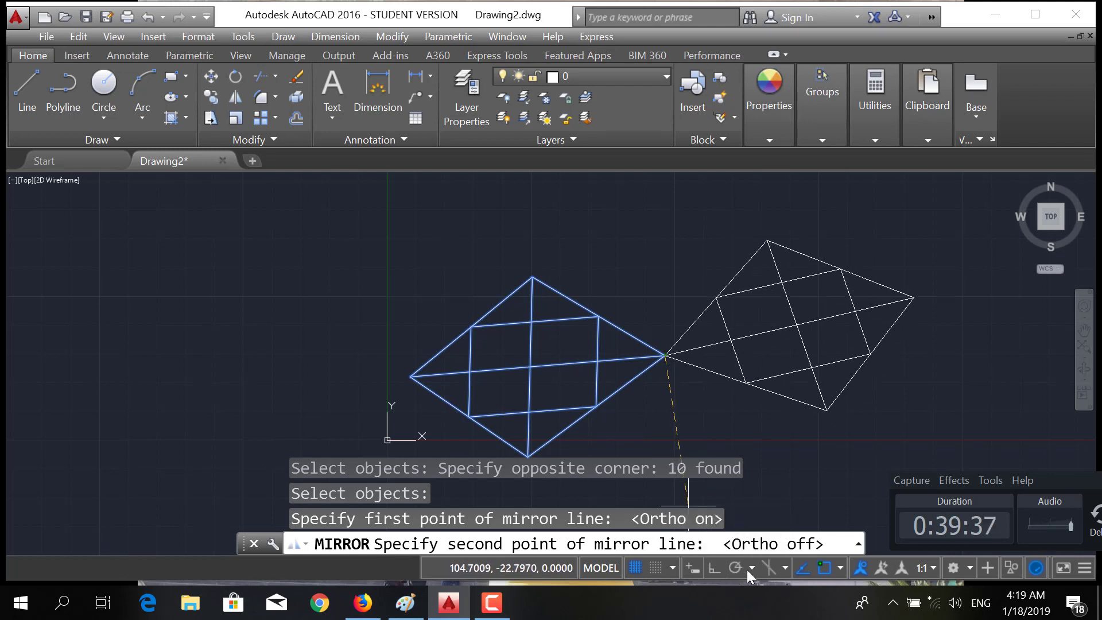
left_click(713, 570)
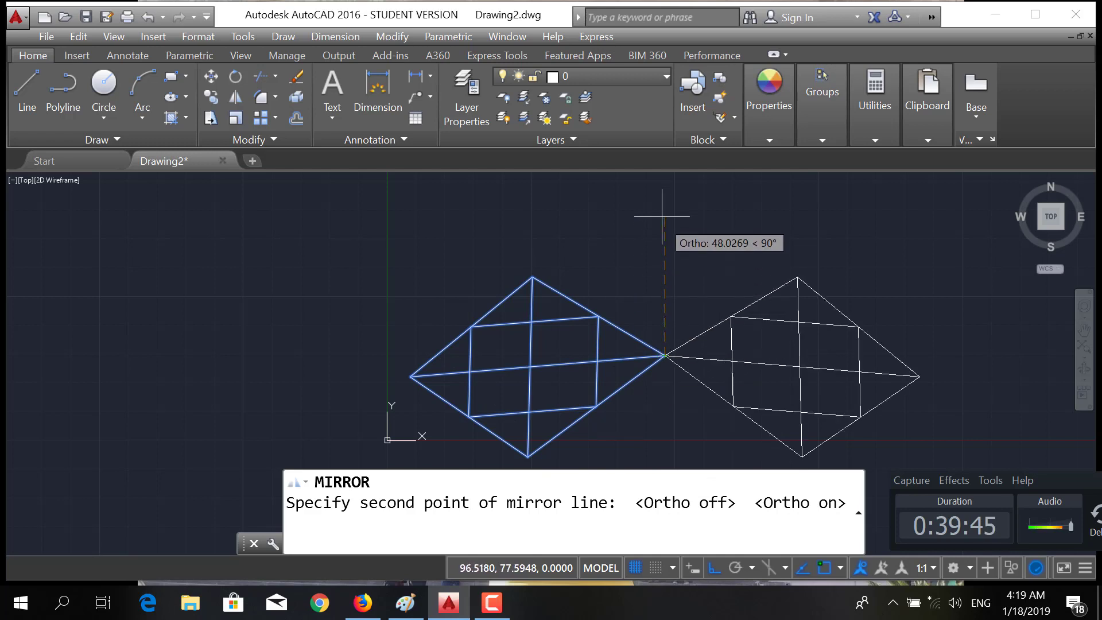
Complete the vertical mirror line through the diamond's rightmost corner and erase the source objects.
left_click(664, 442)
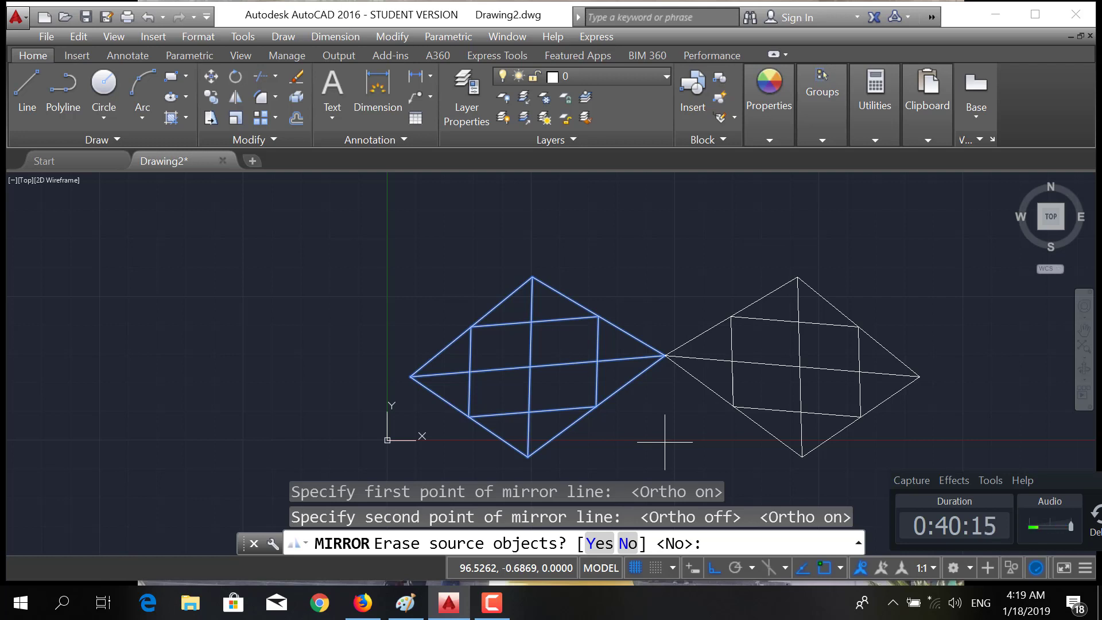
type("y")
key("Return")
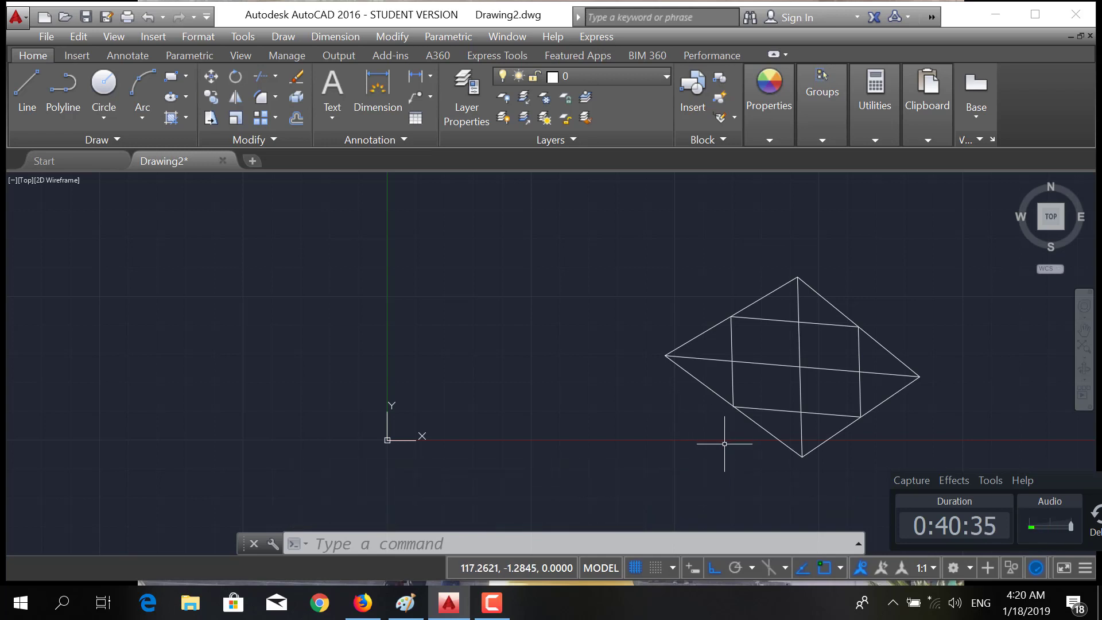
type("mi")
key("Return")
key("Return")
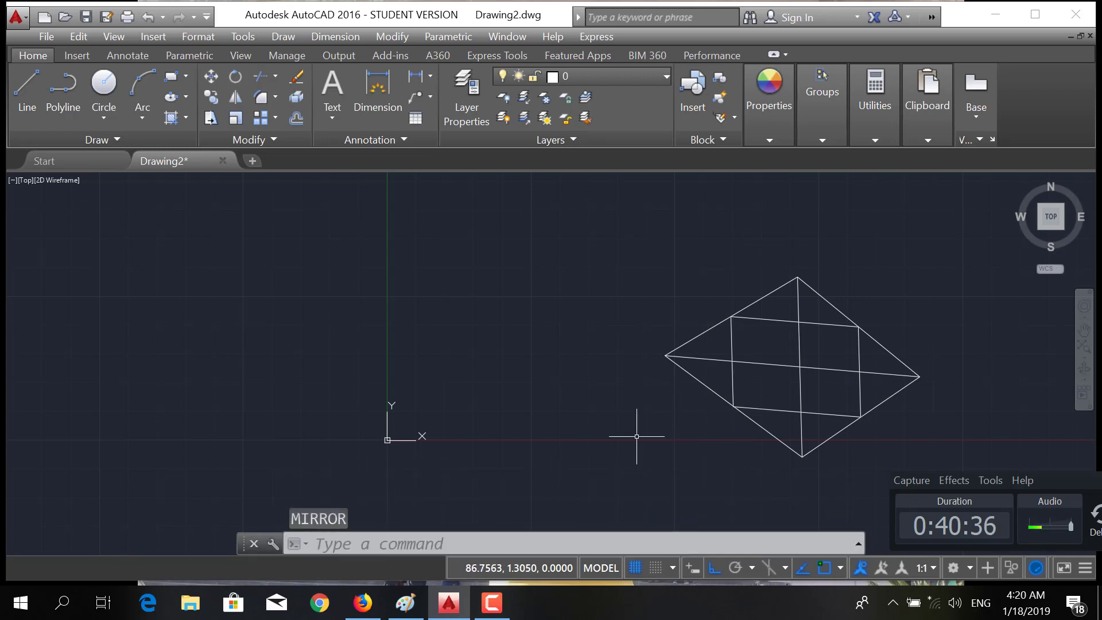
key("Escape")
key("Escape")
key("Escape")
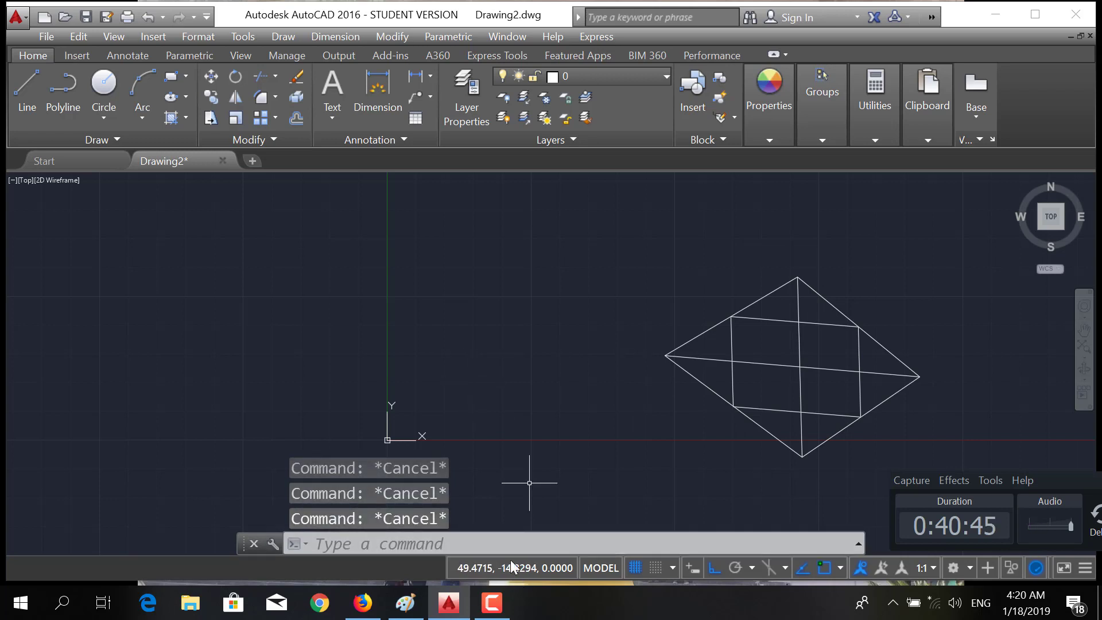
Mirror the whole diamond figure with its inner lines about a vertical line through its leftmost corner, with Ortho on, keeping the source objects.
left_click(492, 544)
type("mi")
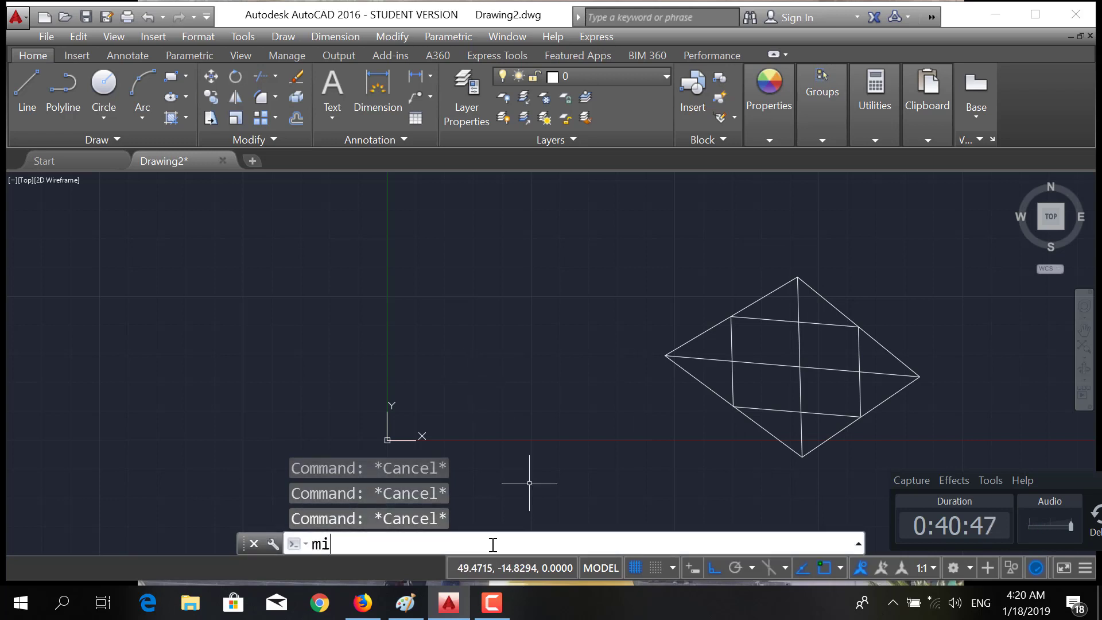
key("Return")
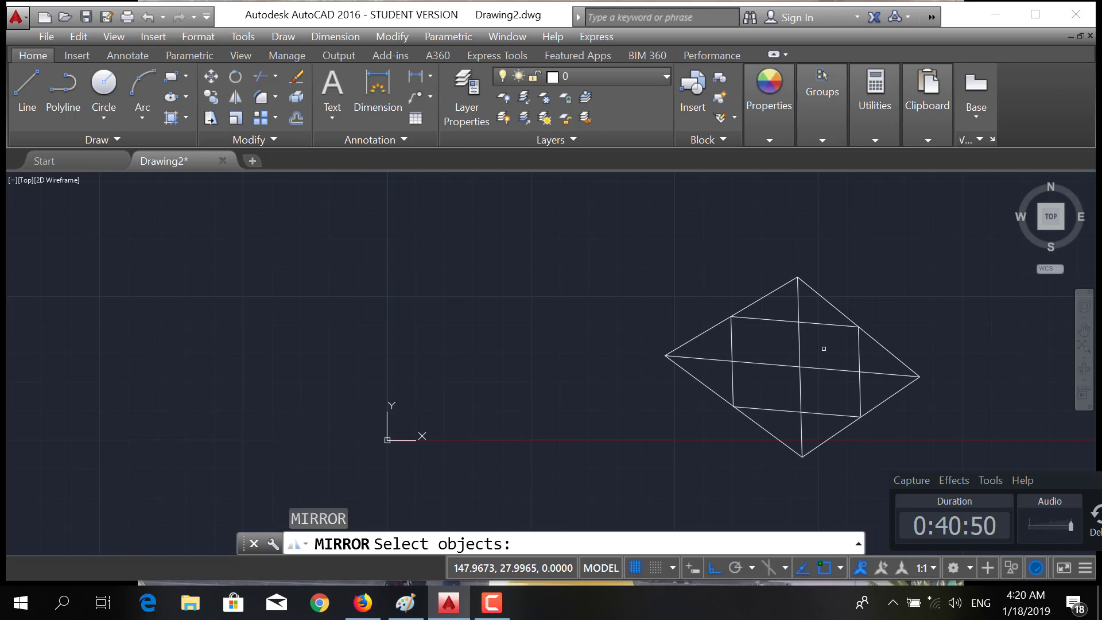
left_click(952, 242)
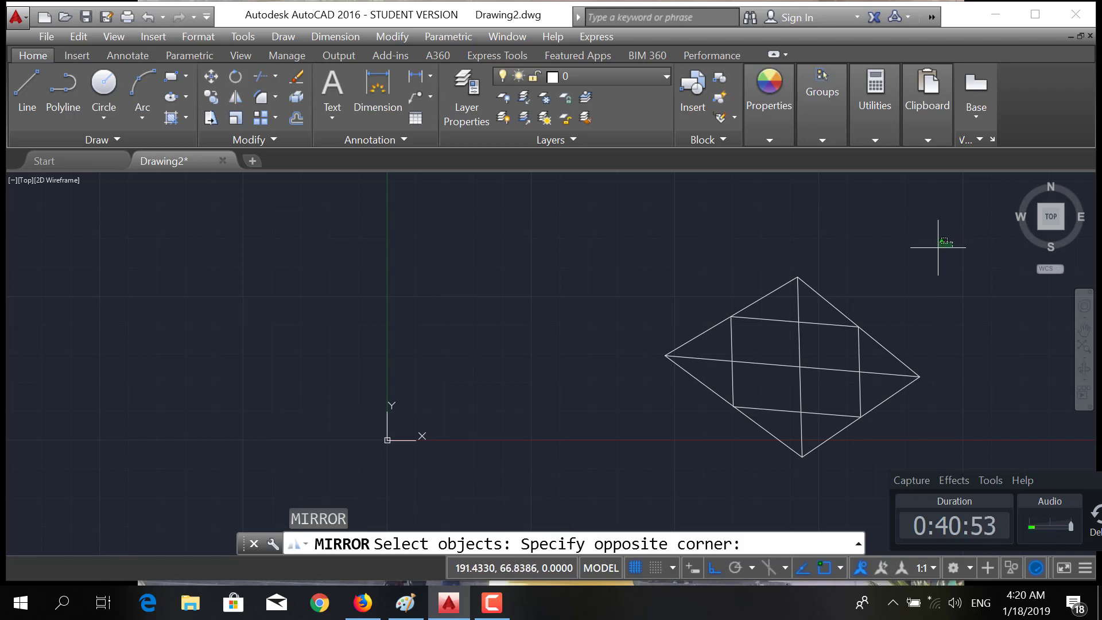
left_click(646, 468)
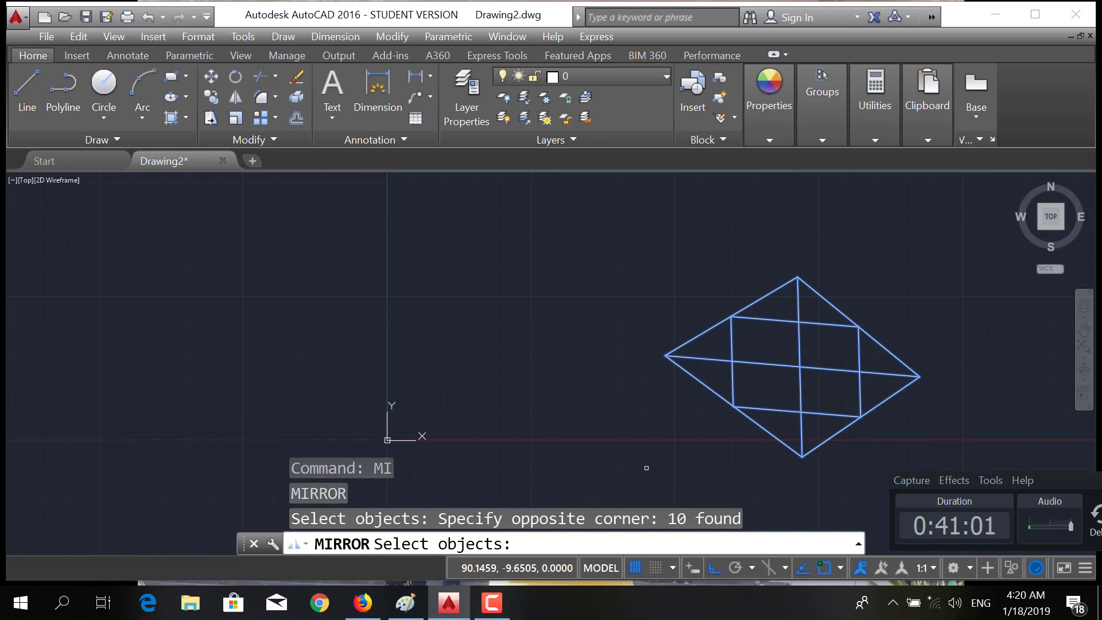
key("Return")
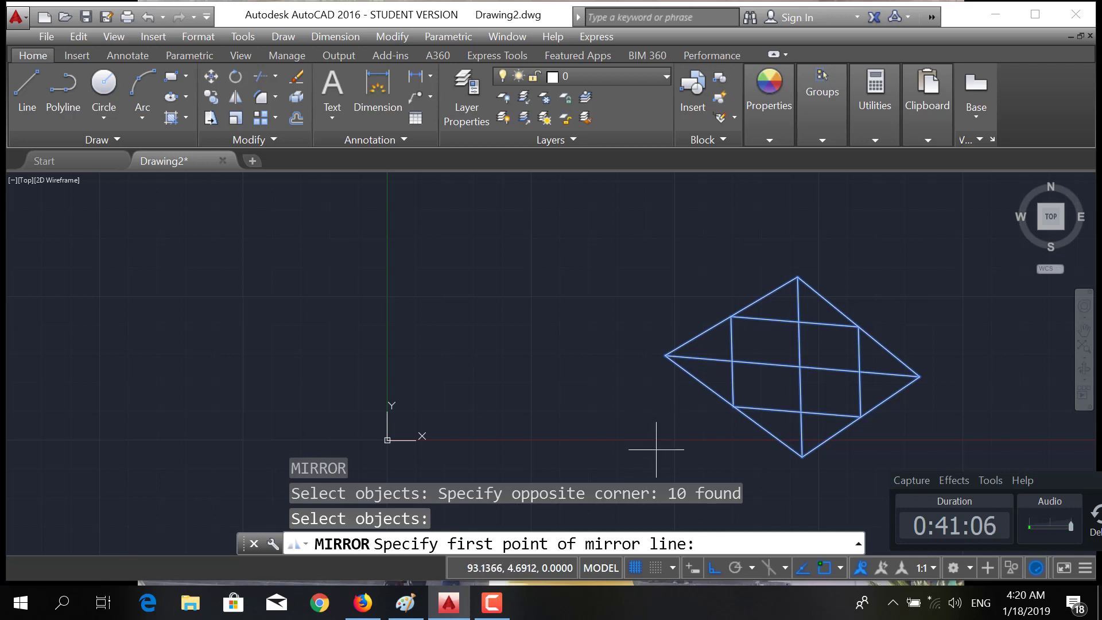
left_click(712, 568)
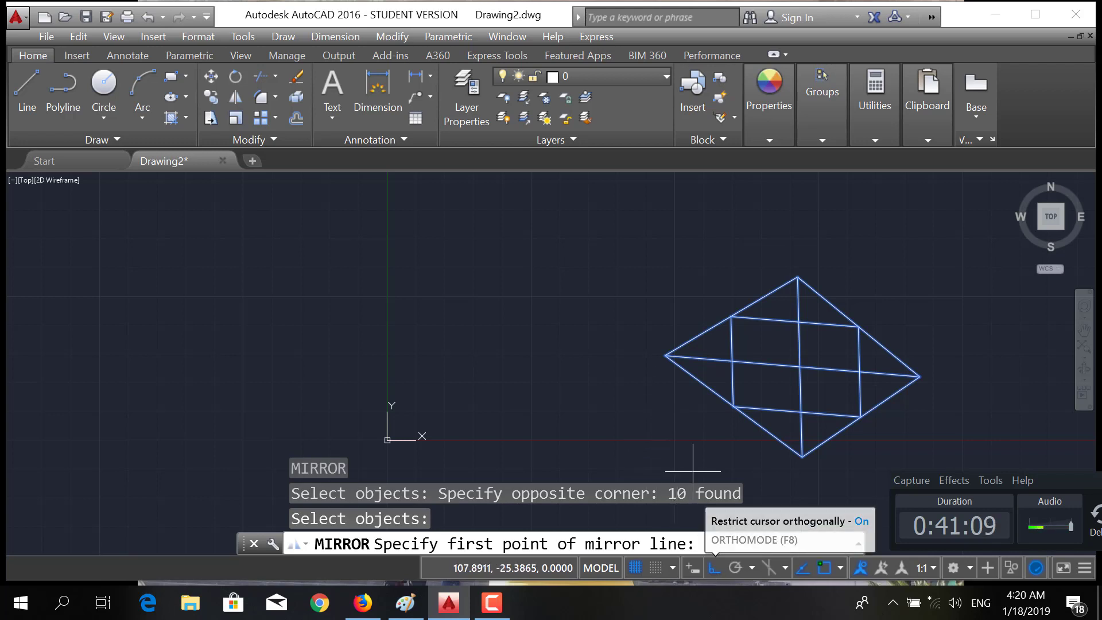
left_click(664, 355)
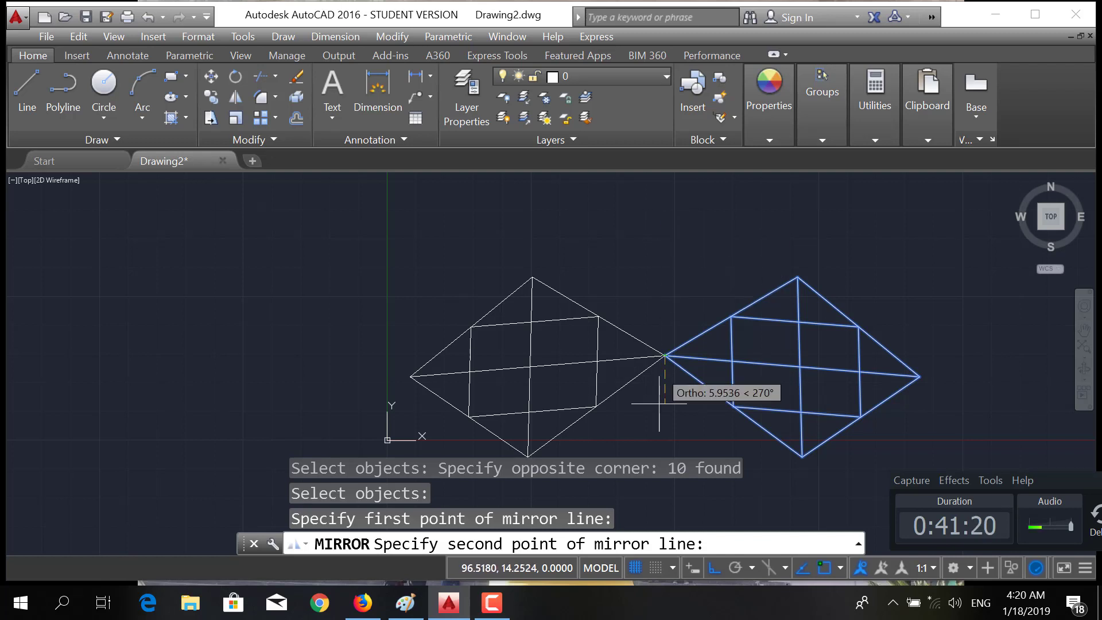
left_click(666, 232)
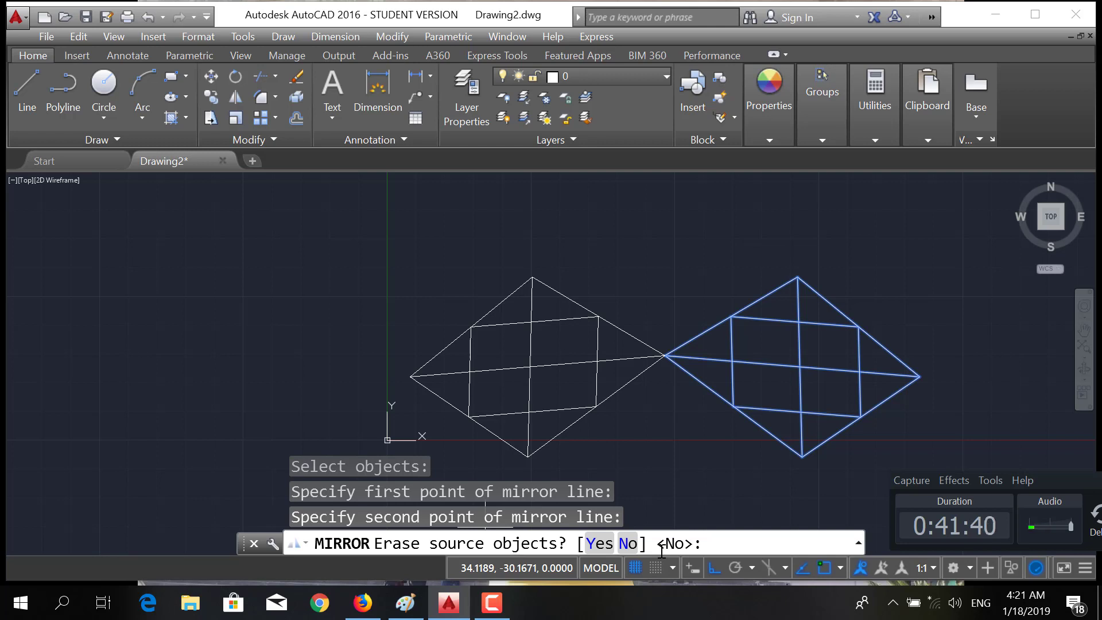
type("n")
key("Return")
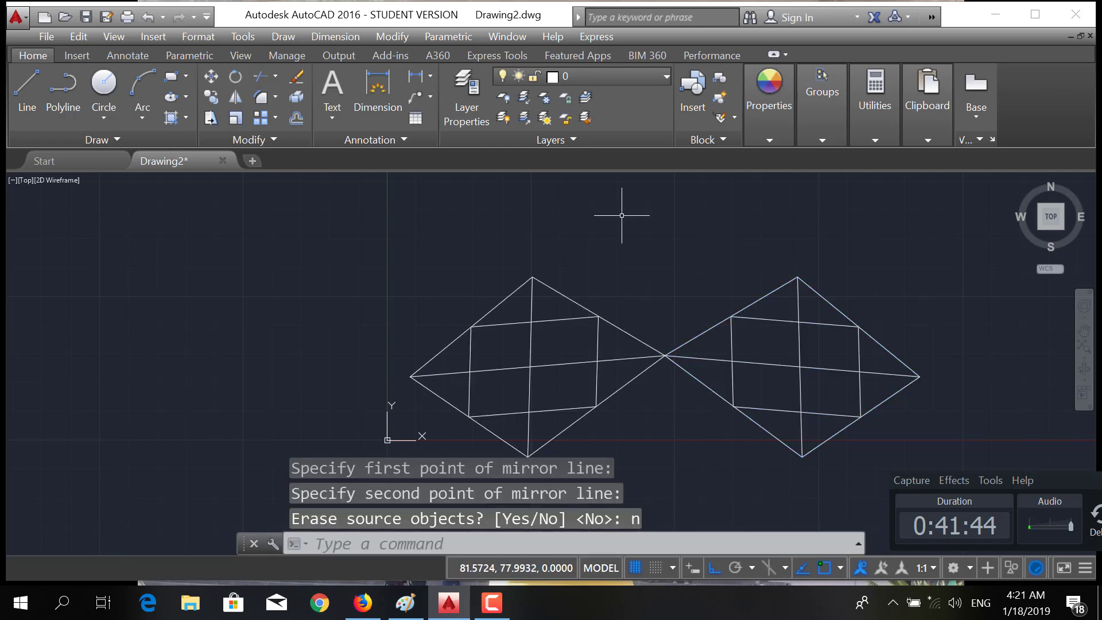
key("Return")
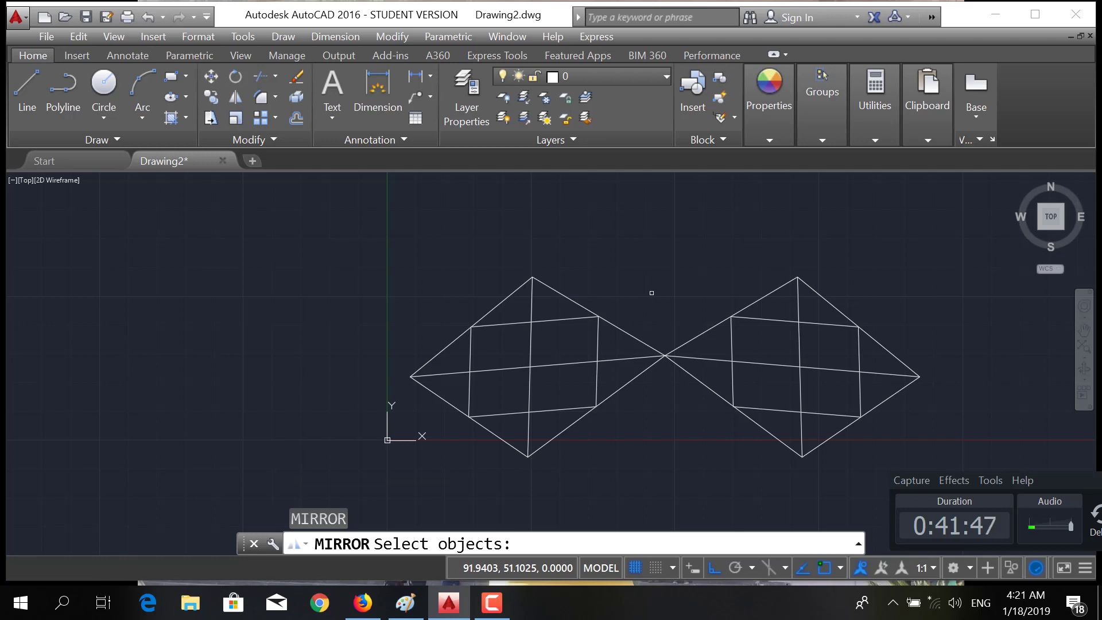
key("Escape")
key("Escape")
key("Escape")
key("Escape")
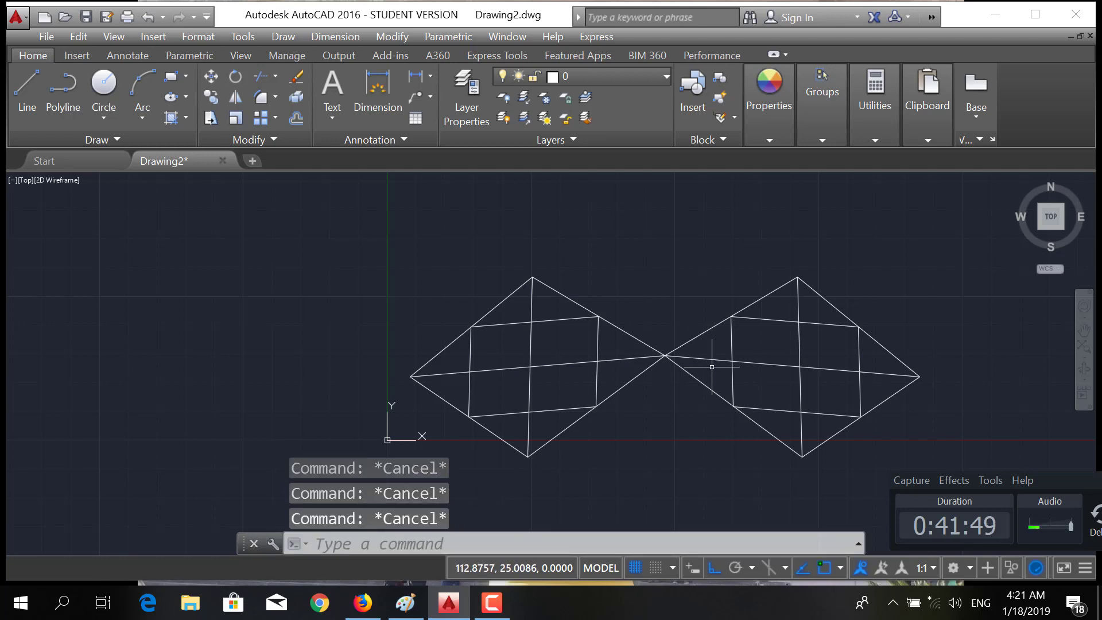
scroll(792, 360, "up", 2)
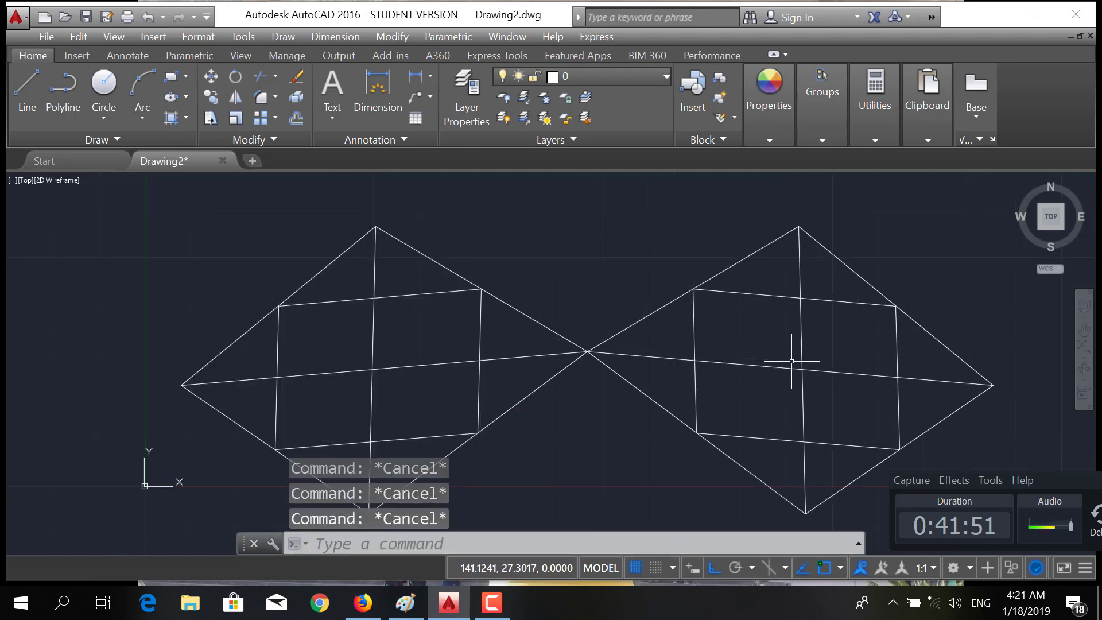
scroll(778, 372, "down", 2)
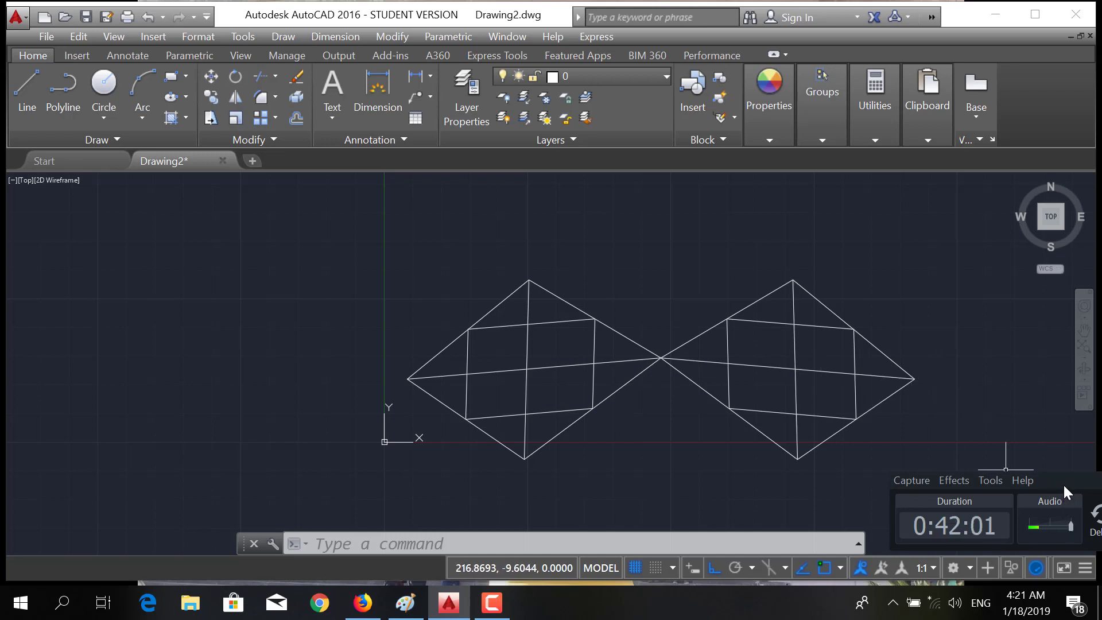
left_click_drag(1064, 484, 951, 481)
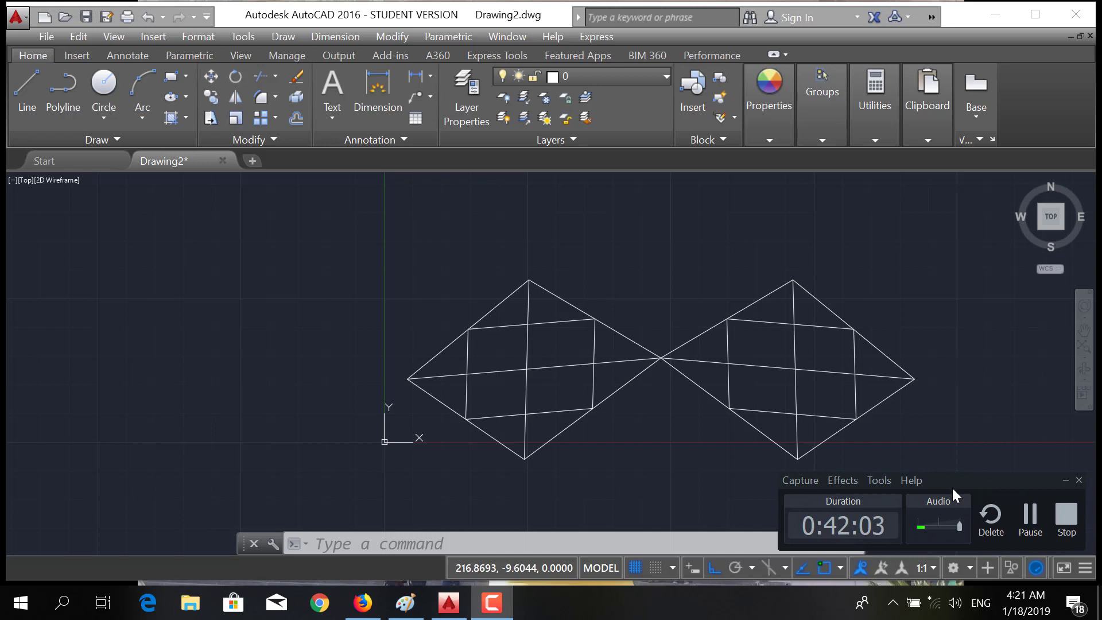